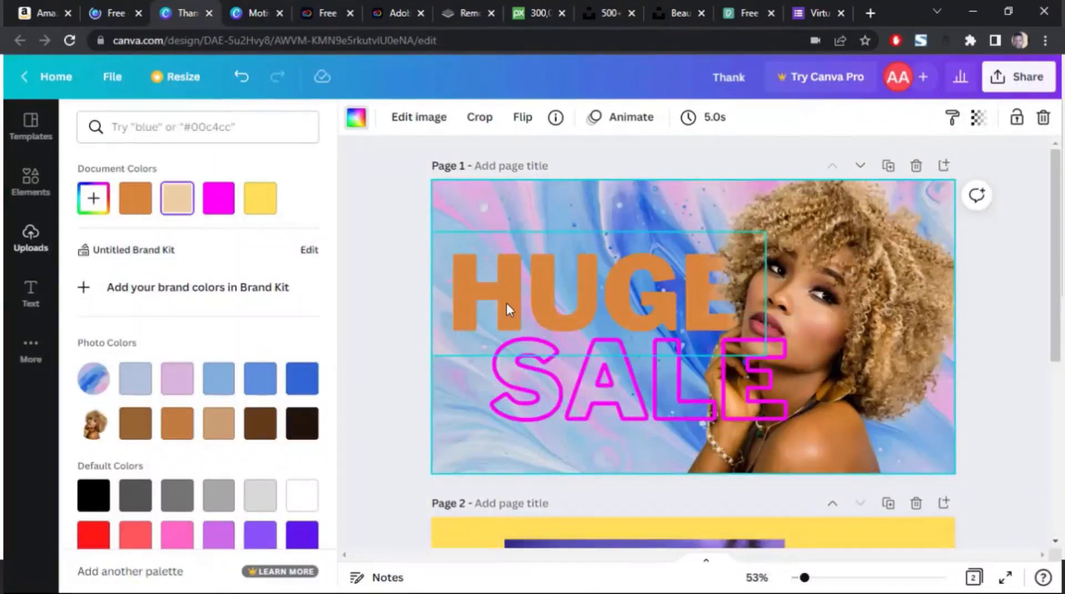
Step: Color the HUGE heading on page 1 with the orange document color
click(507, 303)
click(178, 208)
click(135, 207)
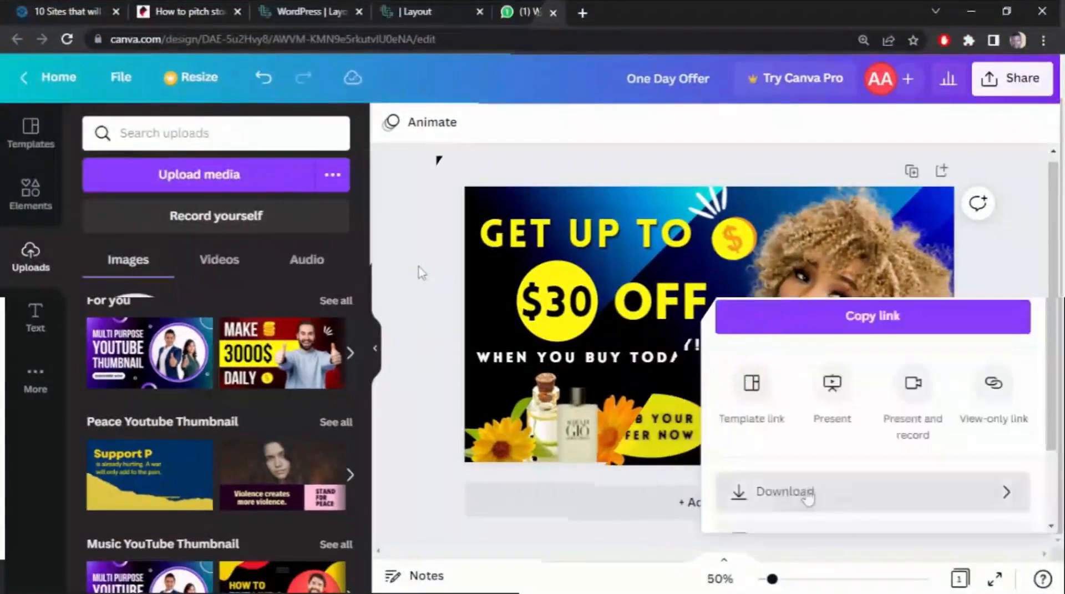
Step: Open the download options for the One Day Offer design and view its file type choices
click(809, 495)
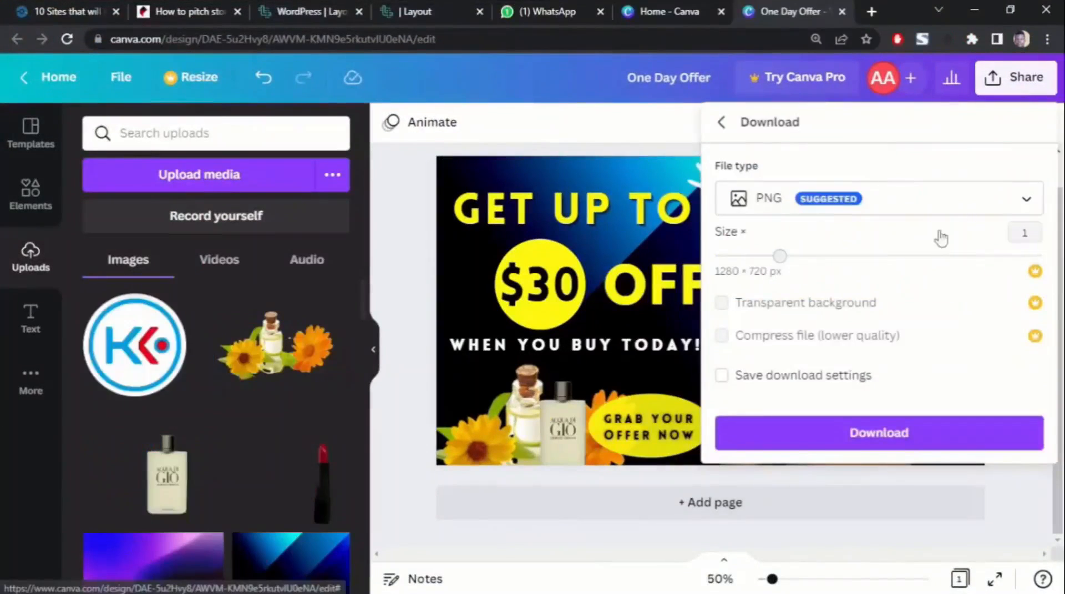
click(903, 208)
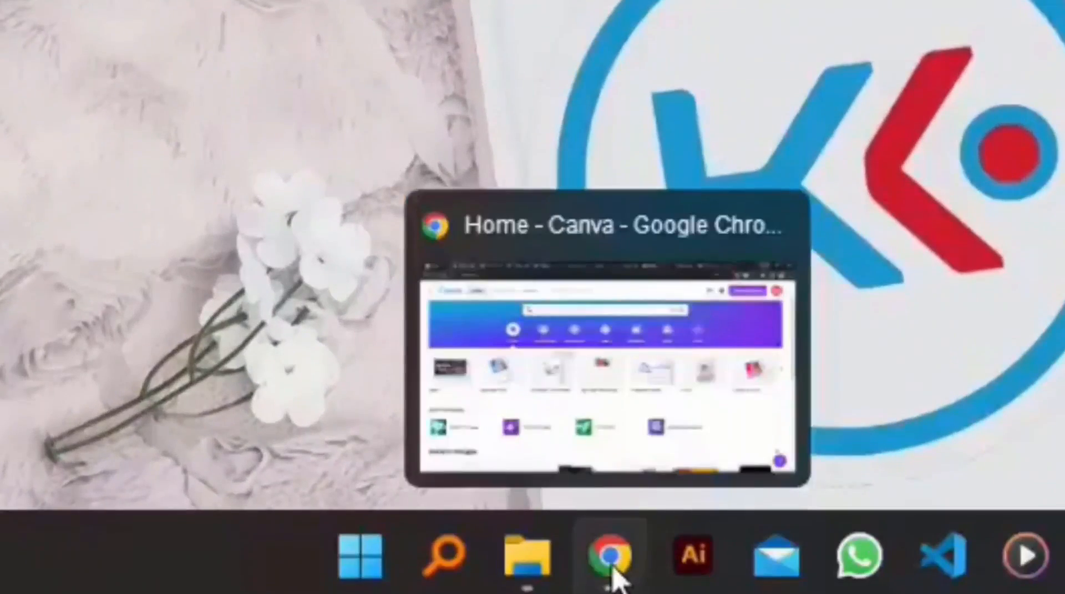
Step: Switch to the Canva home page in Chrome and look through the Templates, Features, Learn and Pricing offerings
click(612, 571)
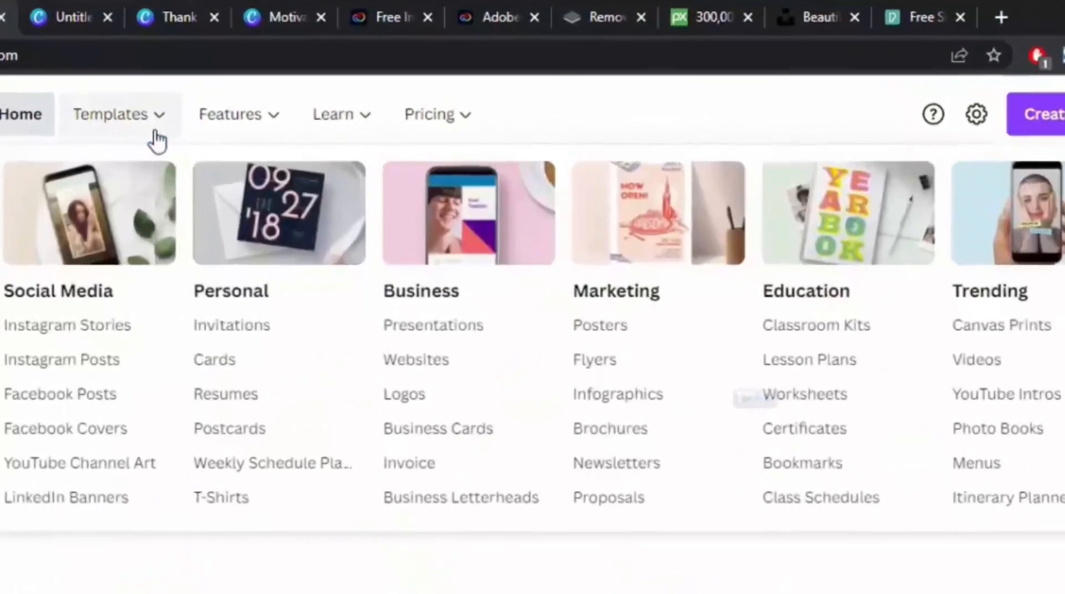
mouse_move(349, 89)
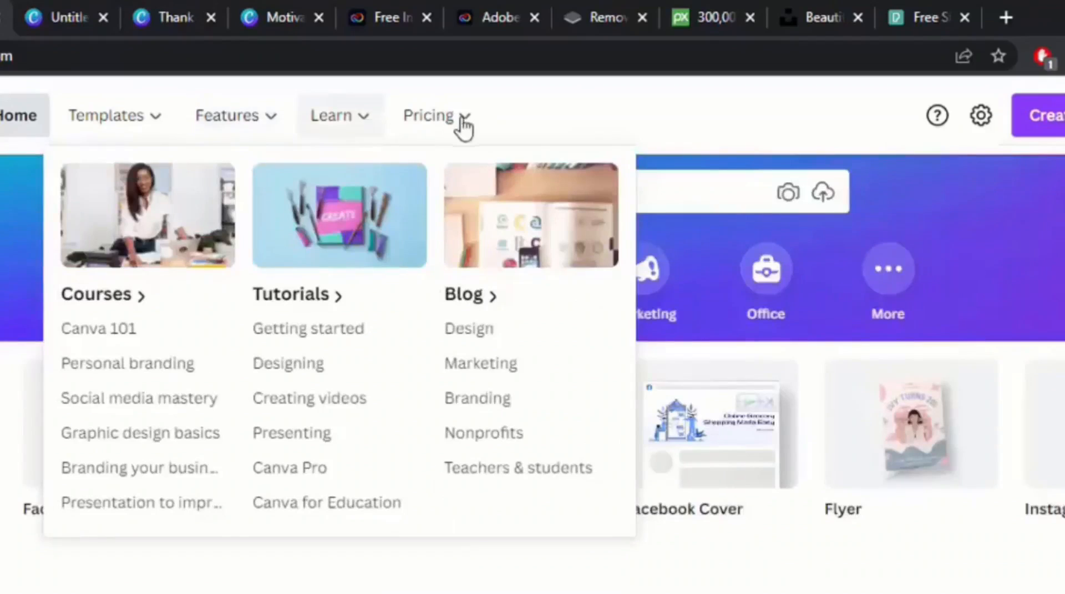
mouse_move(466, 125)
mouse_move(169, 139)
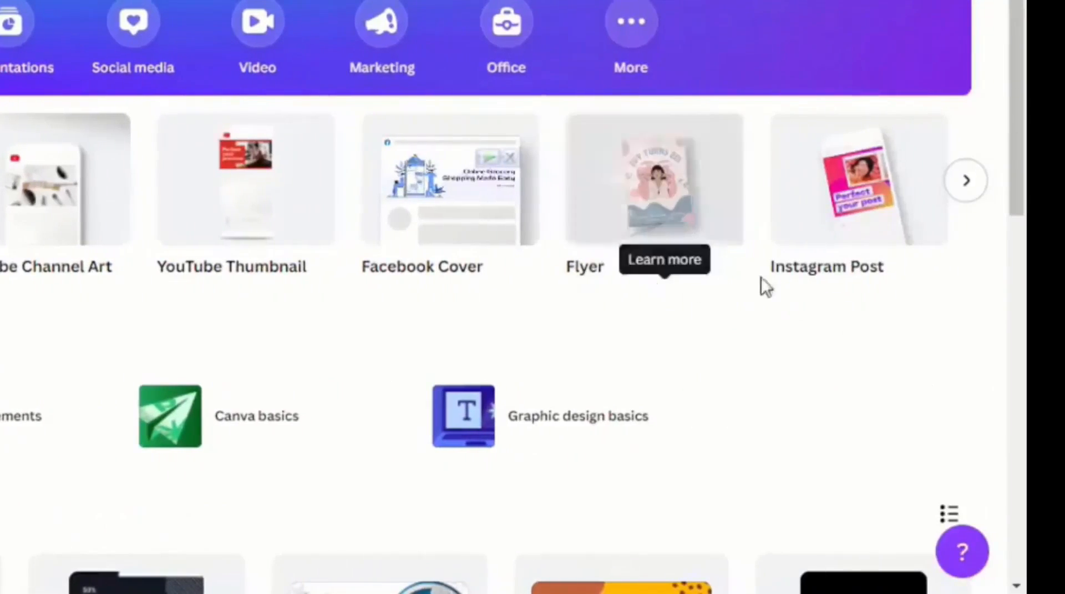
Step: Show more design types on the home page and view the open thank-you and motivational quote designs
click(967, 183)
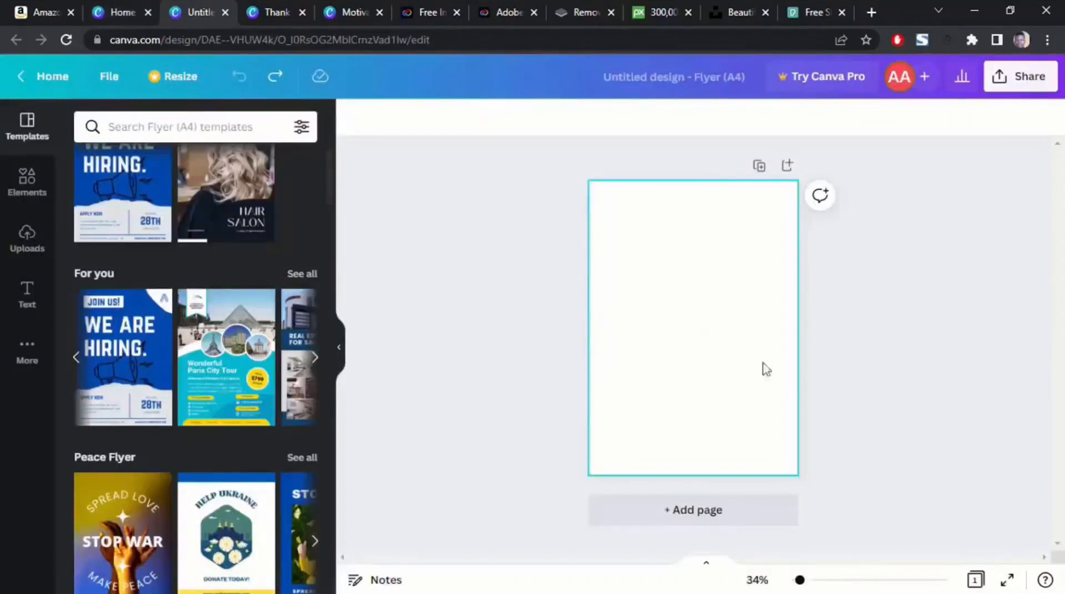
click(277, 19)
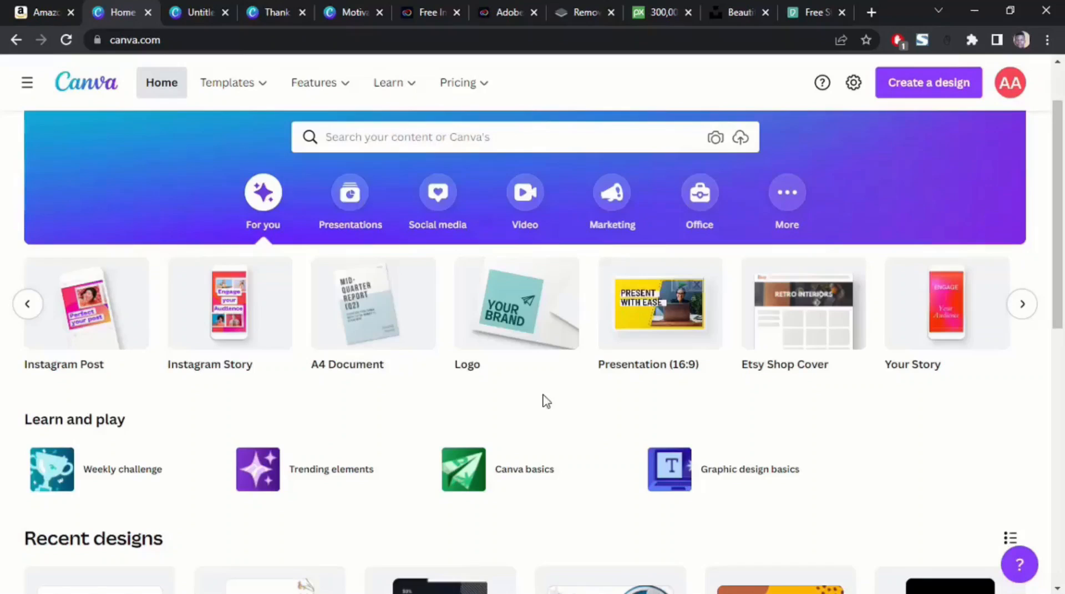
click(348, 12)
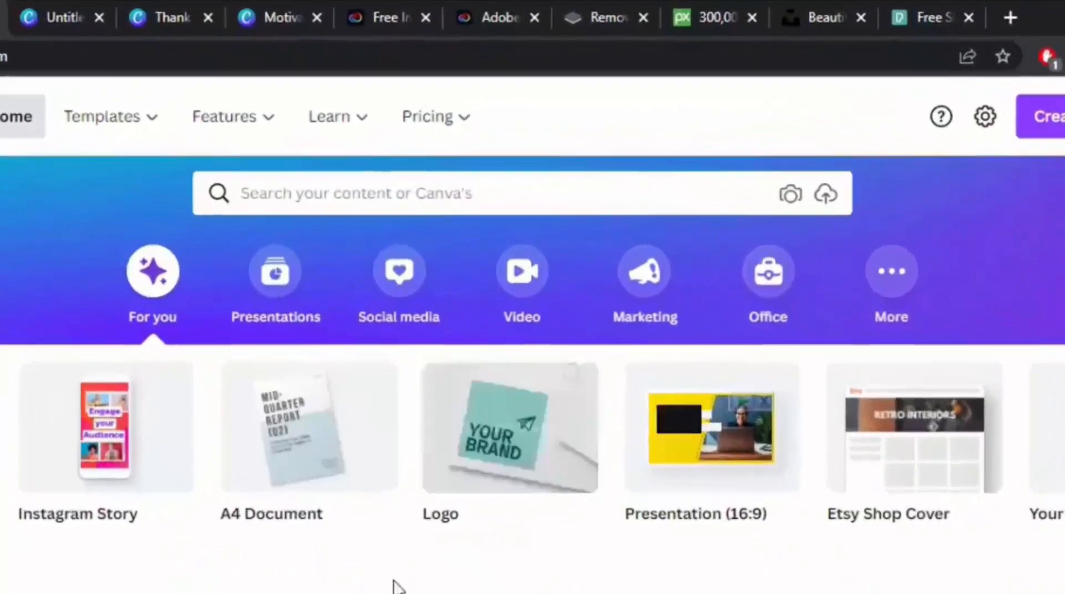
Step: Open the Instagram Posts template collection from the Social Media category
mouse_move(128, 130)
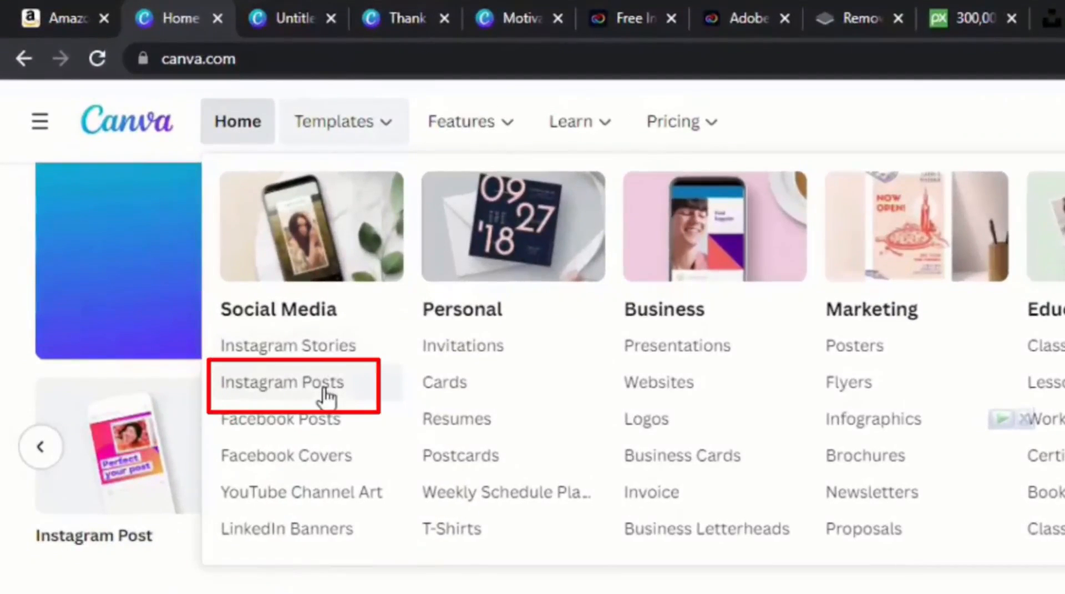
click(324, 388)
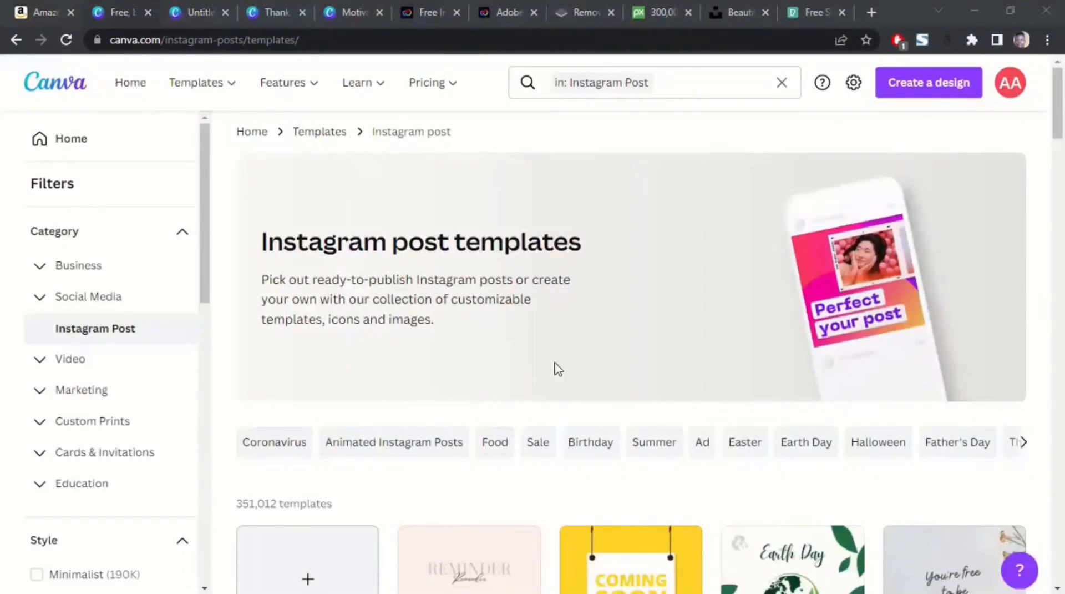
Step: Browse the Instagram post templates and check which ones are marked as Pro or paid
scroll(558, 369, down, 8)
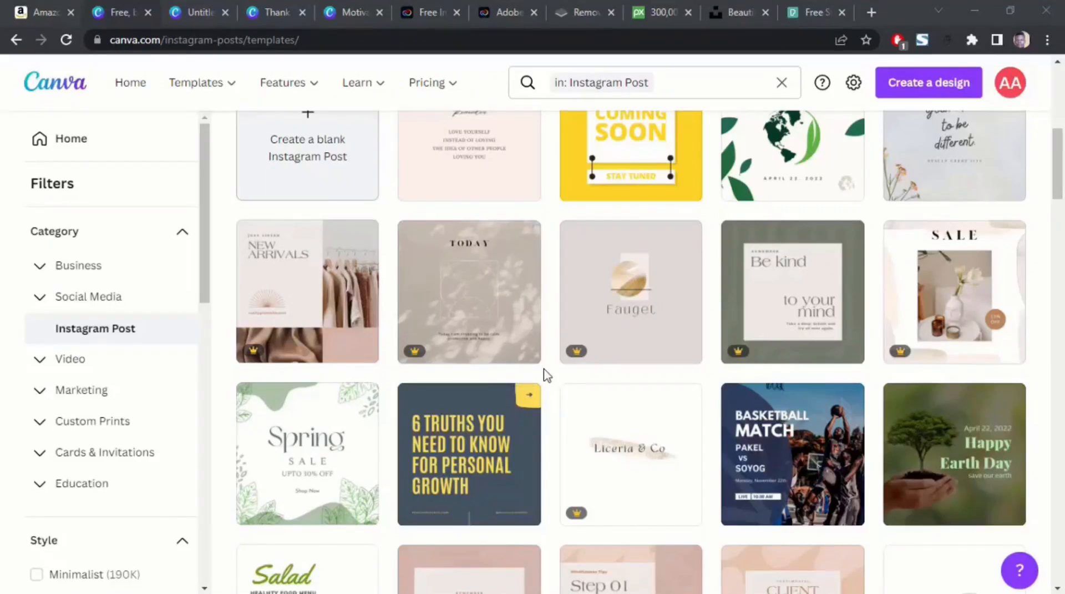
mouse_move(418, 356)
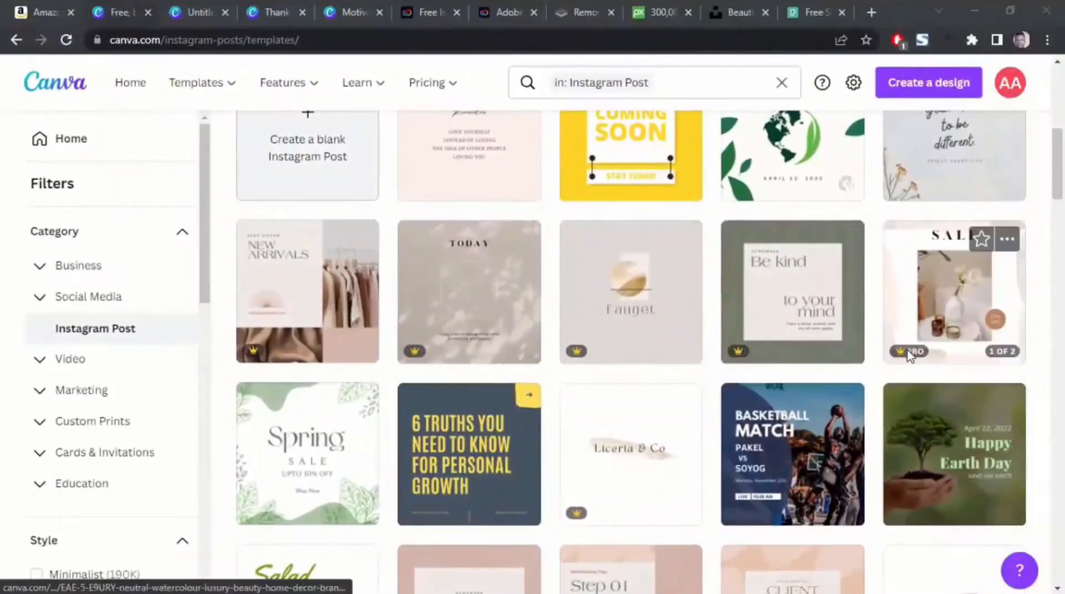
scroll(545, 391, down, 3)
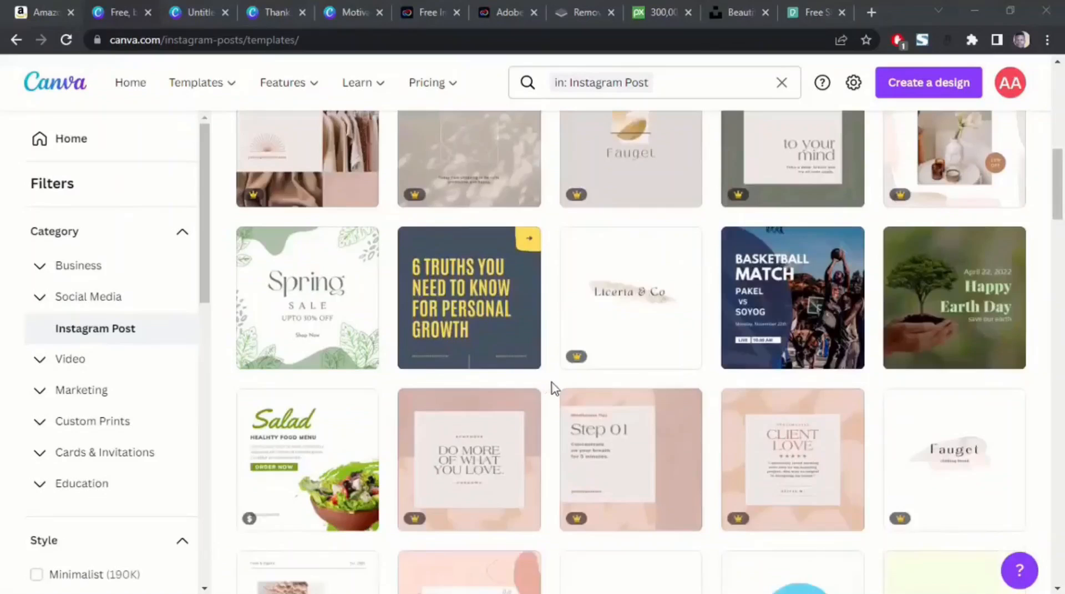
scroll(545, 361, down, 2)
scroll(543, 369, down, 4)
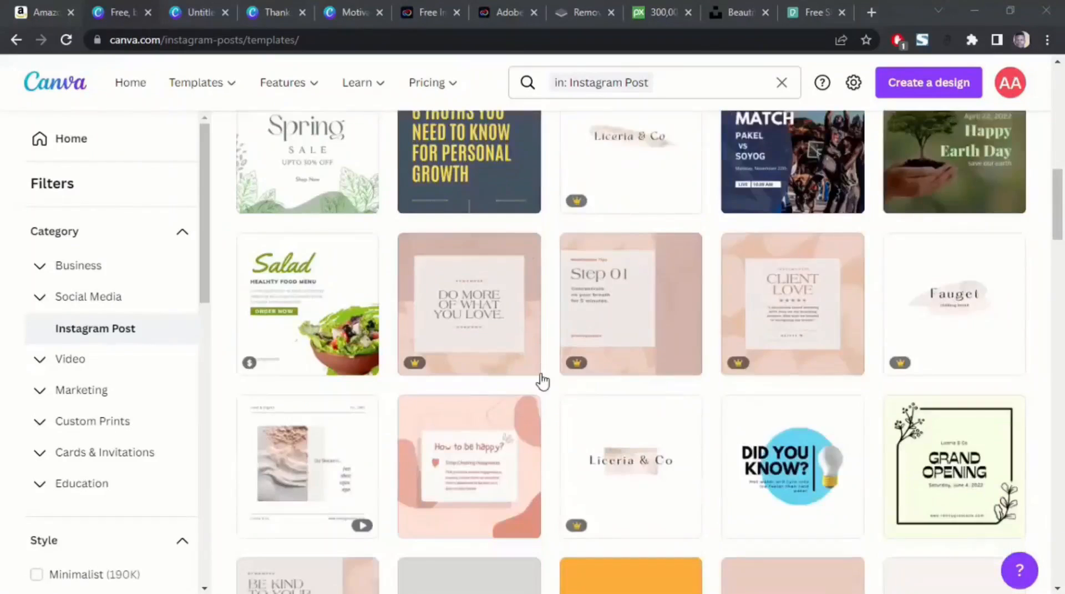
scroll(542, 383, down, 3)
scroll(543, 383, down, 1)
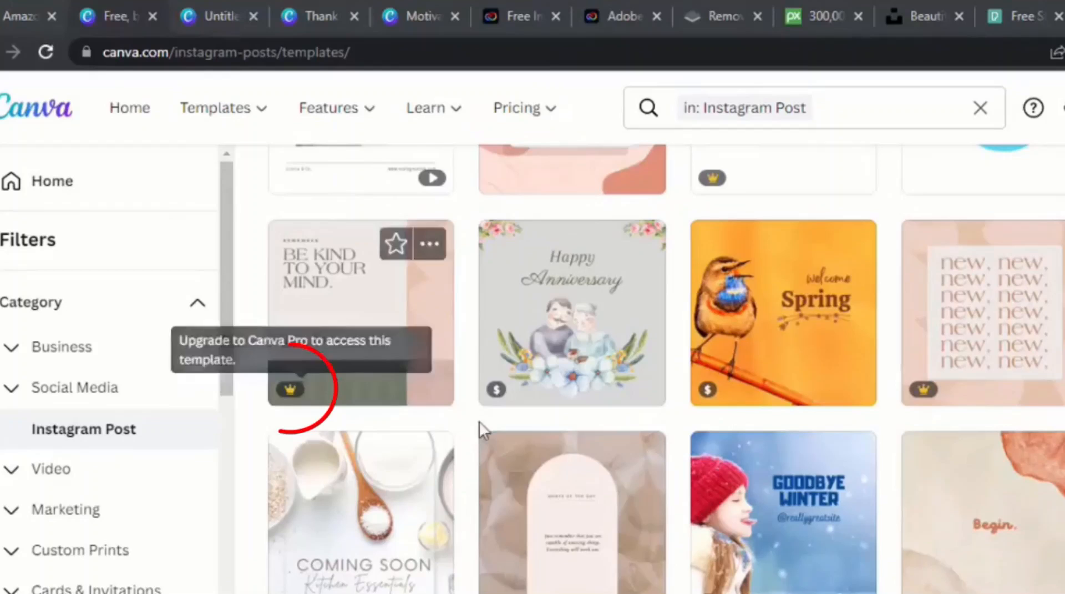
mouse_move(295, 400)
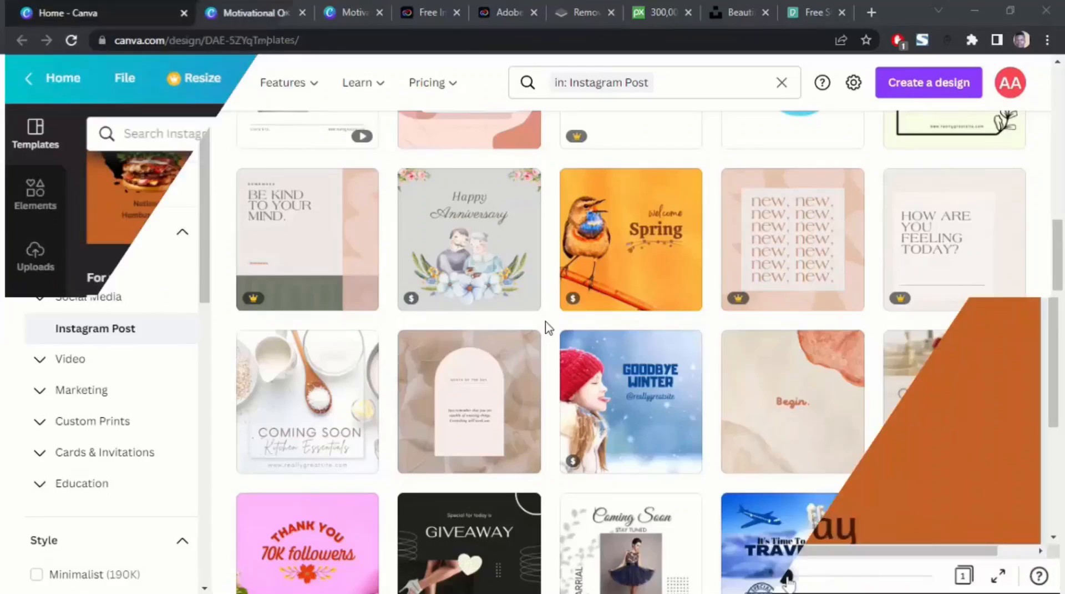
scroll(979, 307, up, 2)
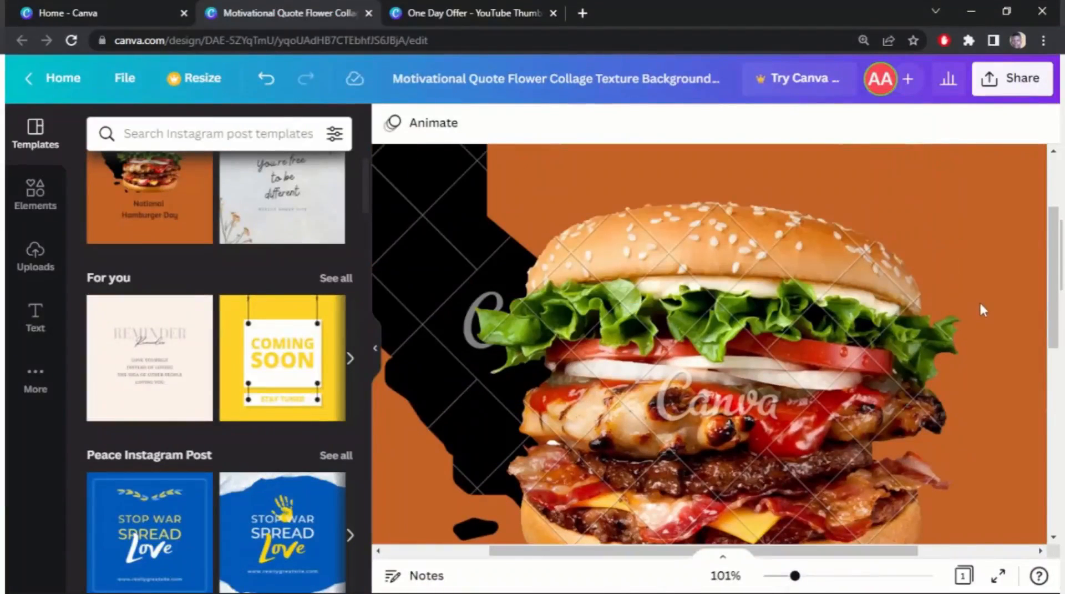
scroll(980, 305, down, 2)
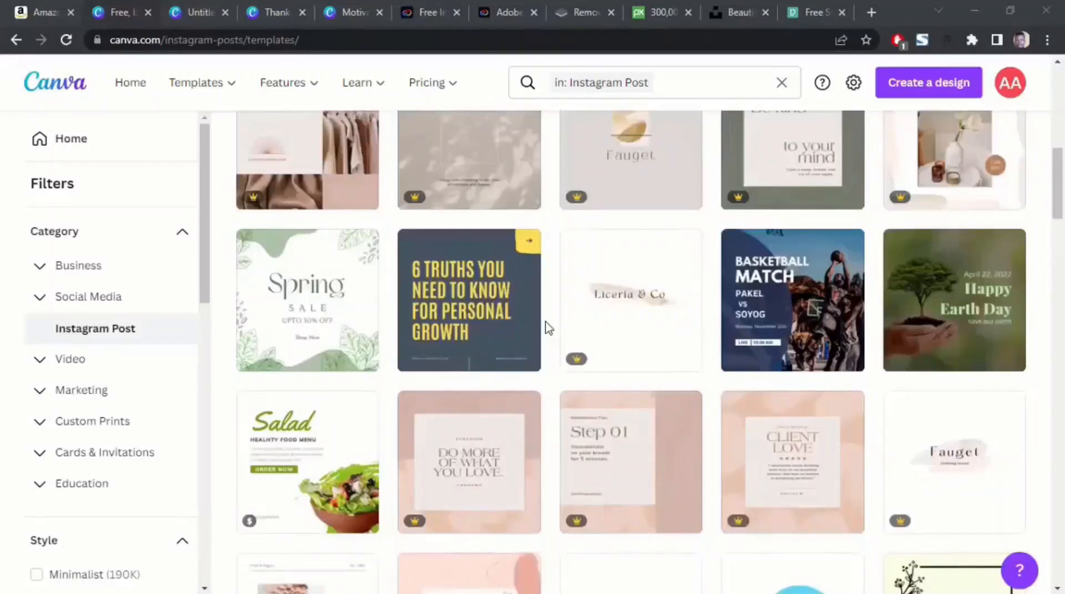
scroll(548, 327, up, 4)
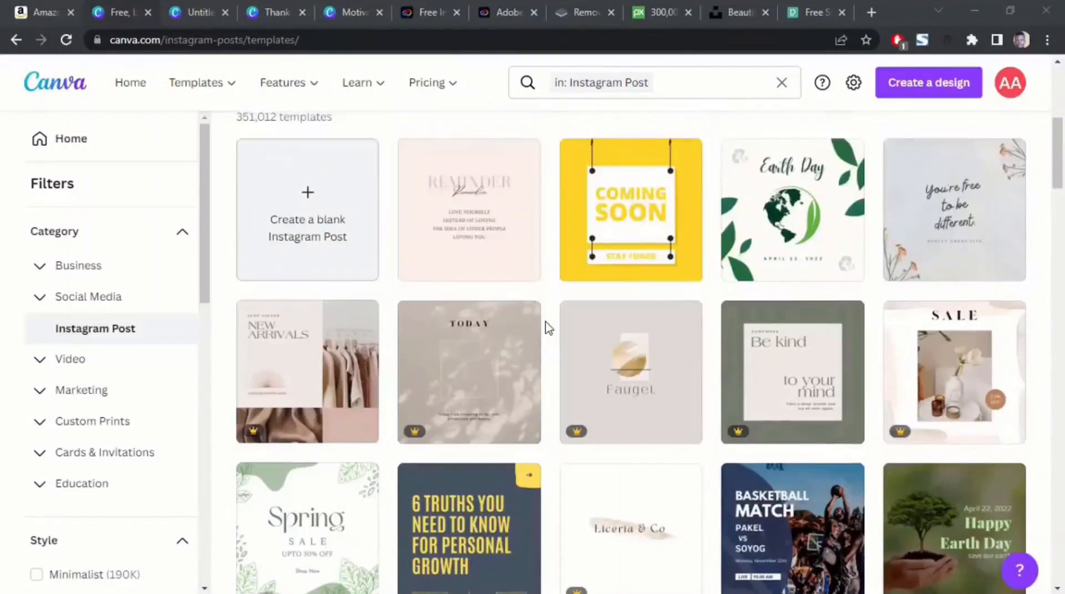
scroll(548, 328, up, 1)
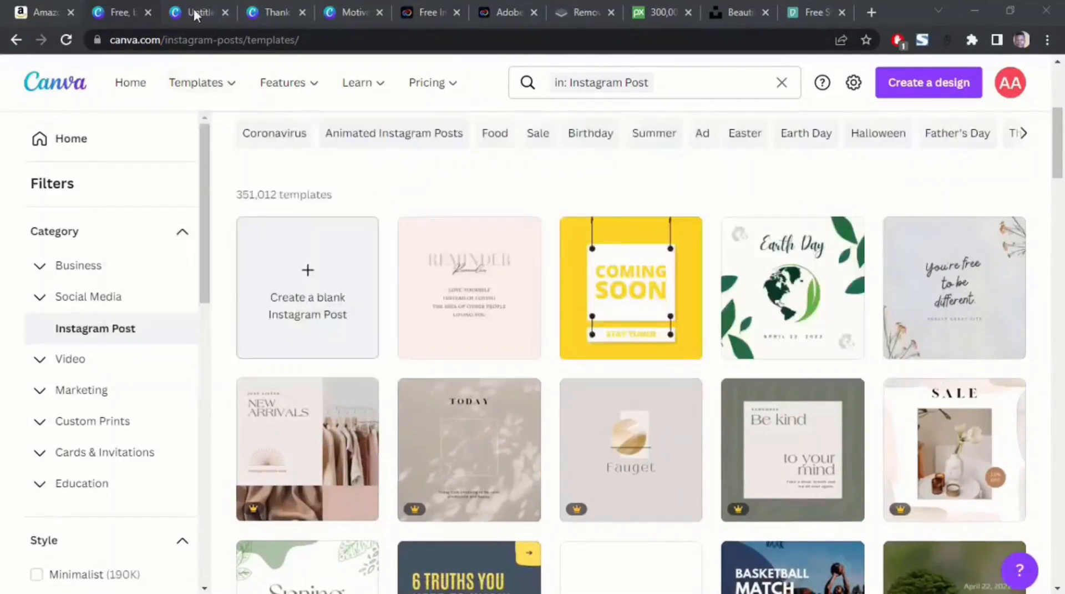
Step: Go through the open untitled flyer and thank-you designs to the motivational quote Instagram post
click(192, 7)
click(260, 12)
click(344, 12)
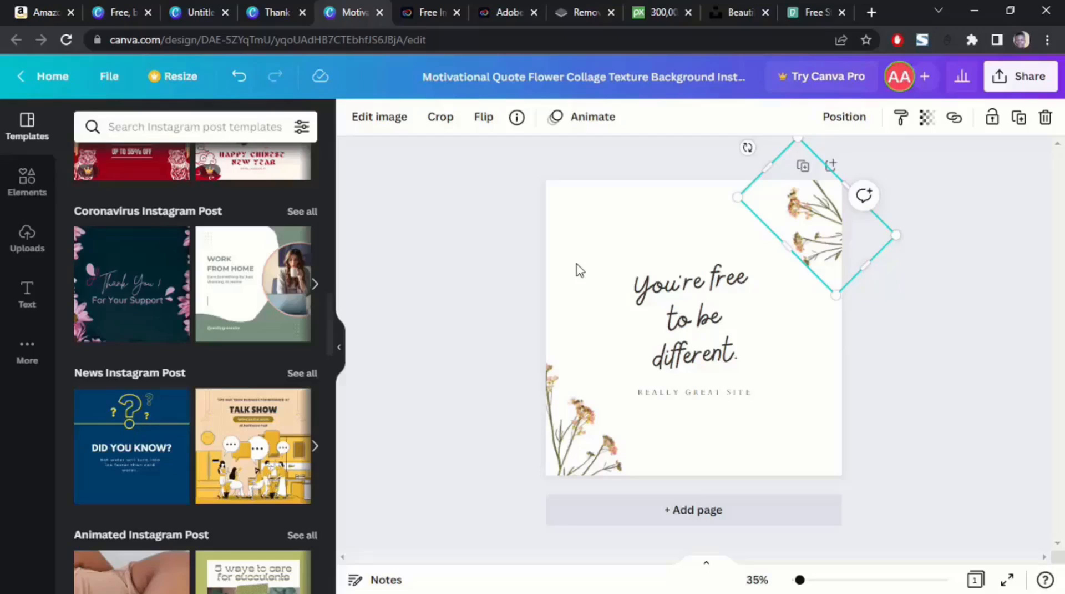
Step: Switch to Pixabay and look through the free photo results for flowers
click(660, 14)
scroll(555, 316, up, 4)
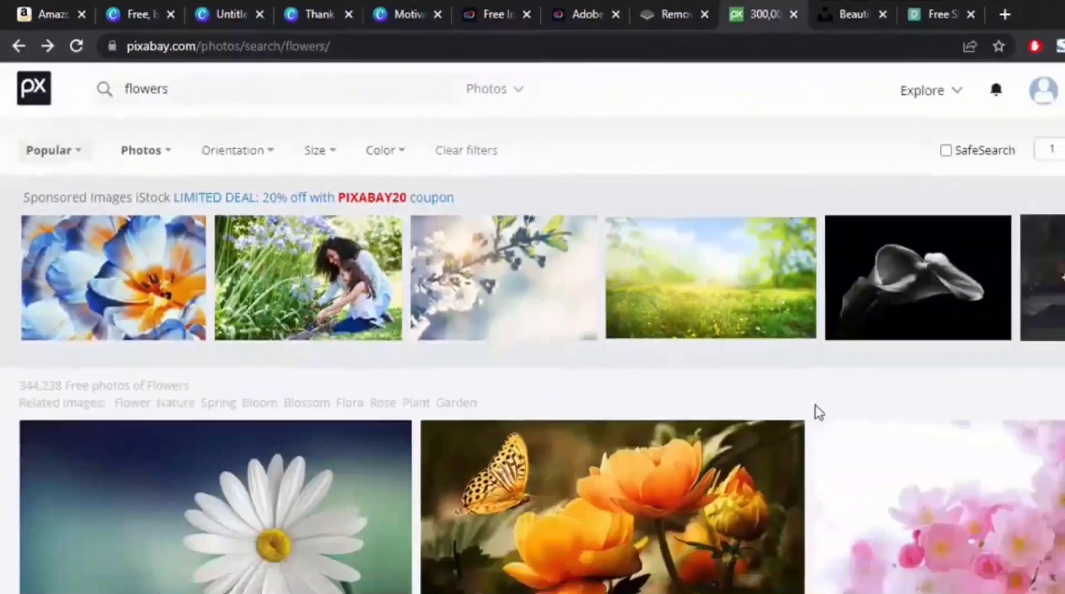
scroll(820, 412, down, 1)
scroll(252, 123, up, 1)
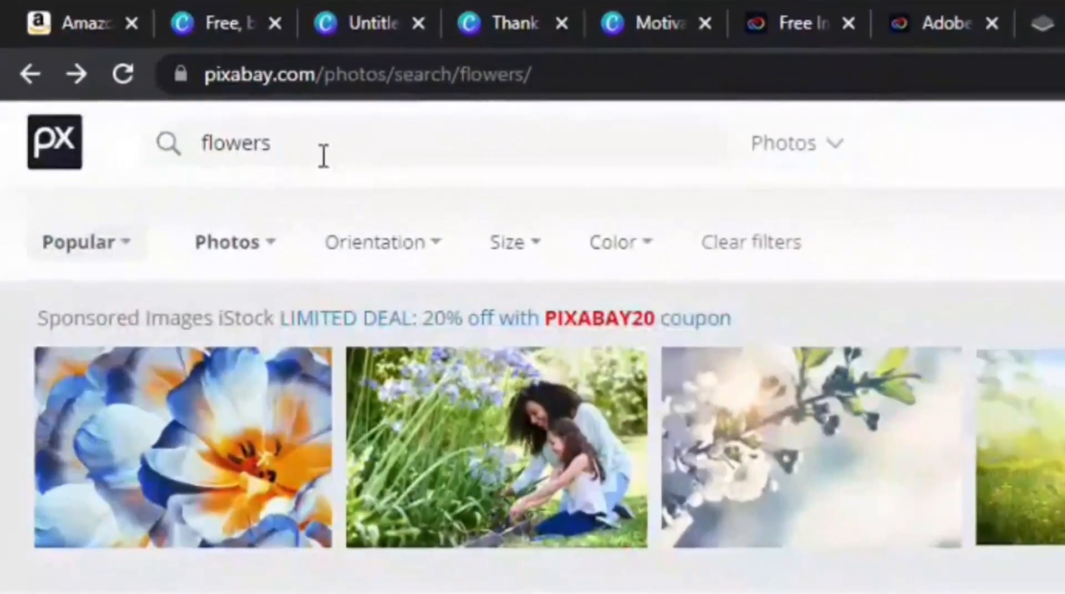
click(320, 148)
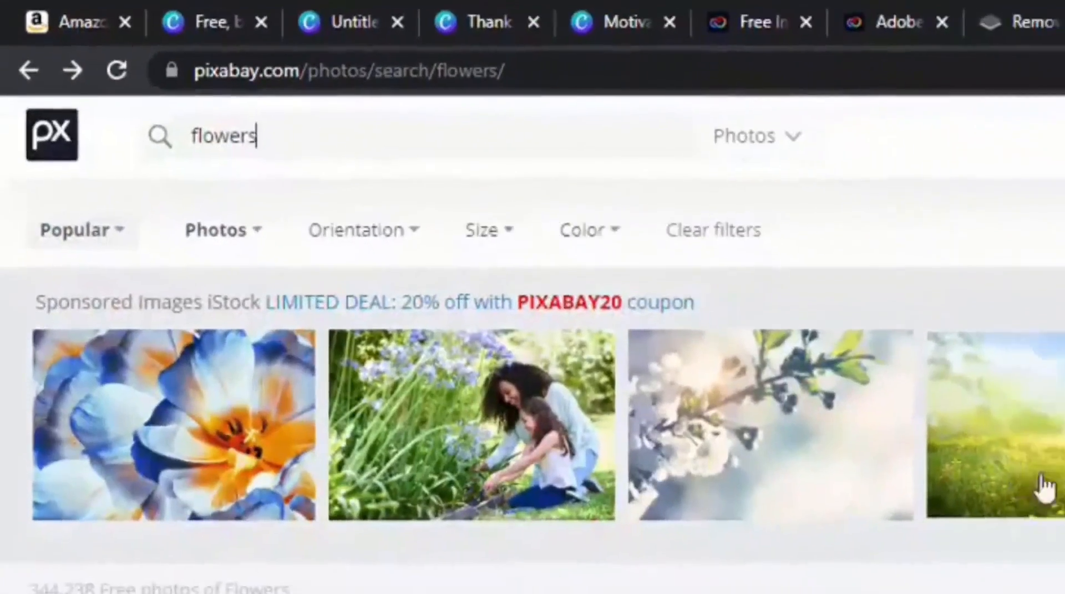
scroll(1043, 486, down, 4)
scroll(730, 356, down, 6)
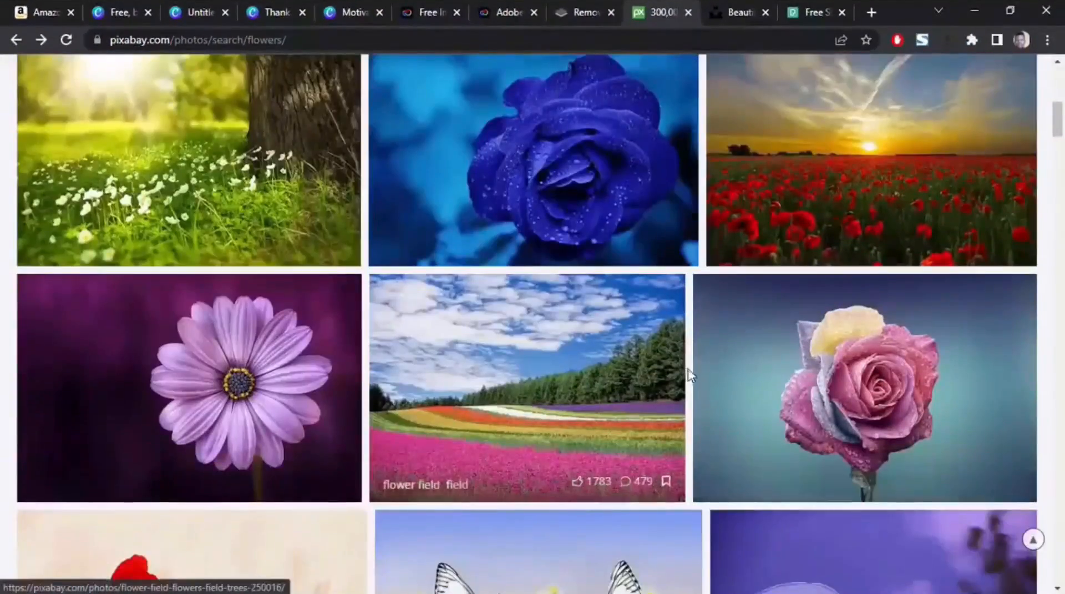
scroll(693, 379, down, 4)
scroll(693, 380, down, 7)
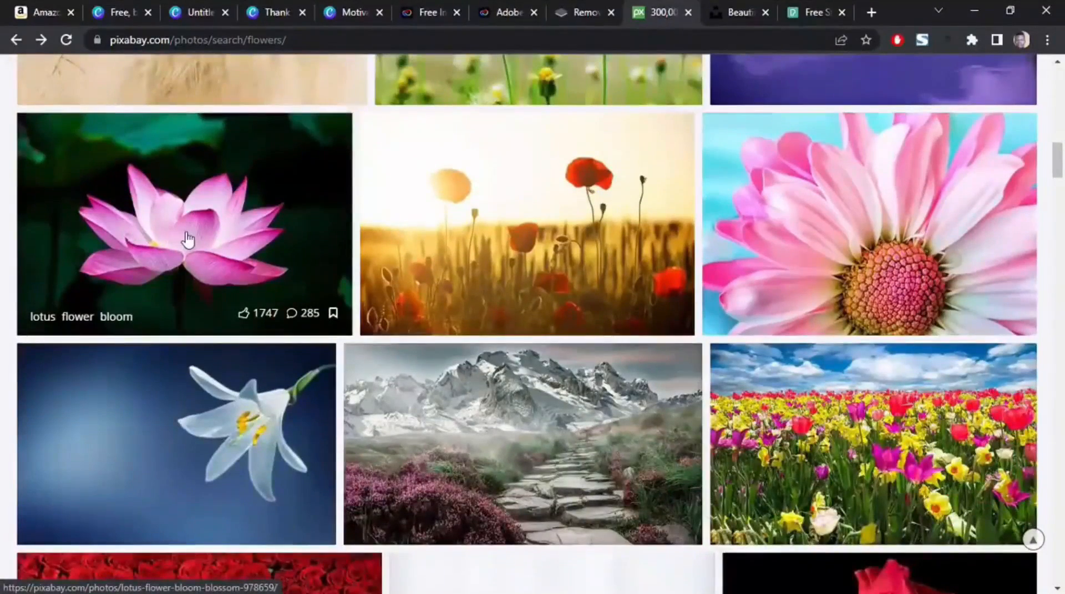
scroll(637, 243, up, 20)
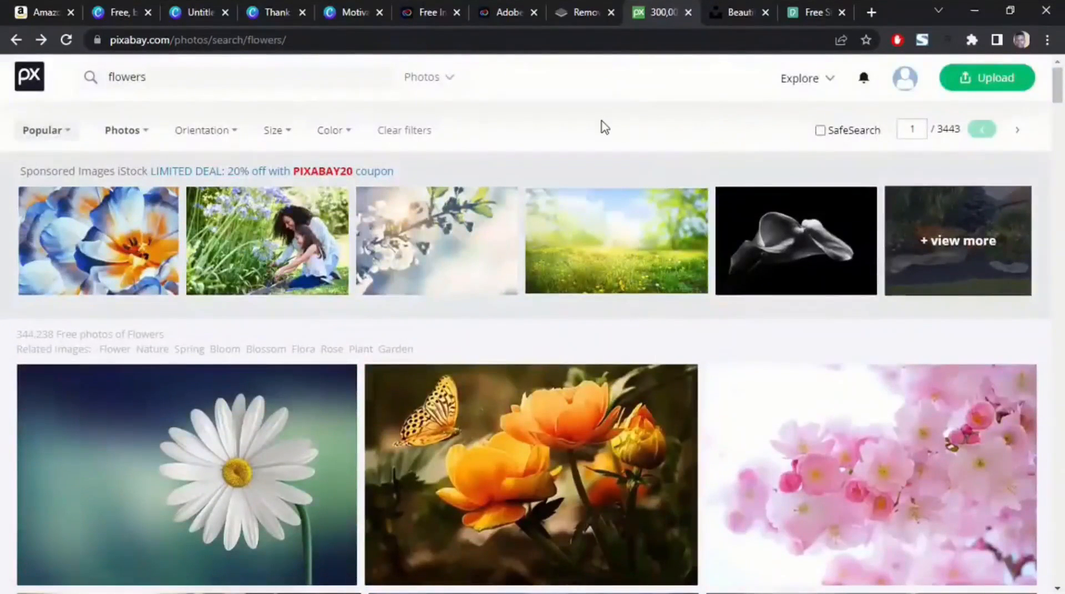
Step: Switch to Unsplash and browse the free photos on its home page
click(734, 11)
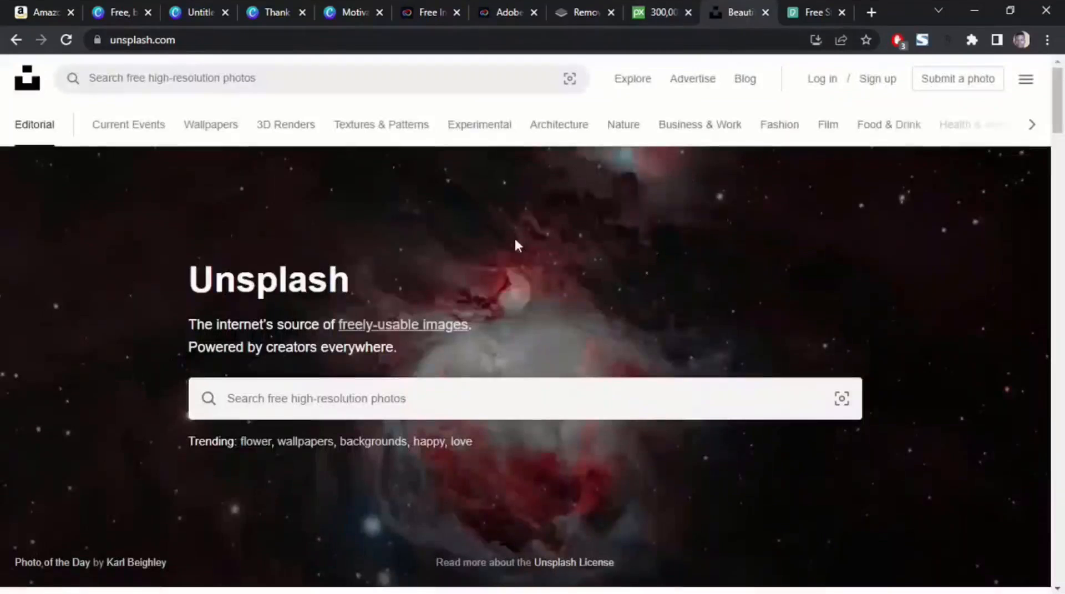
scroll(551, 268, down, 2)
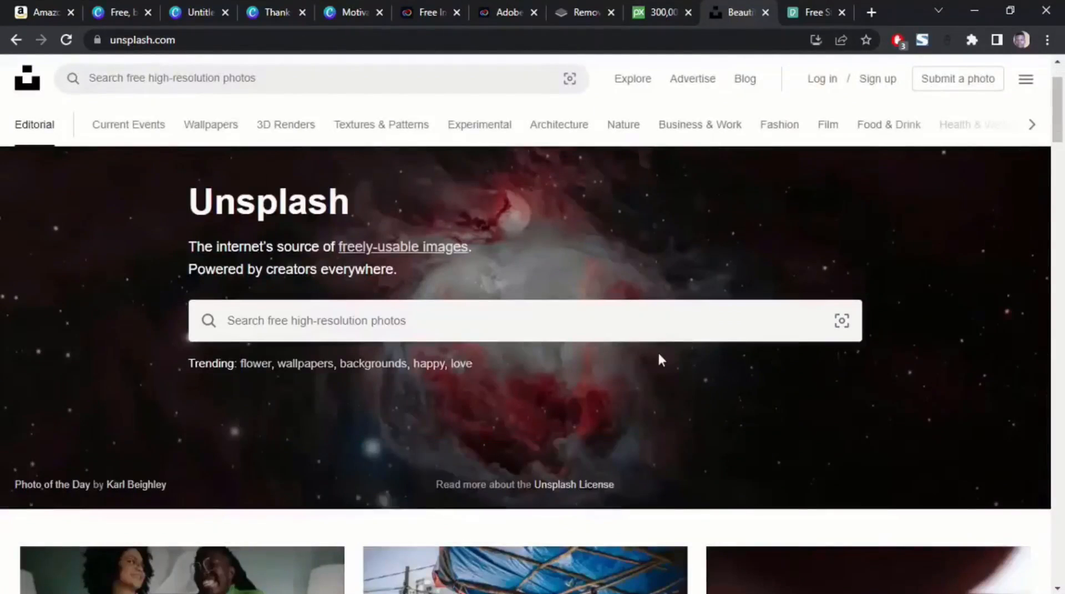
scroll(659, 355, down, 4)
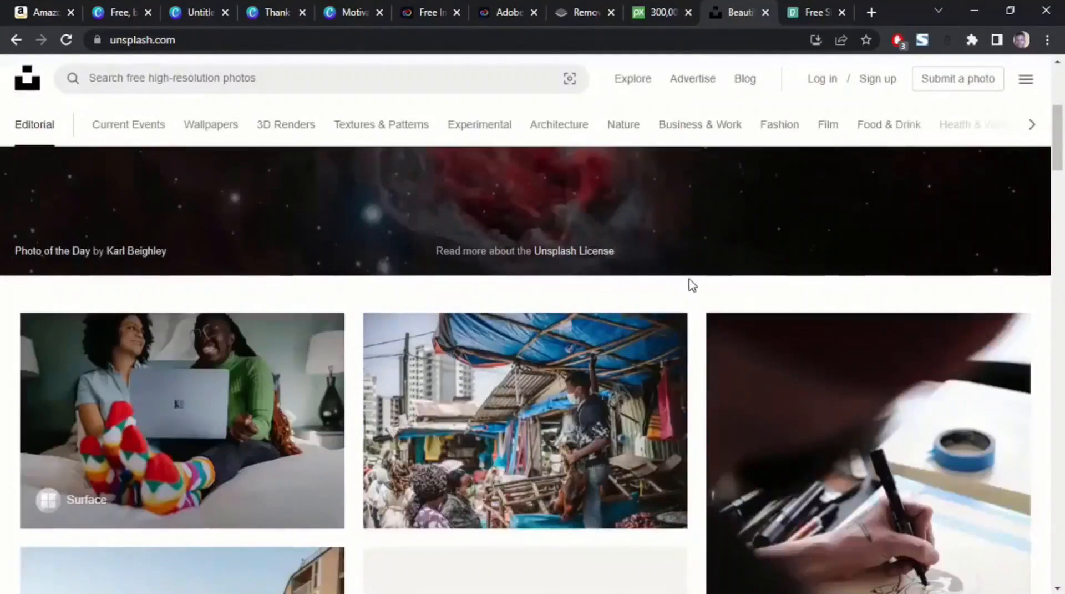
scroll(691, 284, down, 10)
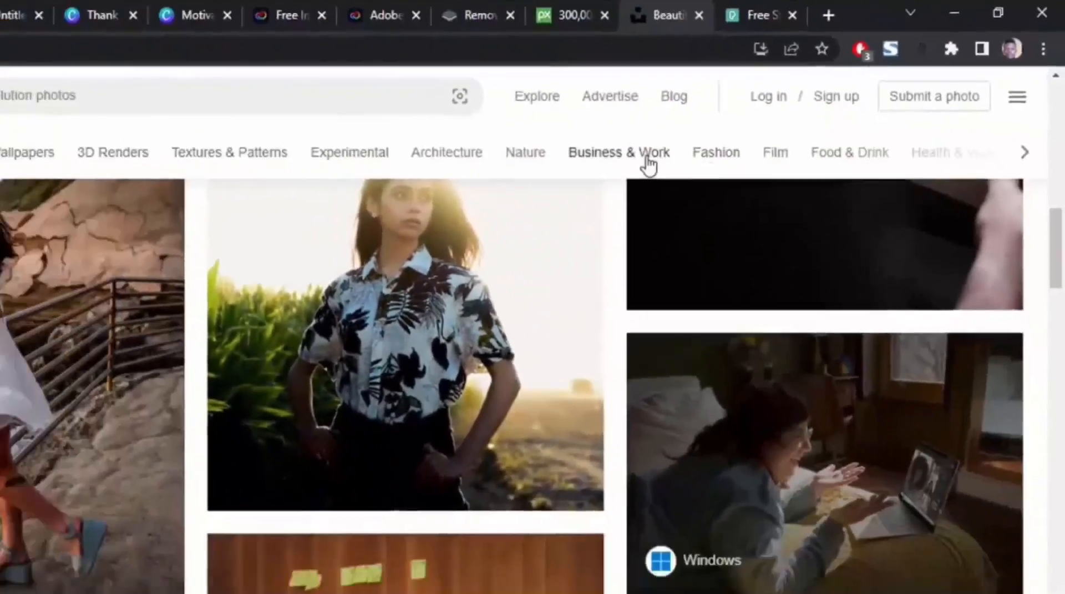
Step: Switch to Pexels and browse its trending free stock photos down to the BE KIND picture
click(760, 15)
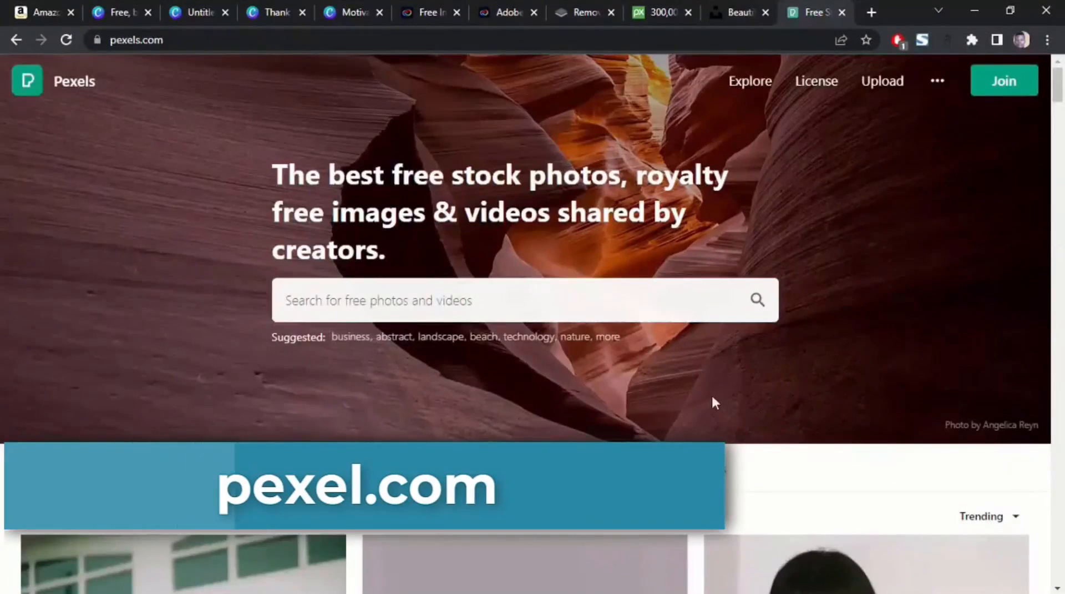
scroll(713, 399, down, 15)
scroll(680, 358, down, 6)
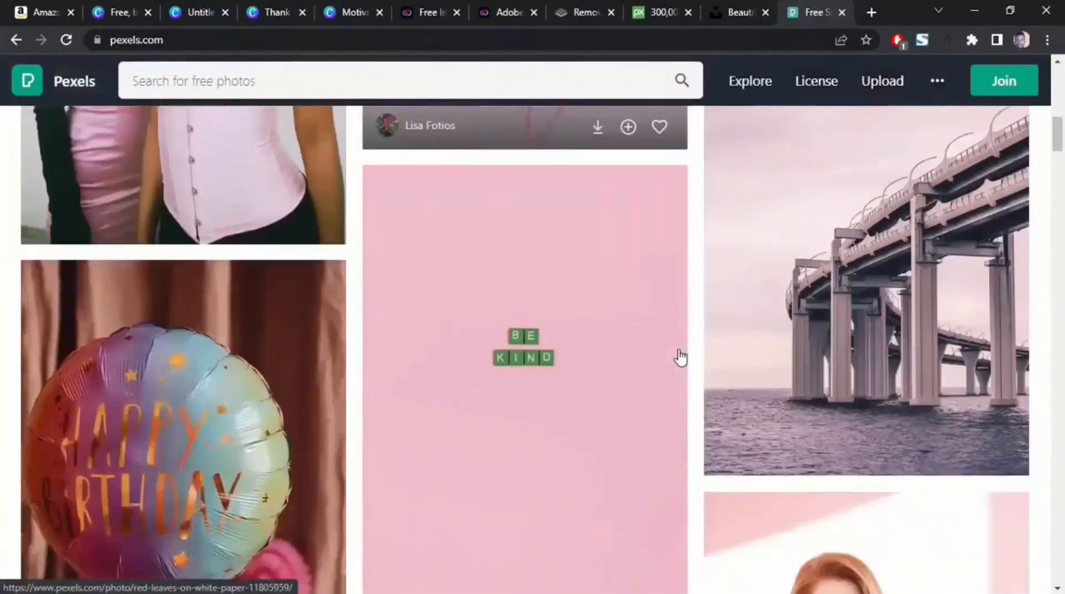
scroll(681, 357, up, 3)
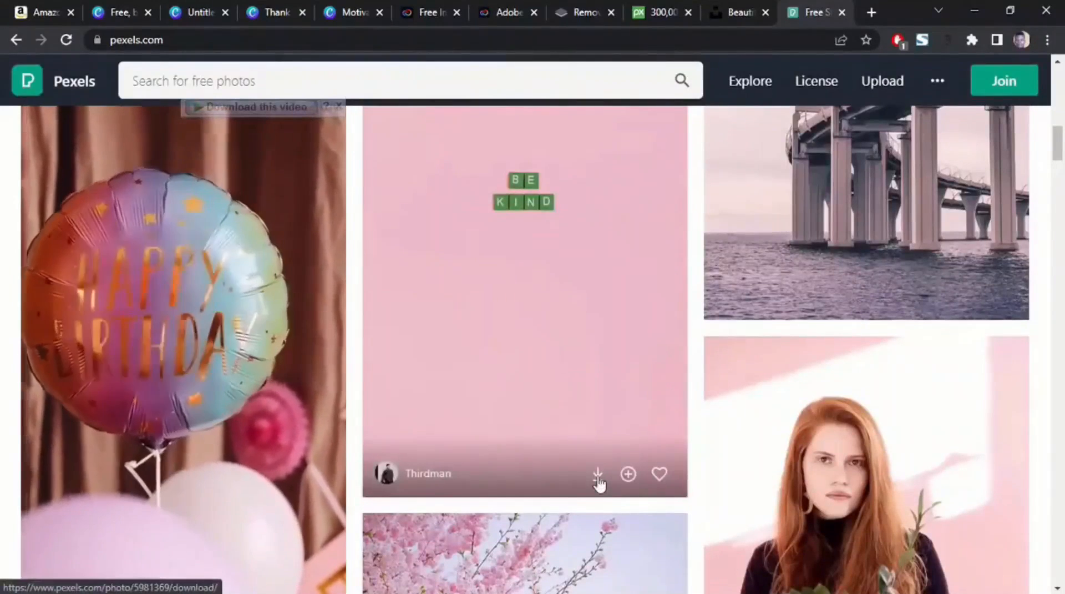
Step: Switch from Pexels back to the motivational quote design in Canva, select its background and show the Instagram post templates
scroll(599, 481, up, 10)
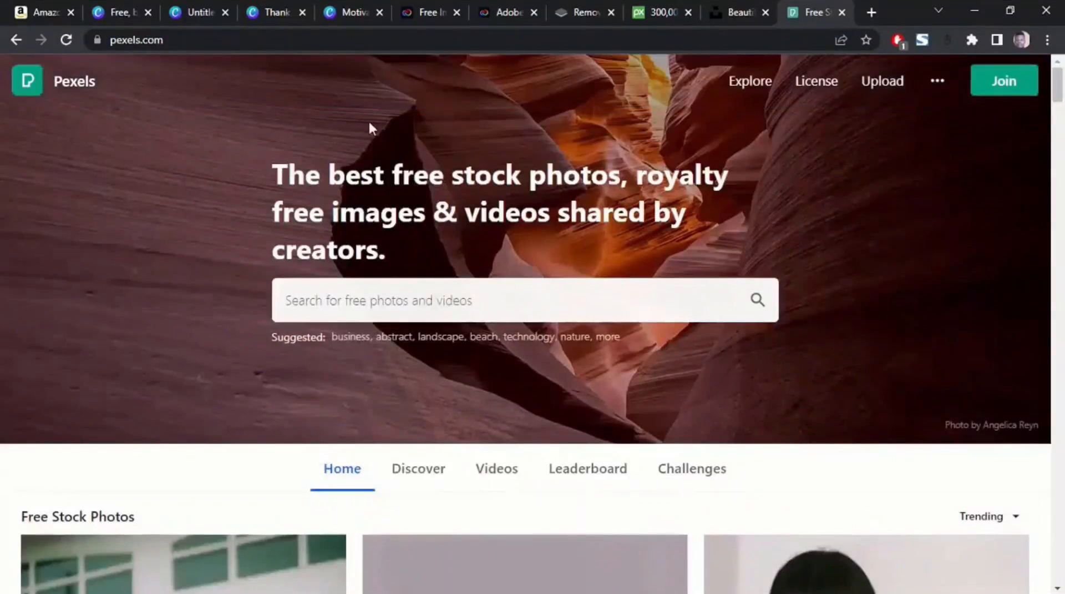
click(340, 13)
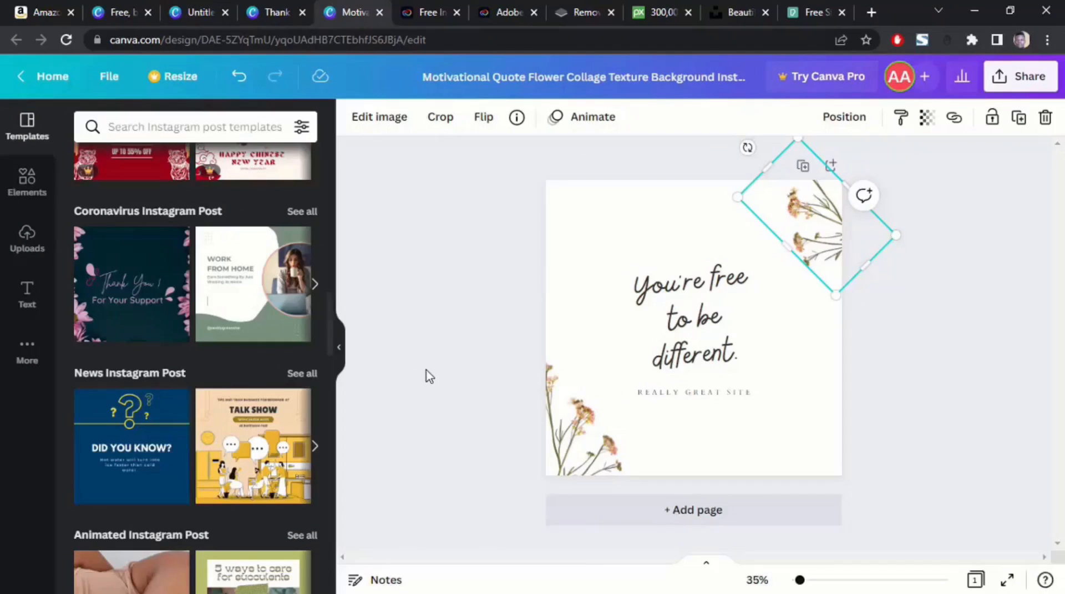
click(572, 289)
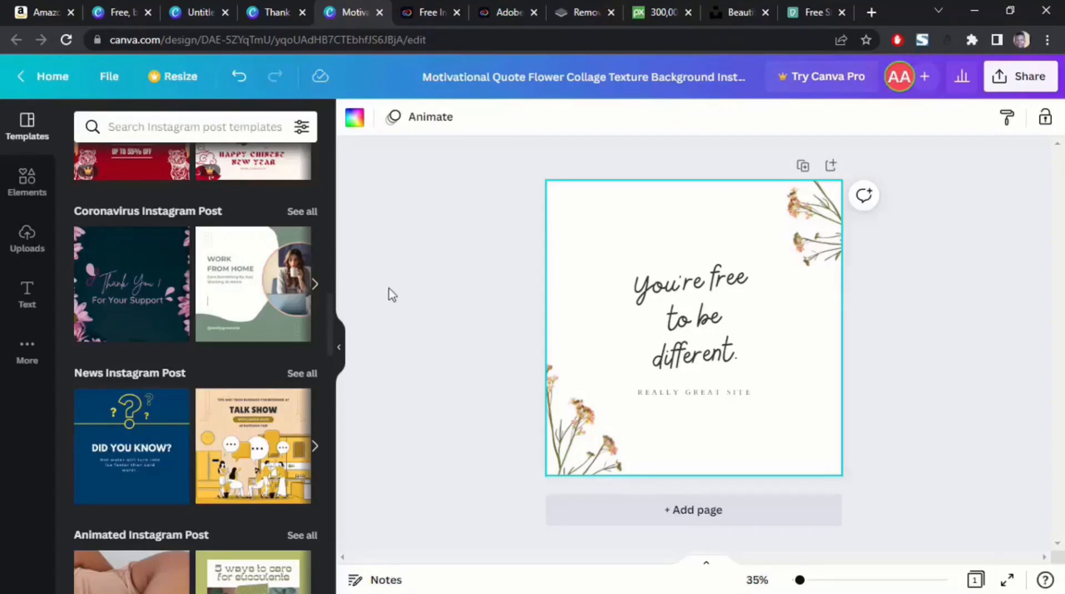
click(339, 348)
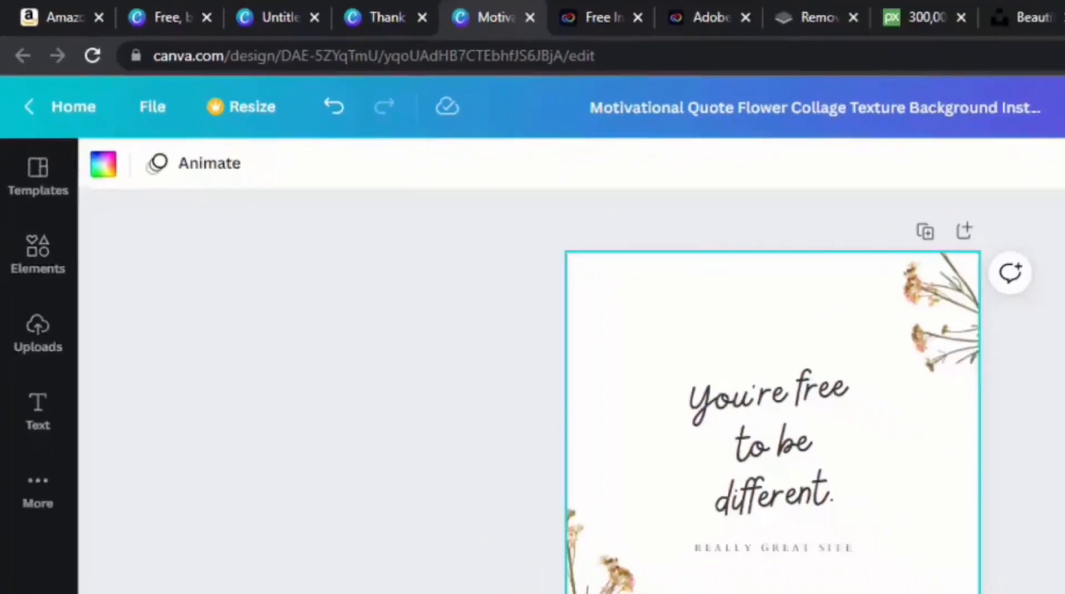
click(45, 77)
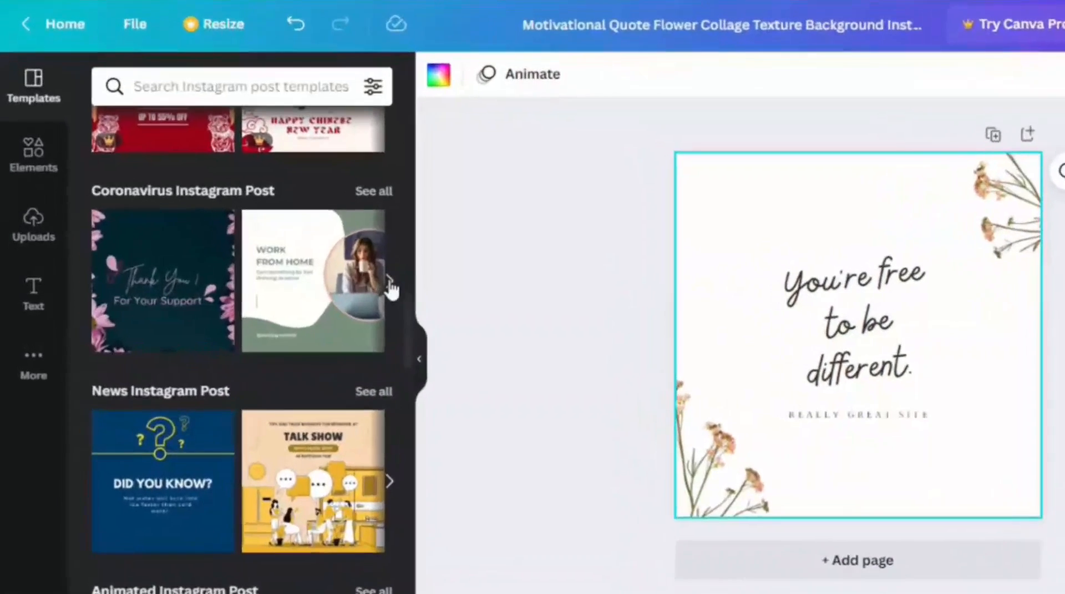
Step: Look through the Instagram post template categories from Coronavirus down to Food, Sale and Birthday
click(314, 284)
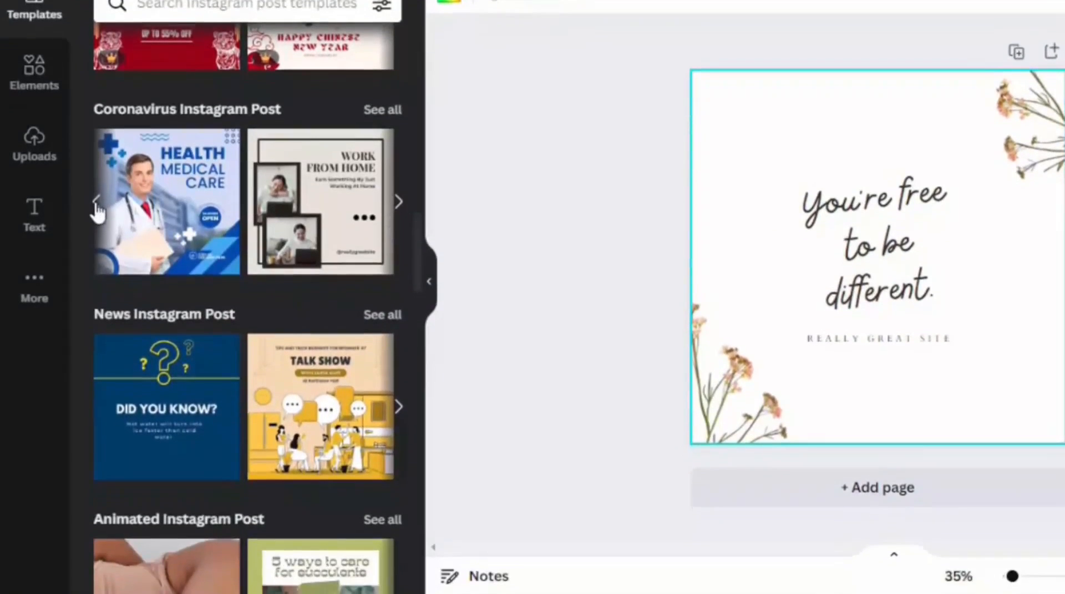
click(96, 203)
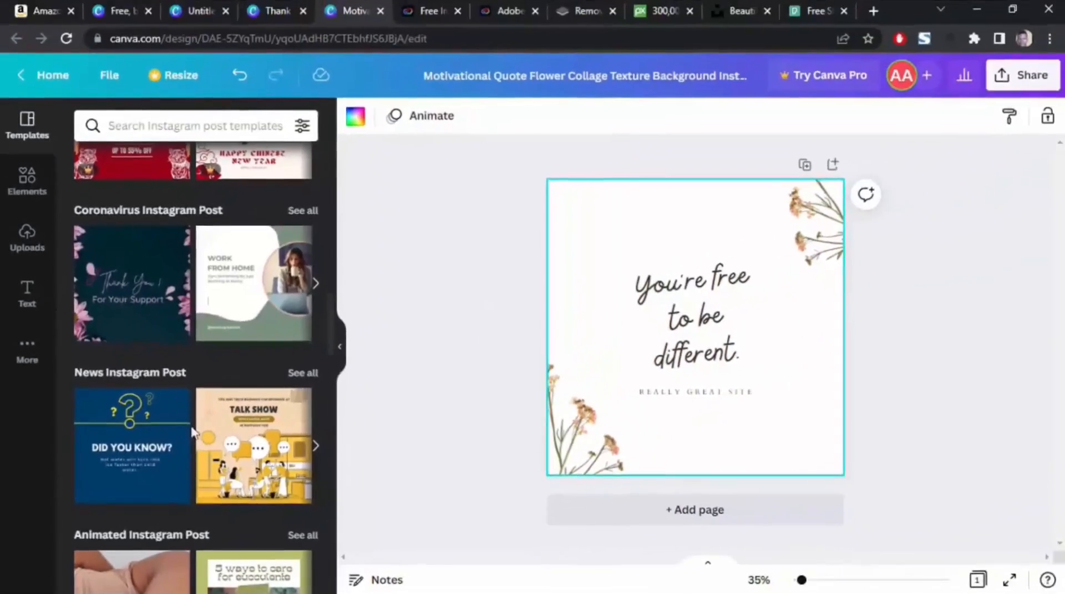
scroll(224, 388, down, 3)
scroll(225, 391, down, 3)
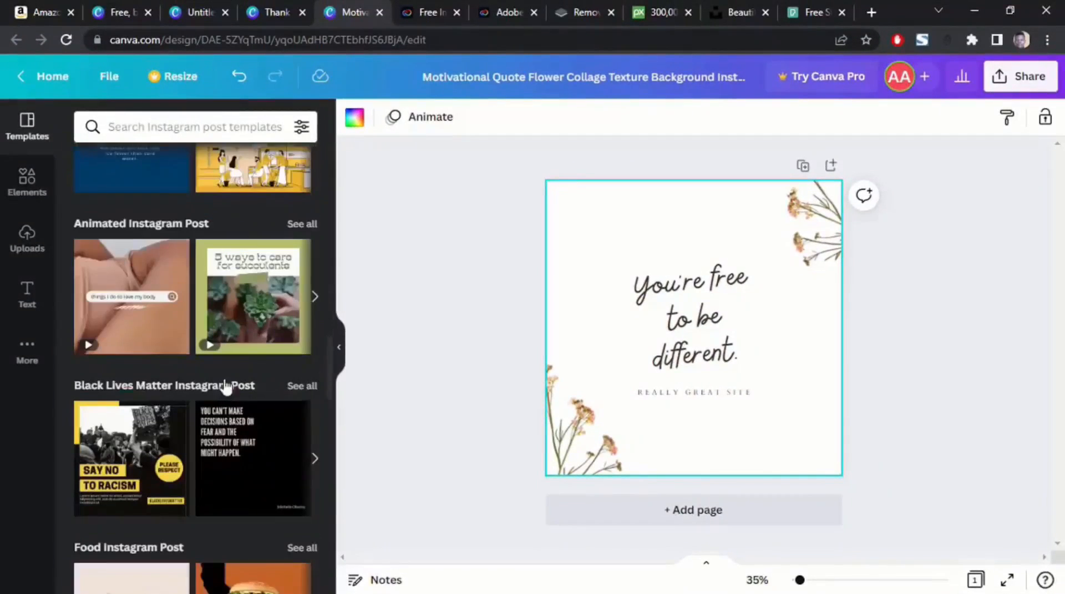
scroll(224, 383, down, 3)
scroll(224, 375, down, 3)
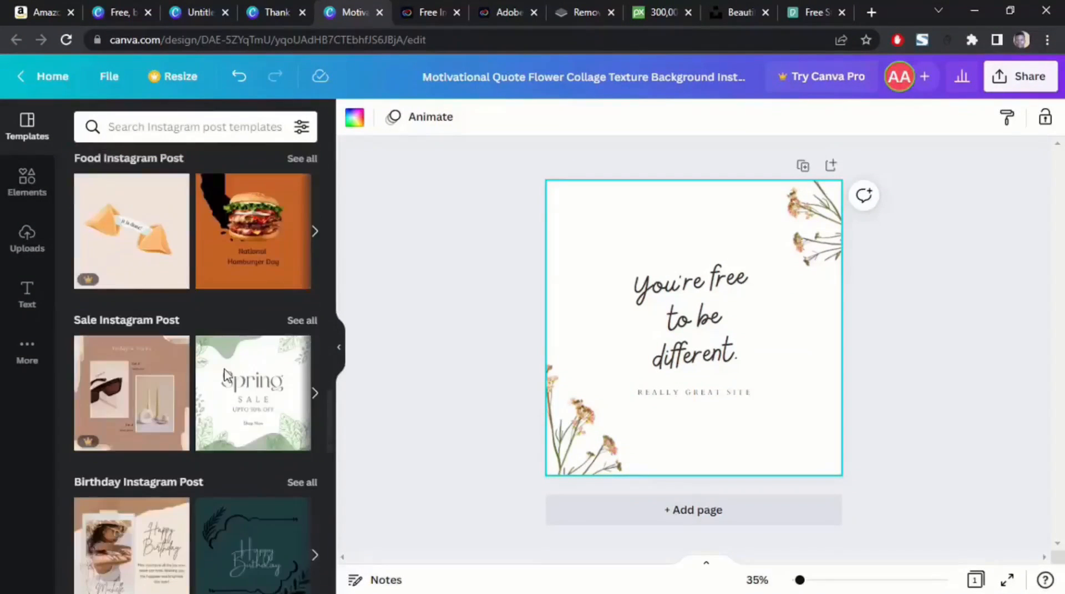
scroll(270, 356, up, 1)
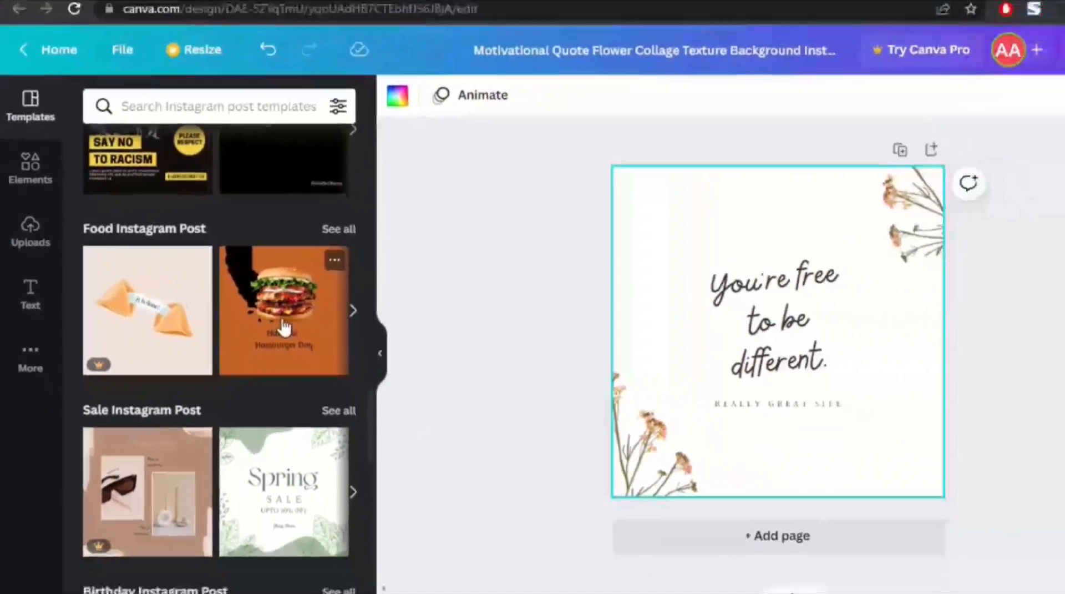
Step: Try the National Hamburger Day food template on the page, inspect it up close and undo the change
click(393, 338)
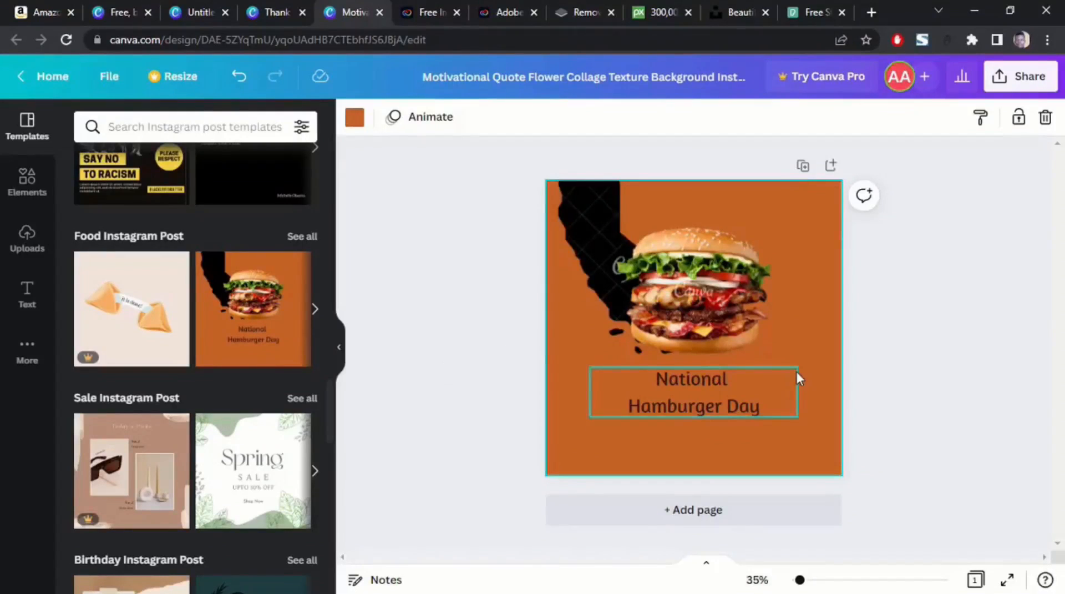
ctrl+scroll(803, 362, up, 4)
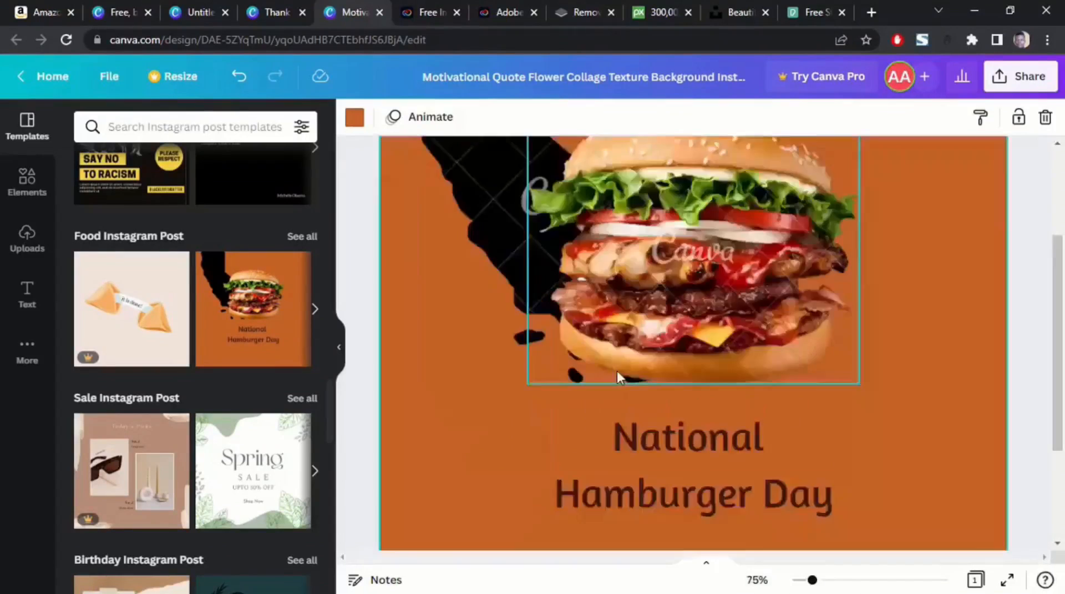
scroll(617, 371, up, 3)
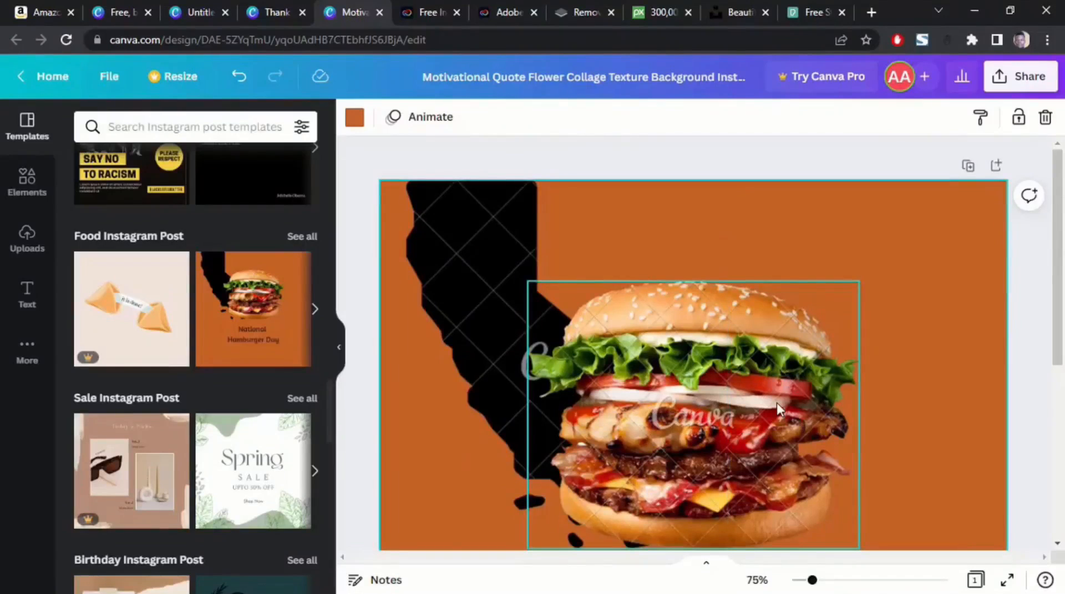
key(ctrl+minus)
key(ctrl+minus)
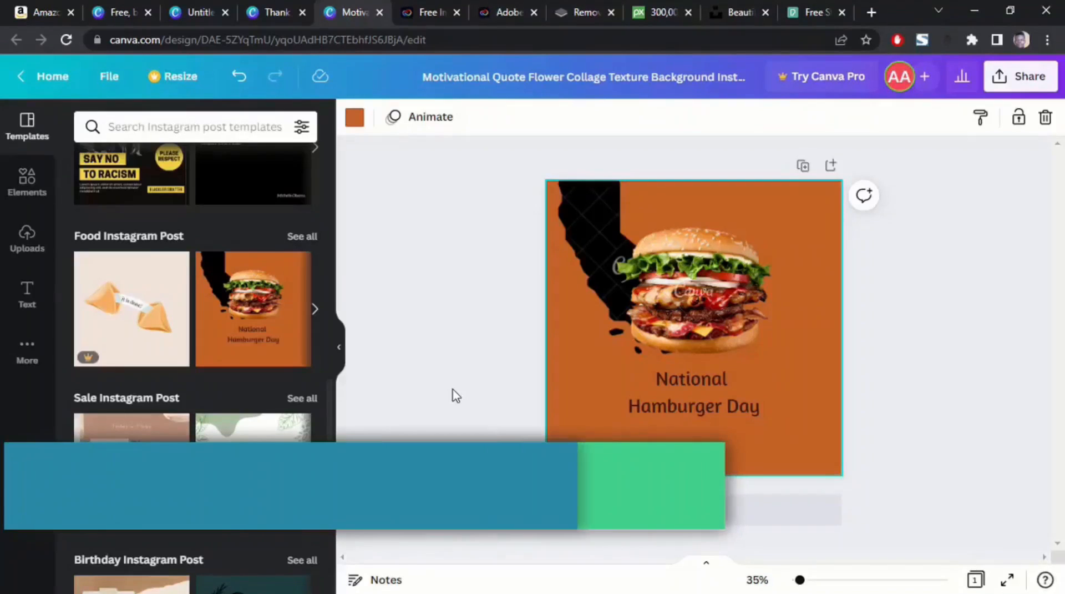
key(ctrl+z)
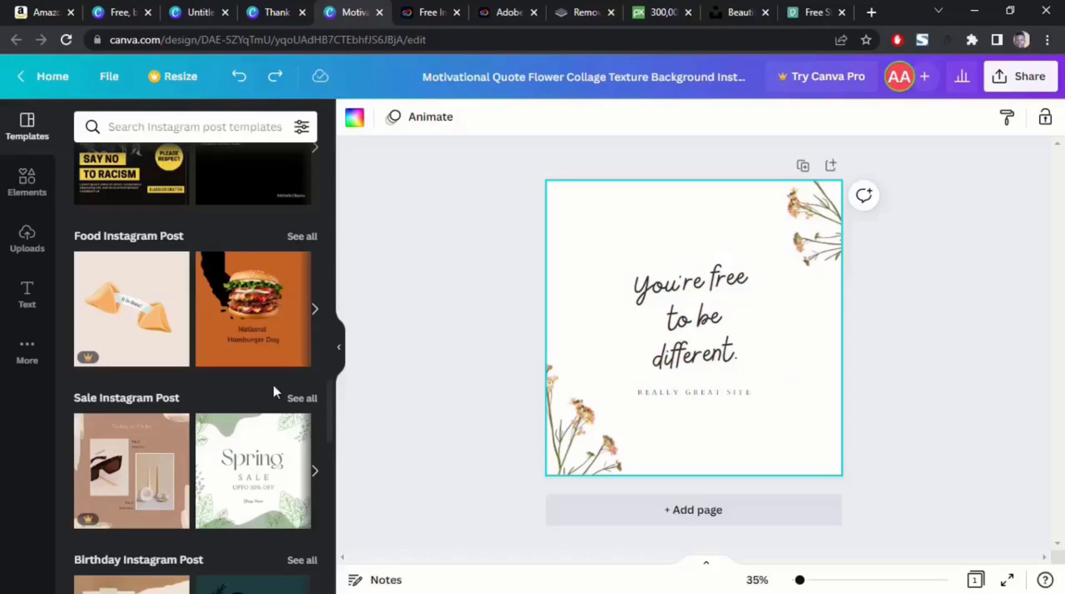
Step: Try several default colors as the page background, ending with light green, and restore the white document color
scroll(272, 391, up, 10)
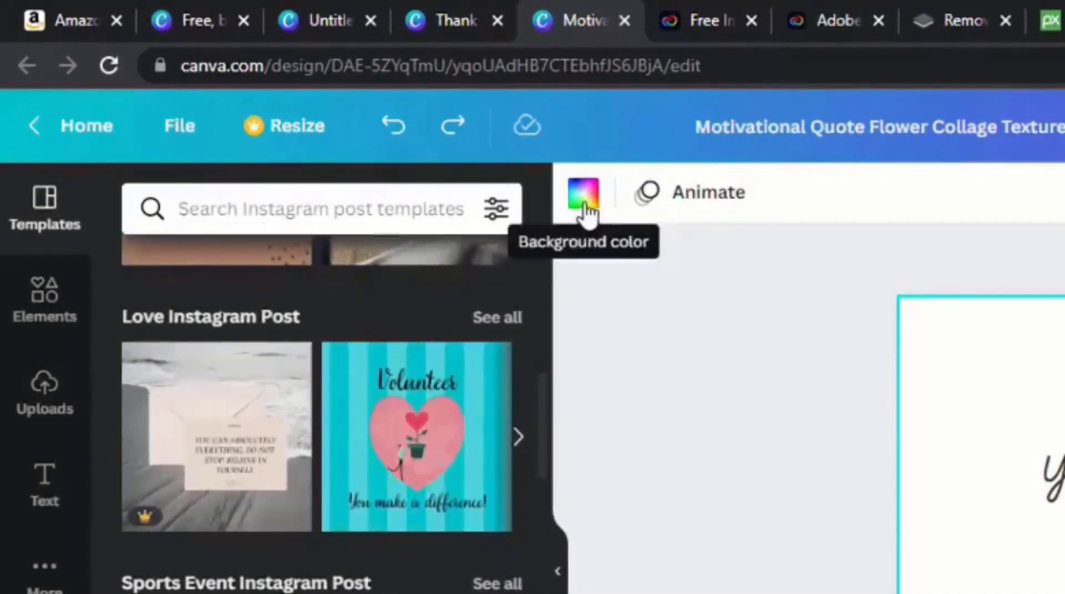
click(583, 200)
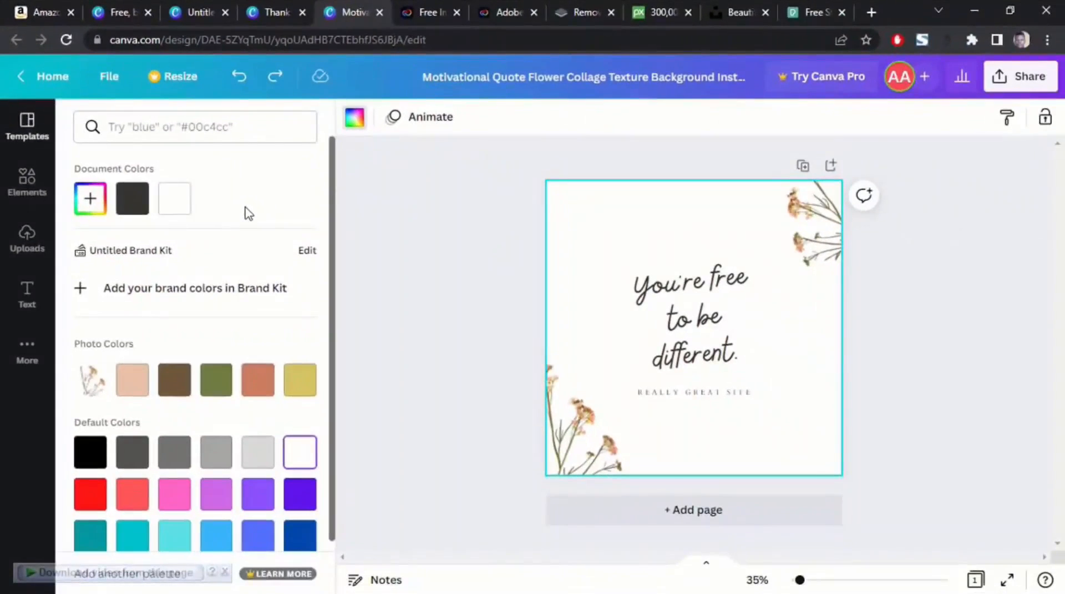
scroll(258, 380, down, 2)
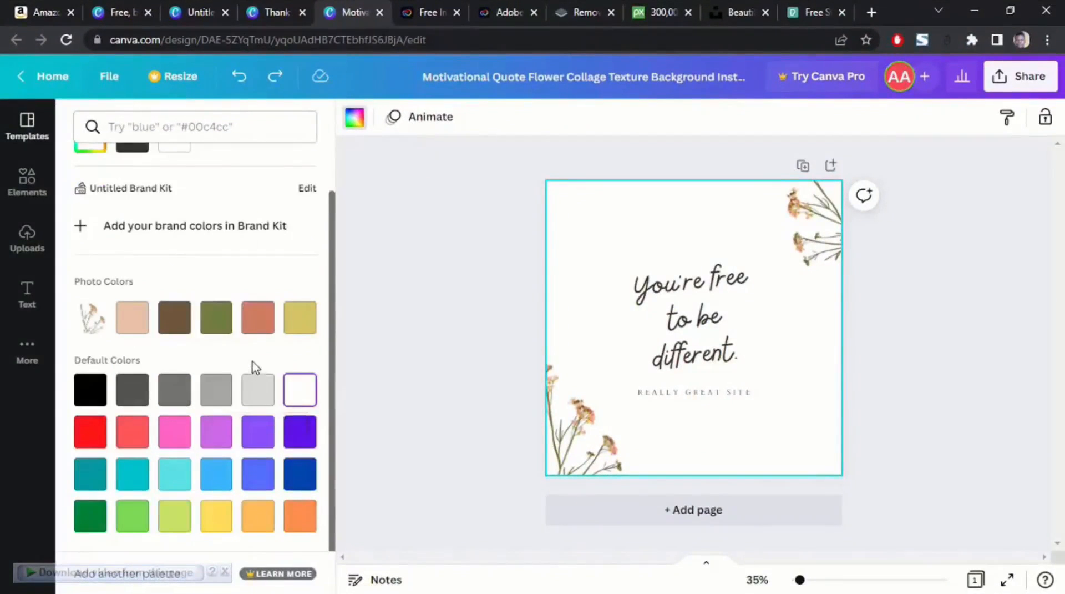
click(299, 436)
click(258, 436)
click(174, 388)
click(132, 516)
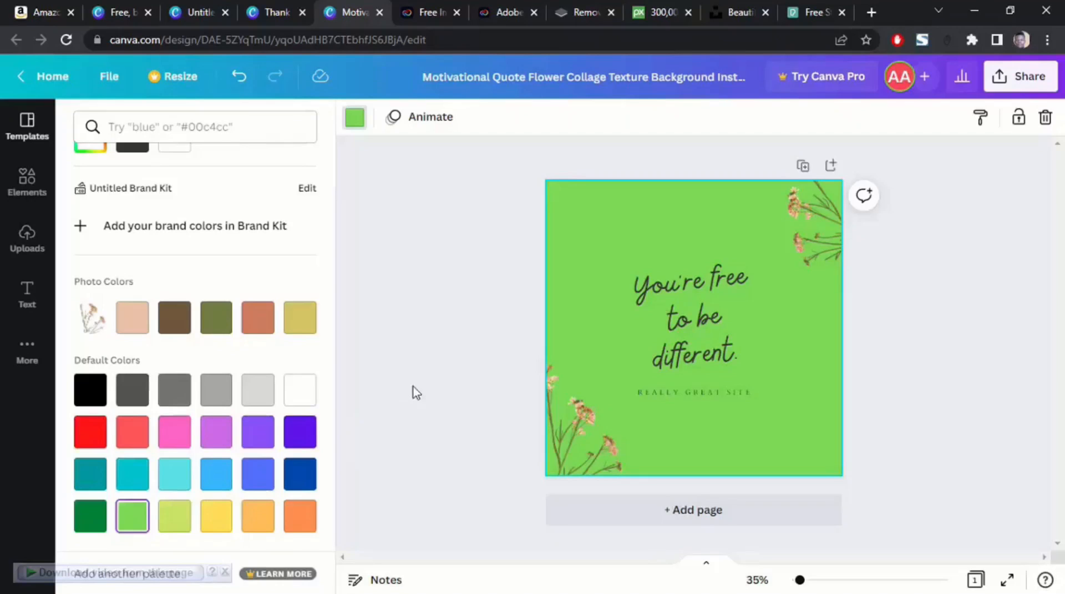
scroll(174, 292, up, 2)
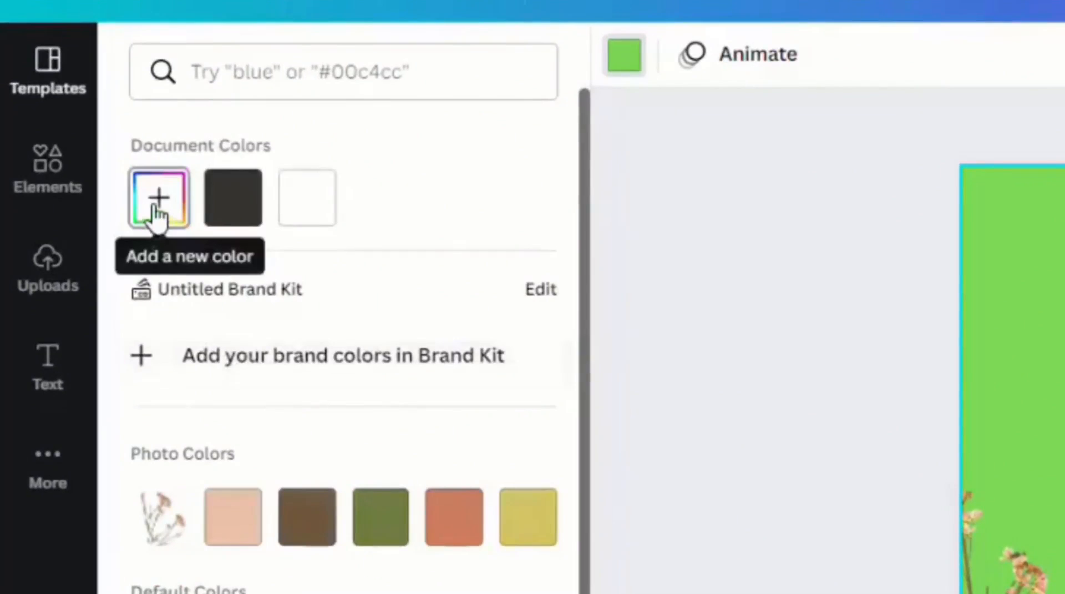
click(306, 225)
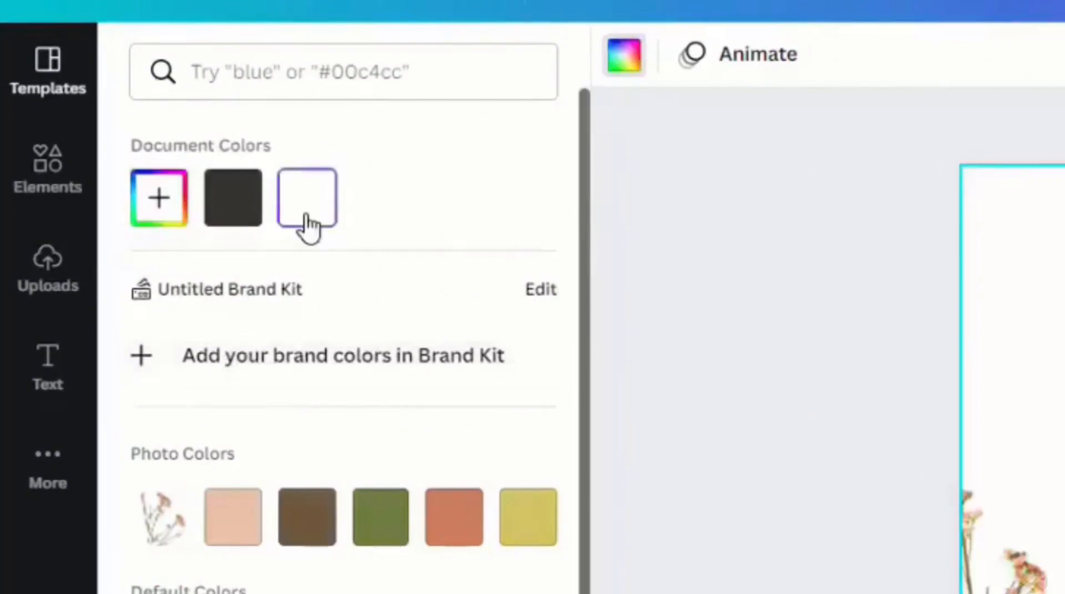
Step: Sample custom background colors from the editor header with the eyedropper, first blue, then pink #F88BCE from the profile avatar
click(160, 208)
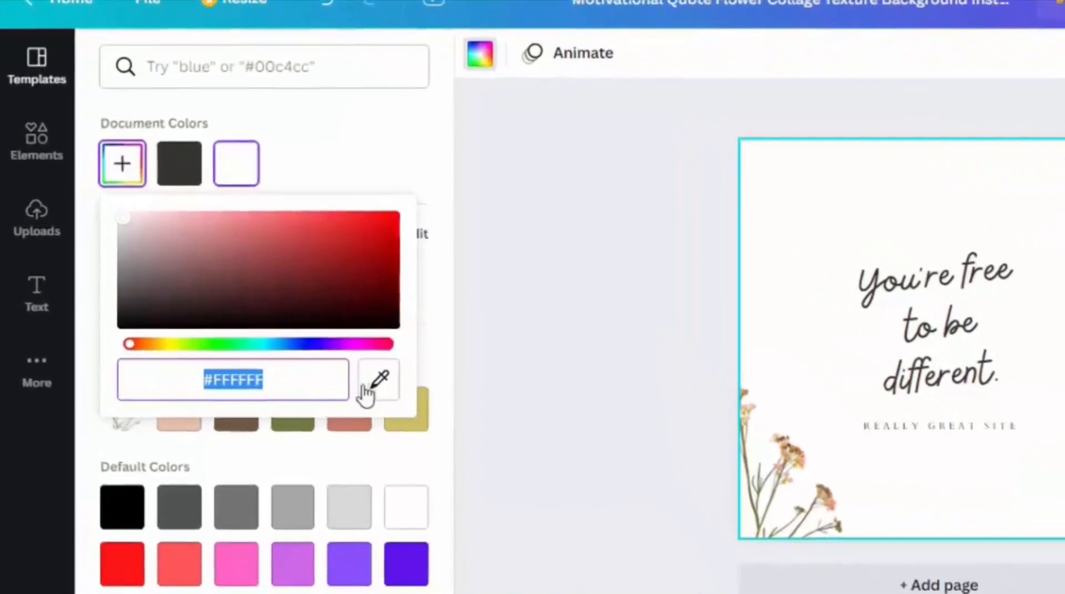
click(381, 384)
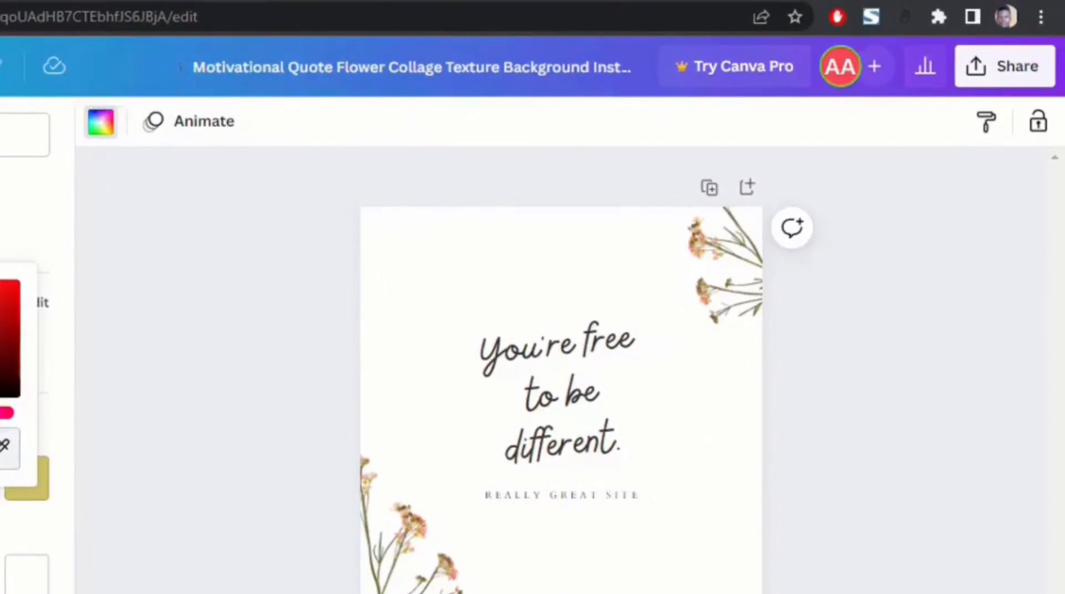
click(127, 73)
click(25, 443)
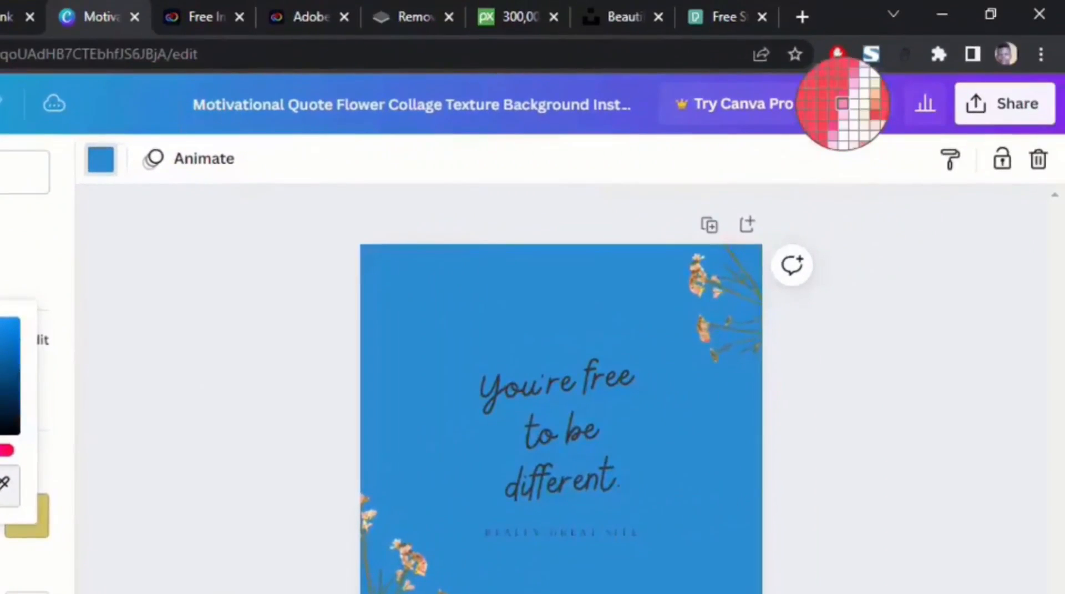
click(842, 104)
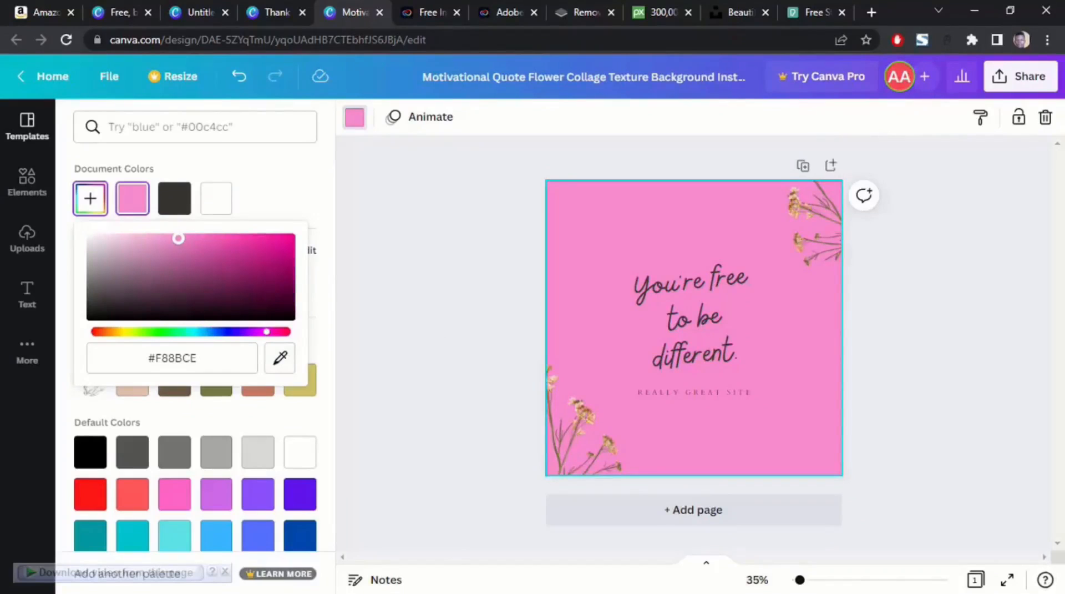
Step: Upload the blue and pink abstract JPG from the Downloads folder and place it on the page
key(alt+Tab)
drag(343, 63, 946, 136)
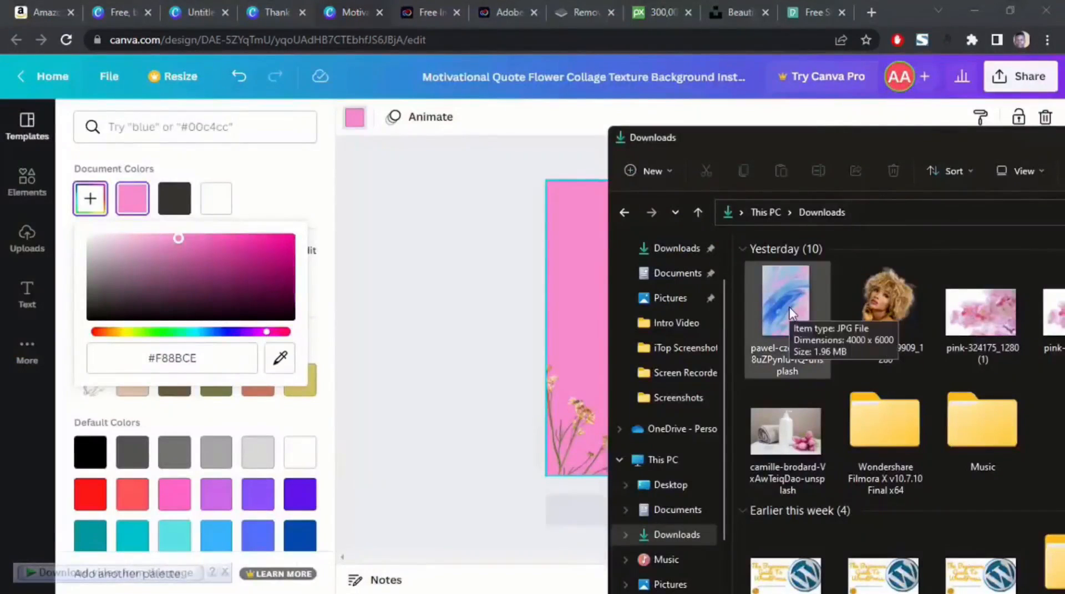
drag(790, 292, 435, 285)
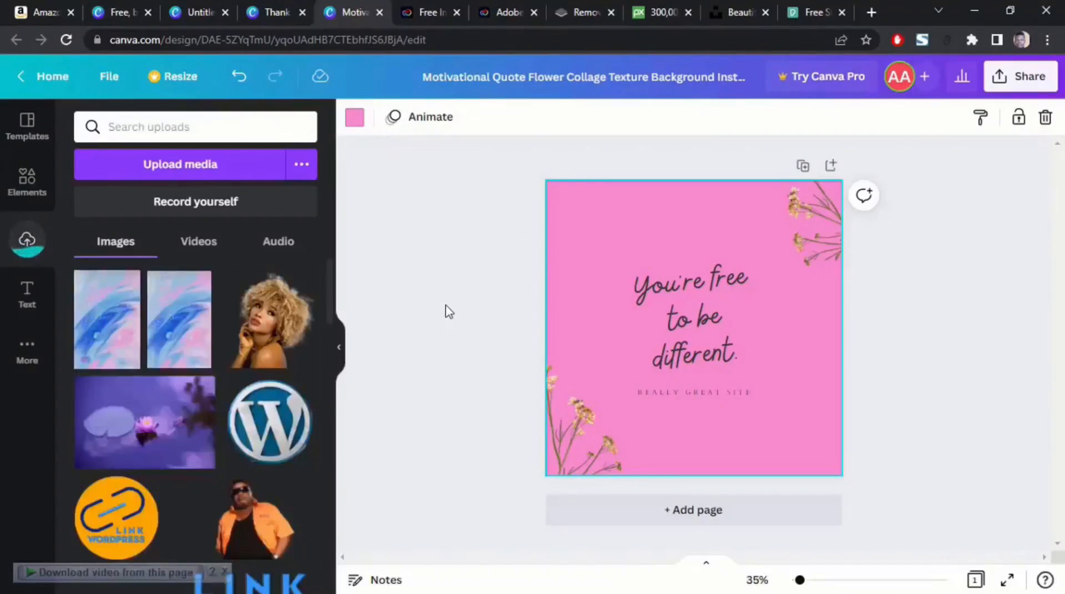
click(184, 337)
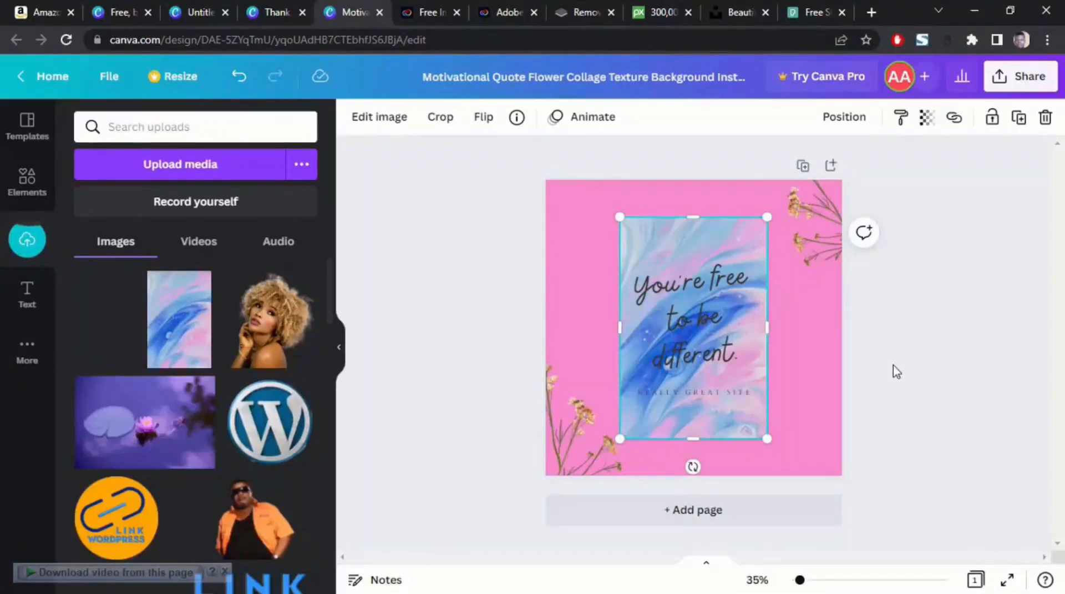
Step: Add a second page to the design and move the abstract image from the first page onto it
click(566, 284)
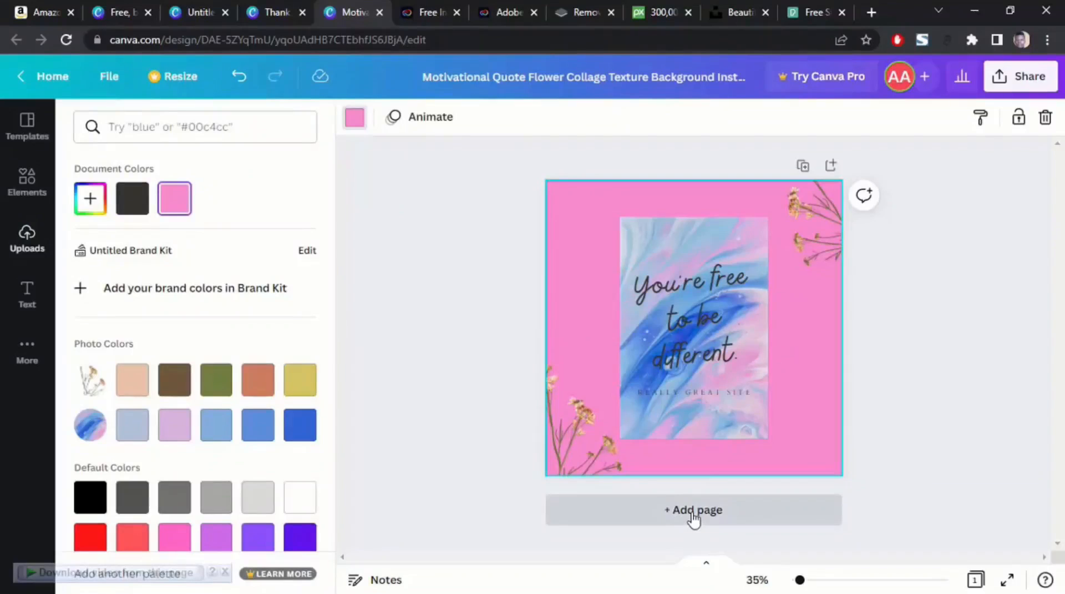
click(694, 516)
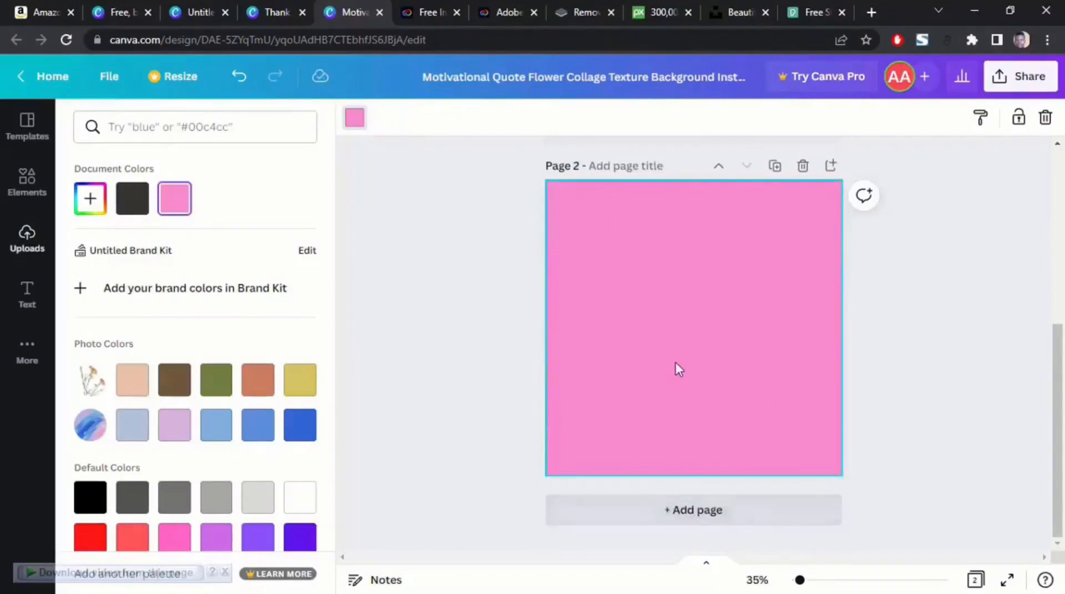
scroll(678, 369, up, 5)
click(663, 211)
drag(675, 325, 690, 529)
scroll(947, 433, down, 2)
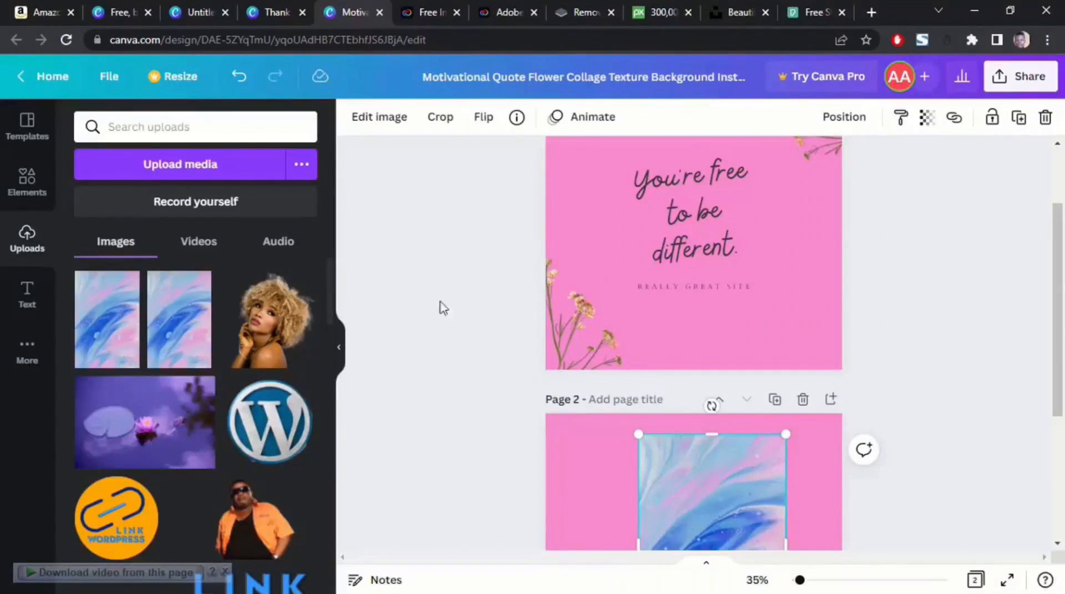
Step: Set the first page's background to blue #5087E0, sampled with the eyedropper from the abstract image on page 2
click(562, 225)
click(351, 119)
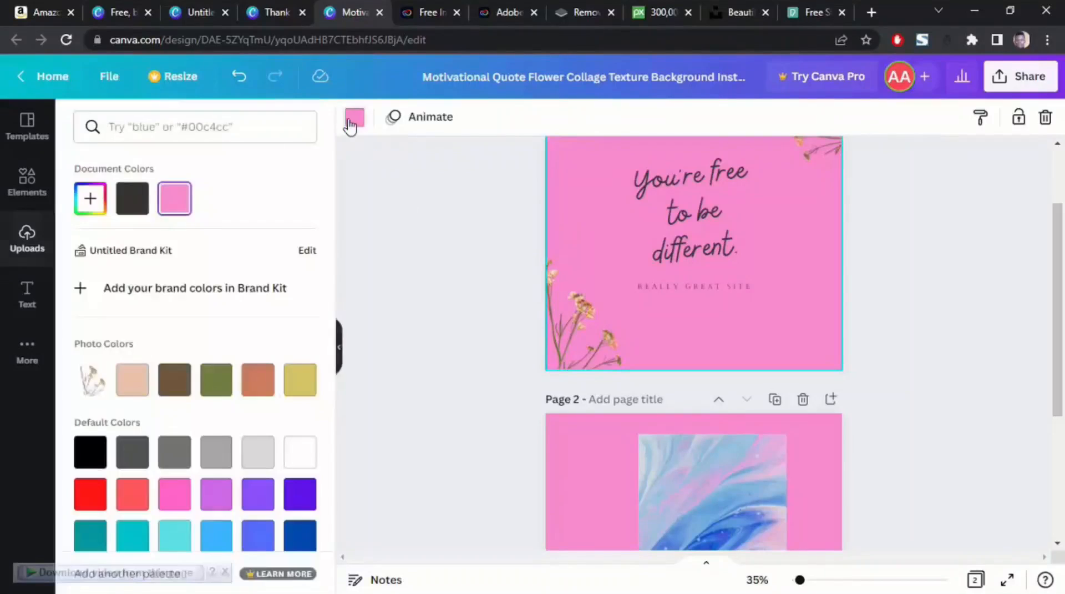
click(87, 201)
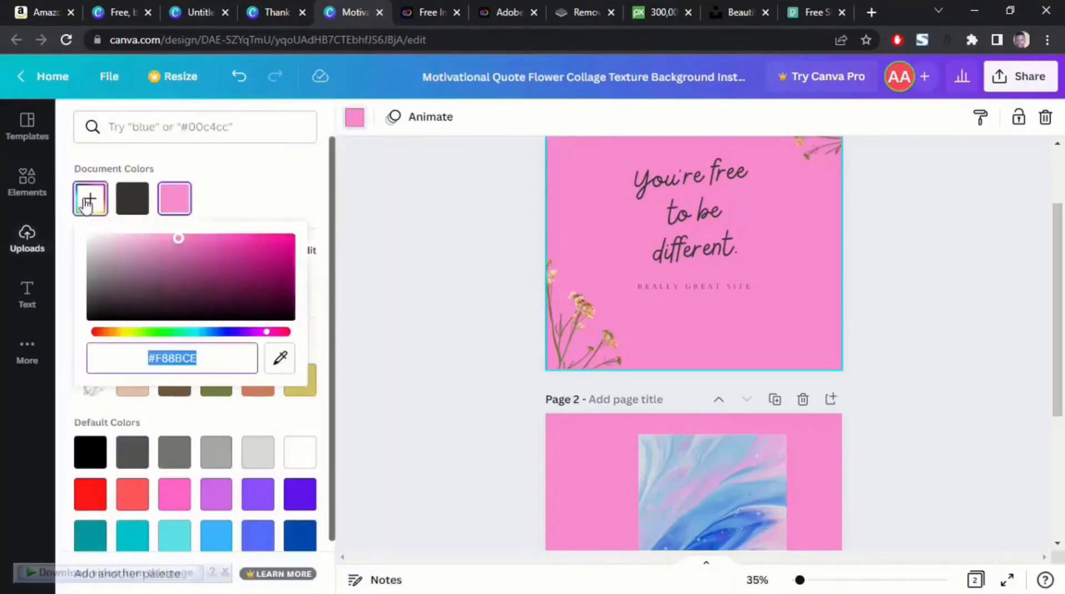
click(280, 360)
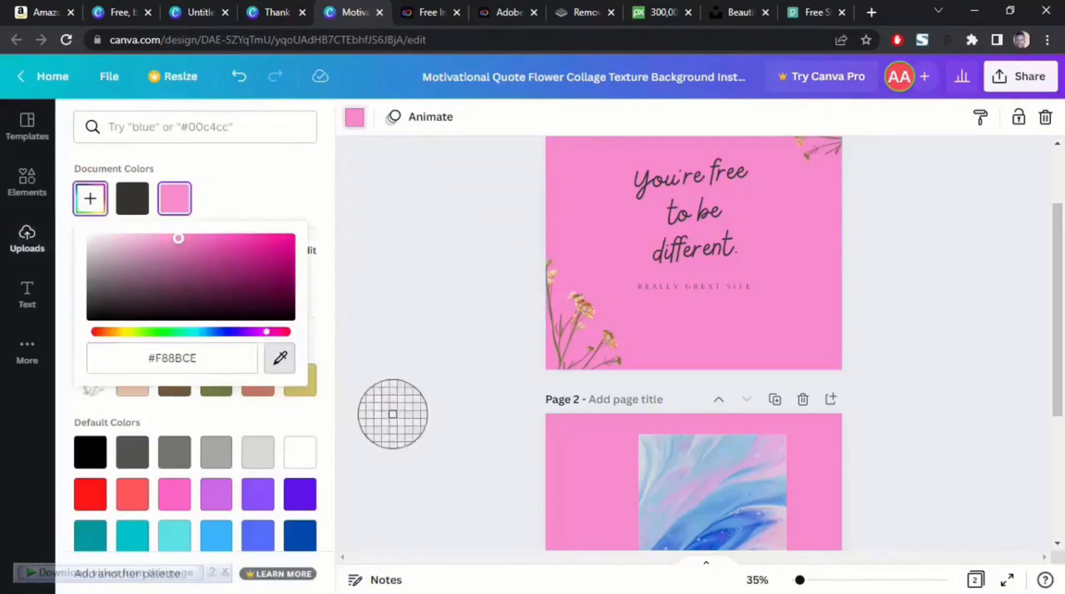
click(743, 527)
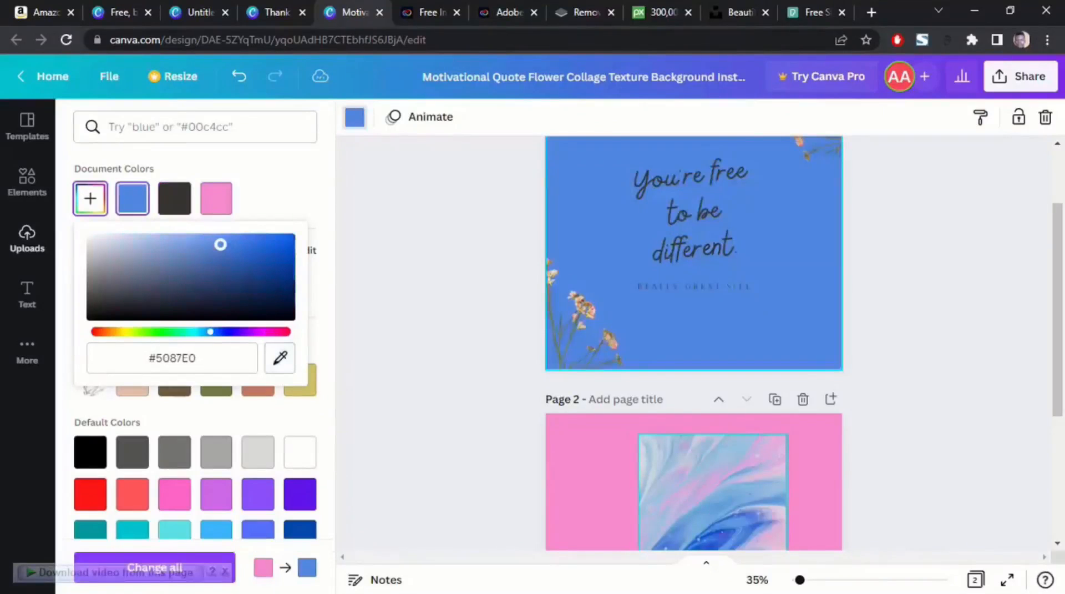
Step: Sample page 1's background color from the abstract image with the eyedropper, trying #C7D6E2 and #B4B5DC and settling on #DDB0E1
click(280, 357)
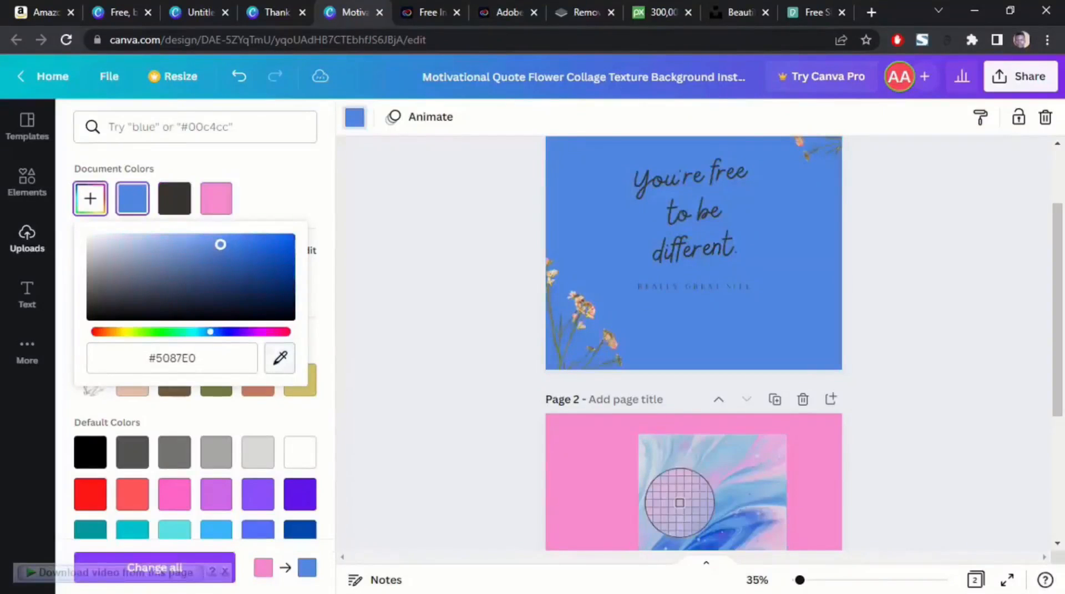
click(656, 445)
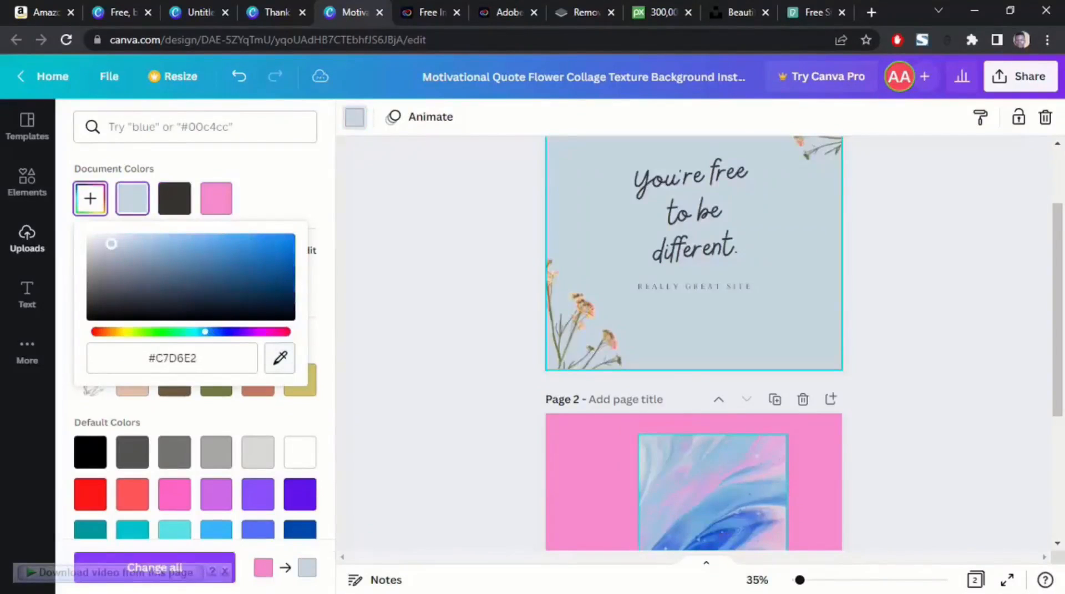
click(280, 358)
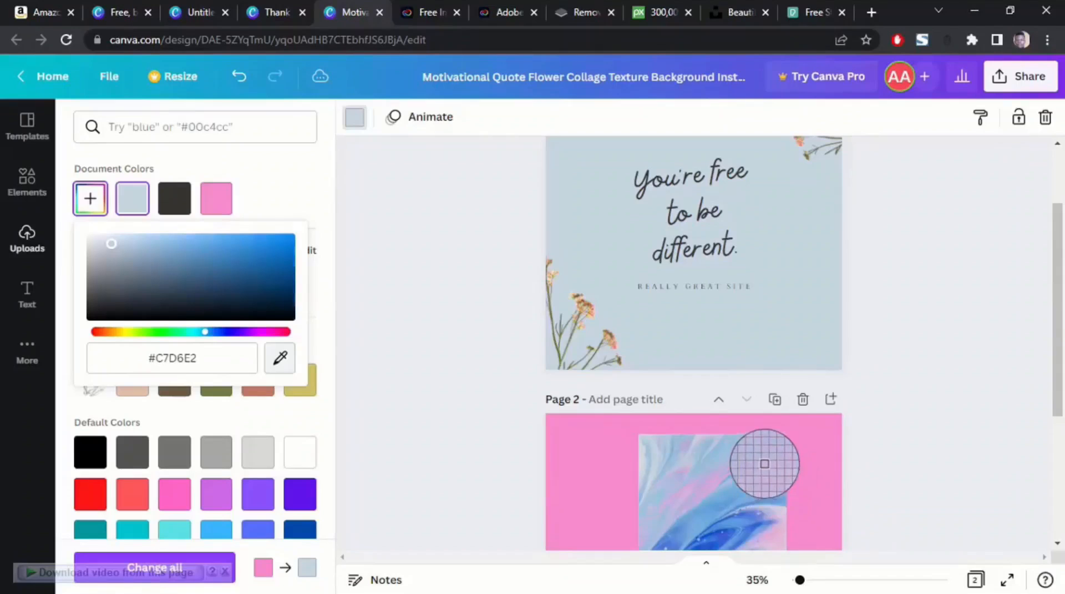
click(768, 459)
click(279, 367)
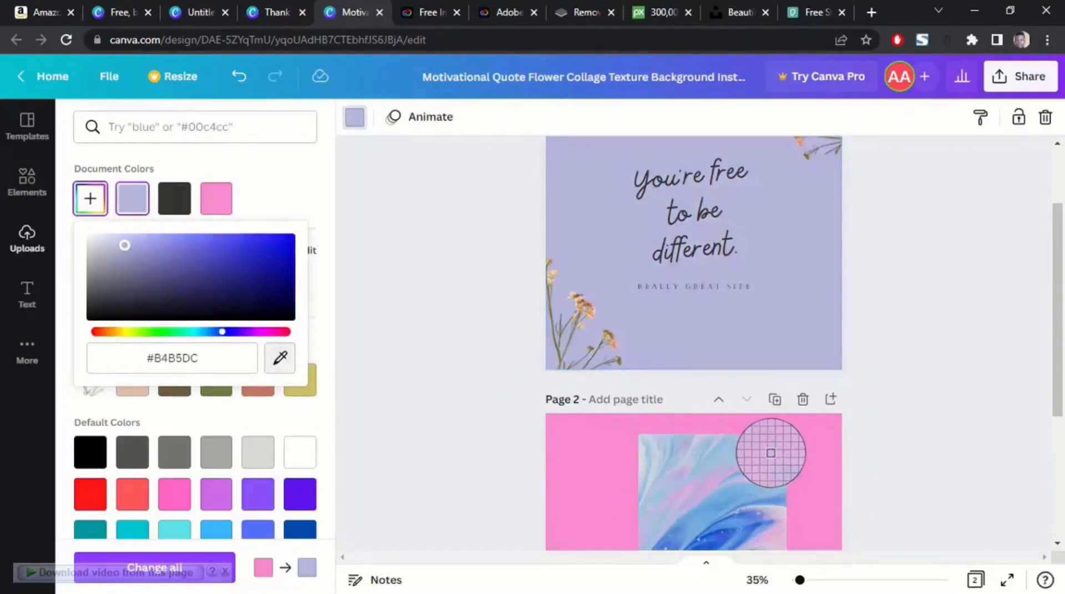
click(767, 449)
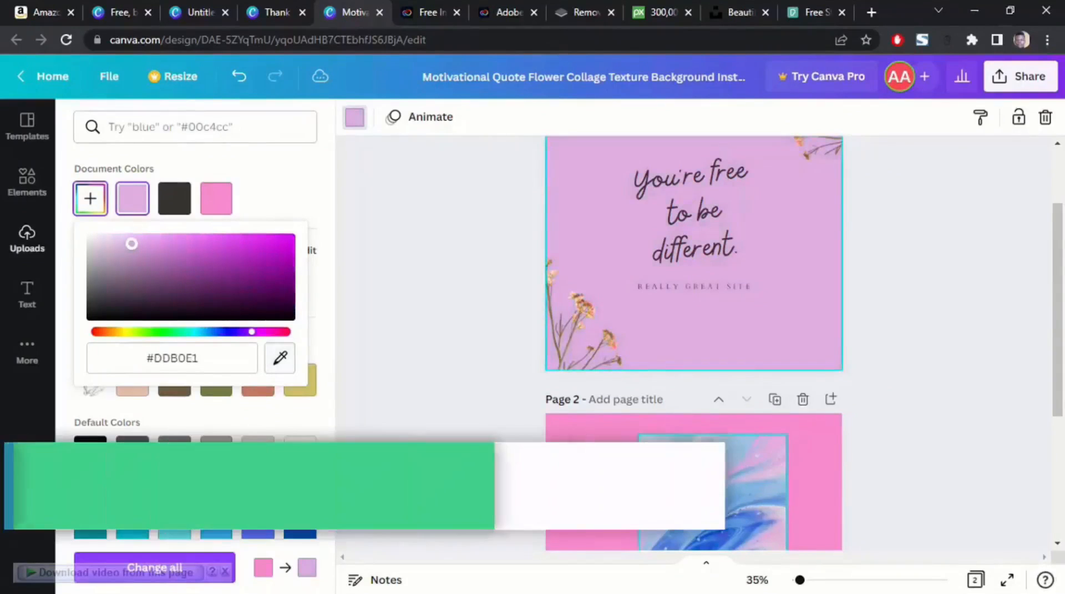
scroll(448, 357, up, 1)
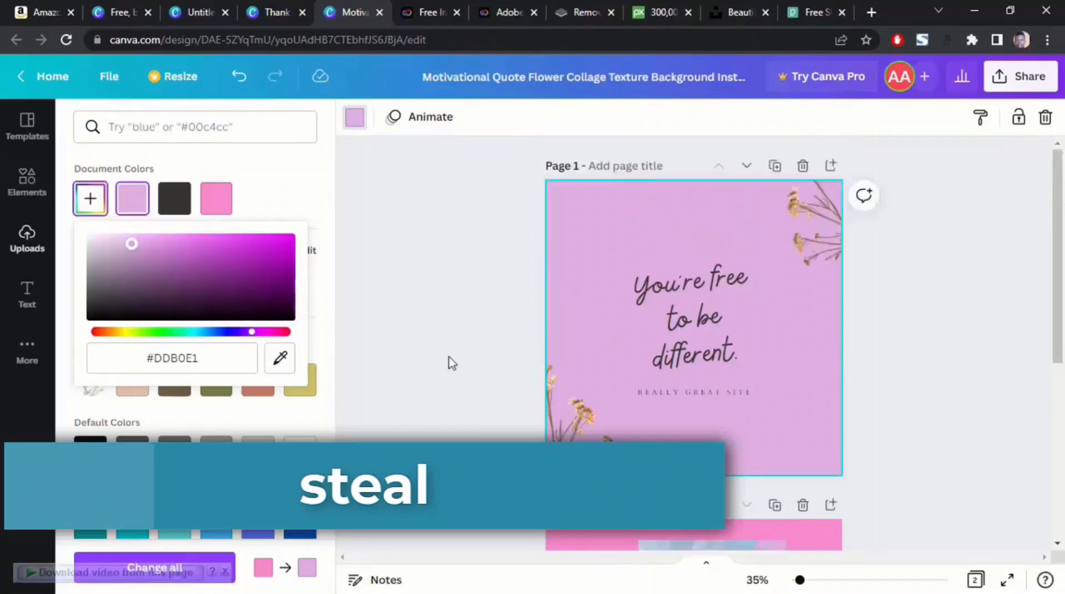
click(354, 123)
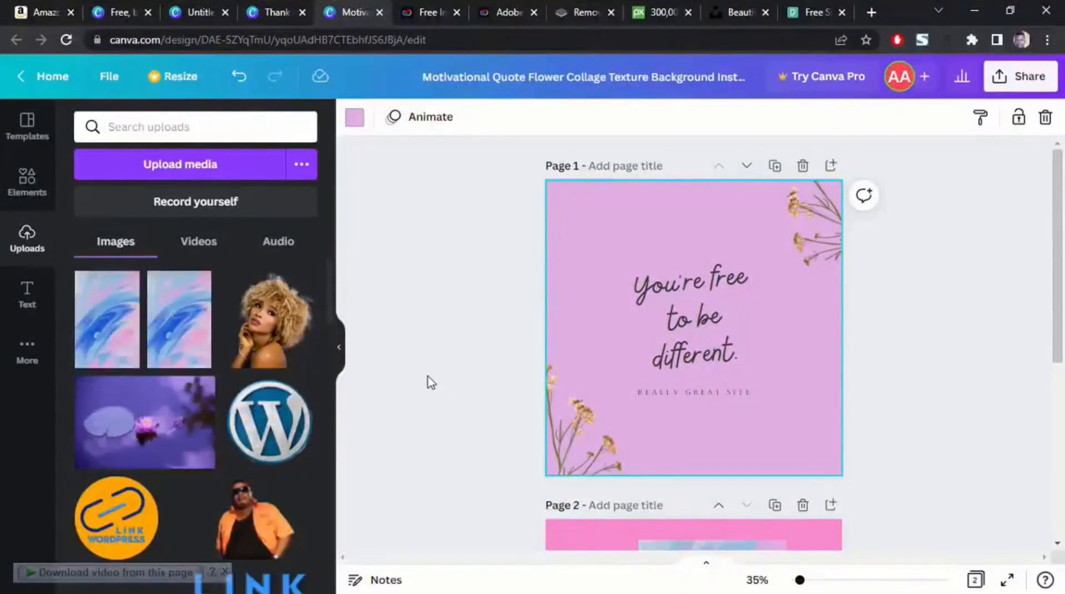
Step: Show the Downloads folder beside the design, point out the lotus image file, and return to the Canva editor
key(super)
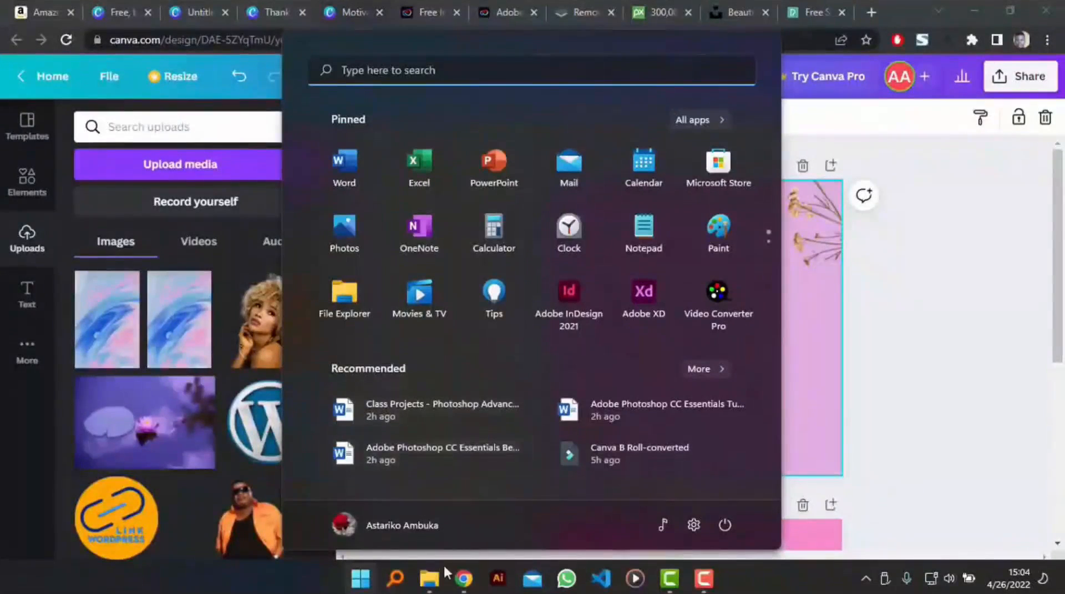
mouse_move(431, 585)
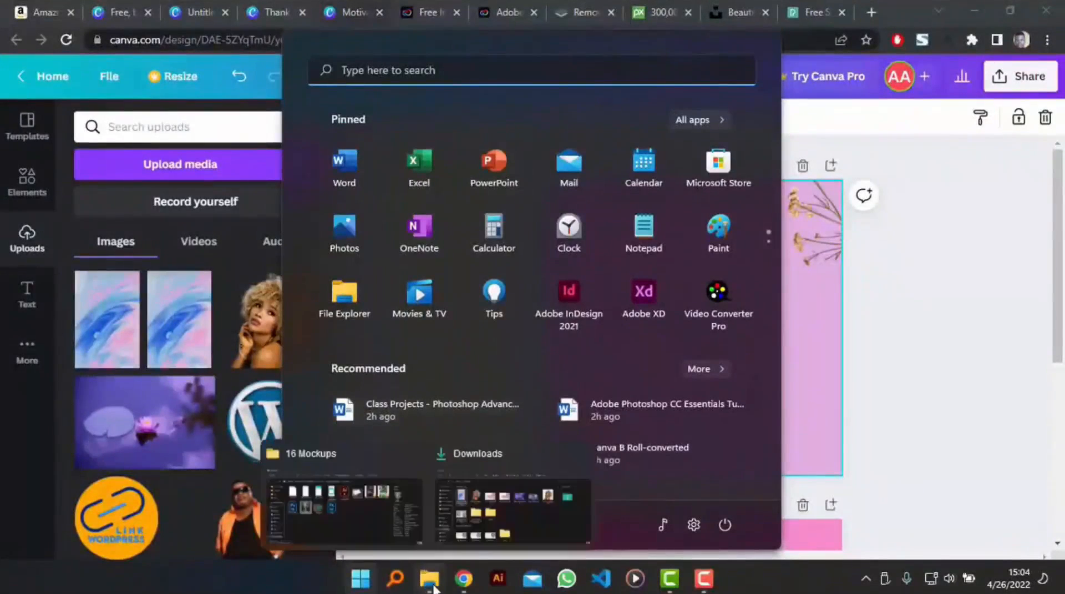
click(515, 515)
drag(860, 133, 662, 145)
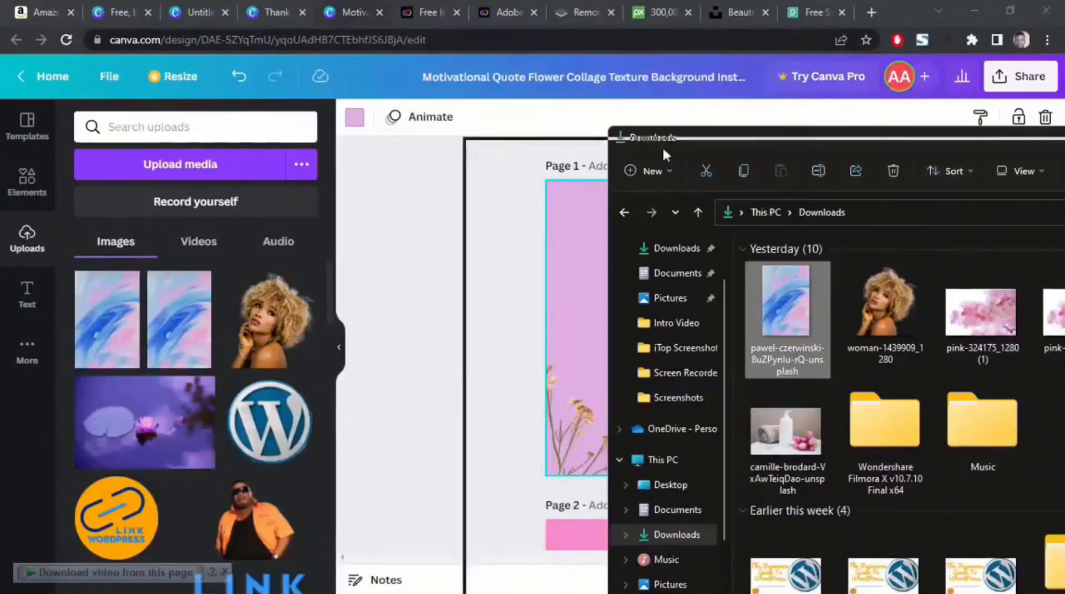
click(977, 332)
drag(754, 150, 787, 211)
drag(1022, 386, 667, 333)
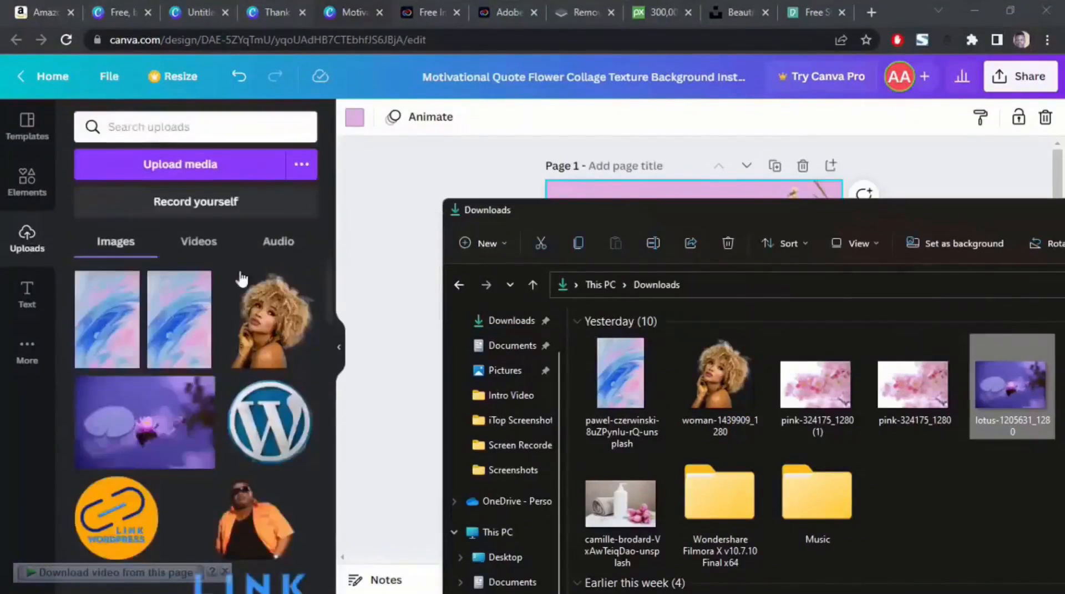
click(417, 356)
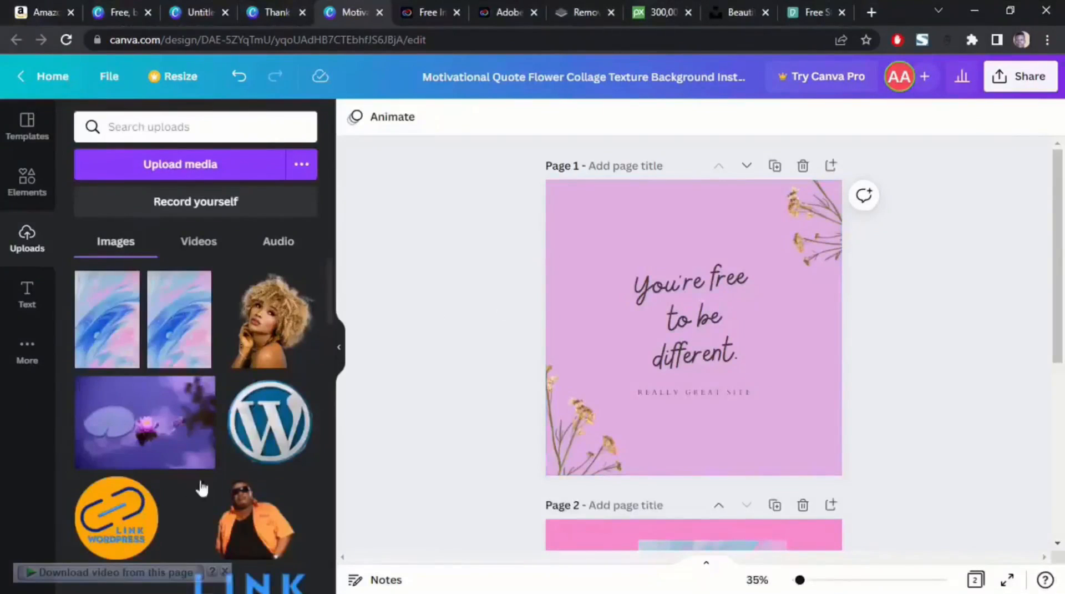
Step: Add the uploaded purple lotus image to page 1, adjust its size and rotate it 90 degrees clockwise
click(151, 428)
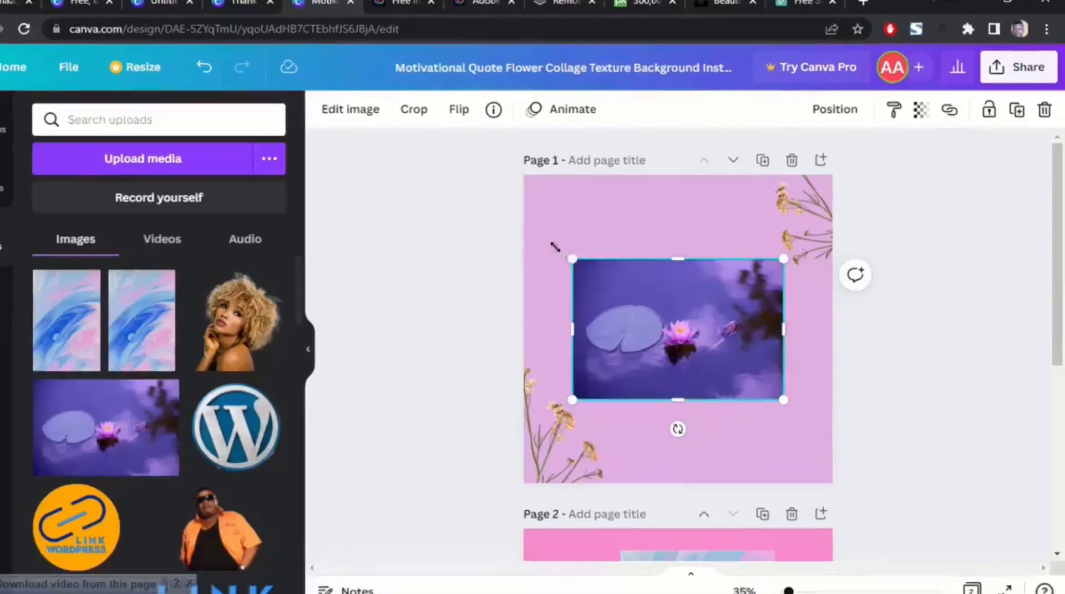
drag(592, 260, 543, 221)
drag(427, 205, 476, 233)
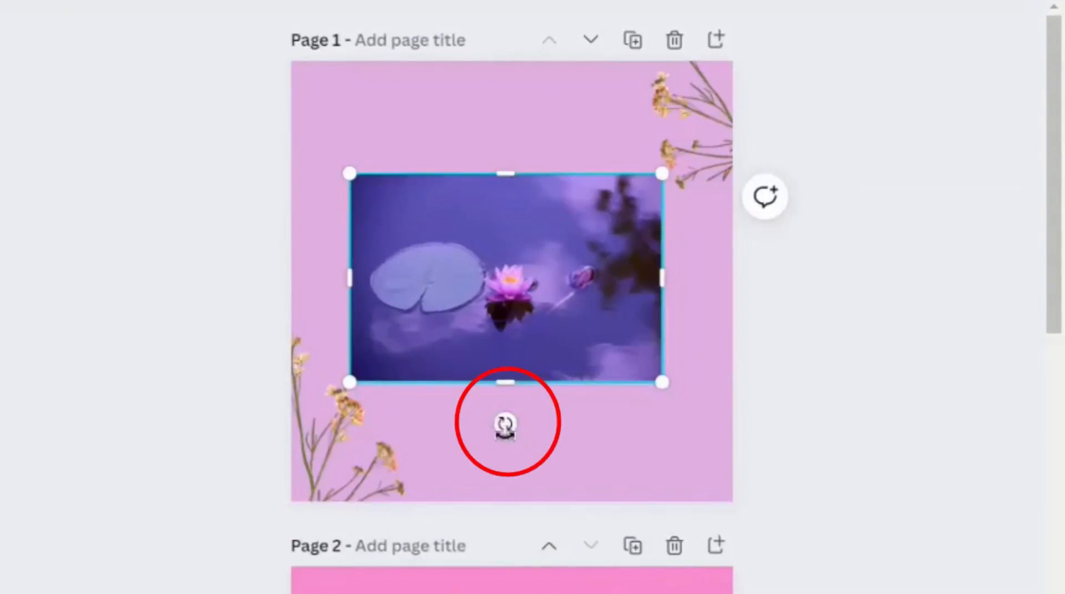
drag(505, 426, 480, 280)
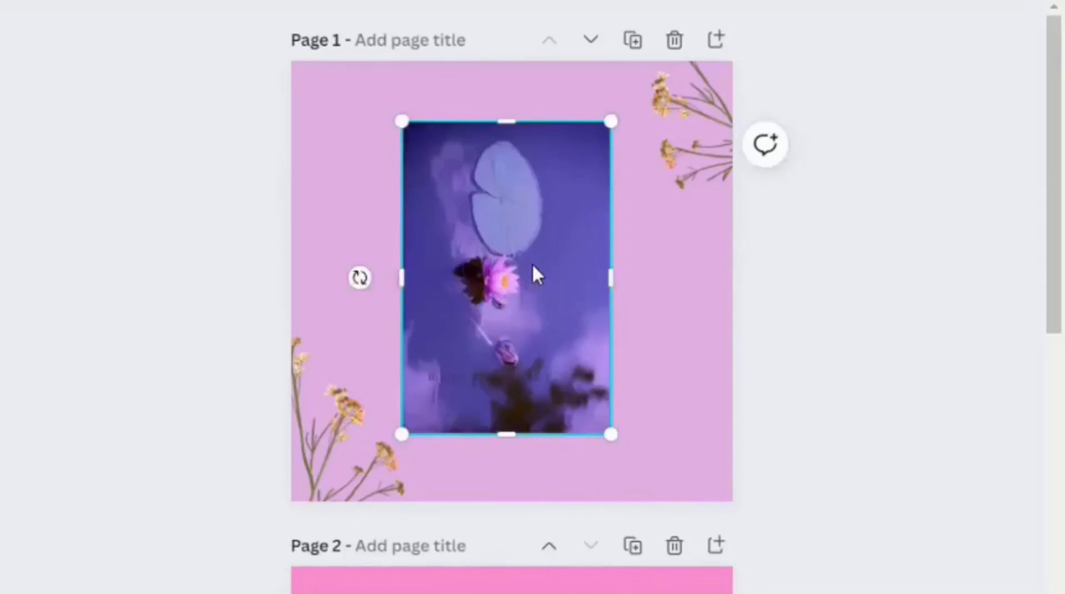
Step: Enlarge the rotated lotus image to cover all of page 1 and place it behind the quote and flowers
drag(608, 281, 725, 281)
drag(413, 282, 298, 281)
drag(508, 120, 504, 62)
drag(506, 434, 515, 507)
drag(725, 288, 752, 288)
drag(542, 311, 554, 230)
drag(535, 447, 534, 515)
drag(624, 232, 590, 244)
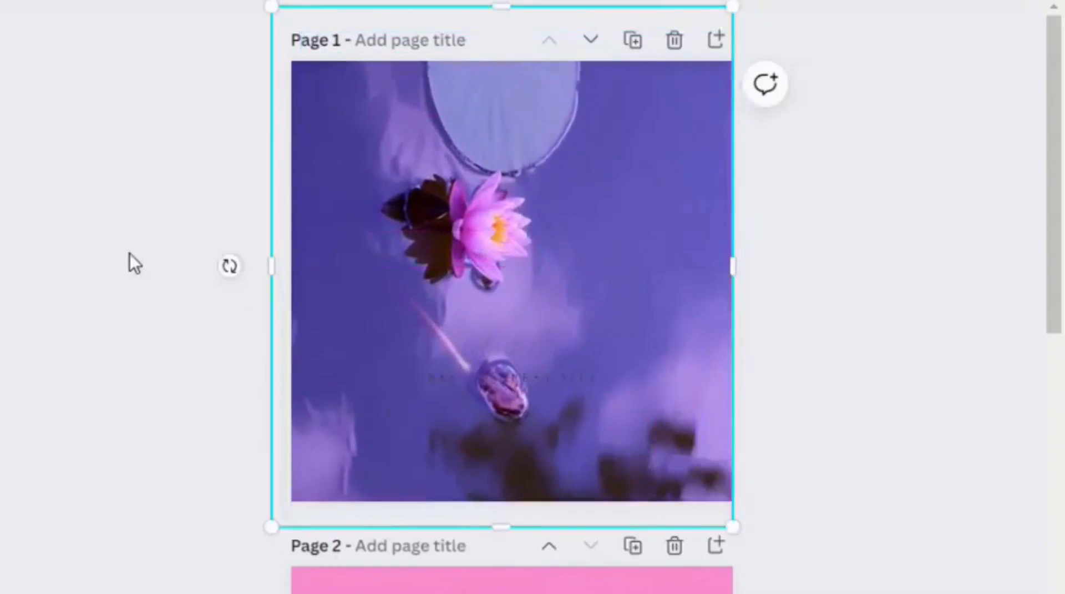
click(136, 222)
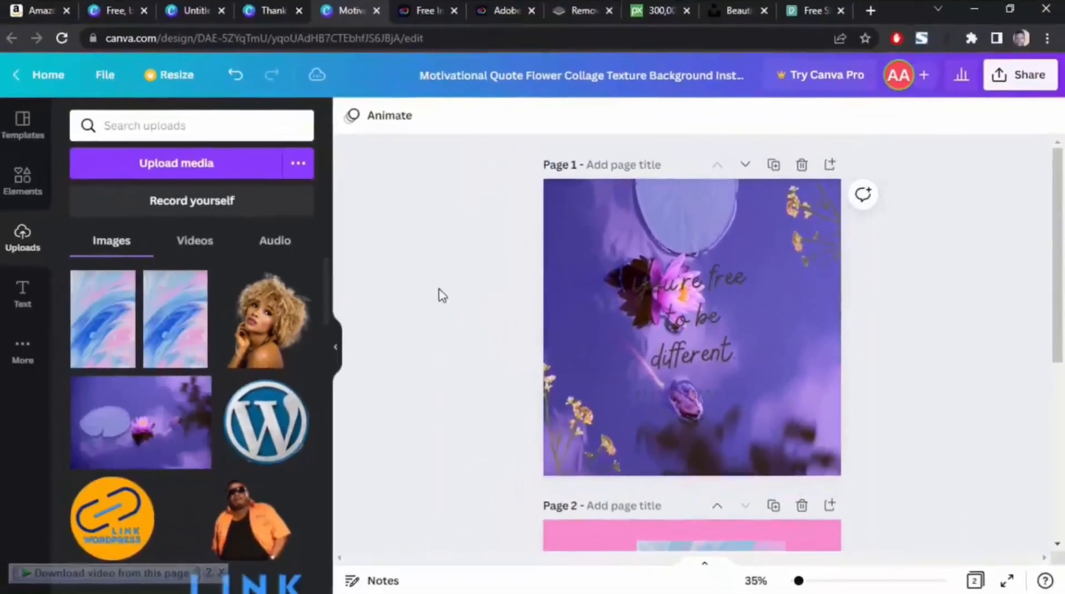
Step: Check the layers on page 1 by selecting the background and quote, and bring the lower-left flowers one layer forward
click(812, 324)
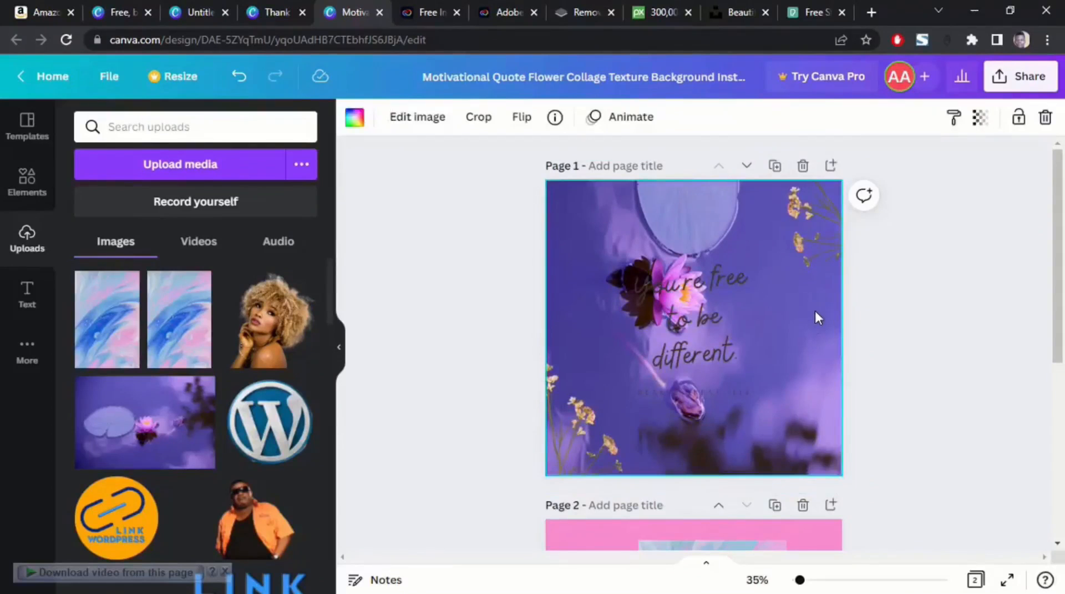
click(693, 315)
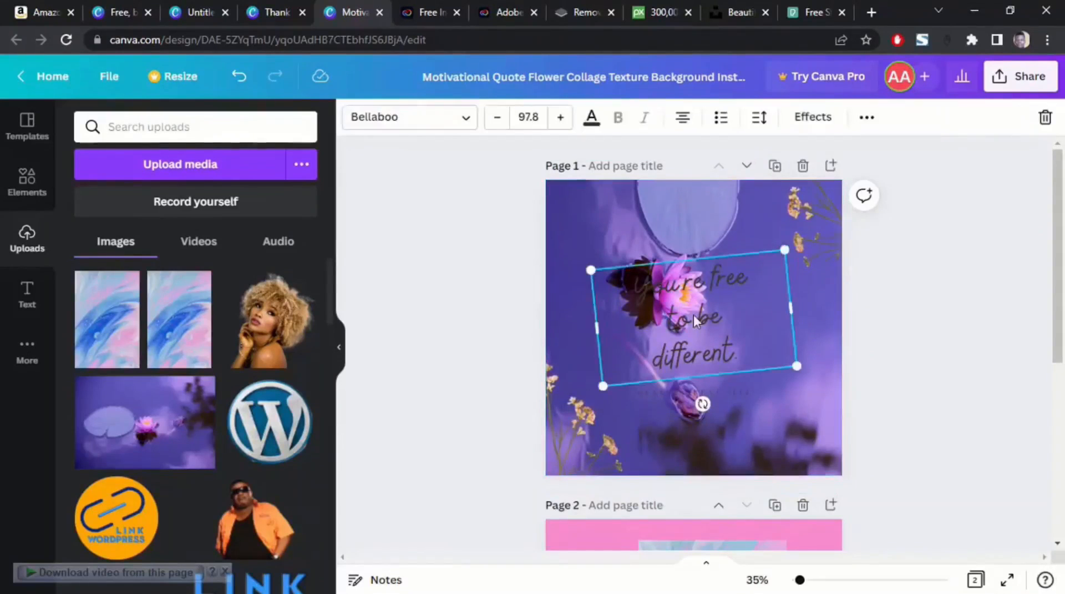
click(583, 432)
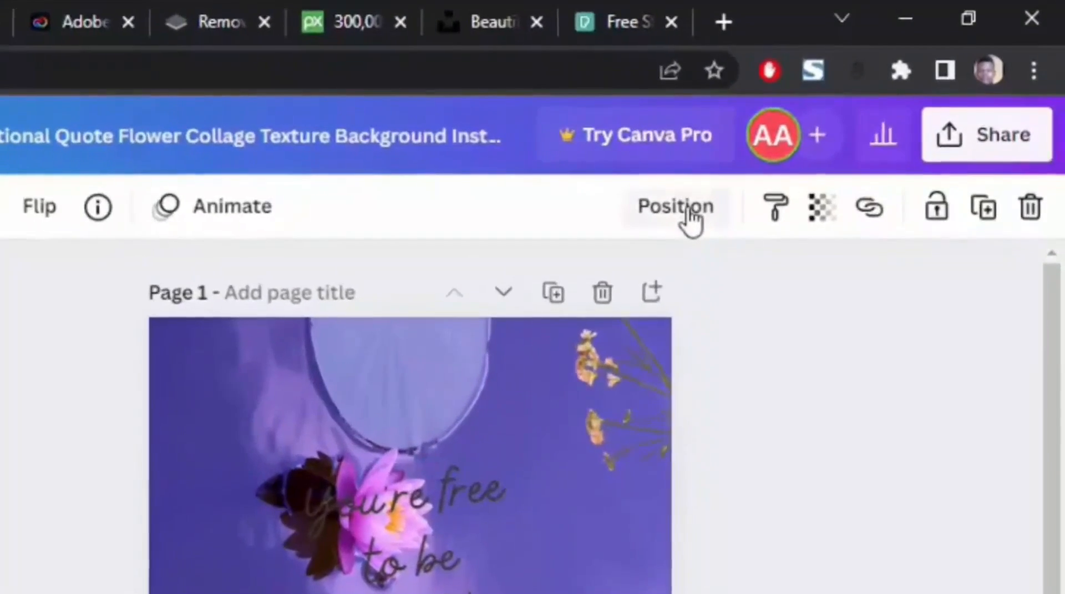
click(778, 157)
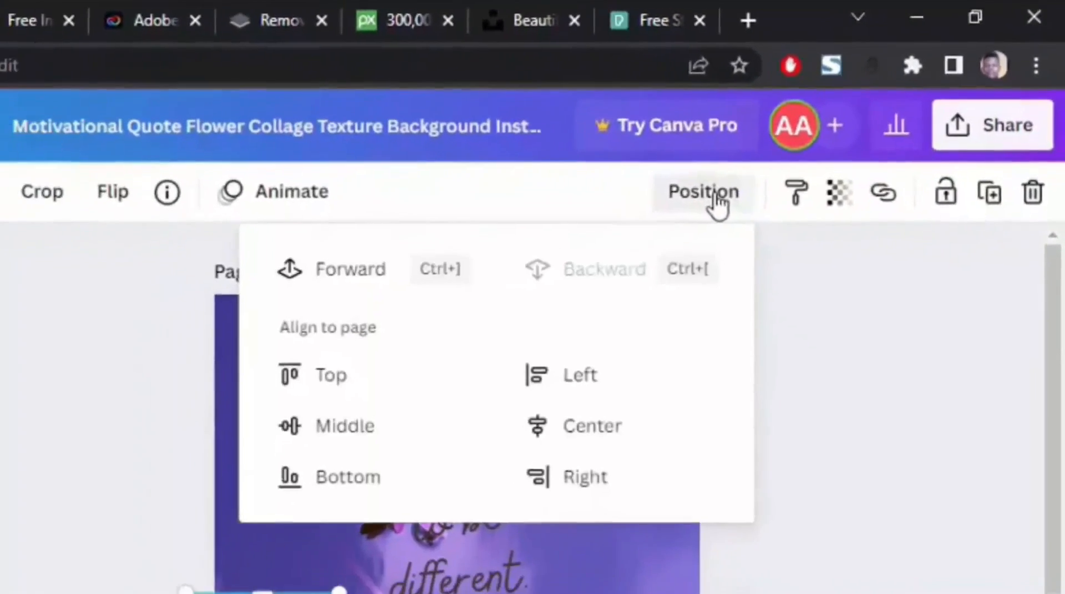
click(413, 266)
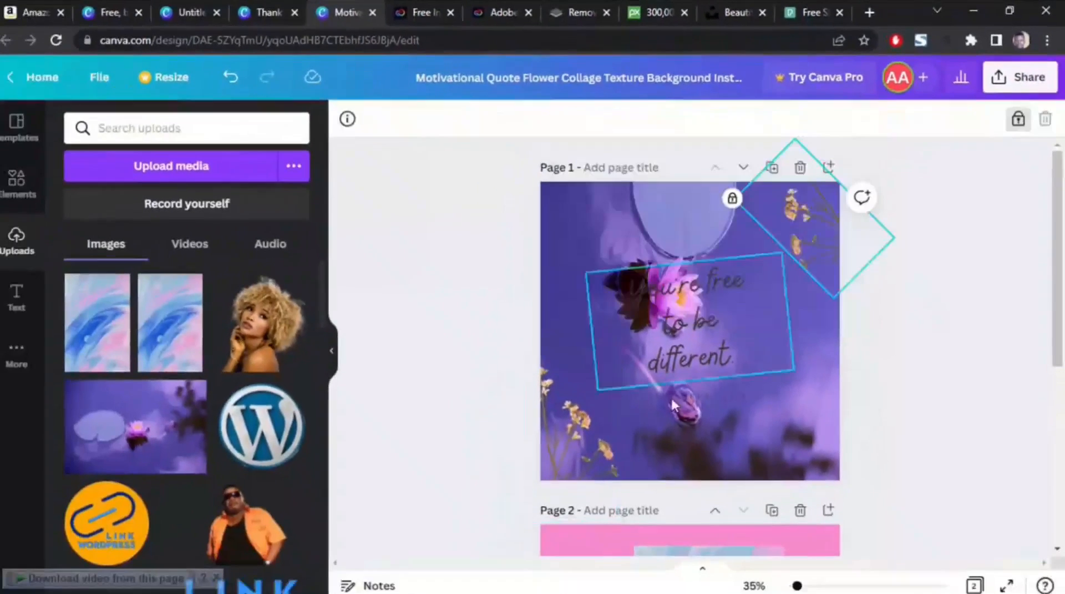
Step: Unlock and relock the upper-right flowers on page 1, and lock the lower-left flowers as well
click(564, 414)
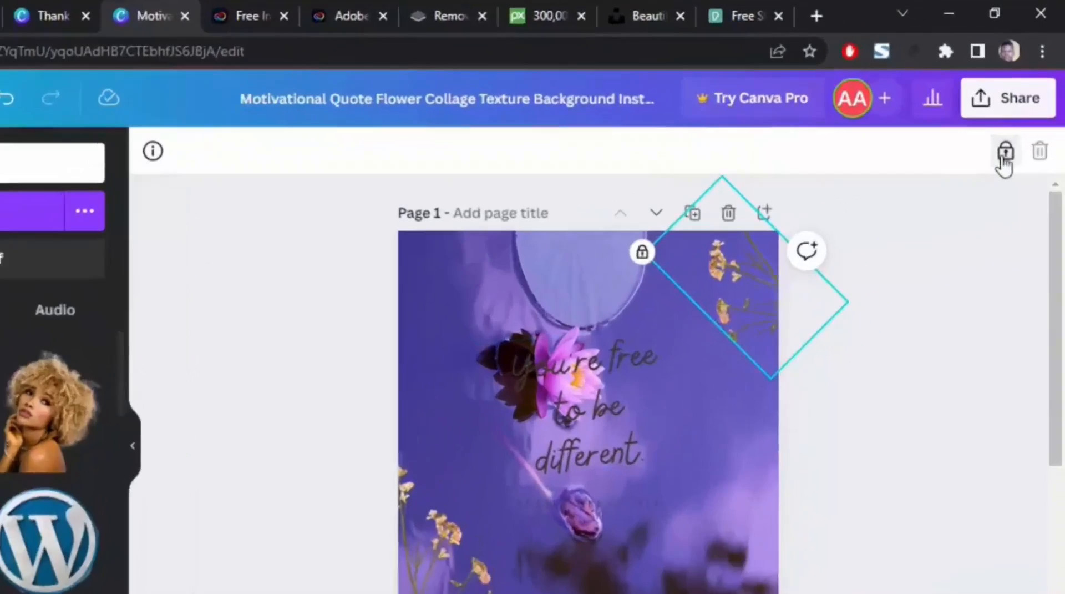
click(1019, 117)
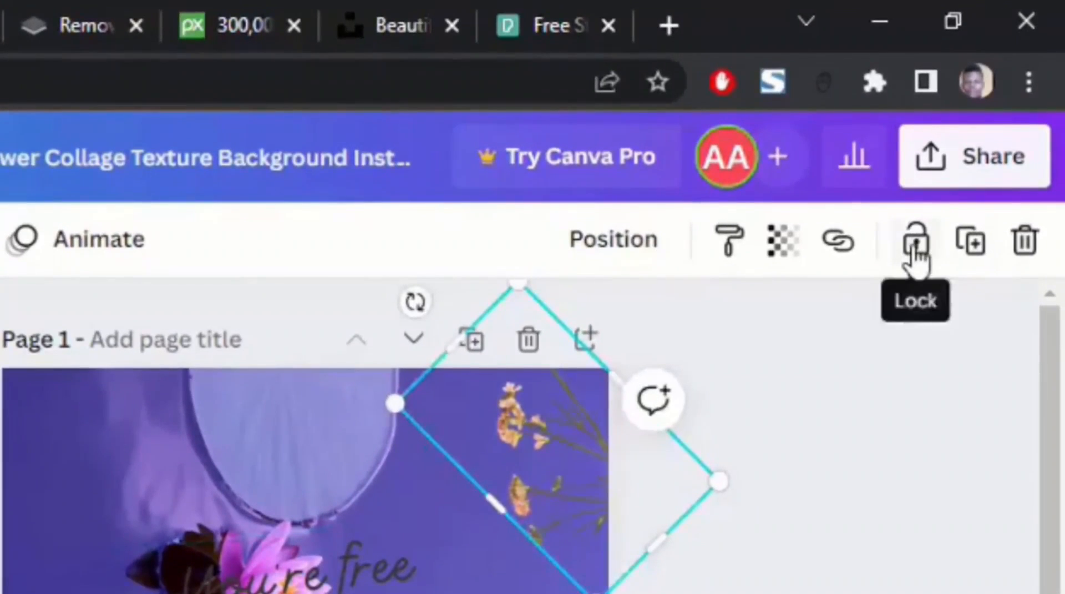
click(914, 247)
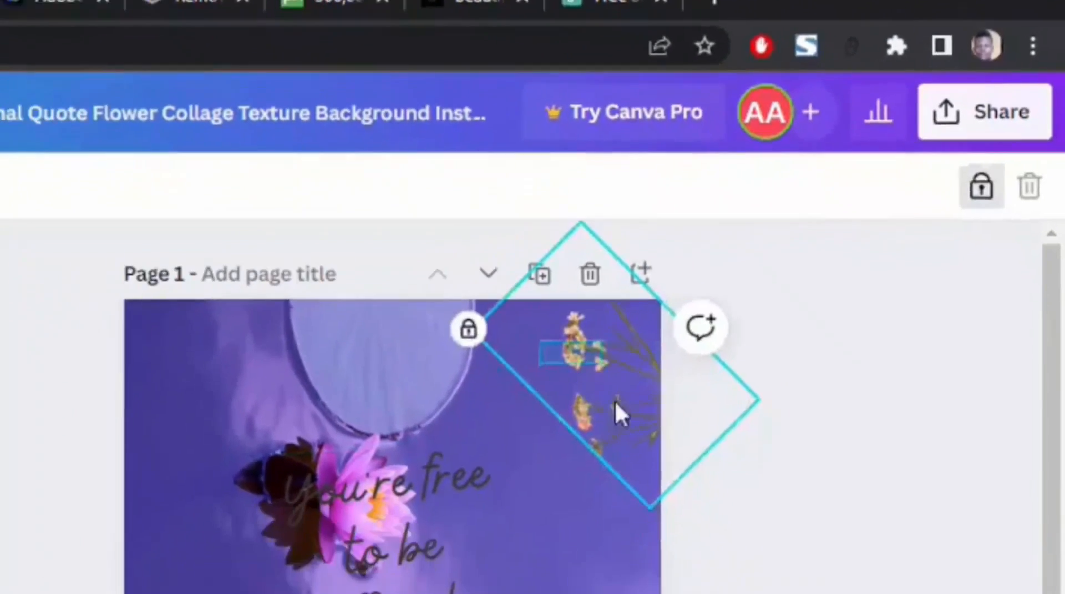
key(Escape)
drag(417, 487, 410, 455)
key(alt+shift+l)
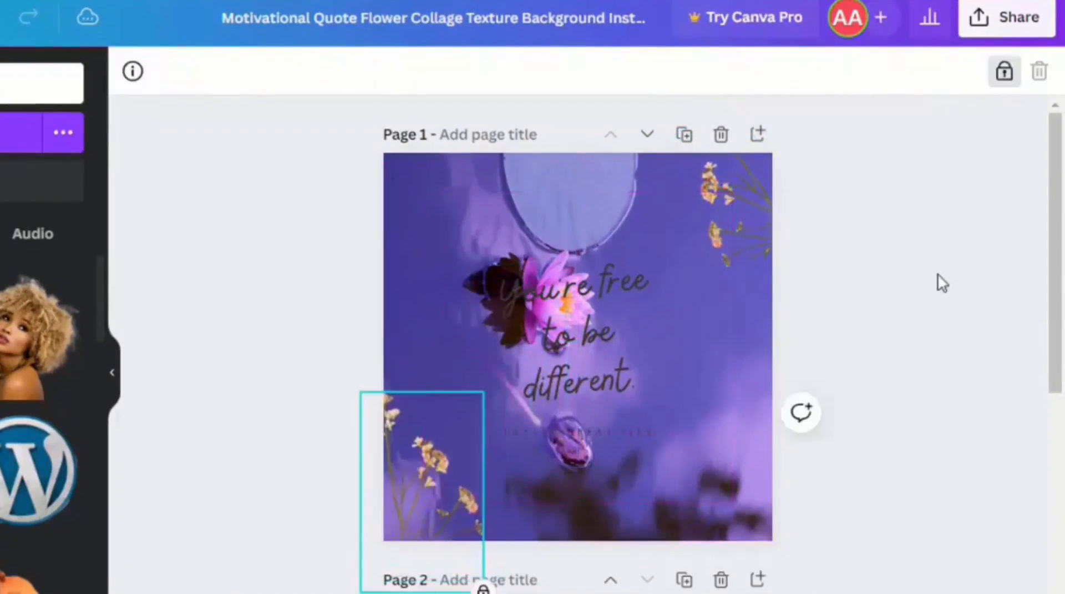
Step: Change the color of the "You're free to be different." quote to white
click(577, 323)
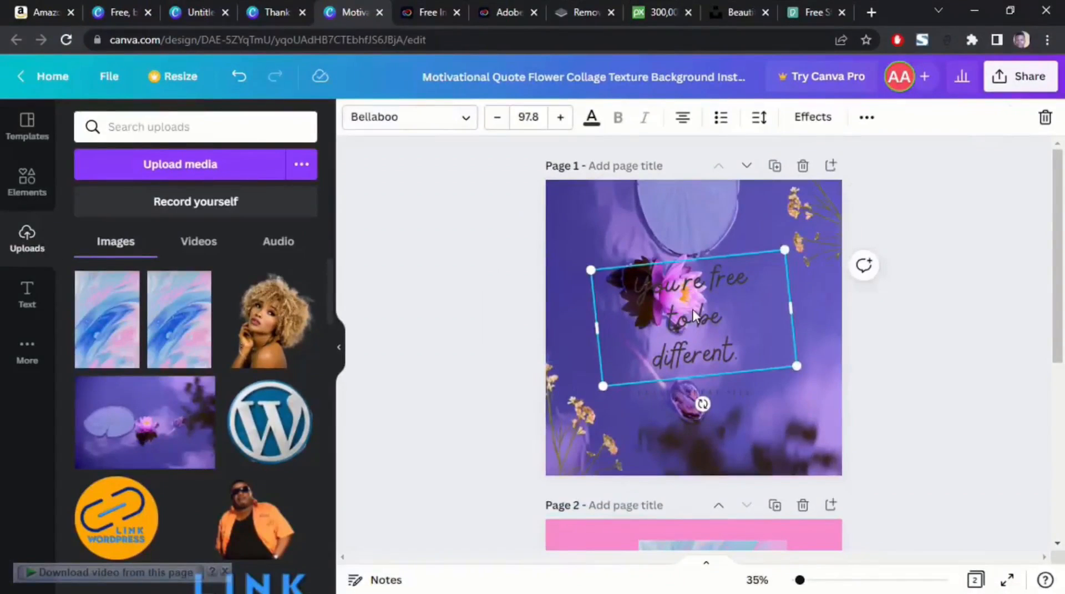
click(592, 117)
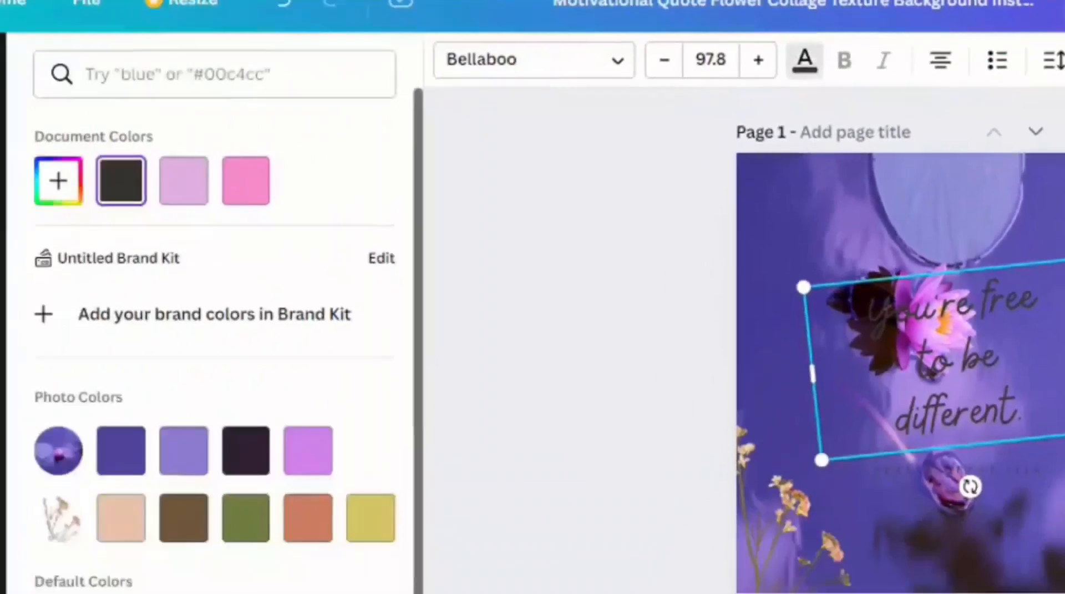
click(469, 507)
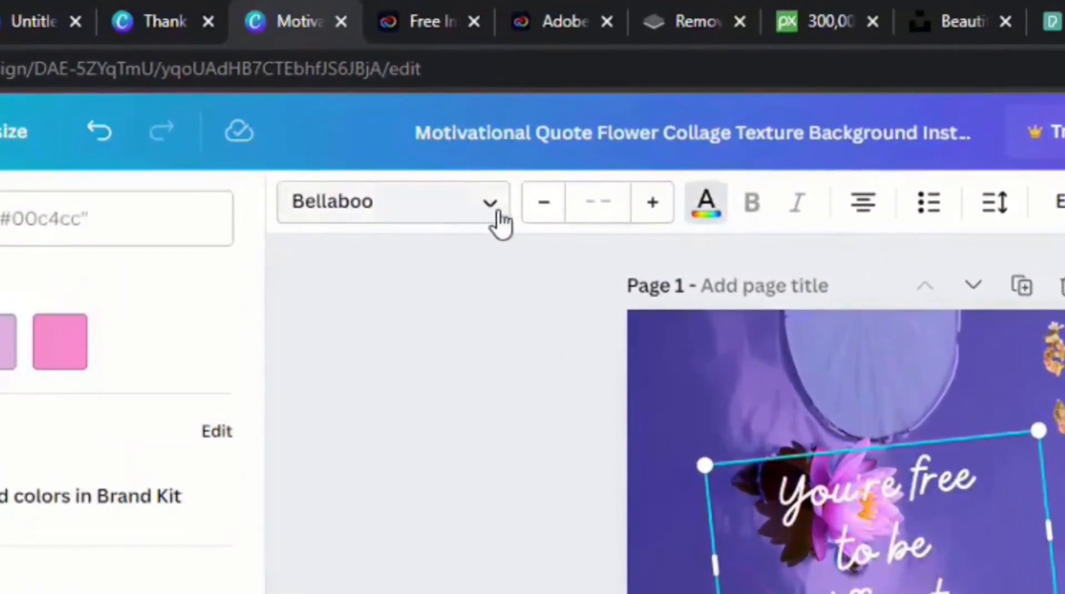
Step: Browse the available fonts for the quote, including the recently used, popular and Pro-only ones, and leave the font list
click(490, 211)
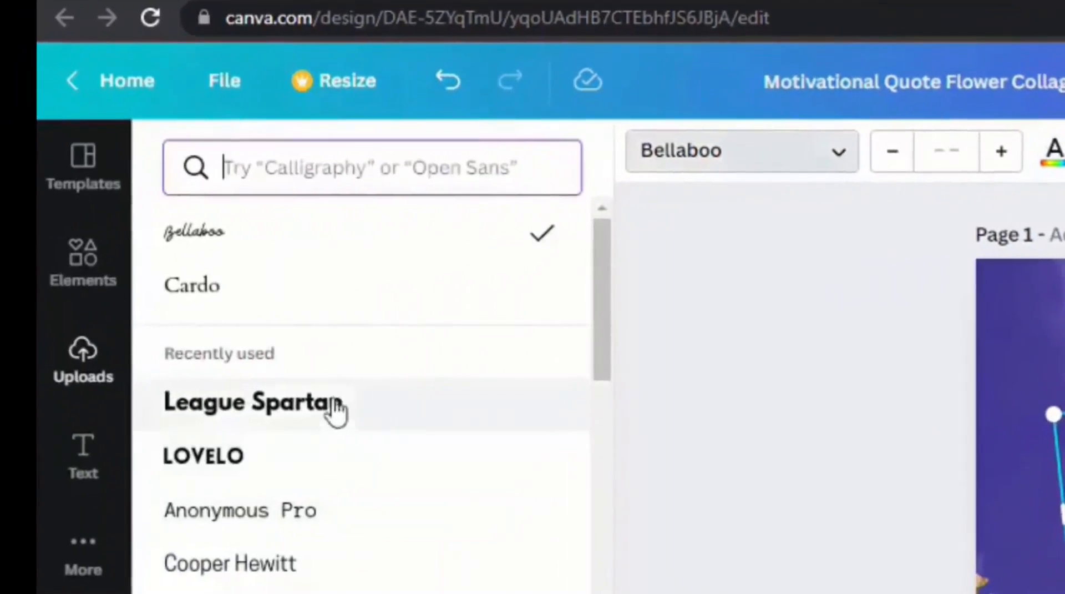
scroll(344, 500, down, 10)
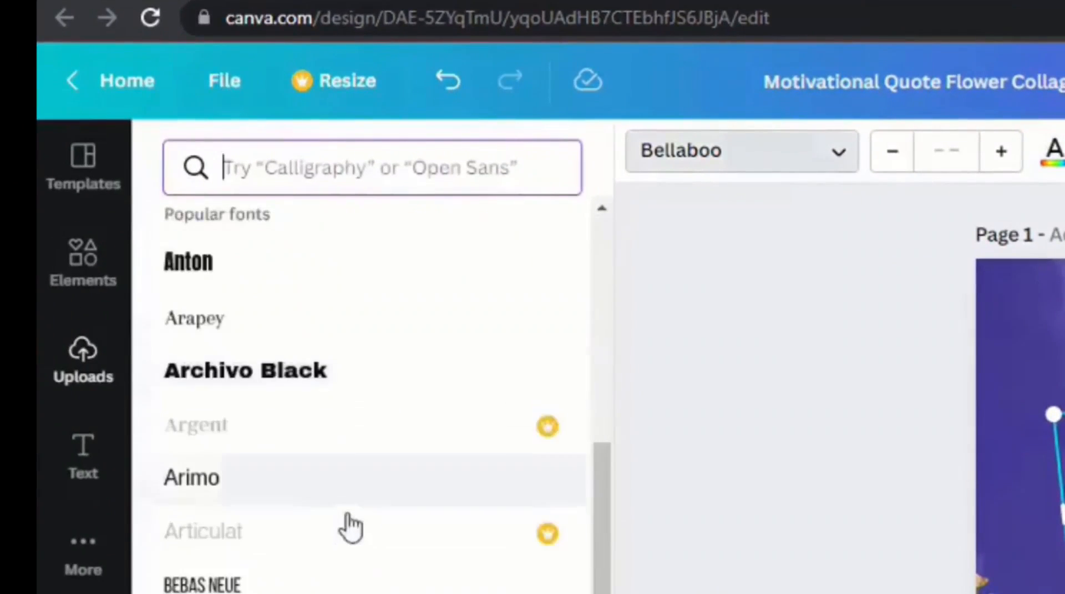
scroll(332, 555, down, 5)
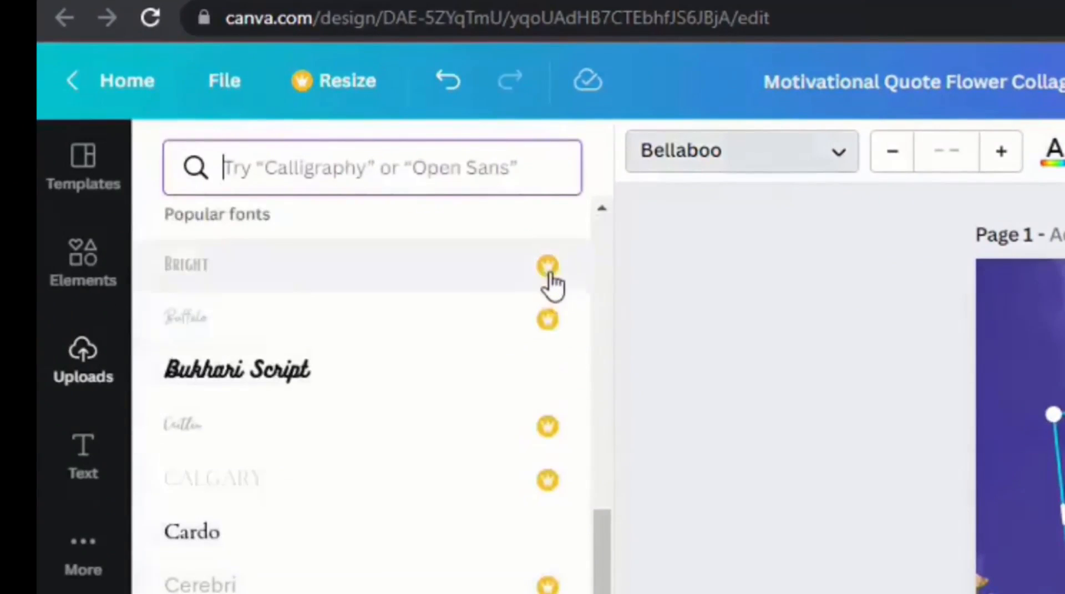
scroll(388, 494, up, 5)
scroll(392, 491, up, 10)
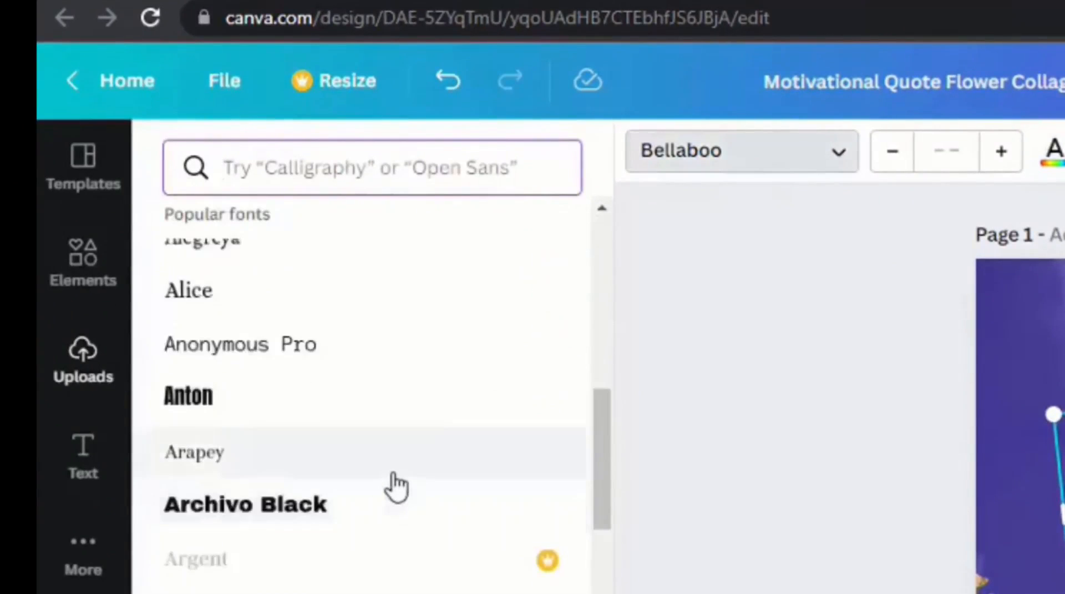
scroll(405, 487, up, 5)
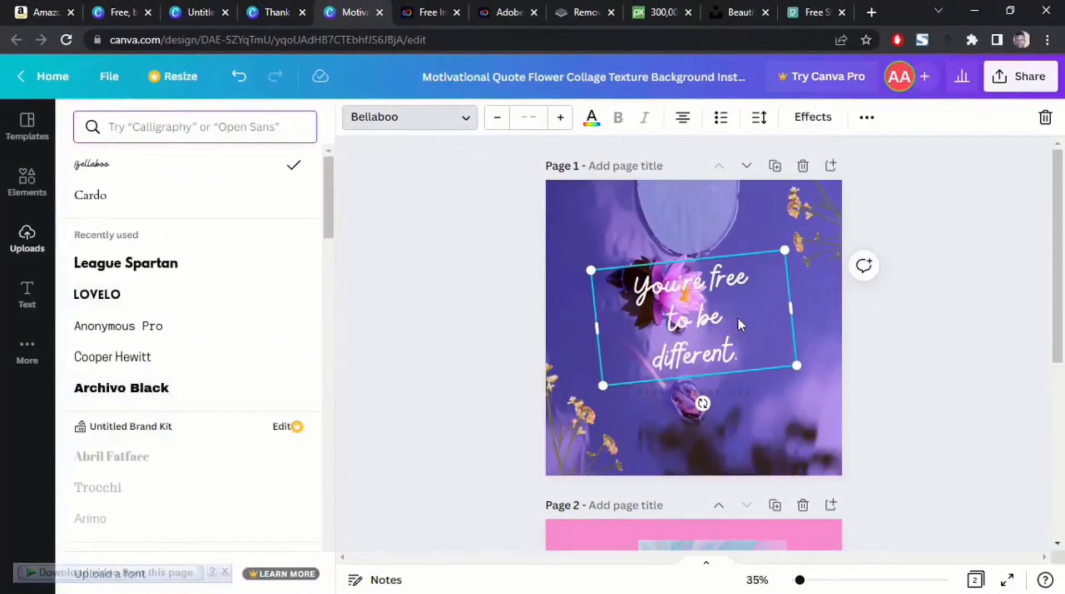
click(459, 289)
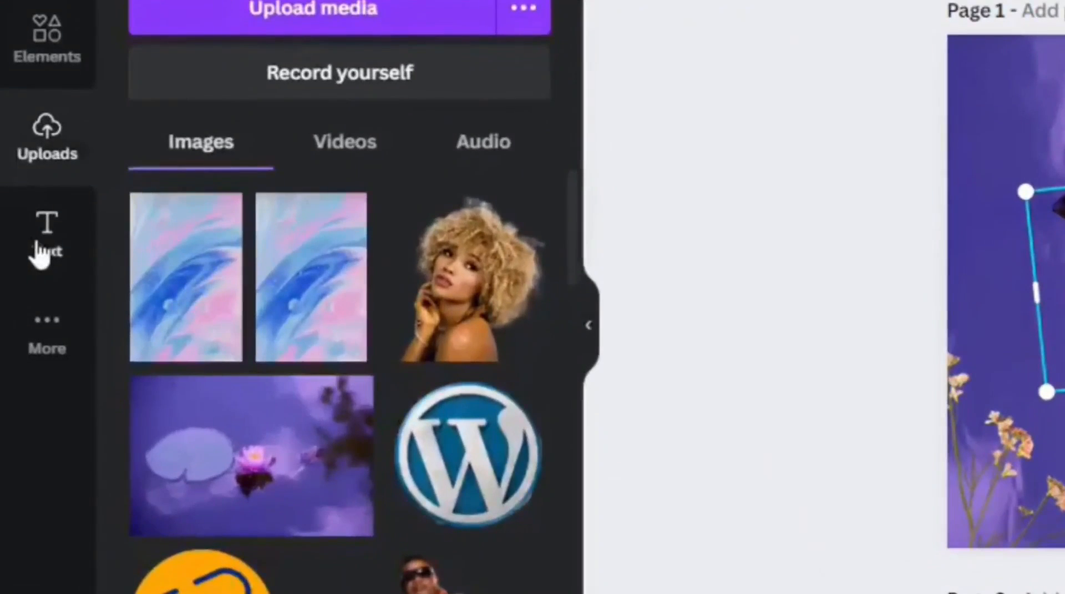
Step: Browse the recently used text styles and the font combinations, including the Pro-only ones, and deselect the quote on page 1
click(40, 252)
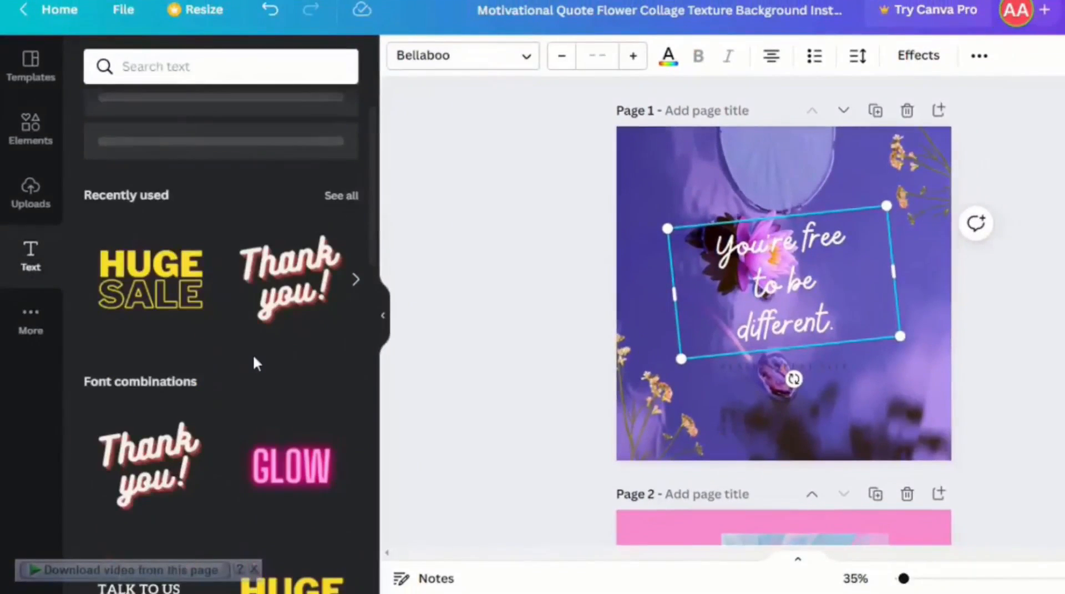
click(358, 280)
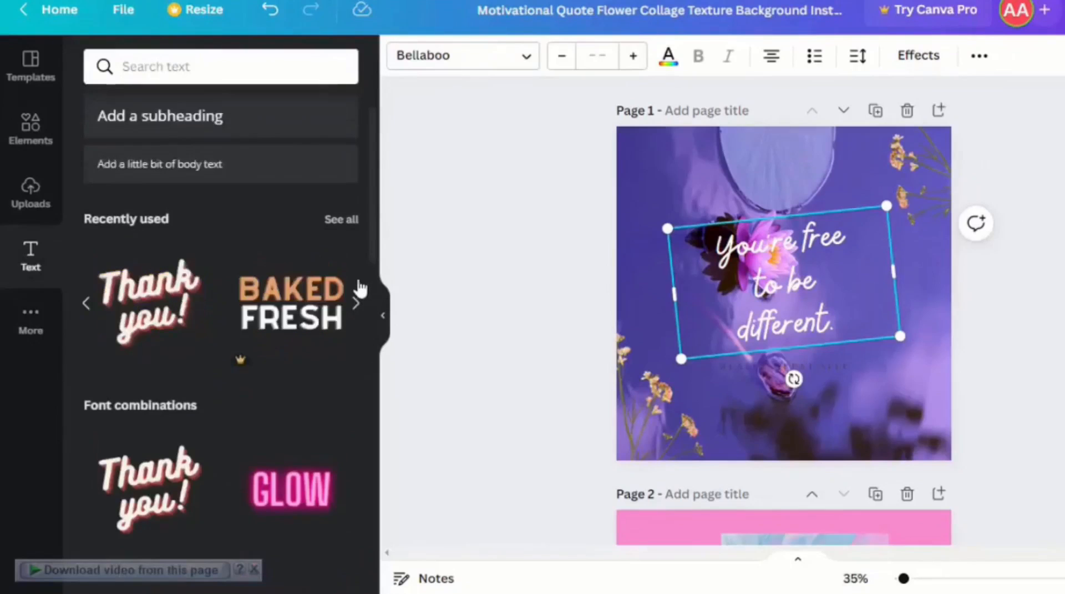
click(356, 304)
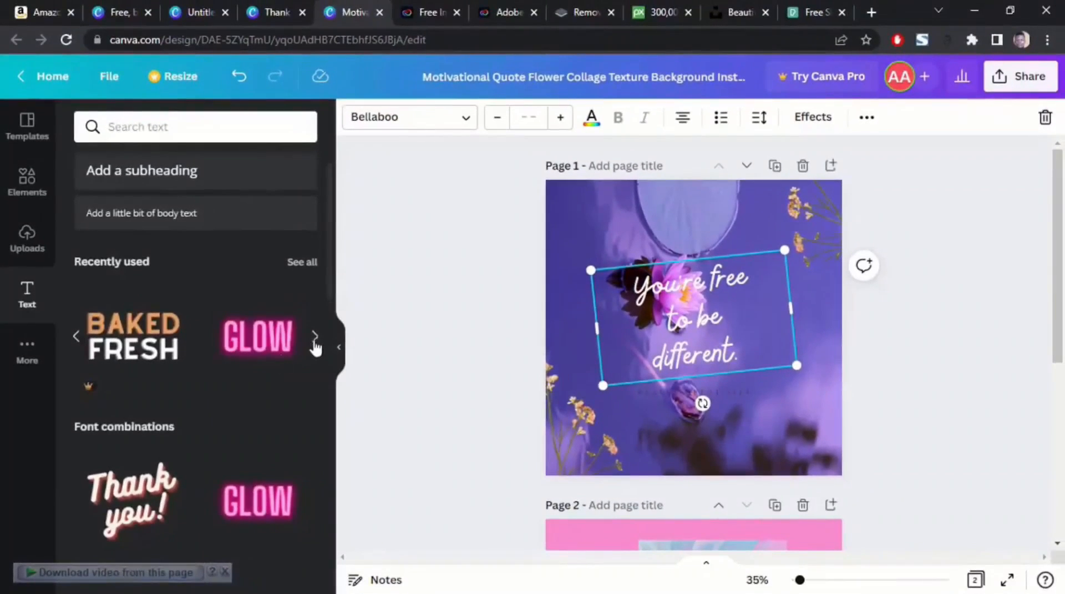
mouse_move(96, 393)
scroll(244, 391, down, 5)
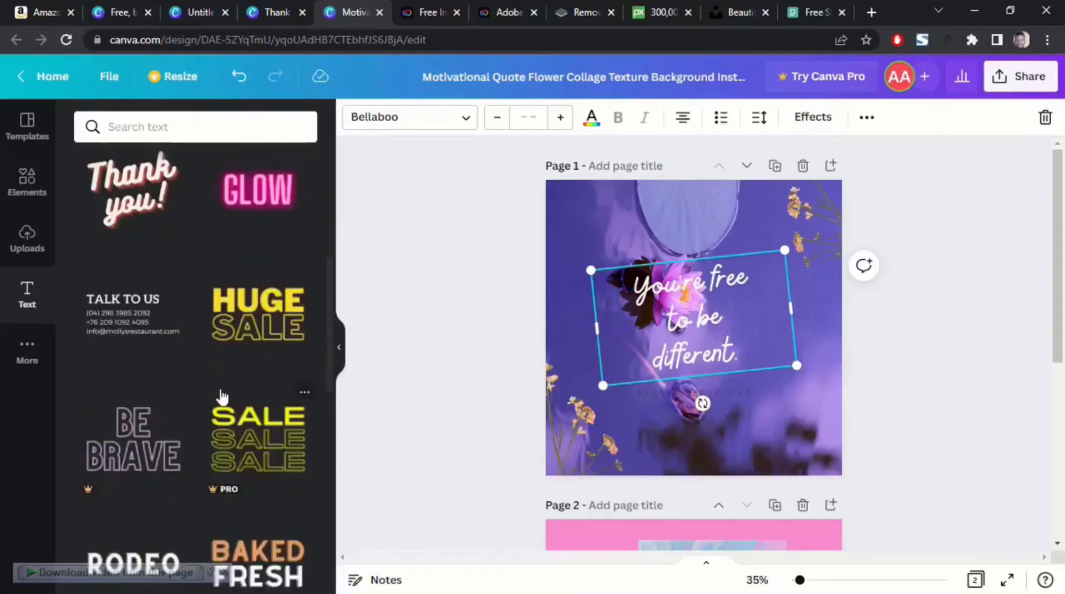
scroll(220, 398, down, 4)
scroll(209, 394, down, 4)
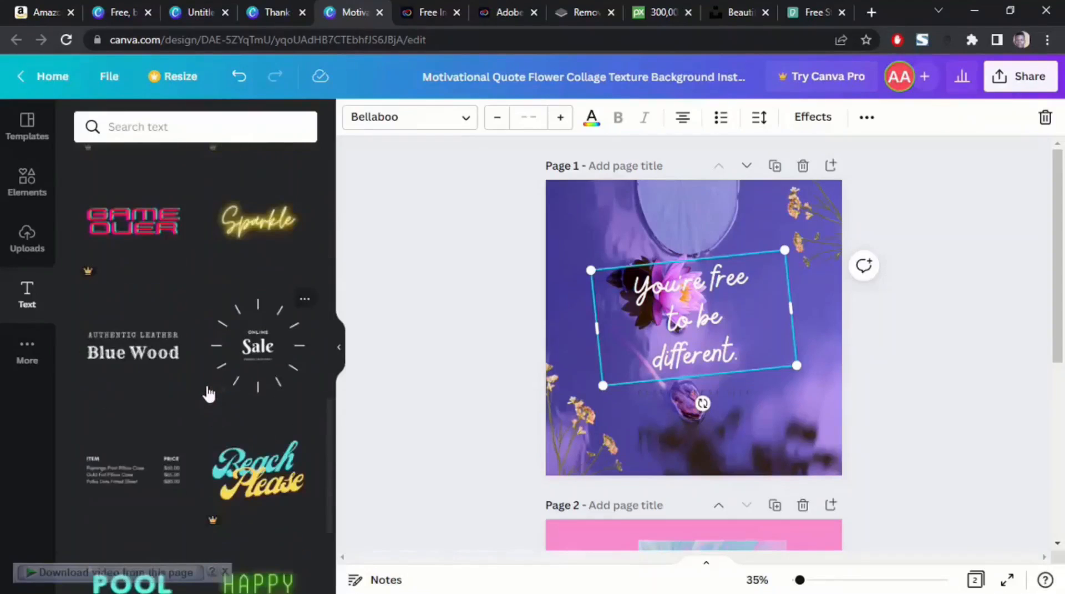
scroll(209, 394, down, 3)
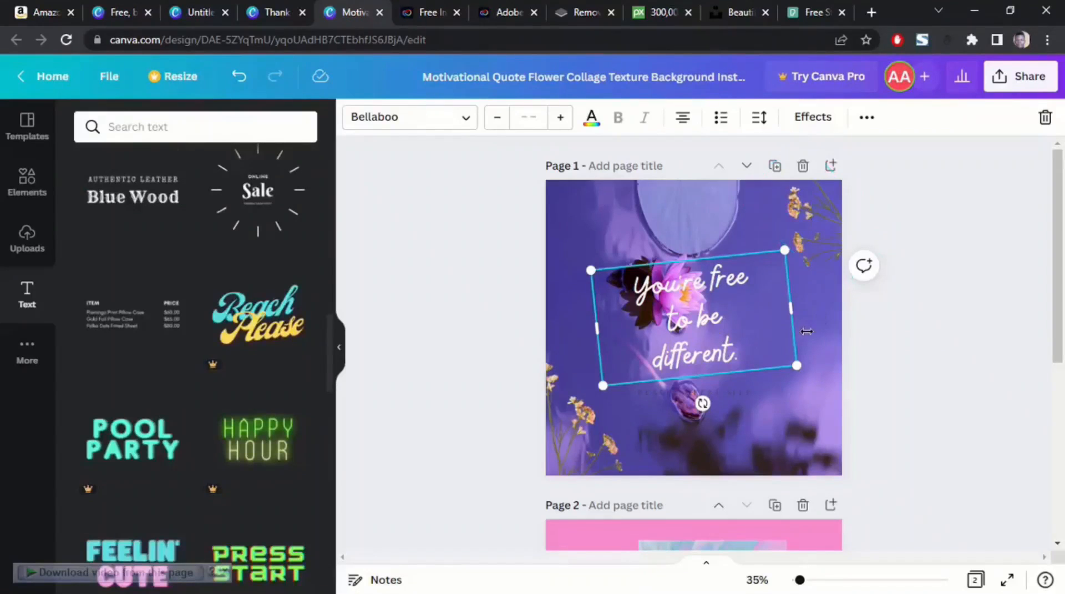
click(564, 230)
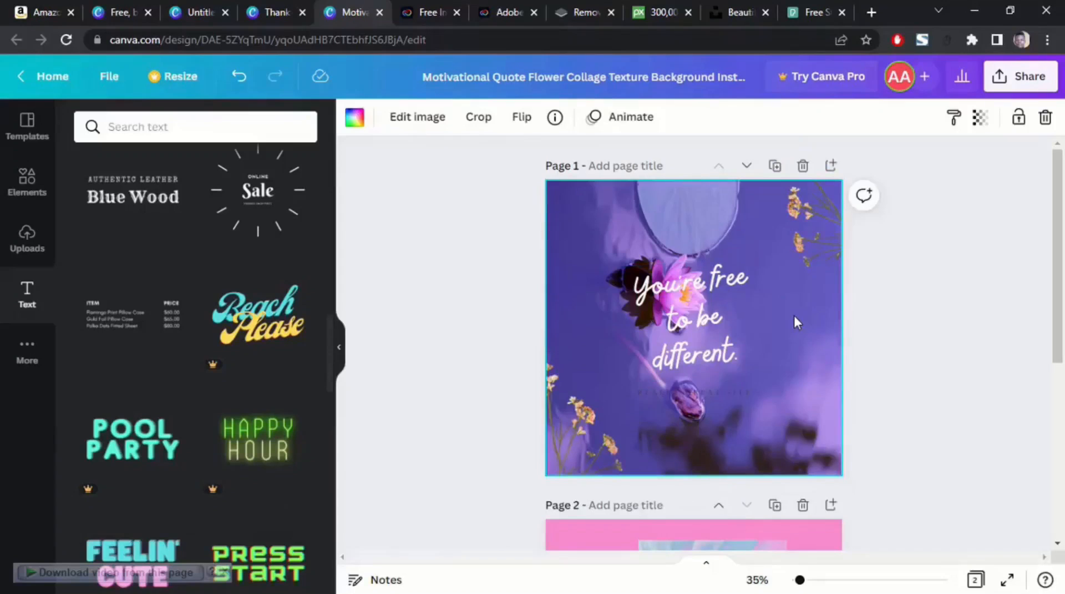
Step: Add the recently used "Thank you!" text style to page 1 and move it up to the page's upper edge
scroll(247, 349, up, 5)
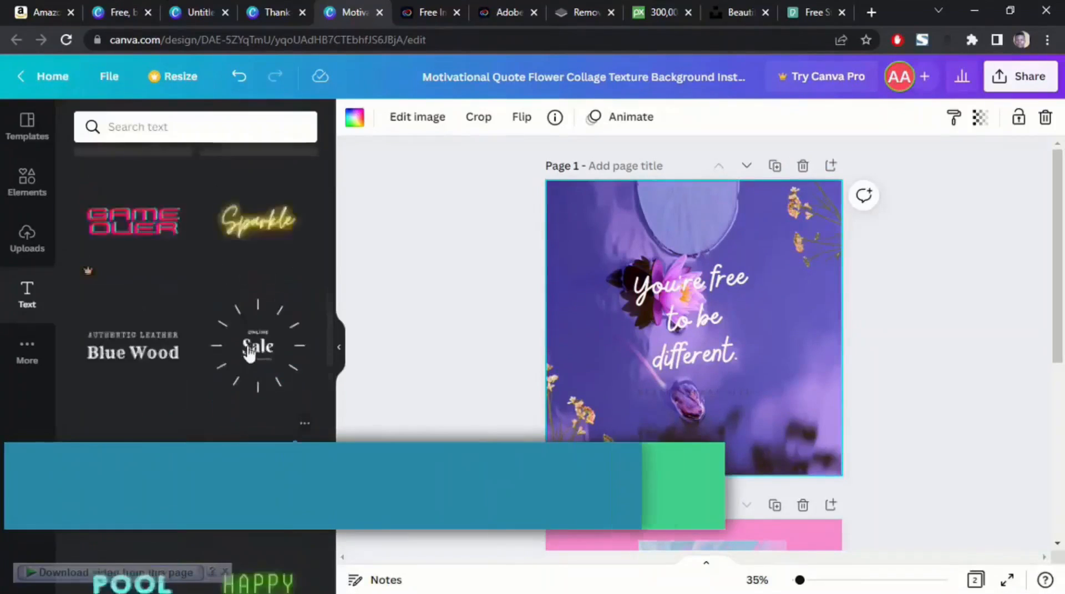
scroll(244, 355, up, 4)
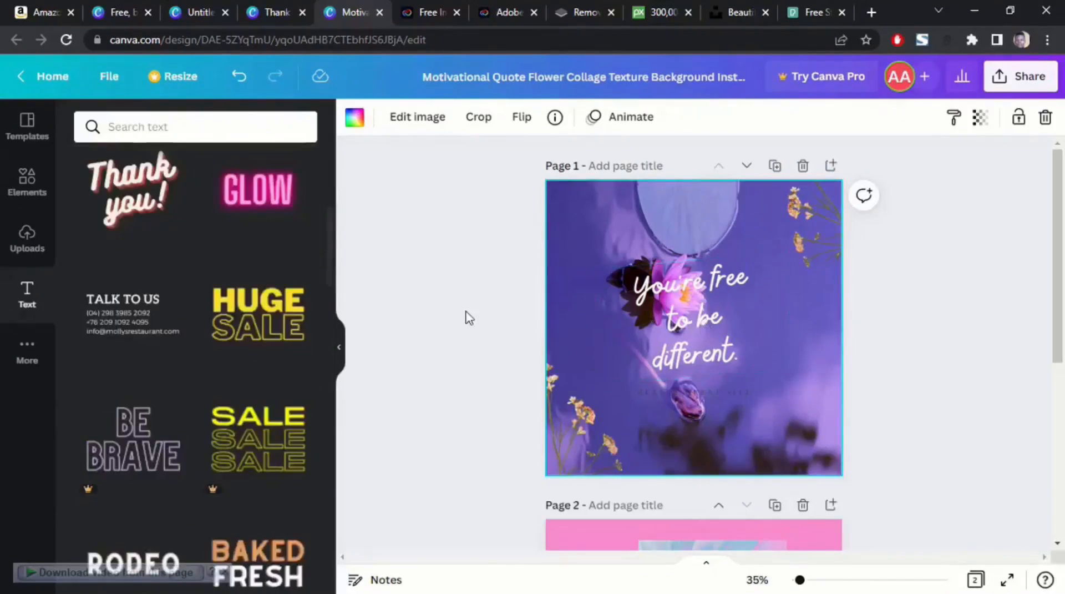
scroll(285, 380, up, 4)
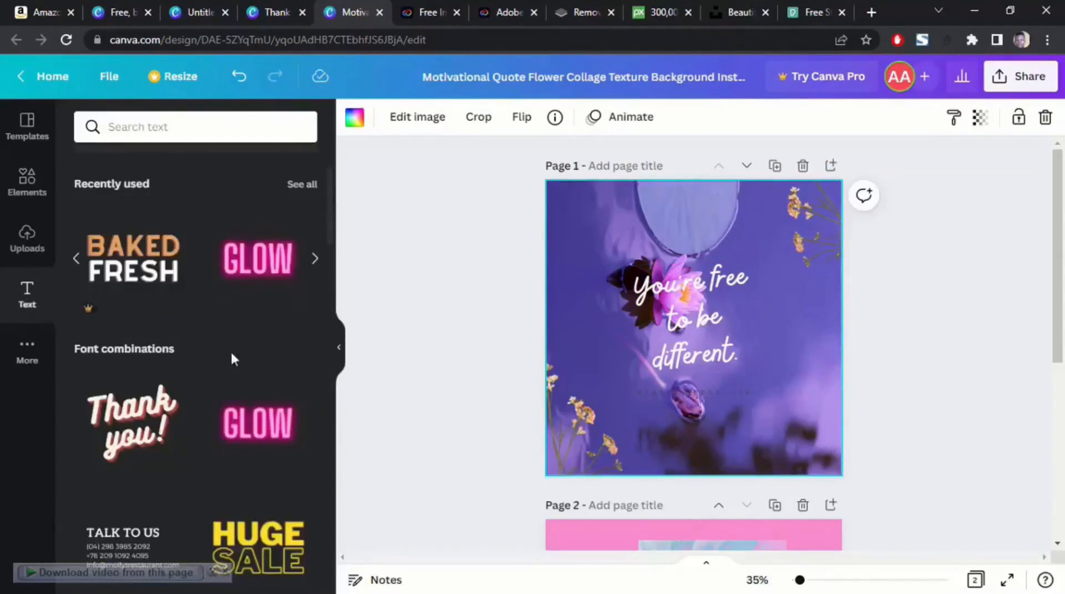
scroll(248, 333, up, 3)
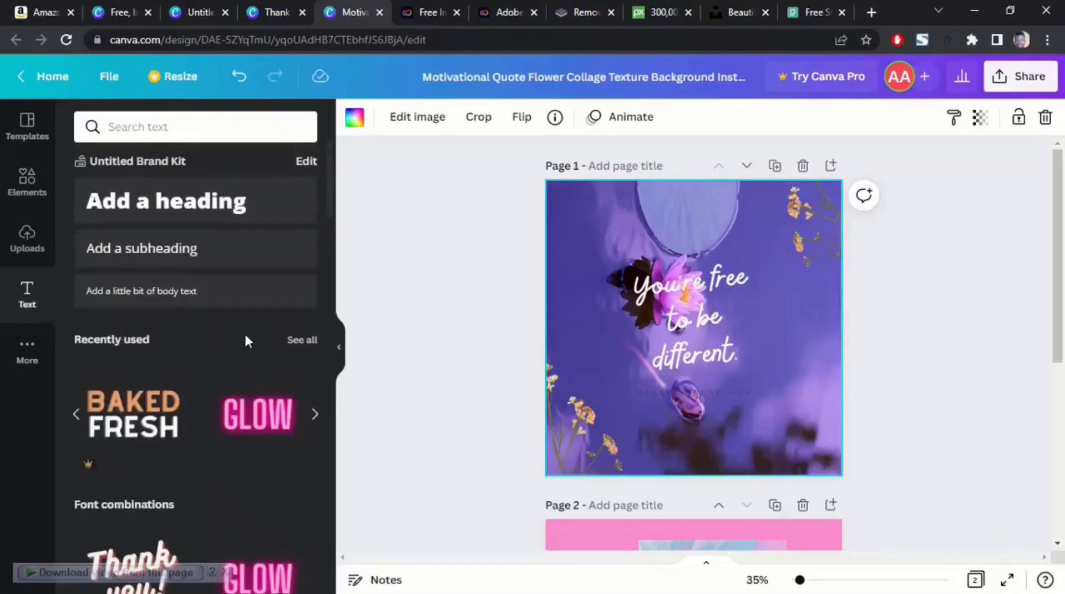
scroll(239, 333, down, 2)
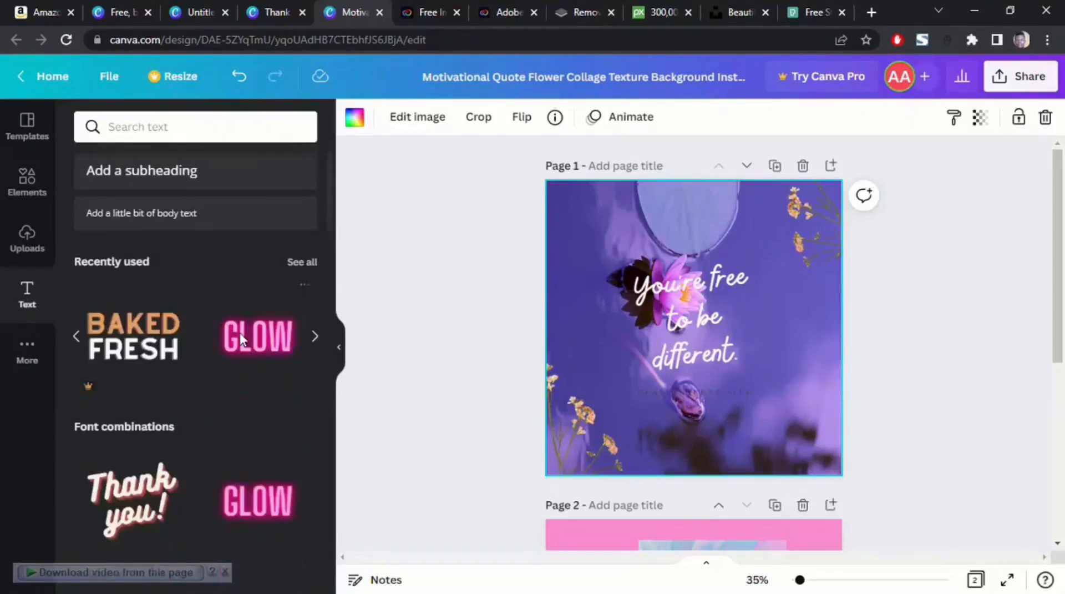
click(76, 336)
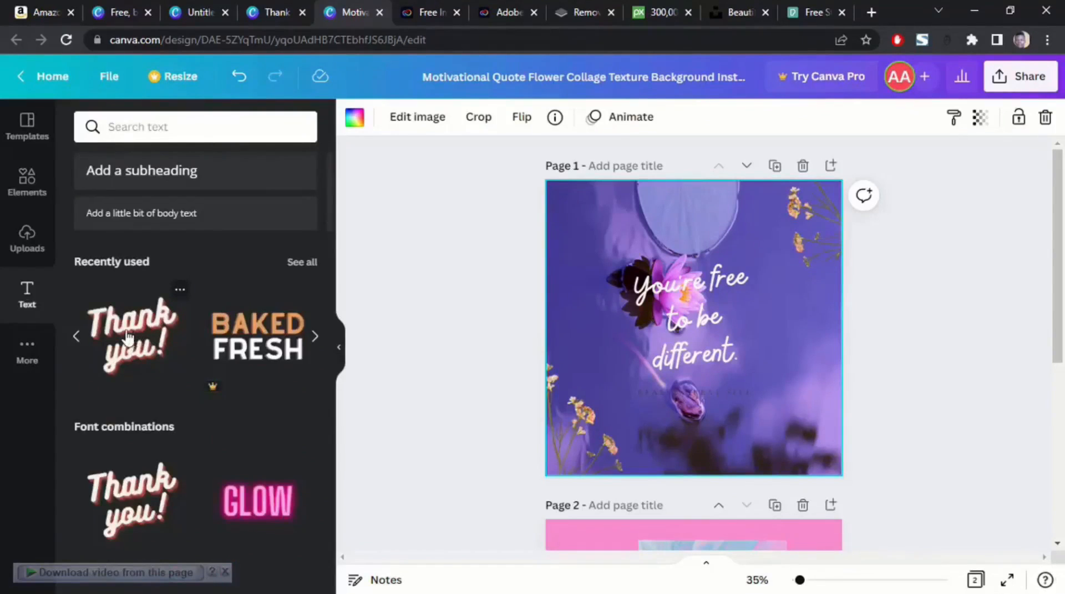
click(127, 336)
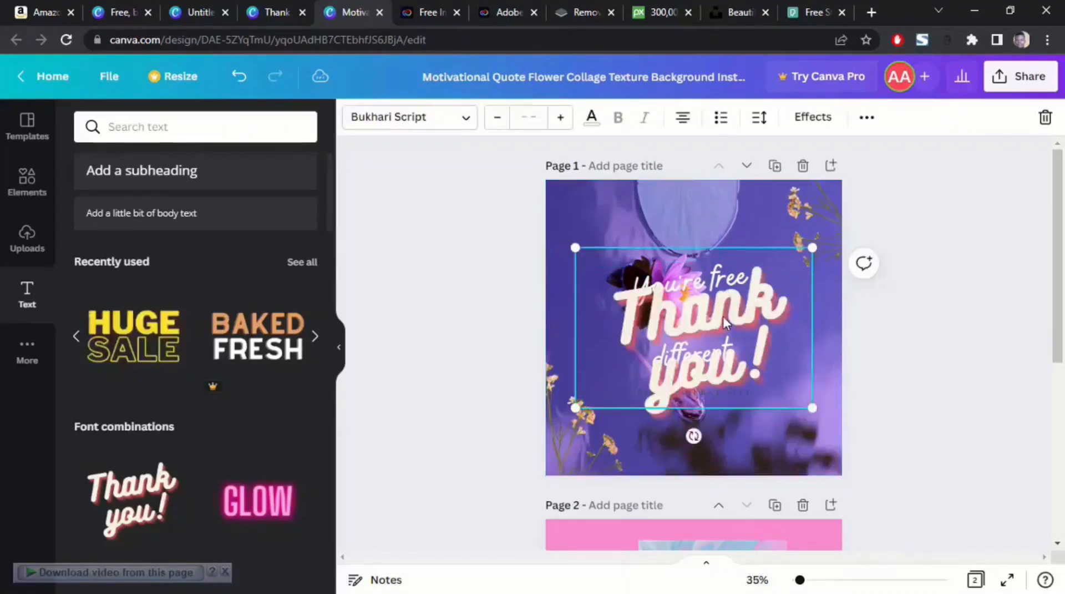
drag(723, 322, 697, 247)
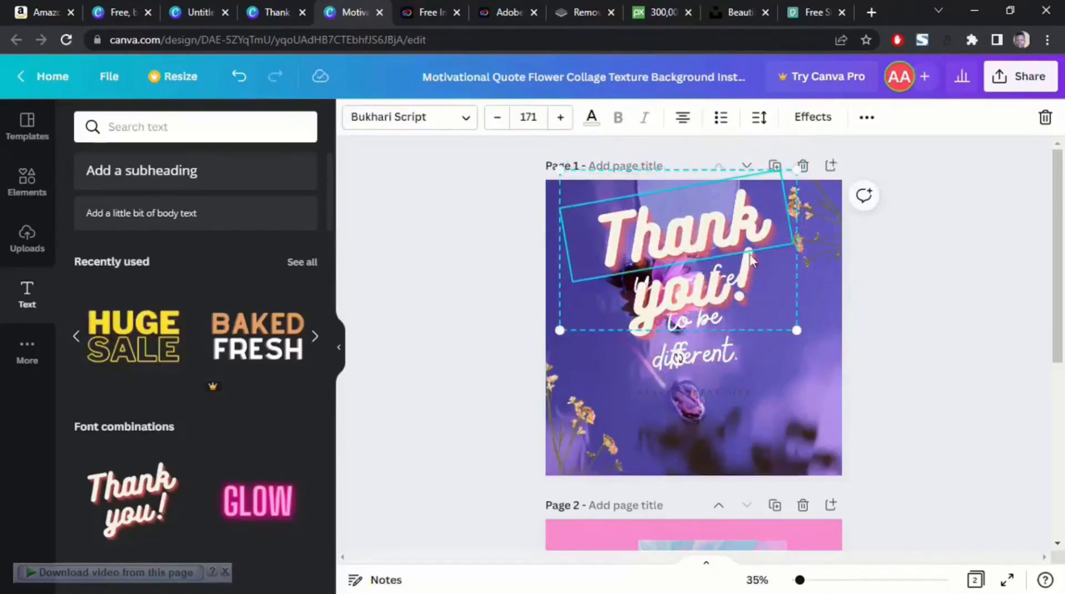
Step: Change the color of both "Thank" and "you!" to black using the default colors
click(591, 116)
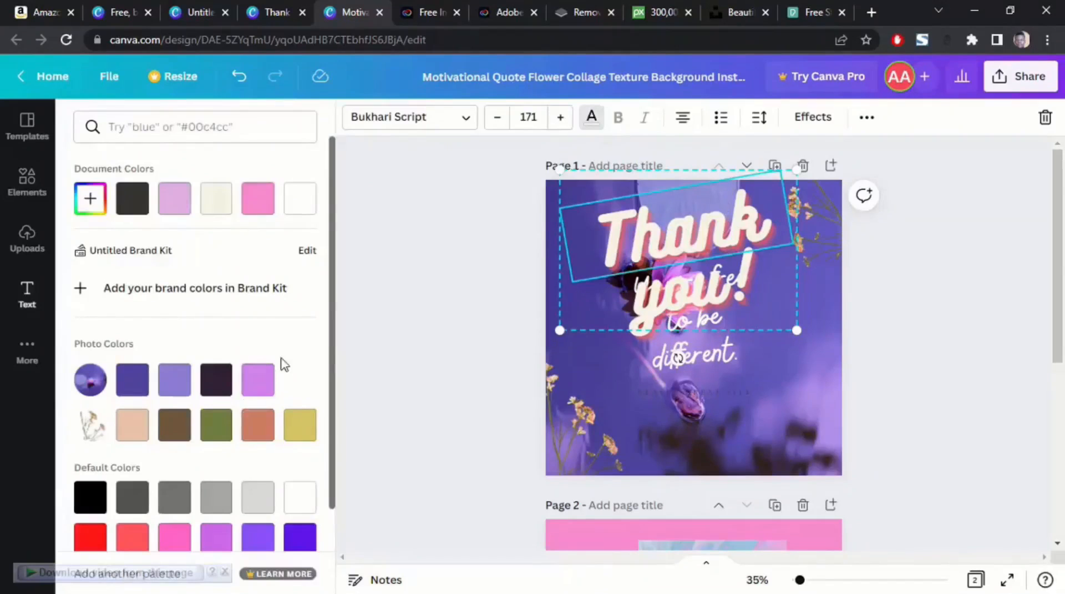
scroll(285, 358, down, 2)
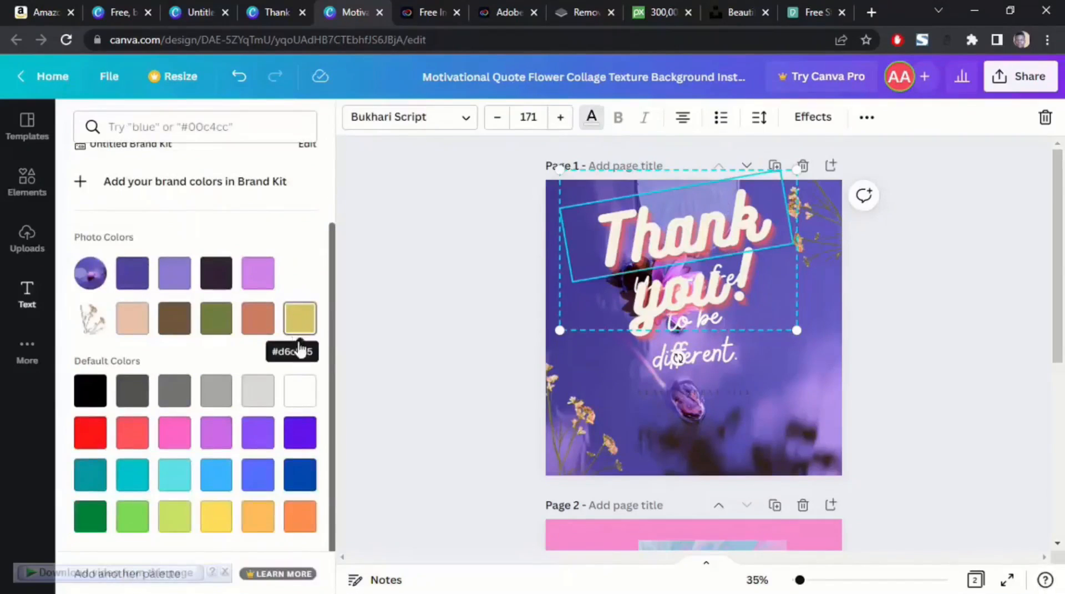
click(132, 400)
click(90, 390)
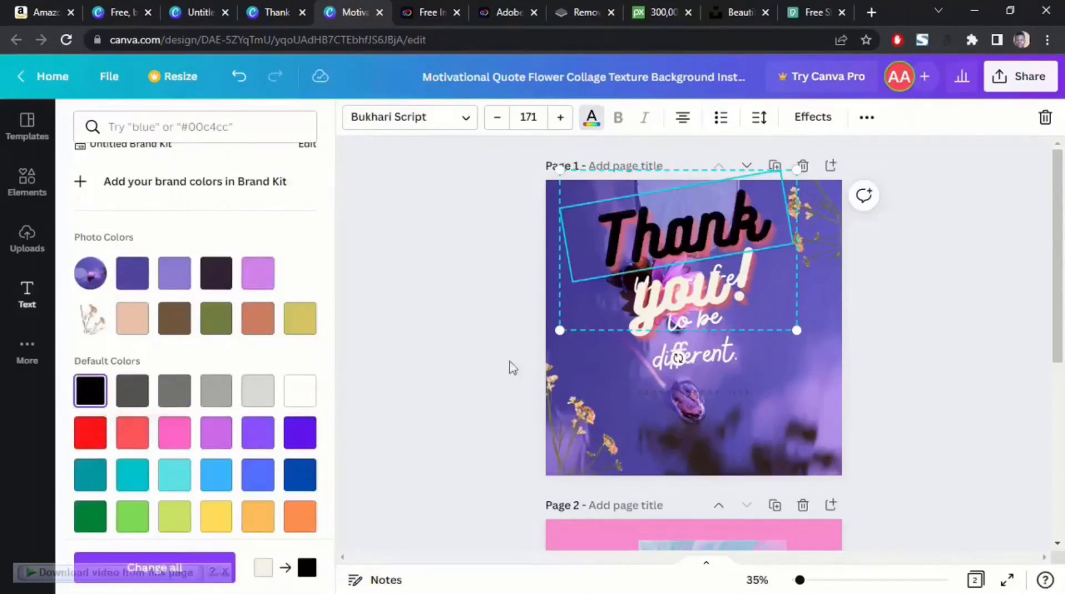
click(681, 294)
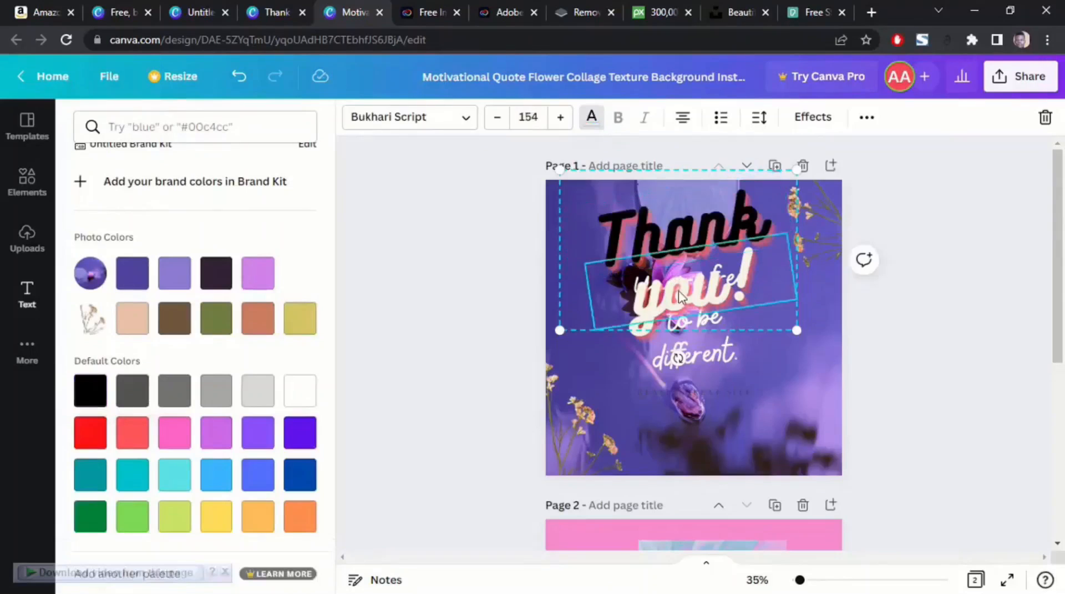
click(94, 397)
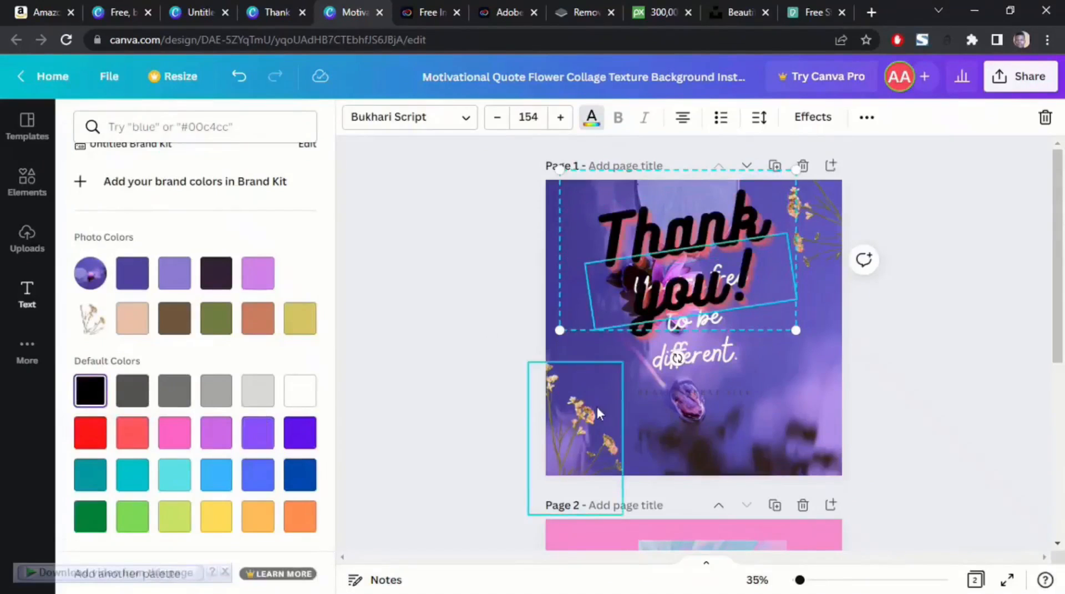
Step: Try the background photo's pink and purple colors on "you!" and return the word to black
scroll(104, 246, up, 3)
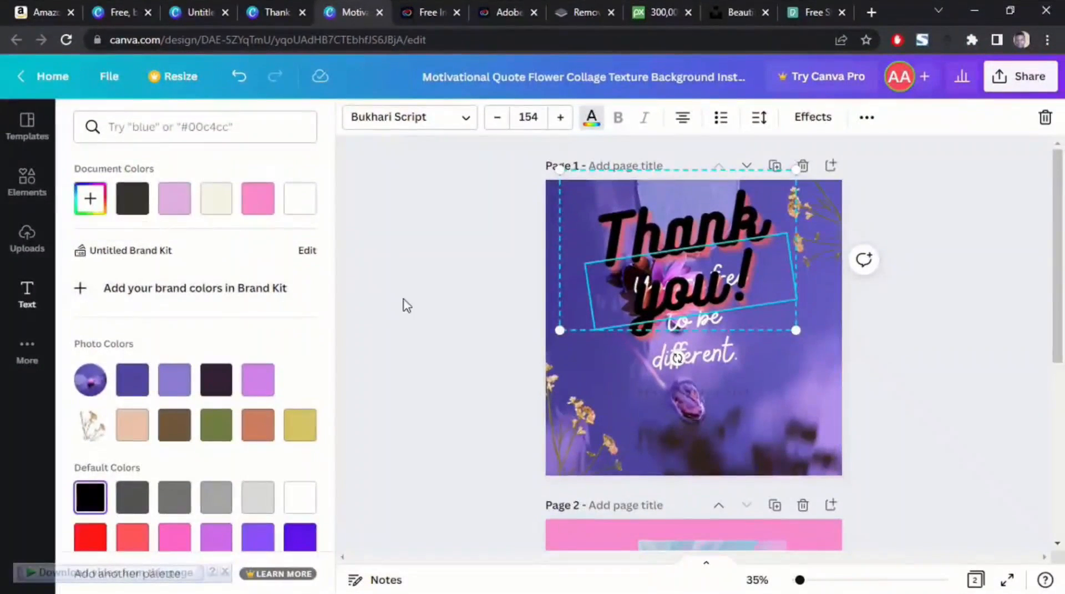
scroll(421, 313, down, 2)
scroll(433, 320, up, 2)
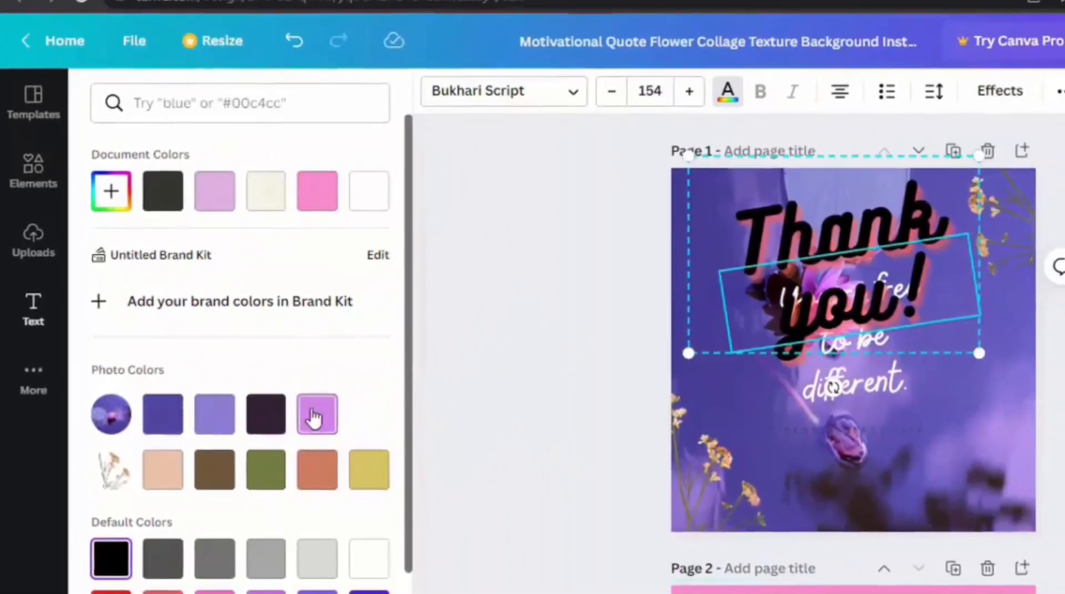
click(461, 335)
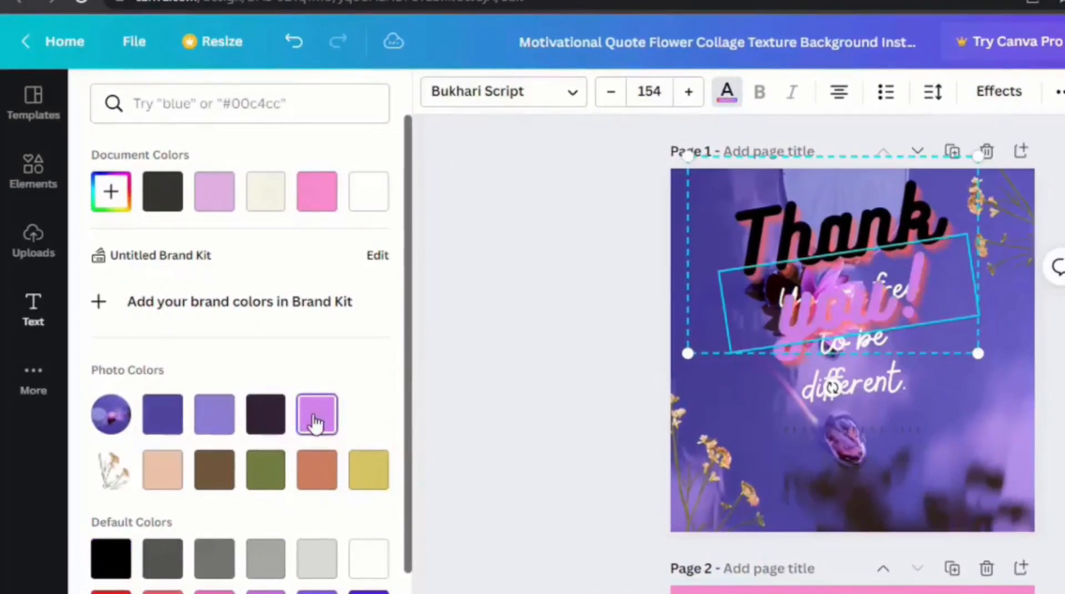
click(262, 424)
click(317, 416)
click(163, 414)
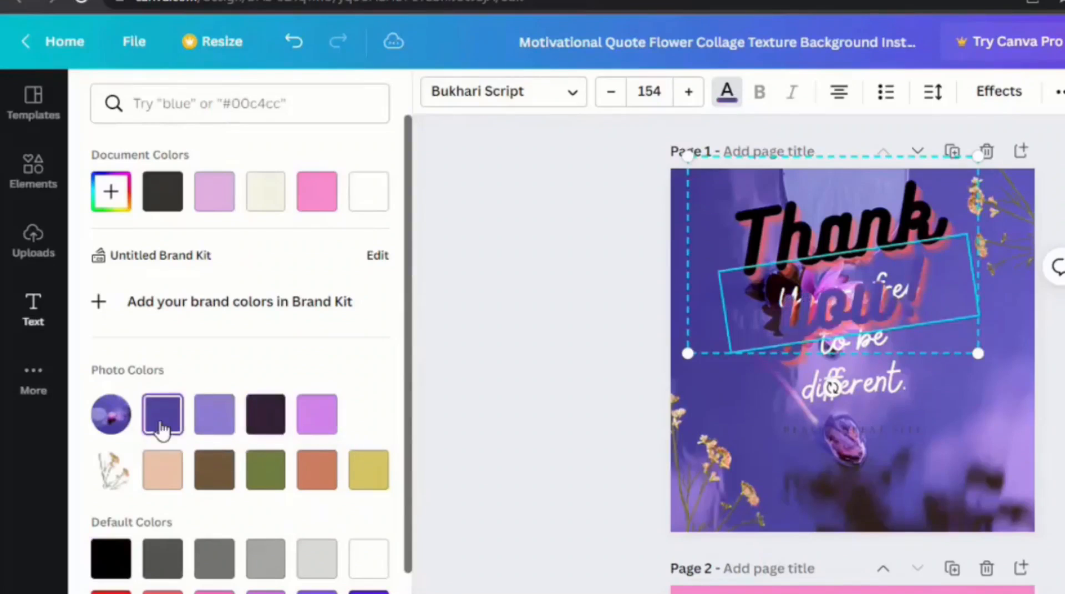
click(316, 414)
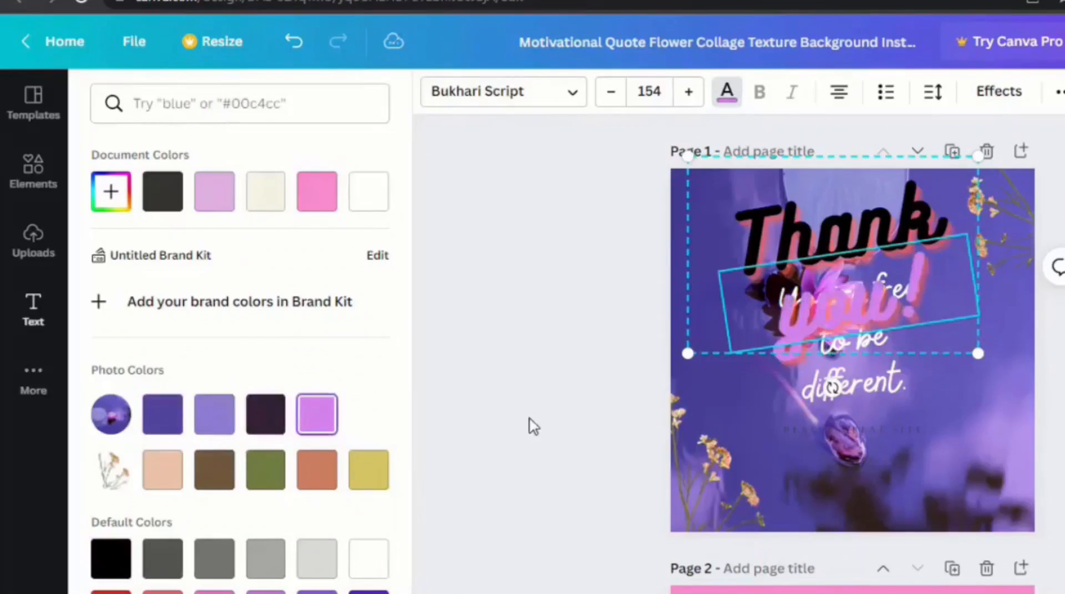
click(110, 561)
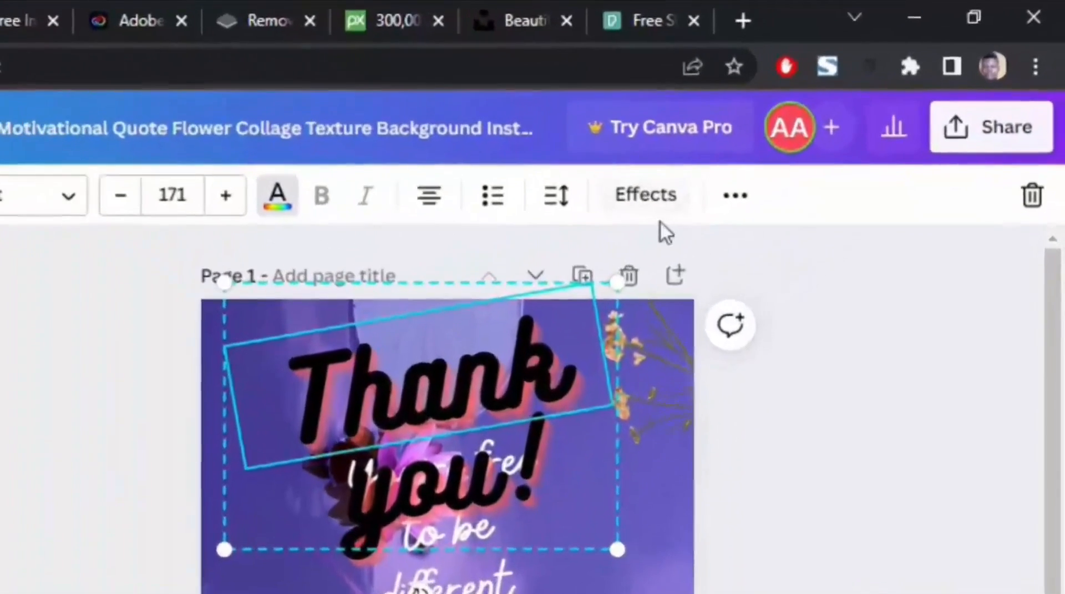
Step: Look through the text effects for "Thank", try Lift and Shadow, and apply the Echo style
click(647, 211)
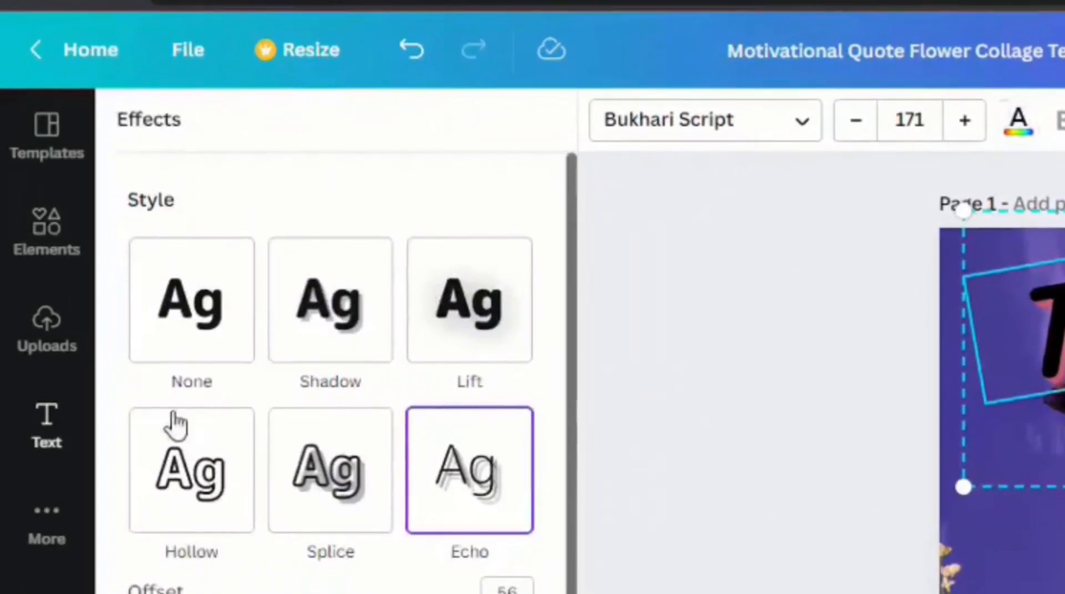
scroll(269, 321, down, 5)
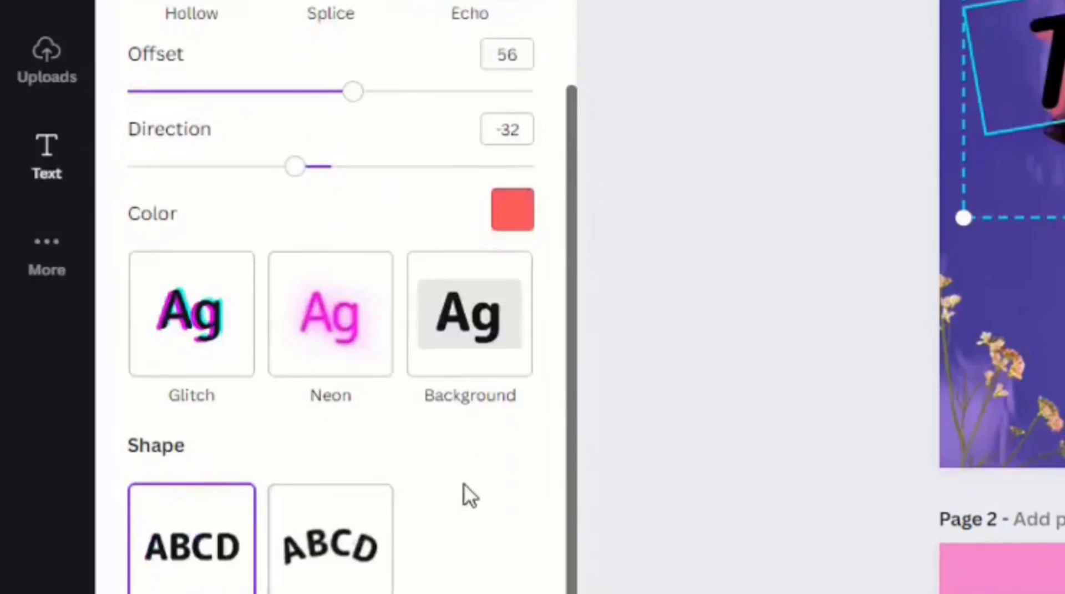
scroll(366, 355, up, 5)
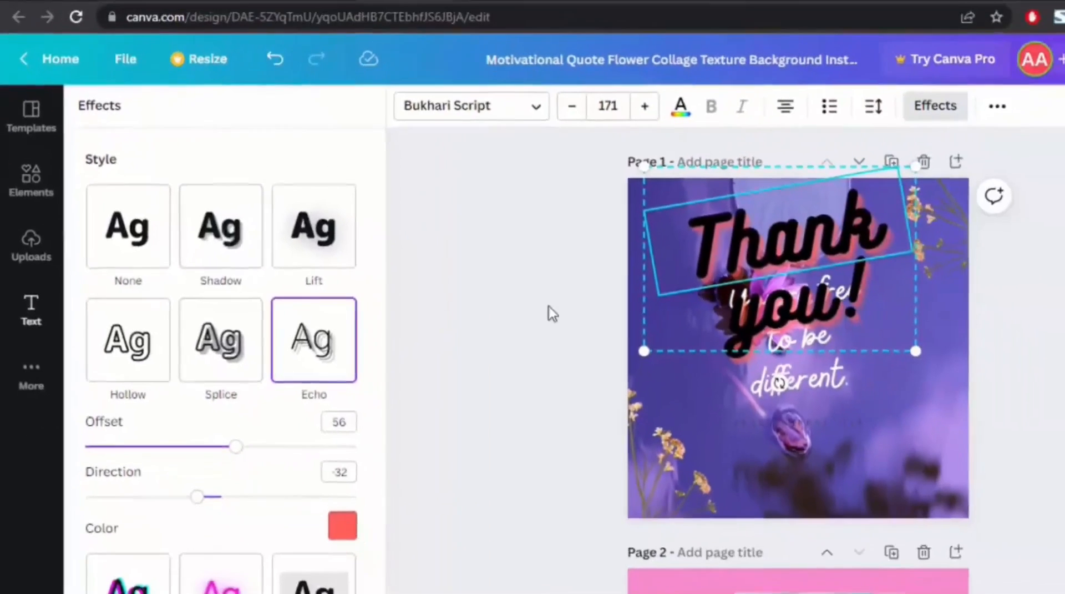
click(314, 250)
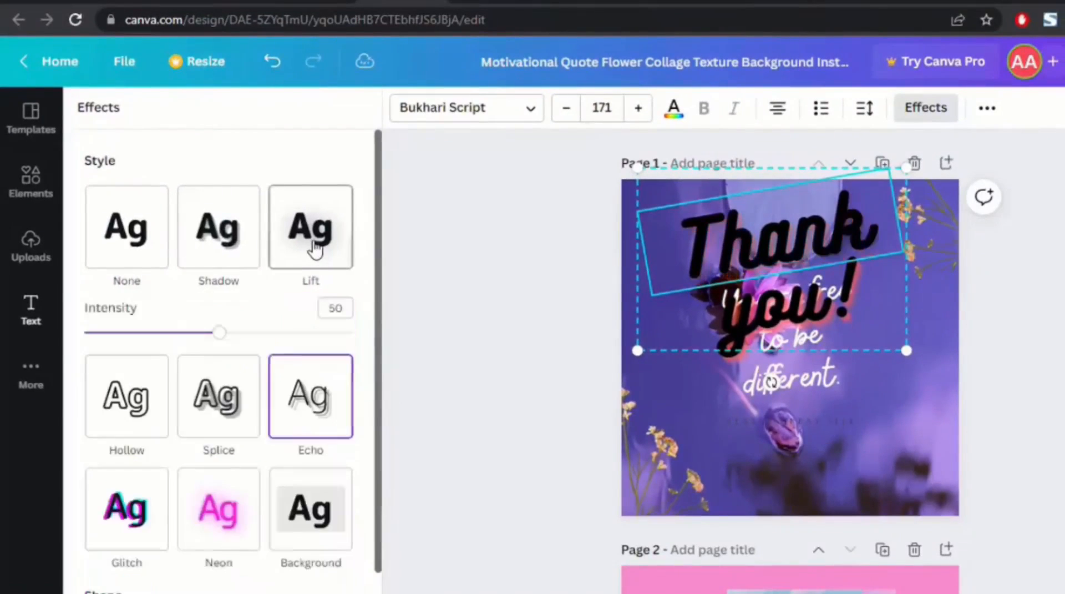
click(220, 241)
click(219, 242)
click(319, 349)
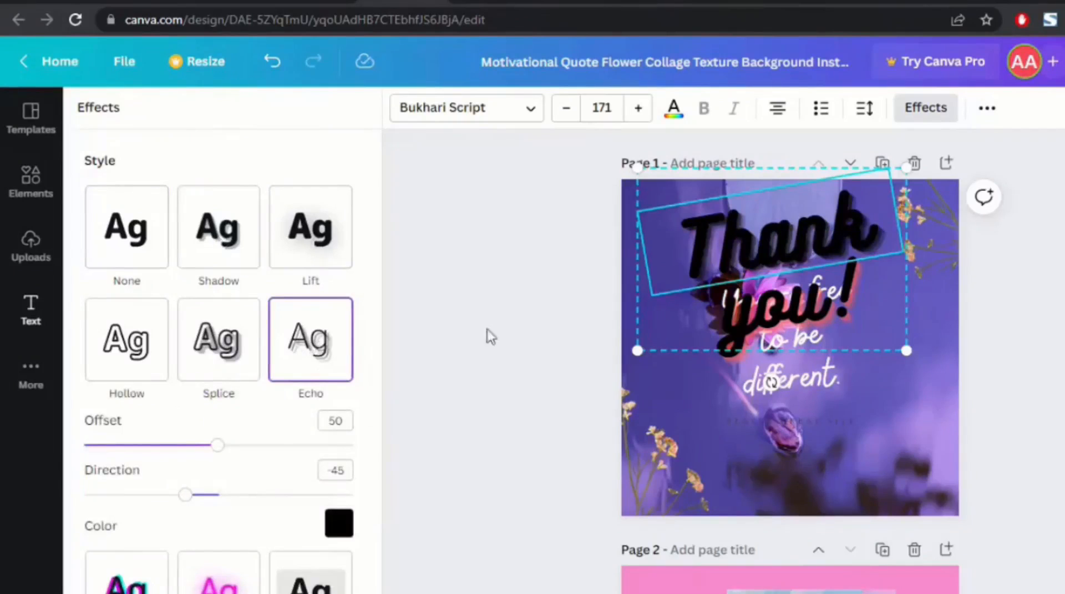
Step: Set the Echo effect's offset to 54 and its color to white for "Thank"
scroll(244, 466, down, 2)
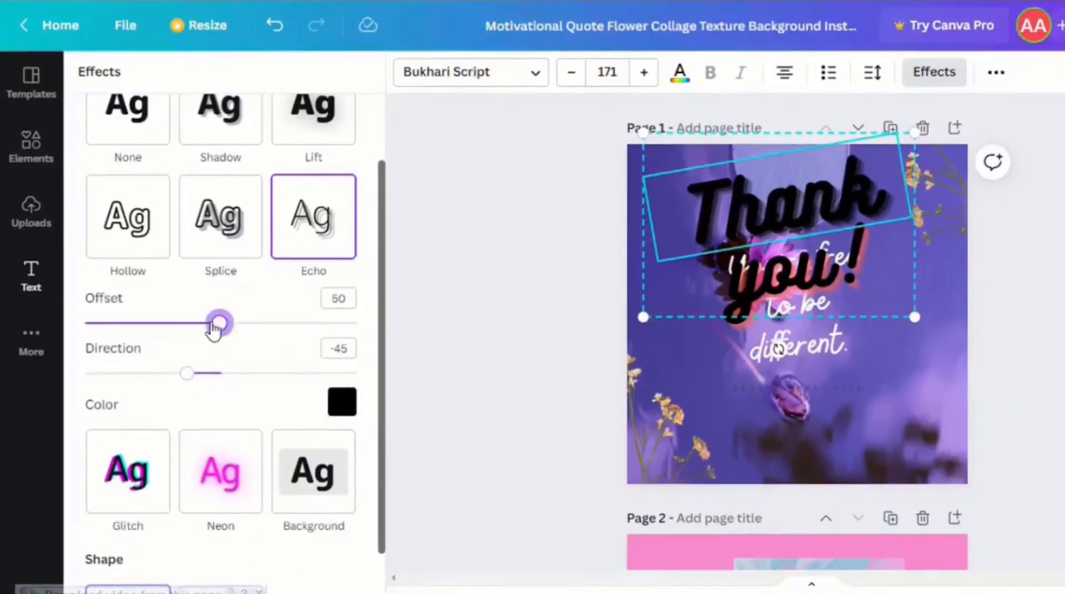
drag(215, 328, 234, 348)
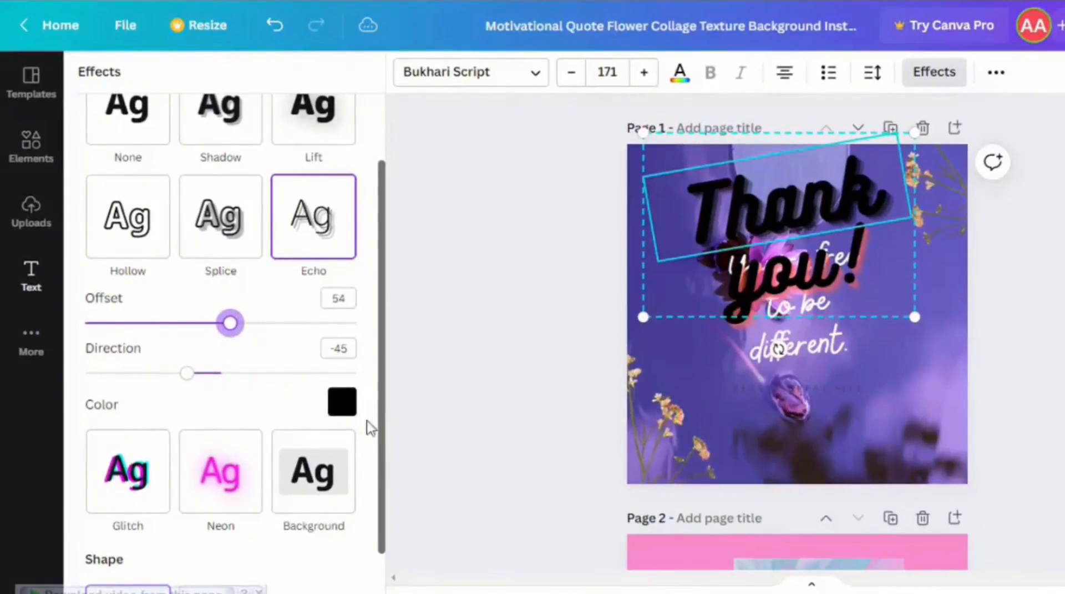
click(340, 407)
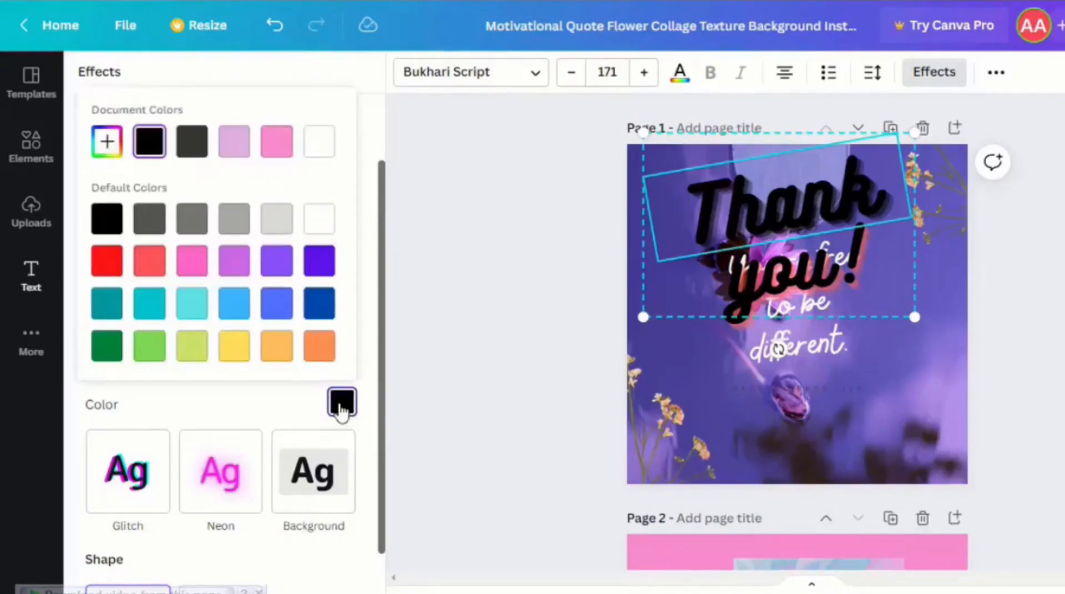
click(321, 233)
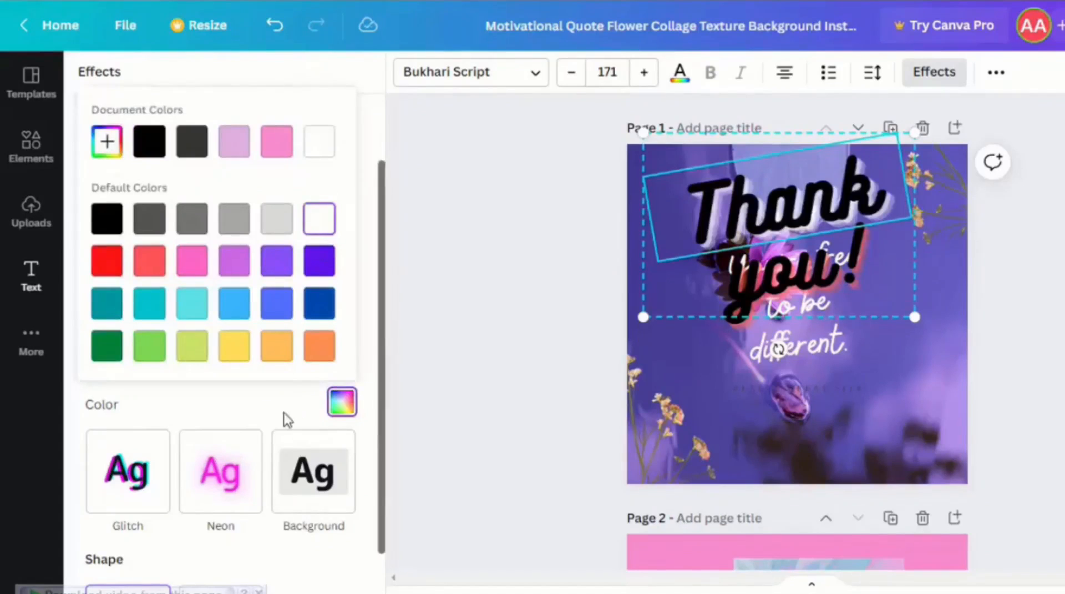
Step: Set the Echo offset of "Thank" to 40, try another direction such as 65, and set the direction to -45
click(230, 409)
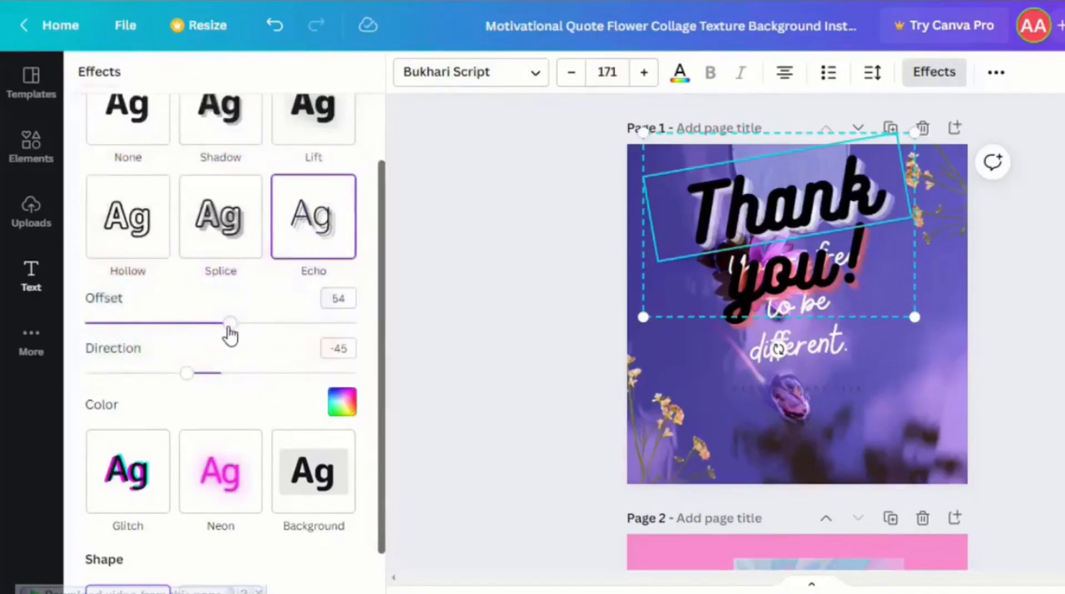
drag(231, 324, 191, 323)
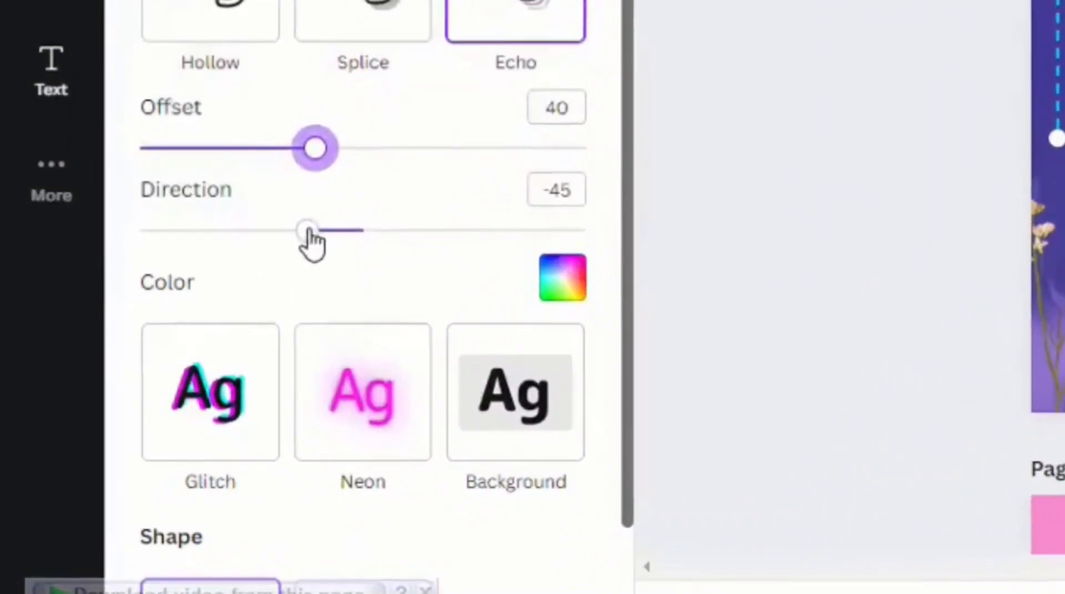
click(195, 365)
drag(324, 238, 446, 244)
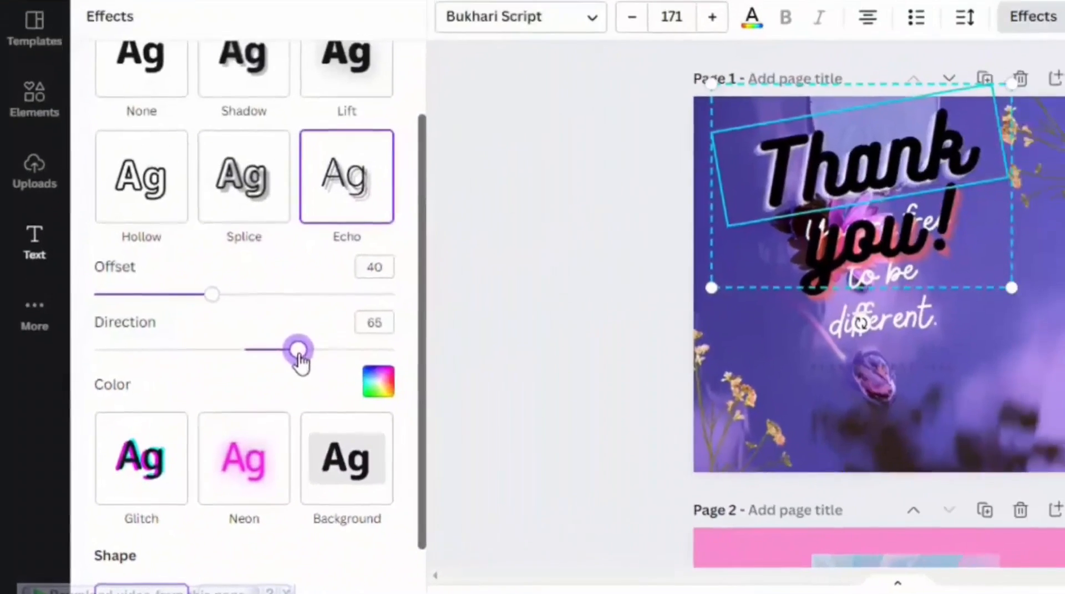
drag(300, 361, 209, 403)
click(370, 325)
text(-45)
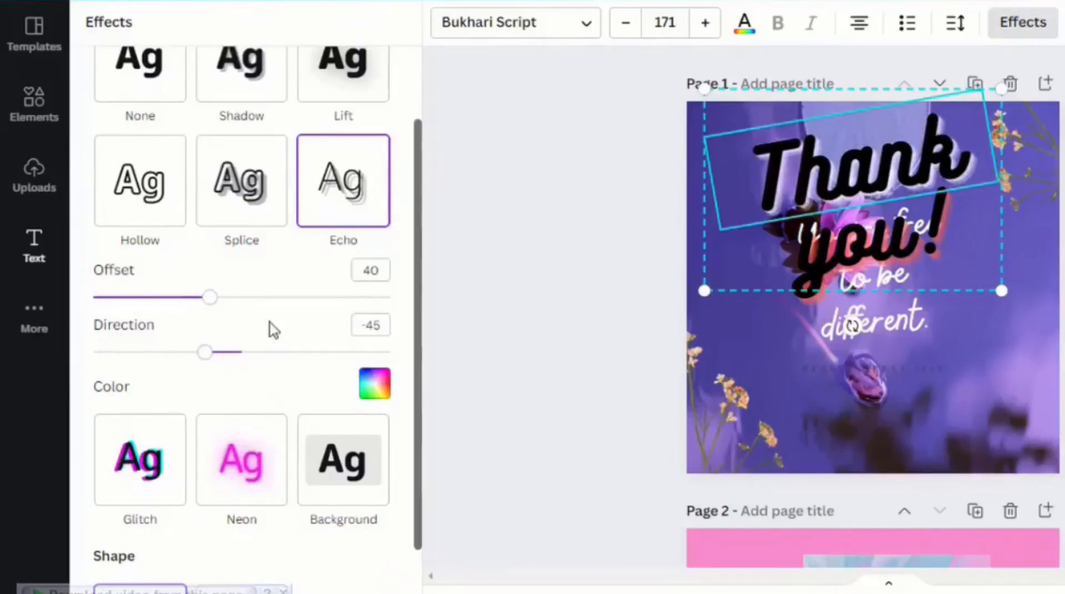
Step: Change the Echo effect of "you!" to white with a direction of -45 and close the effects
scroll(274, 329, down, 2)
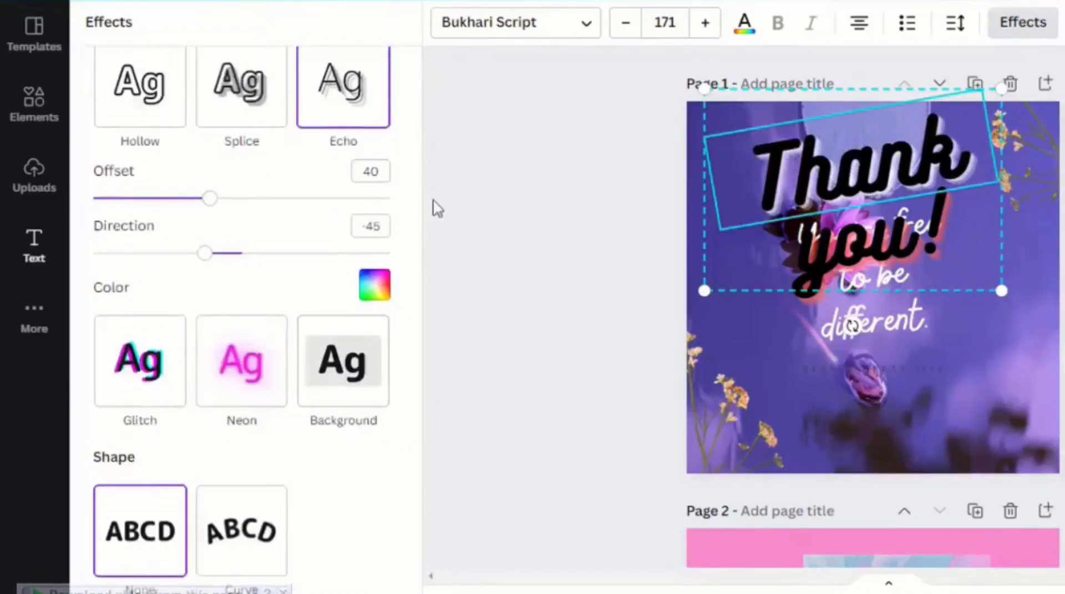
scroll(281, 209, up, 4)
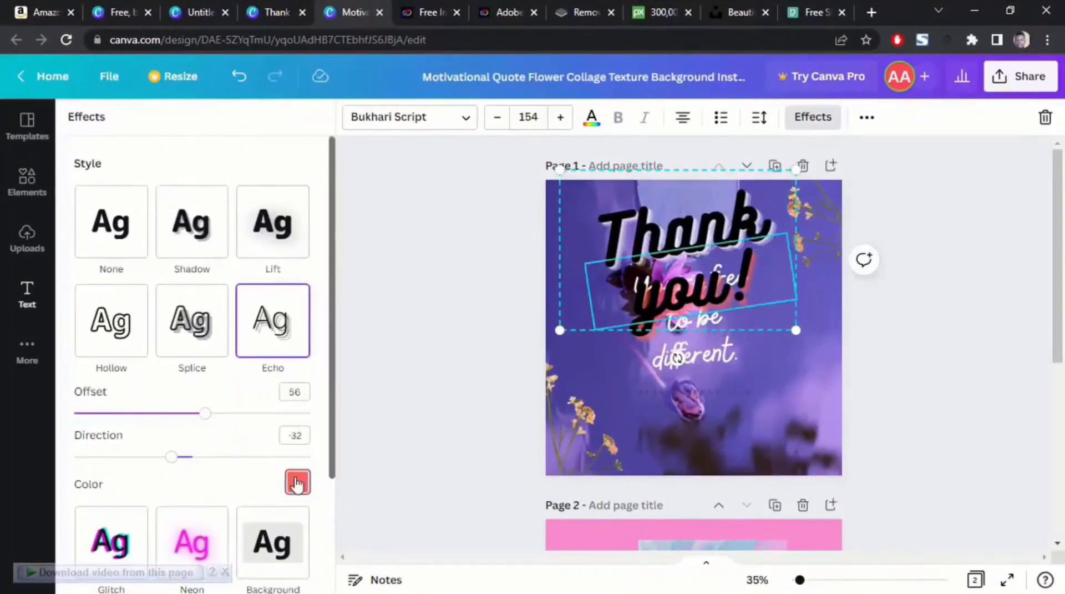
click(297, 481)
click(173, 493)
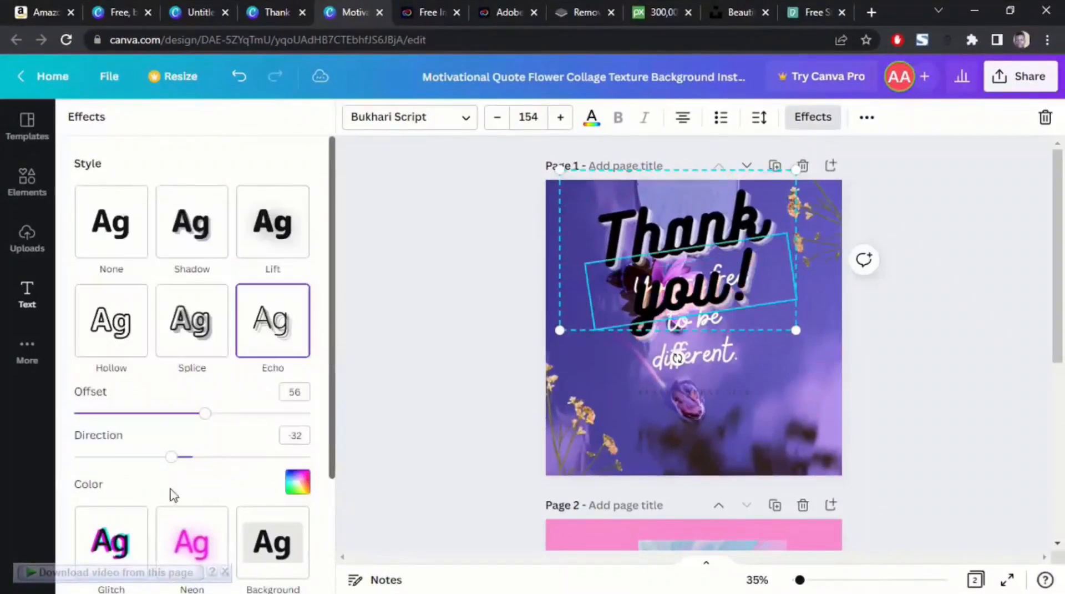
click(293, 436)
key(BackSpace)
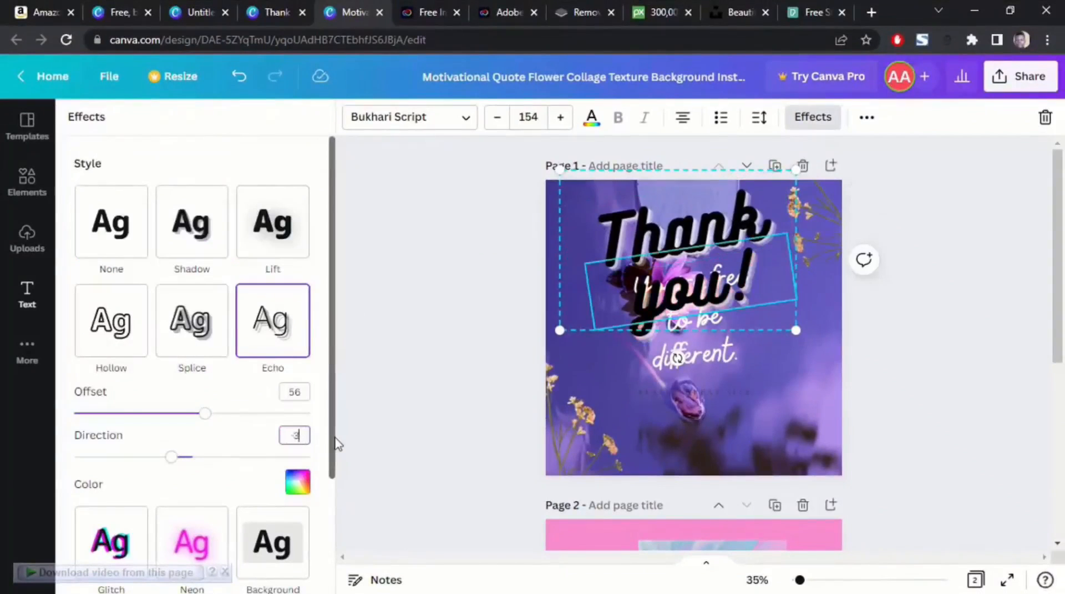
click(316, 382)
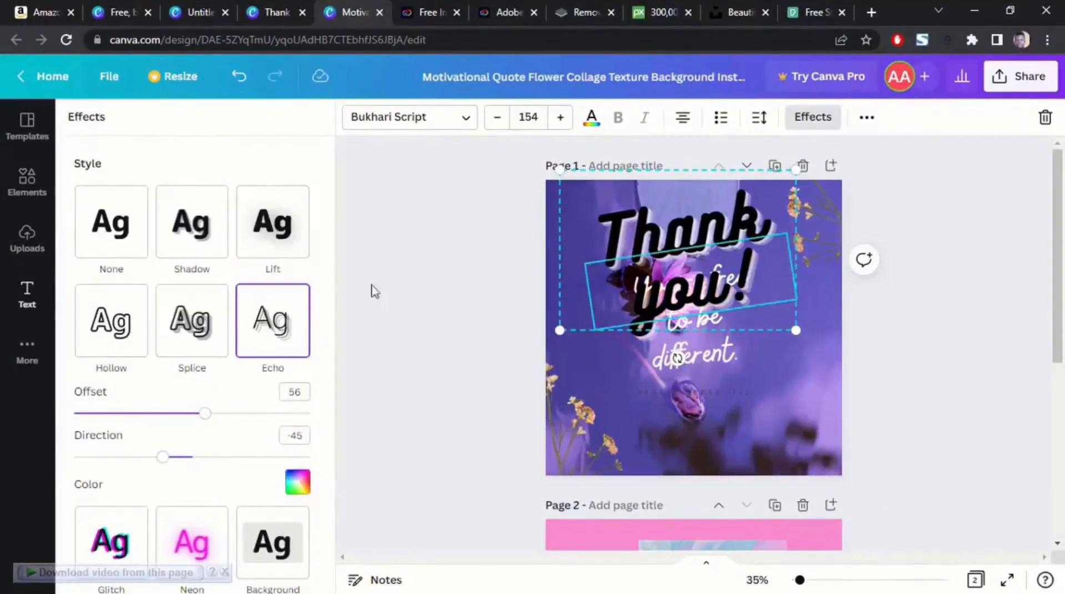
click(371, 290)
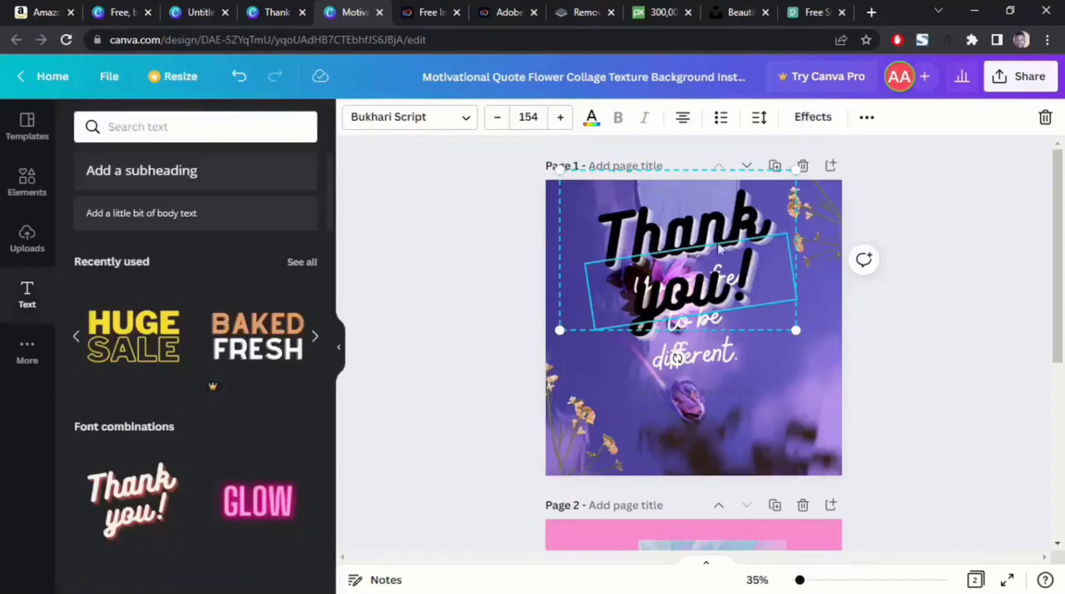
Step: Select "Thank" and "you!" in turn and examine the additional text options, including the layering and page alignment choices
click(695, 228)
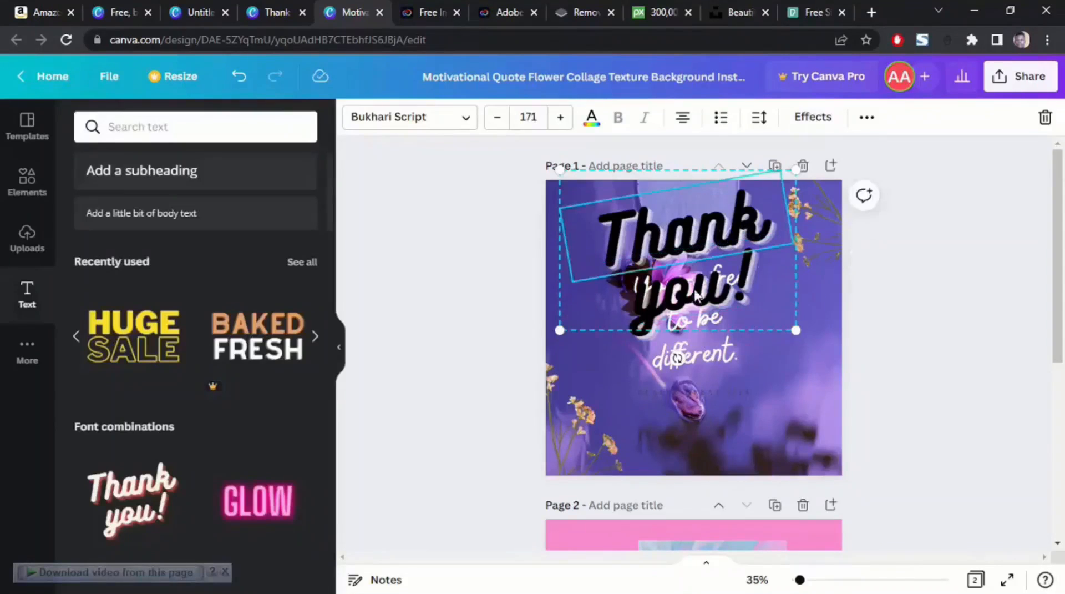
click(696, 294)
click(686, 242)
click(682, 293)
click(677, 236)
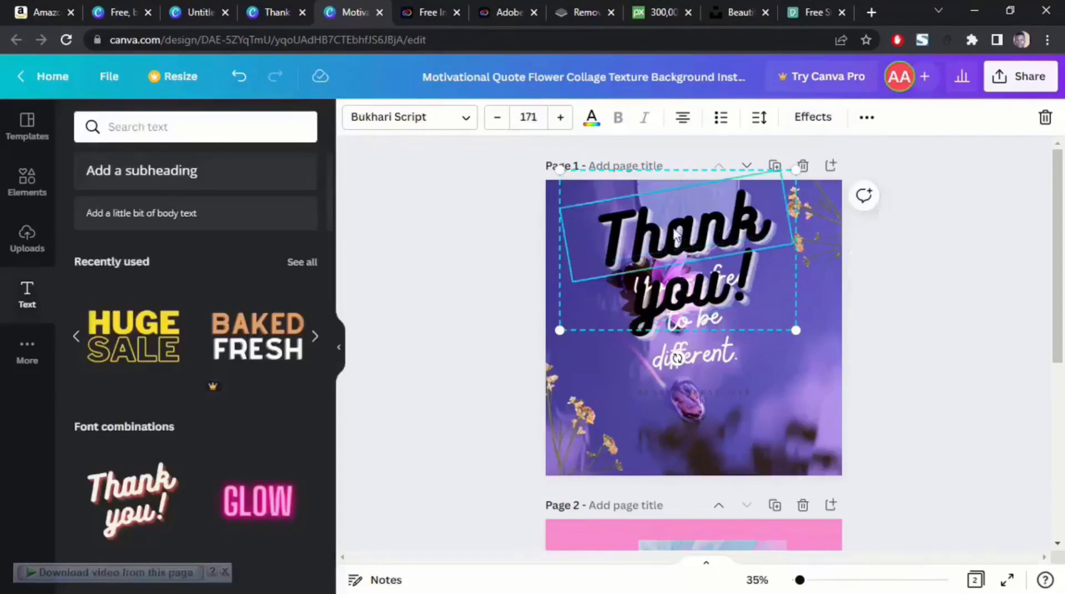
click(671, 300)
click(676, 238)
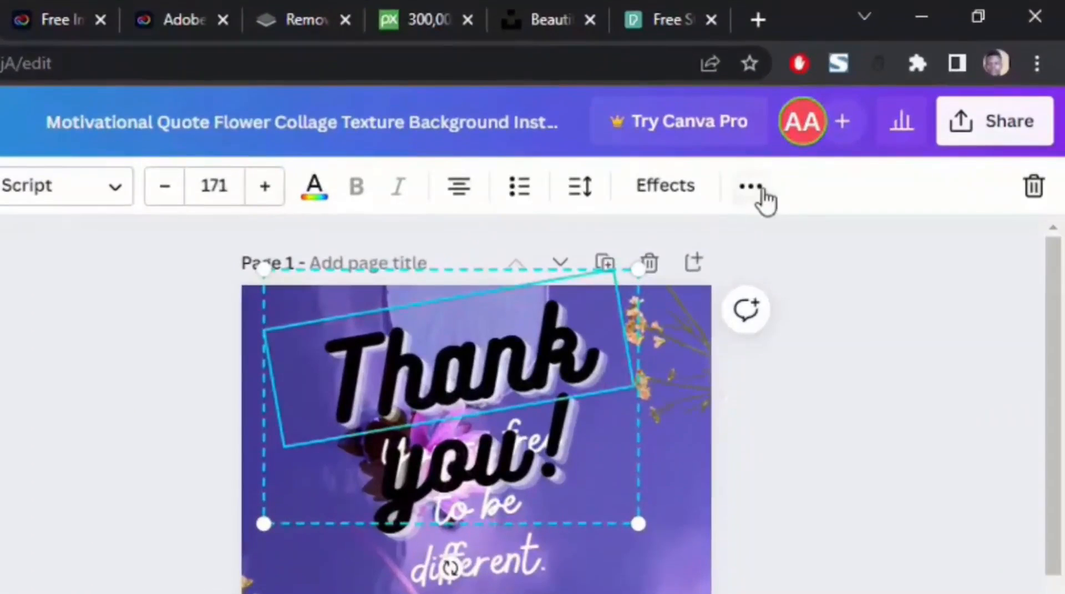
click(764, 197)
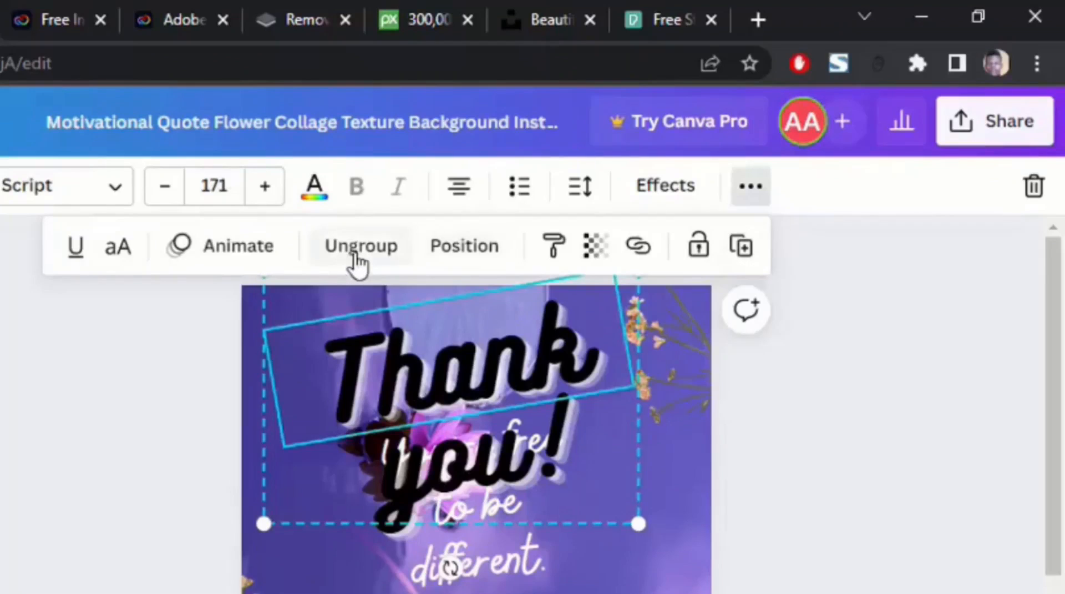
click(470, 256)
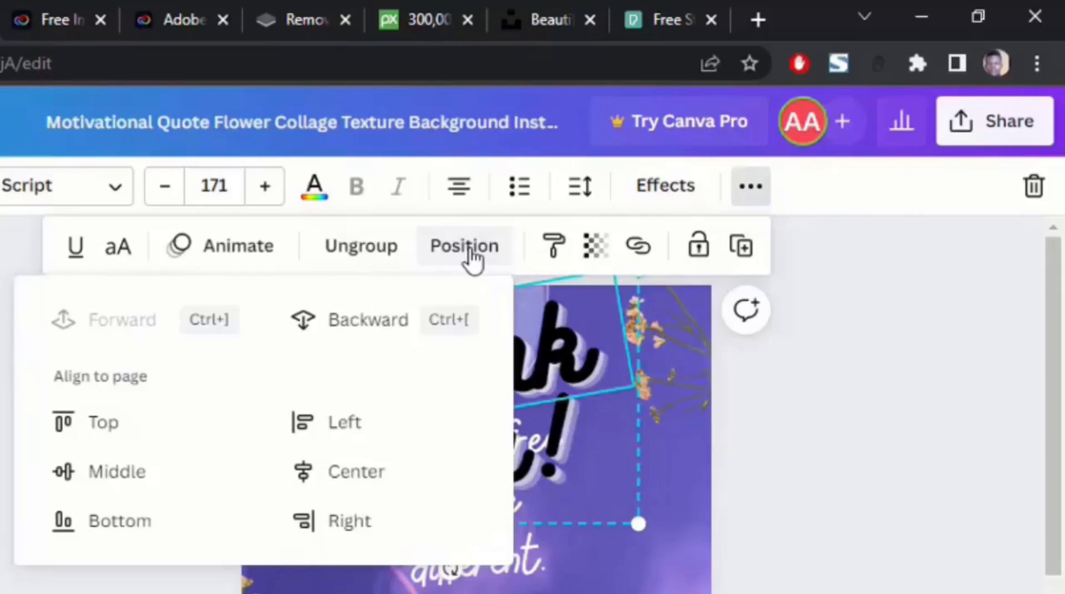
click(555, 370)
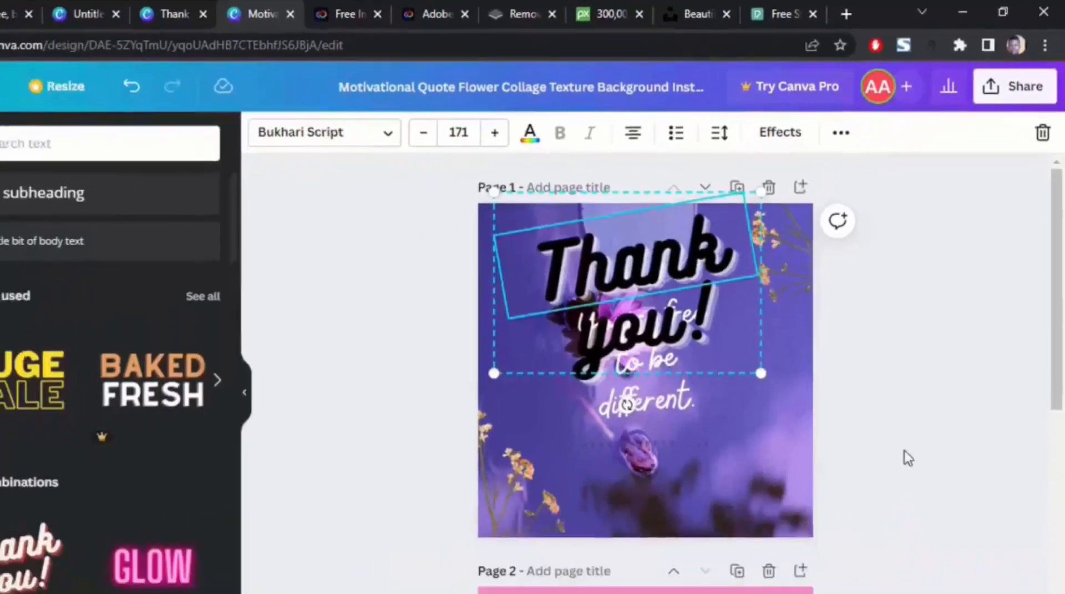
Step: Delete the words "Thank" and "you!" from page 1
key(Delete)
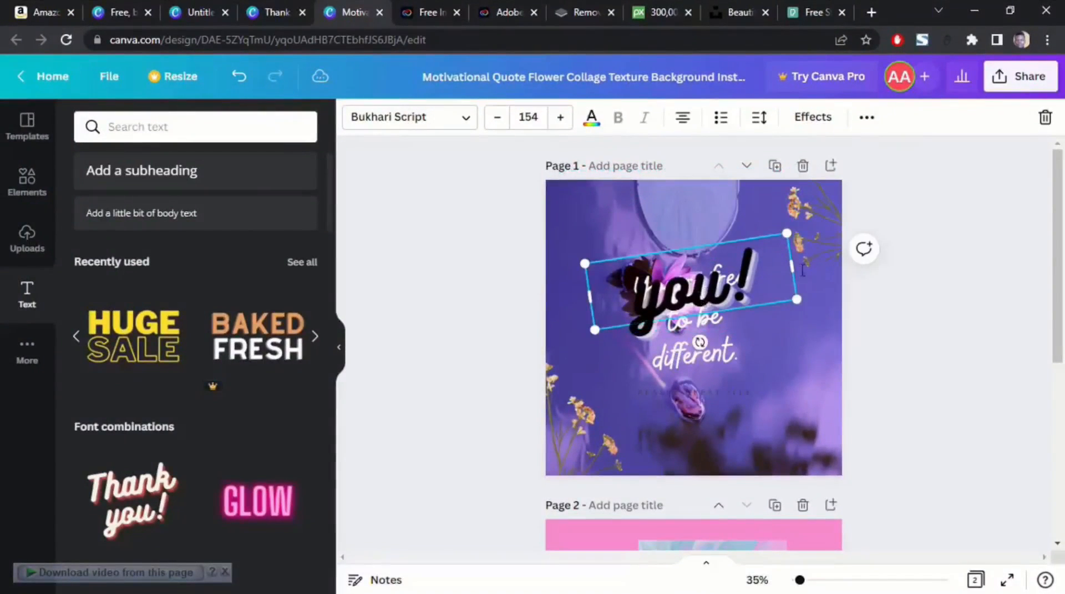
key(Delete)
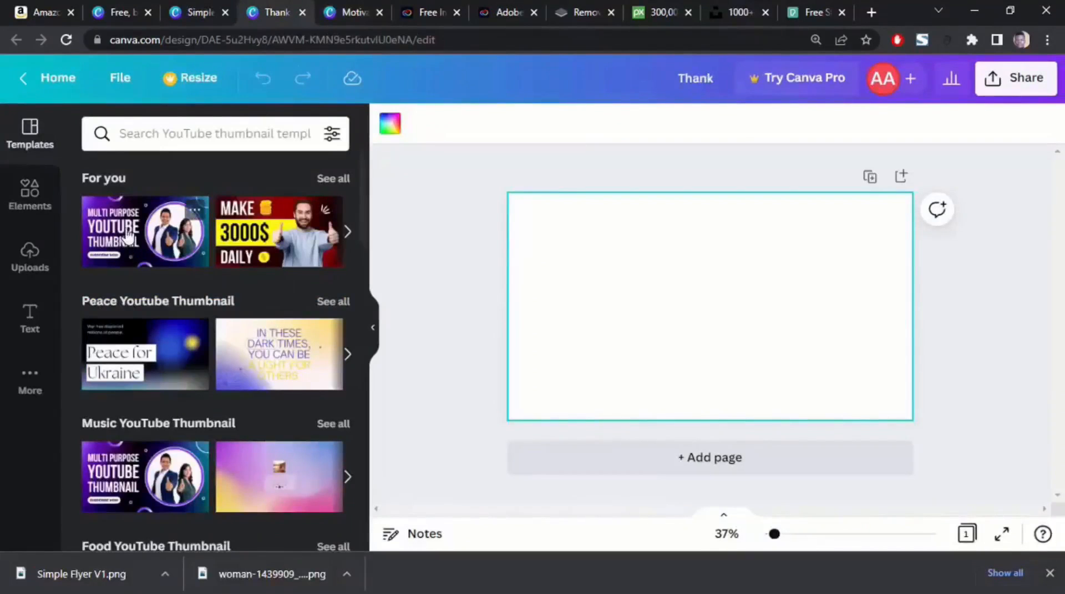
Step: Apply the "Make 3000$ Daily" template to the blank YouTube thumbnail and delete the photo of the man
click(246, 241)
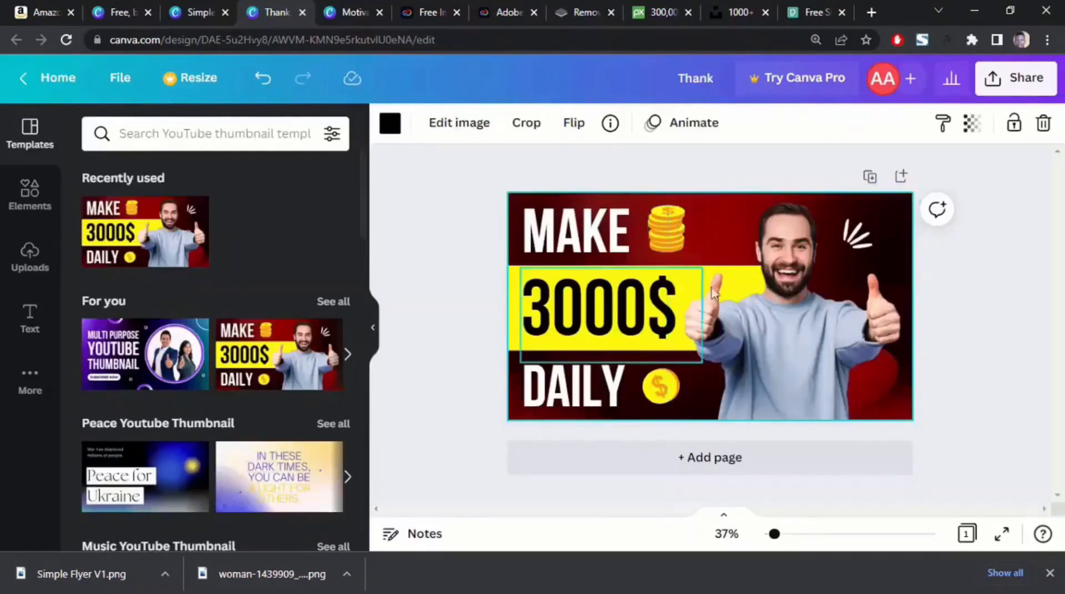
mouse_move(774, 534)
mouse_down()
mouse_move(833, 546)
mouse_move(792, 548)
mouse_move(768, 534)
mouse_move(782, 534)
mouse_up()
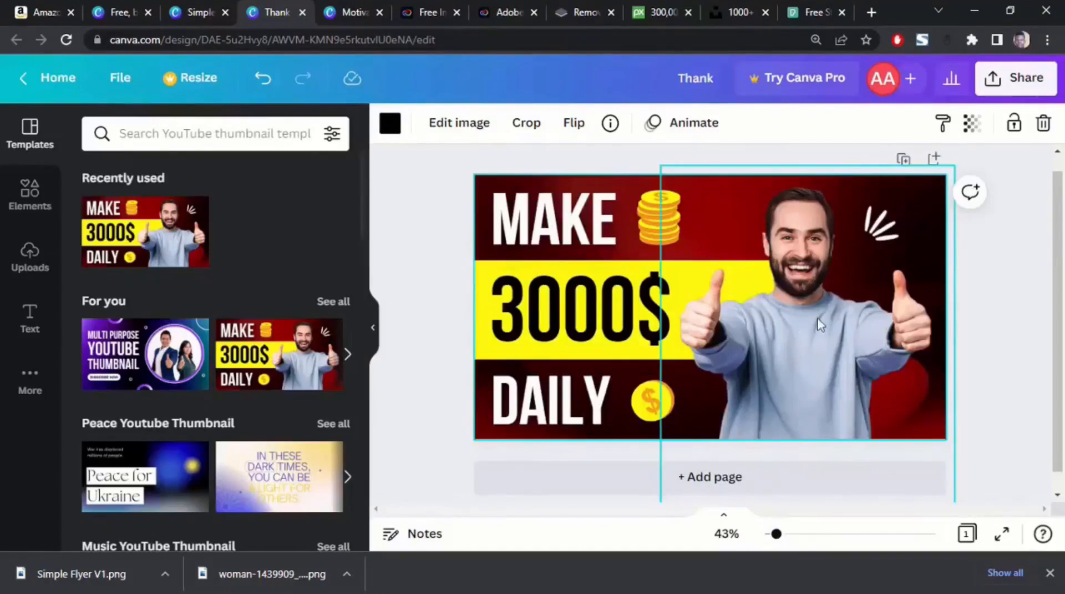
drag(820, 325, 676, 324)
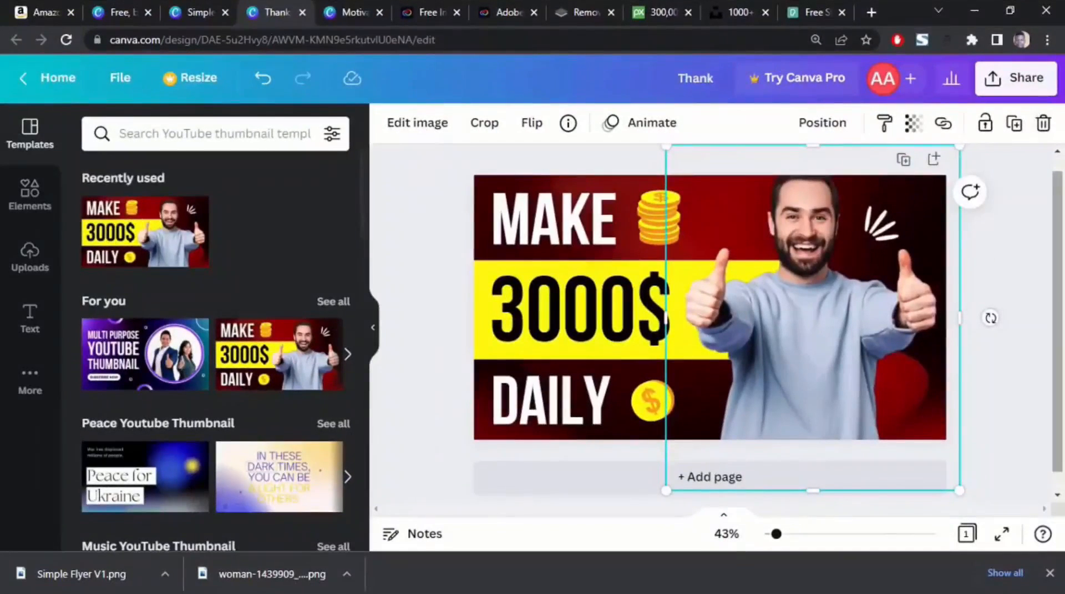
click(1044, 123)
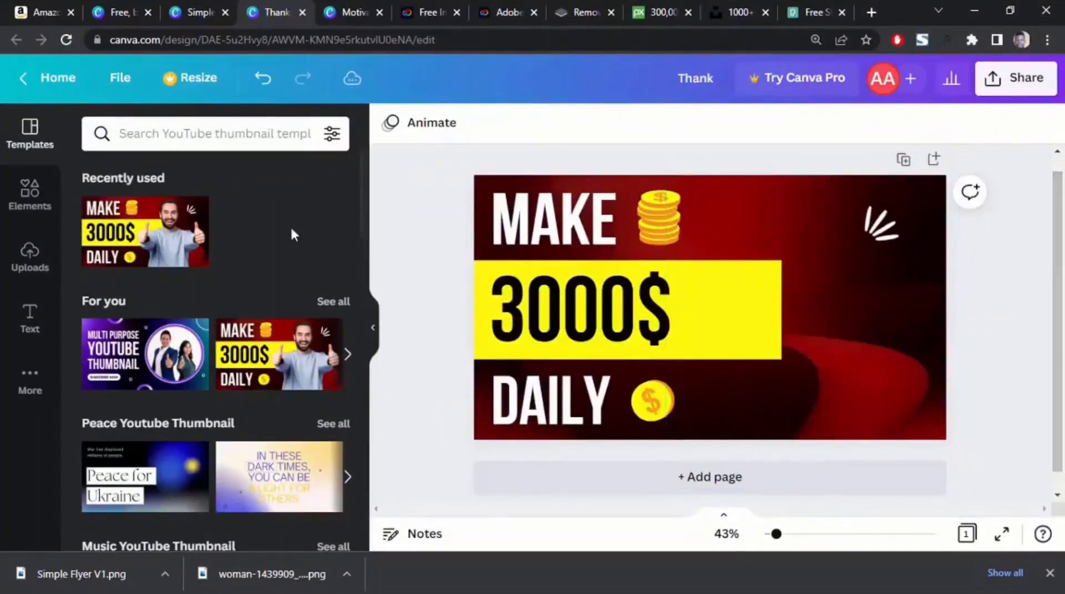
Step: Add the uploaded cutout of the curly-haired woman and enlarge it to the full height of the thumbnail
click(31, 259)
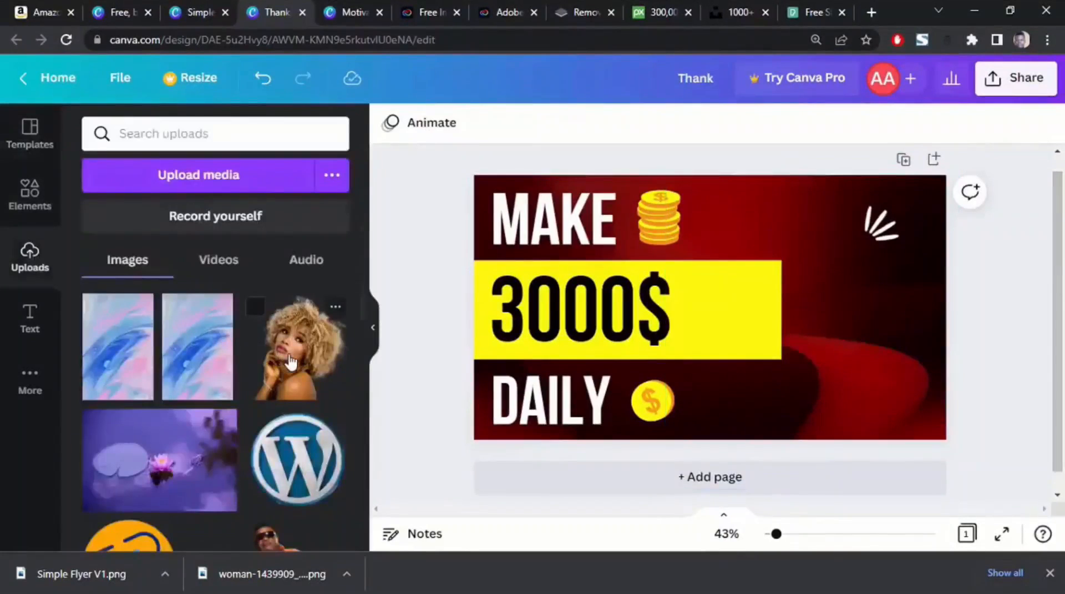
click(291, 362)
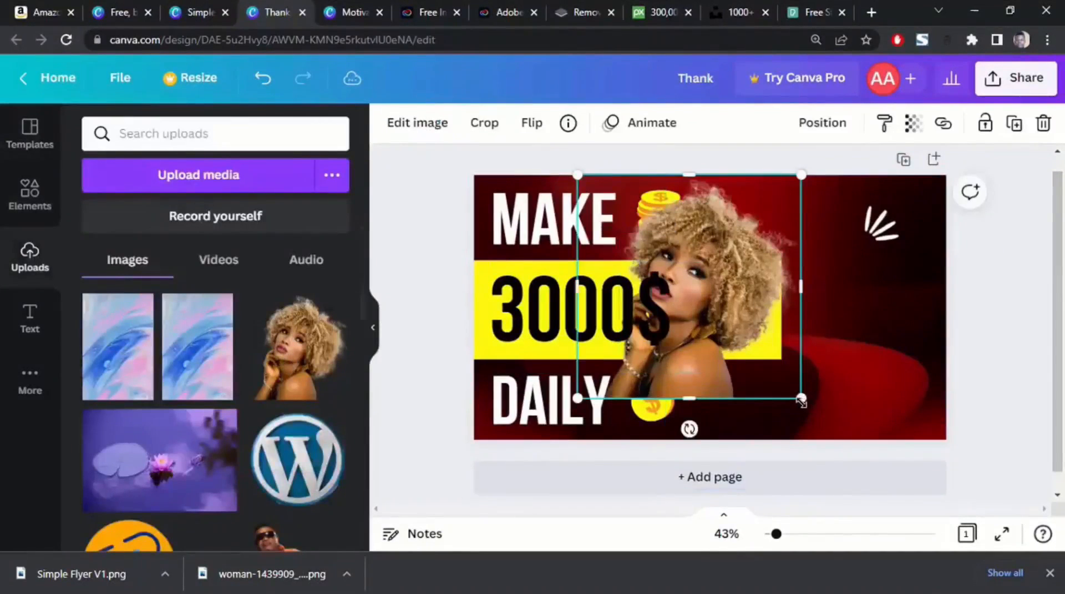
drag(801, 400, 844, 442)
mouse_move(724, 299)
mouse_down()
mouse_move(806, 299)
mouse_move(725, 300)
mouse_up()
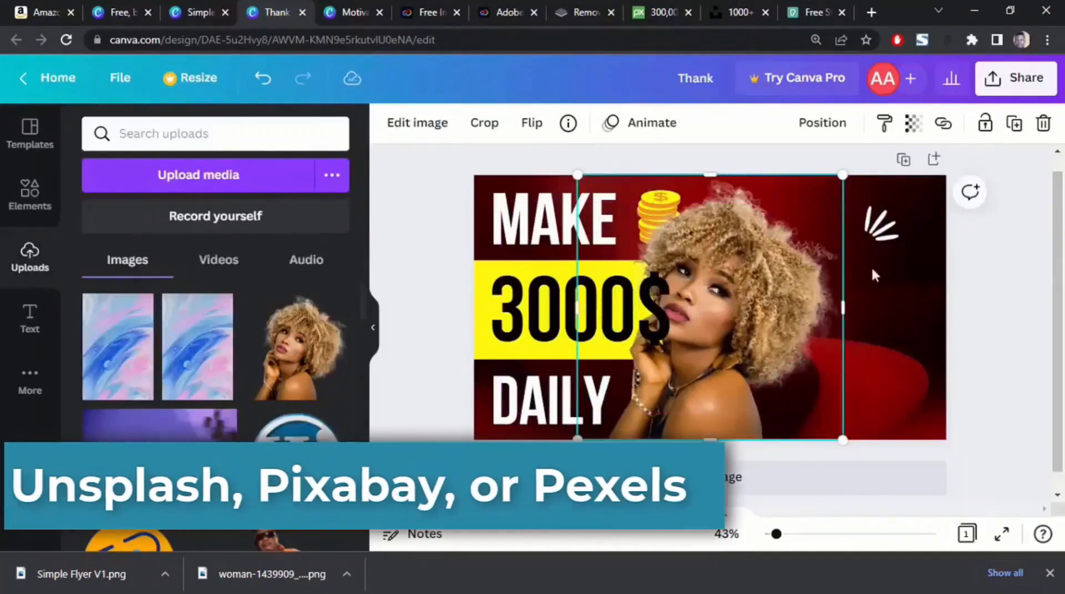
Step: Move the white accent lines to the upper corner of "MAKE" and the woman's cutout to the thumbnail's right edge
click(880, 224)
drag(880, 225, 507, 195)
drag(752, 301, 847, 293)
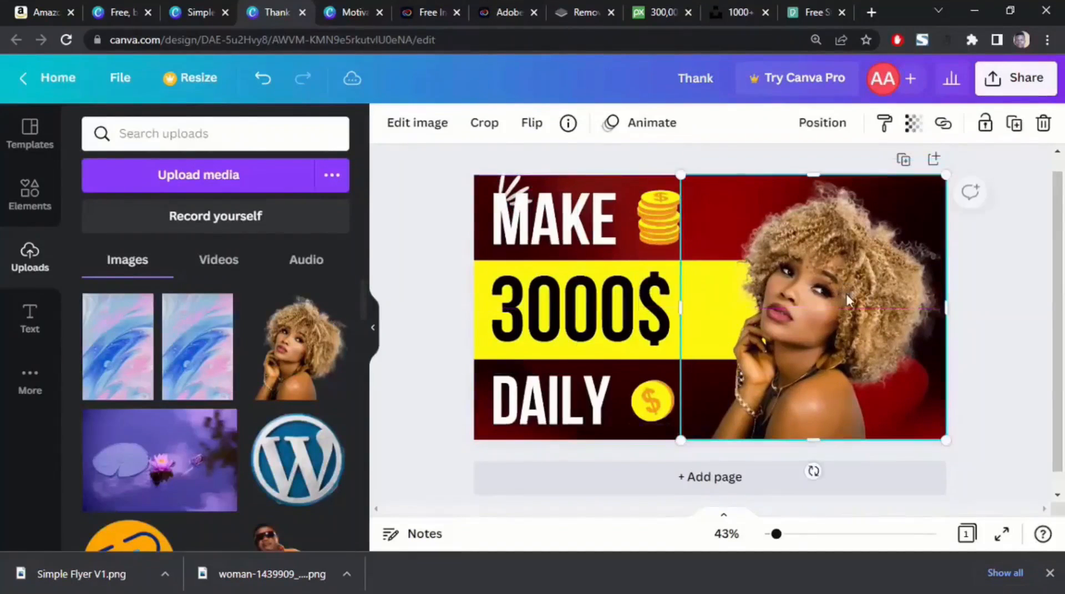
Step: Nudge the single coin beside "DAILY" into line with the coin stack beside "MAKE"
click(655, 401)
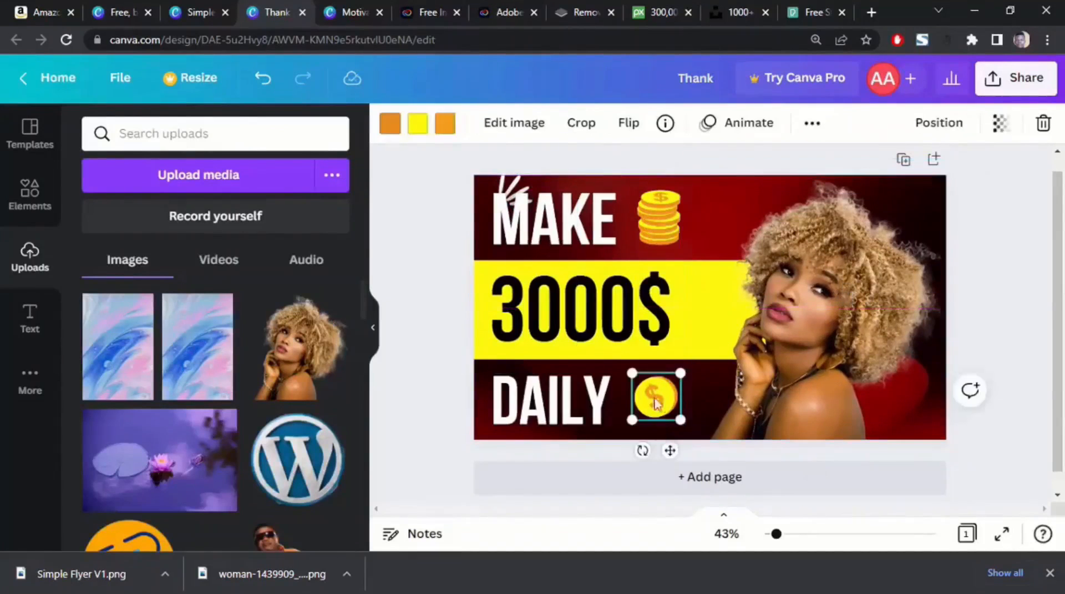
click(657, 221)
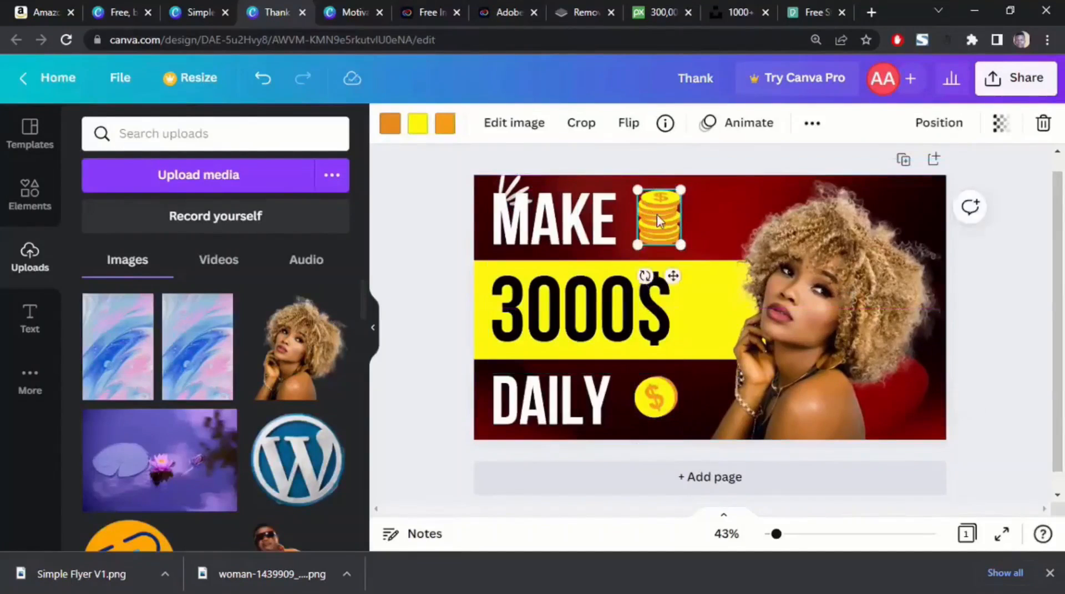
click(660, 411)
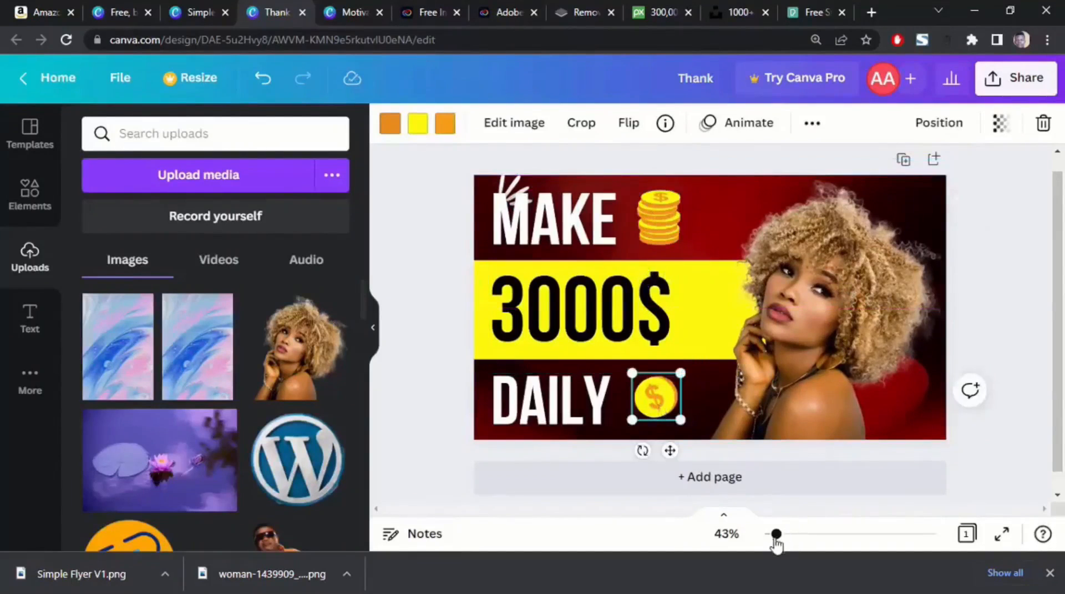
Step: Enlarge the canvas view to 65%, hide and show the uploads beside it, and examine the whole thumbnail
drag(776, 534, 784, 534)
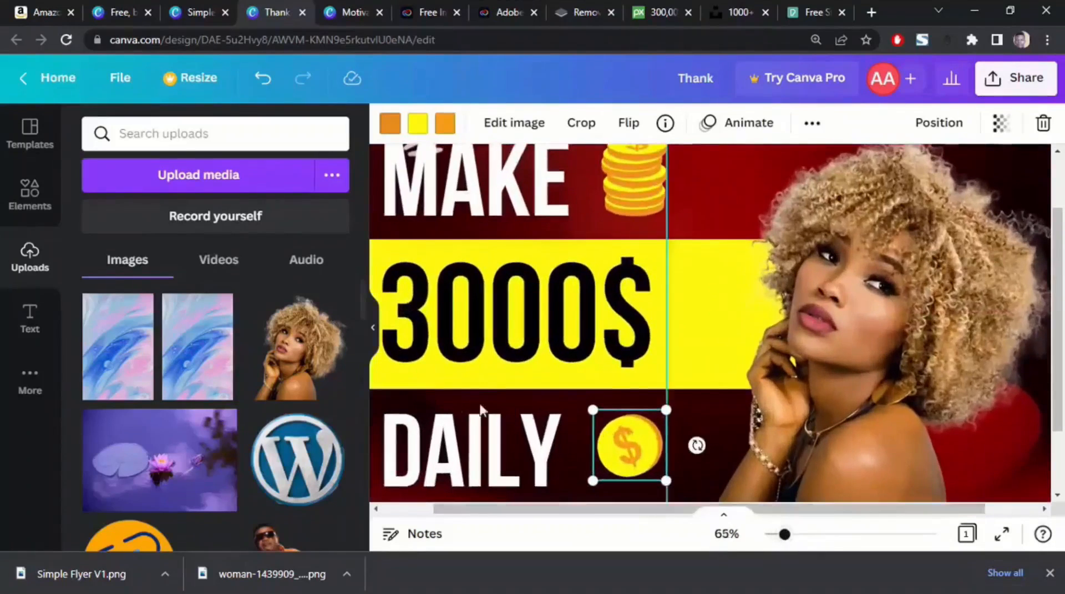
click(372, 333)
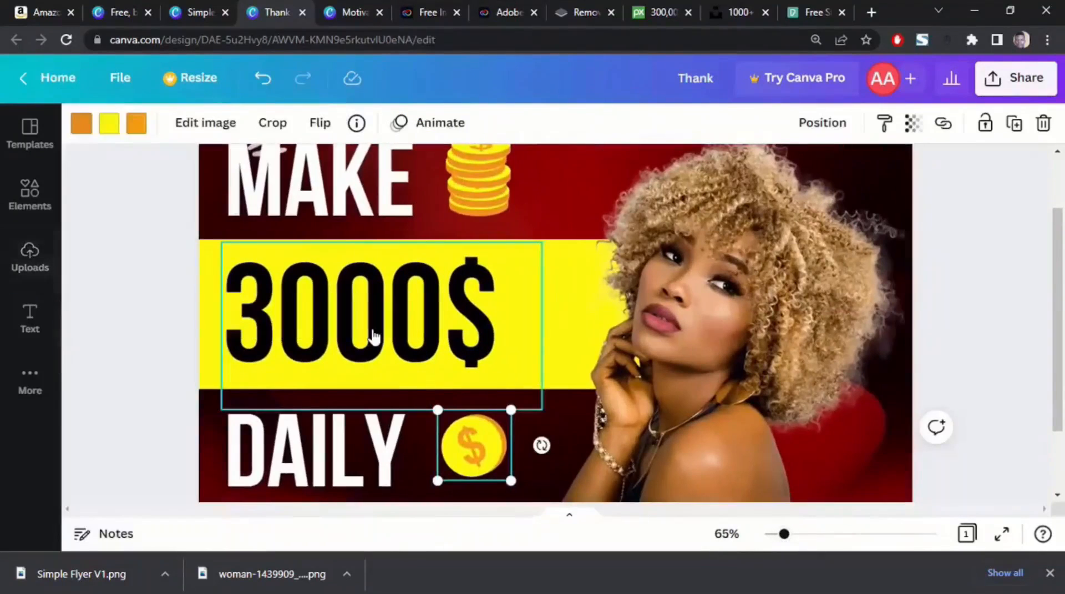
scroll(598, 319, up, 1)
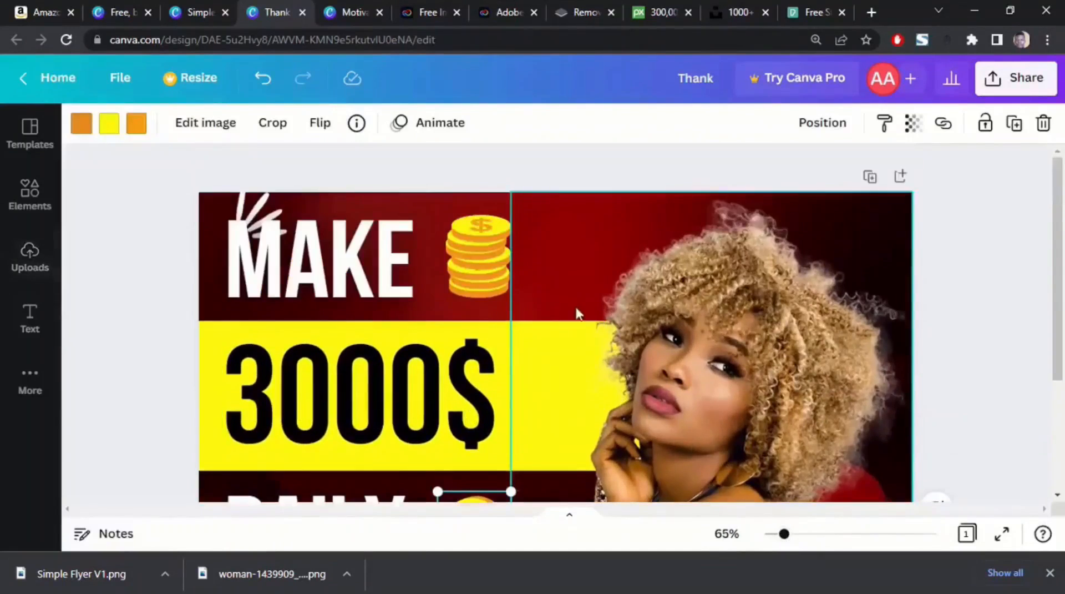
scroll(577, 309, down, 2)
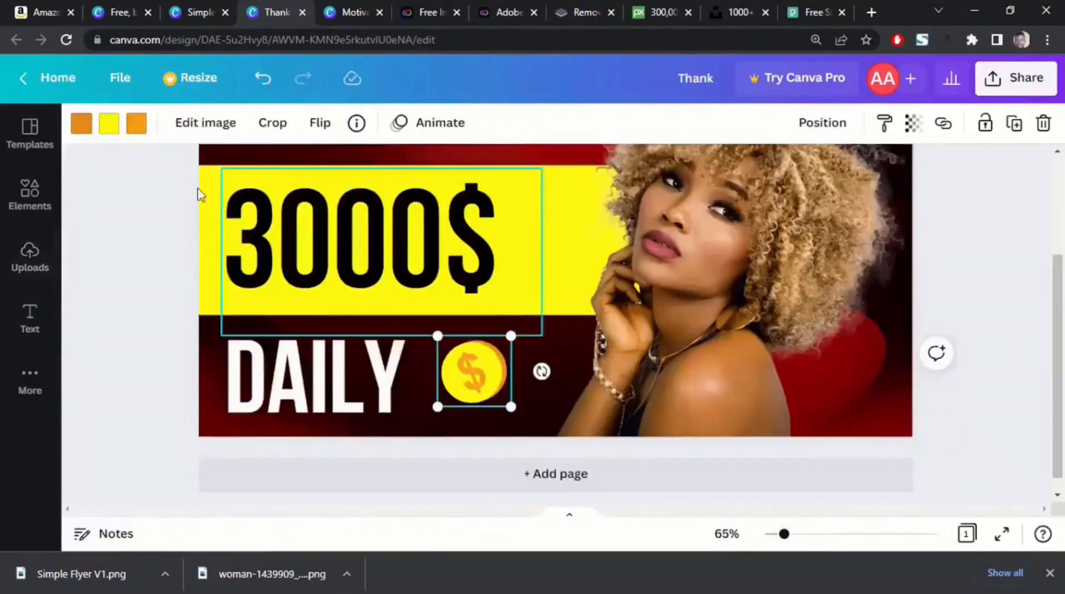
click(25, 269)
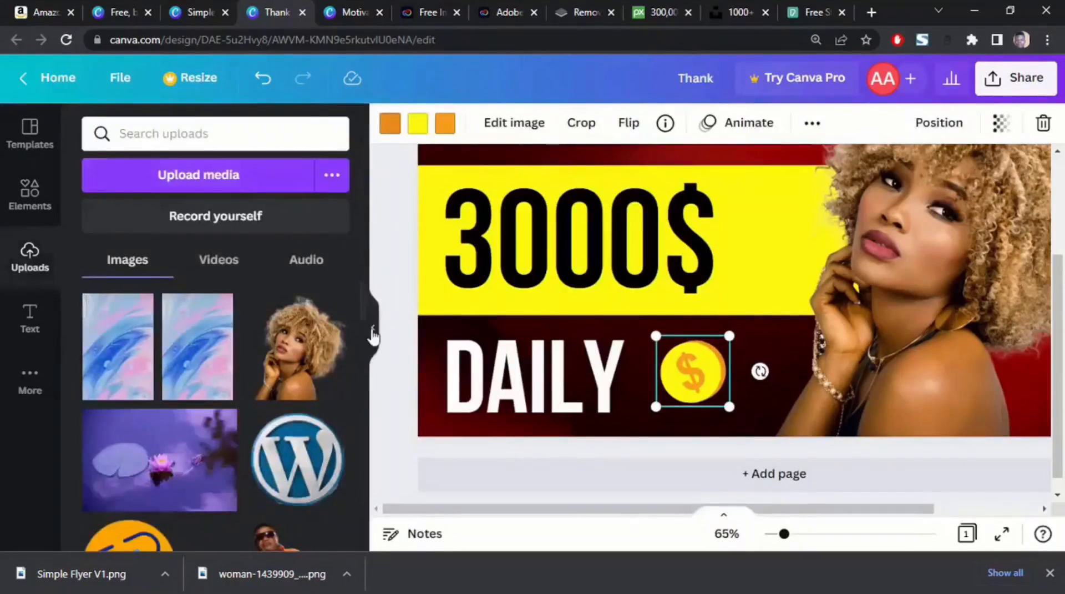
click(373, 335)
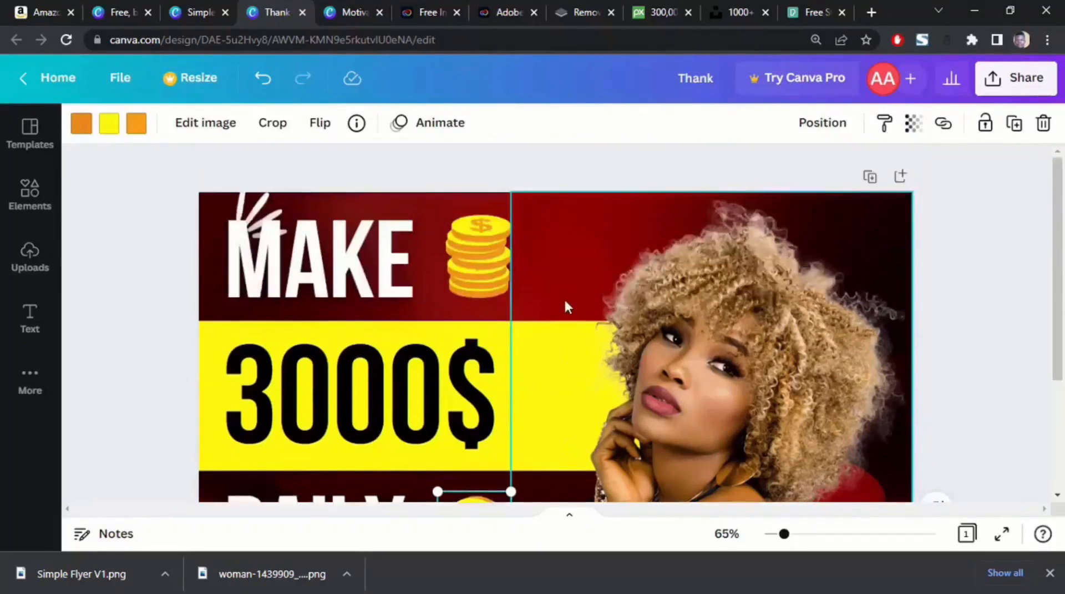
scroll(564, 304, down, 3)
scroll(557, 330, up, 3)
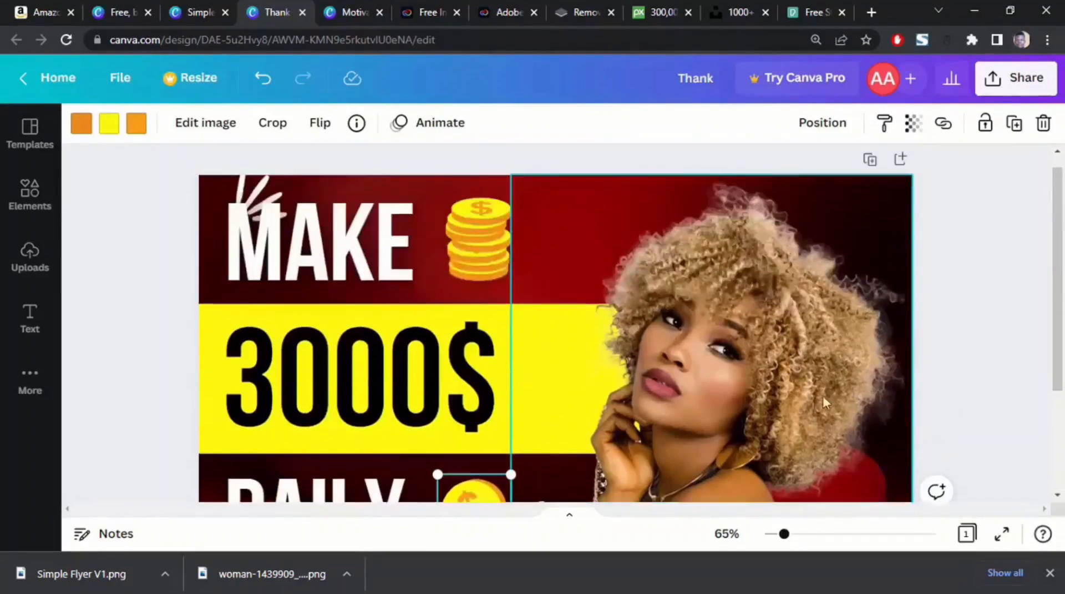
scroll(869, 348, down, 3)
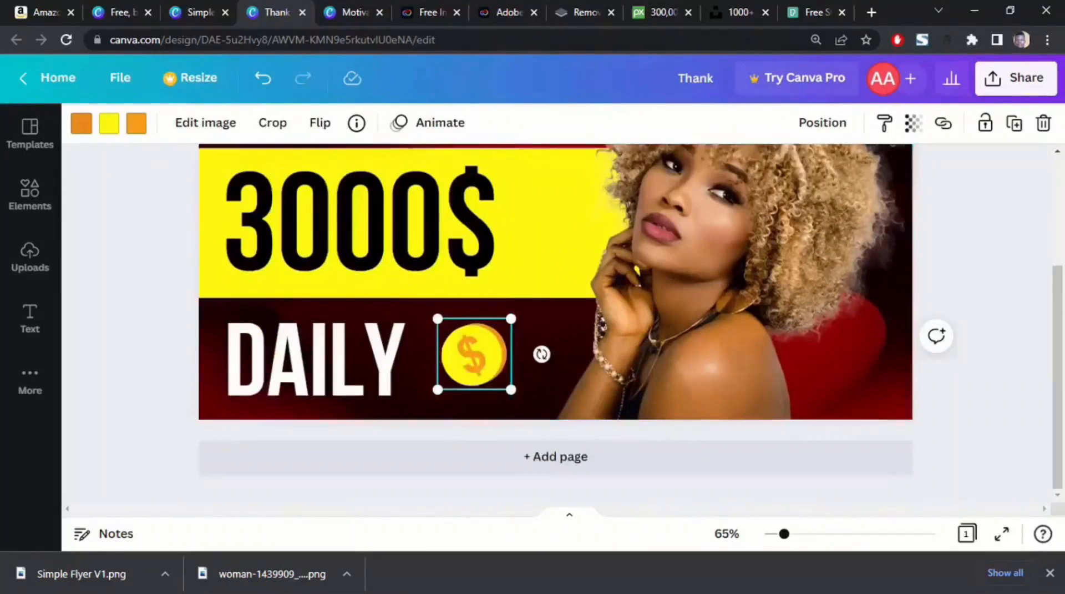
Step: Switch to Unsplash, browse its gradient background photos, and return to the thumbnail design
click(736, 11)
scroll(599, 277, down, 4)
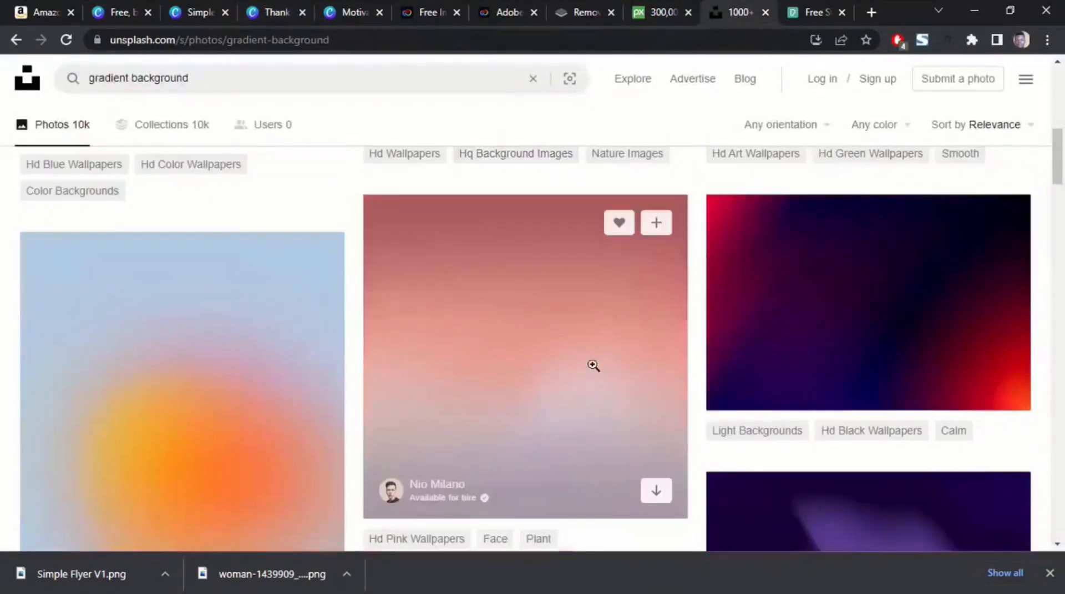
scroll(625, 397, down, 10)
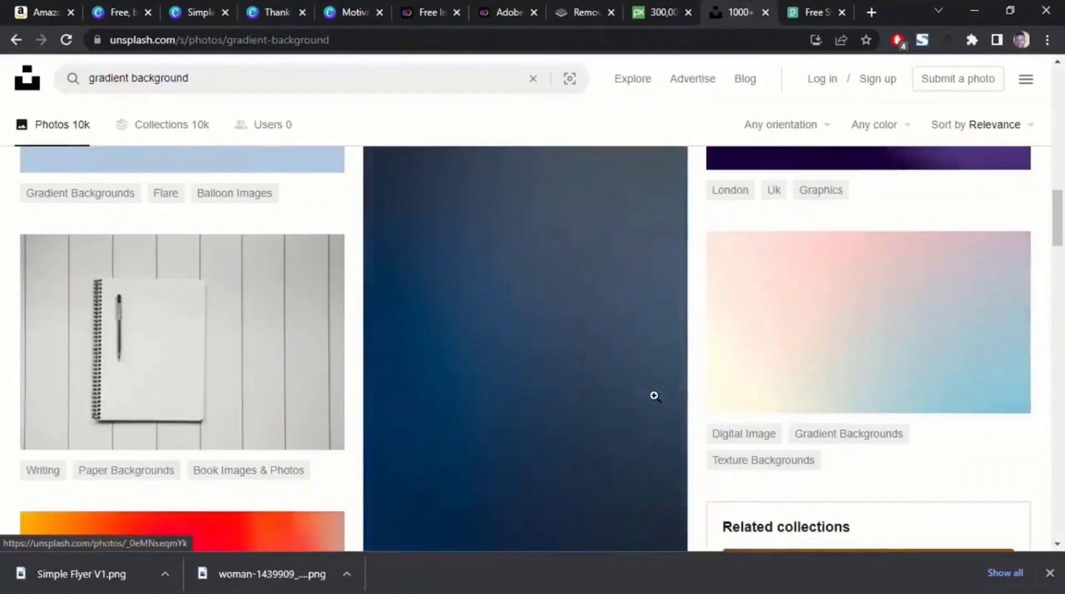
scroll(657, 383, up, 8)
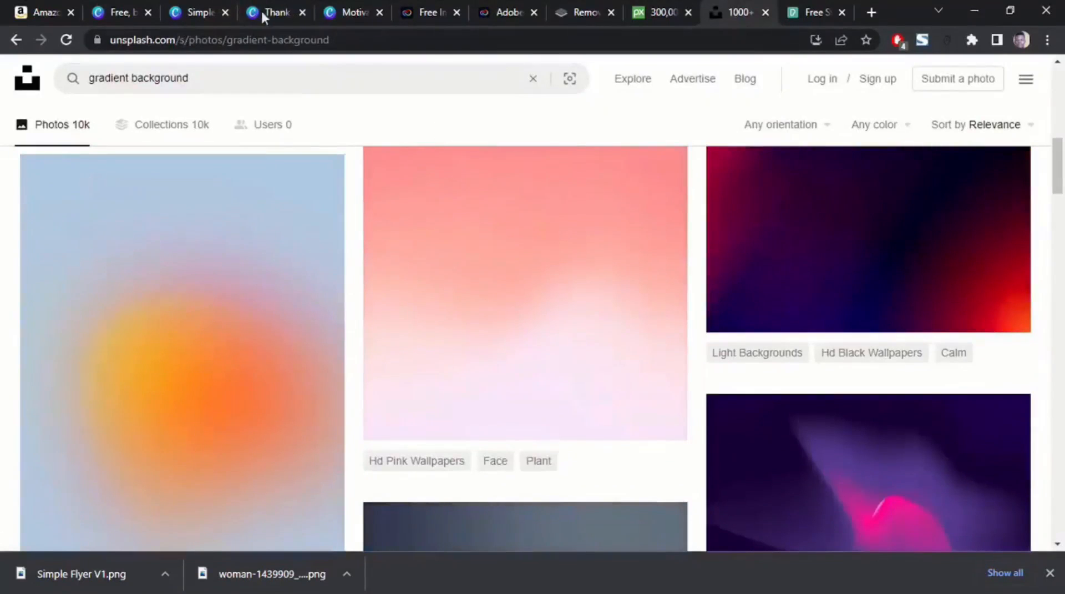
click(275, 13)
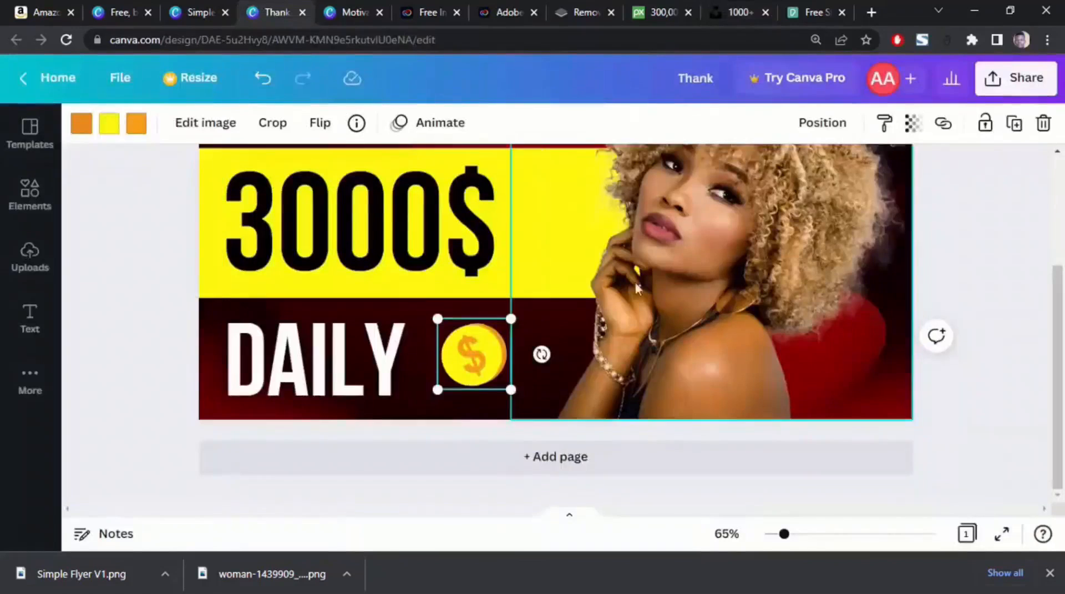
scroll(815, 385, up, 3)
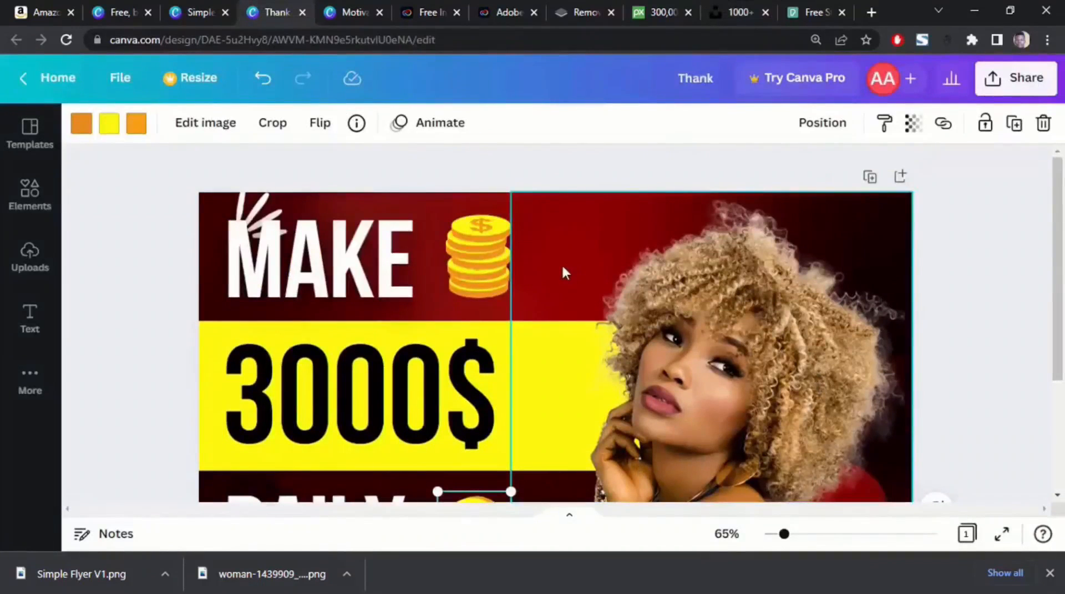
Step: Undo the recent layout moves, then rotate the white accent lines beside the coin stack and raise "MAKE" above the yellow band
key(ctrl+z)
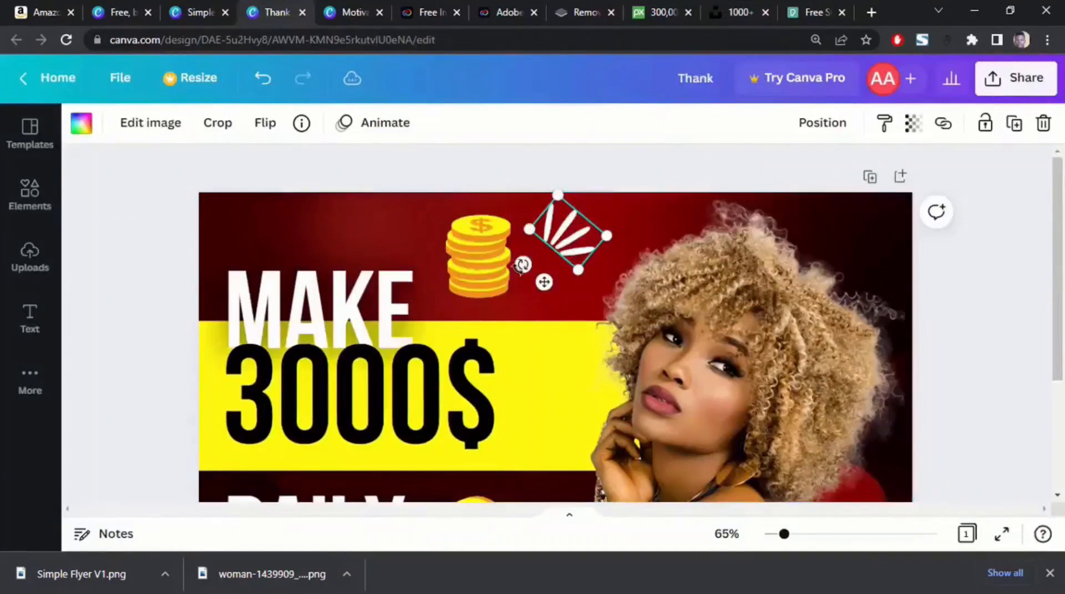
mouse_move(522, 265)
mouse_down()
mouse_move(532, 277)
mouse_move(595, 280)
mouse_move(612, 256)
mouse_move(586, 288)
mouse_up()
drag(314, 301, 319, 239)
Step: Reduce the canvas view to 43% and compare the coin stack beside "MAKE" with the single coin beside "DAILY"
scroll(602, 349, down, 3)
scroll(602, 349, up, 3)
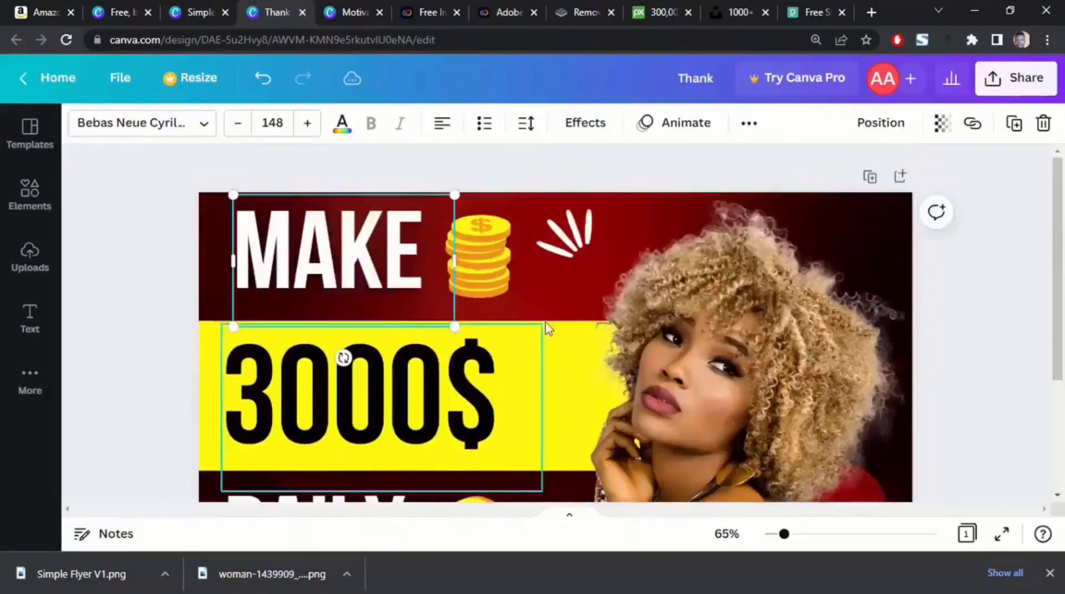
scroll(545, 322, down, 3)
scroll(545, 256, up, 3)
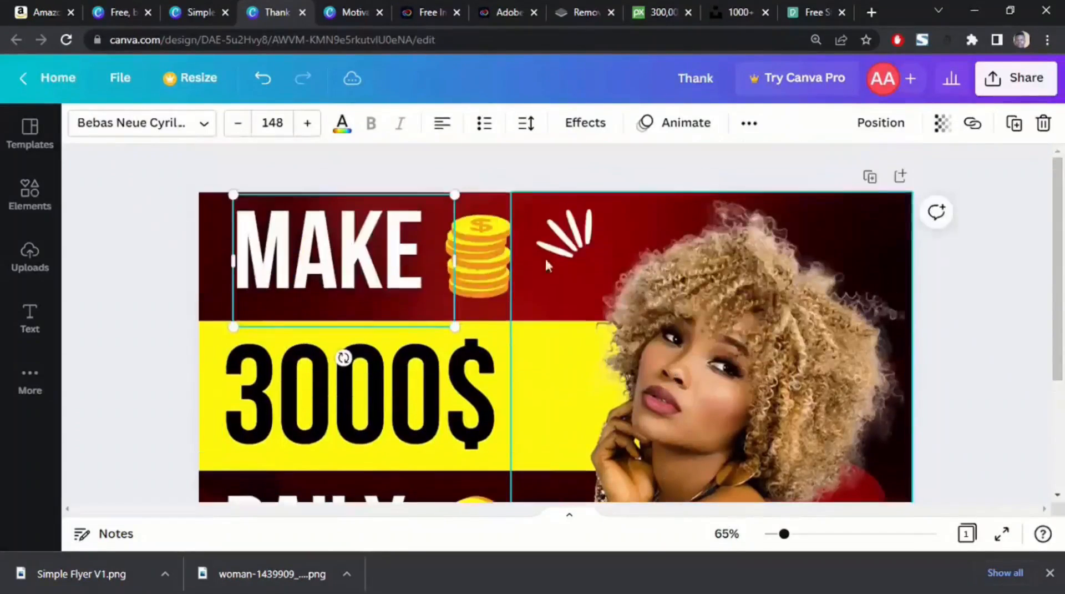
scroll(738, 502, down, 3)
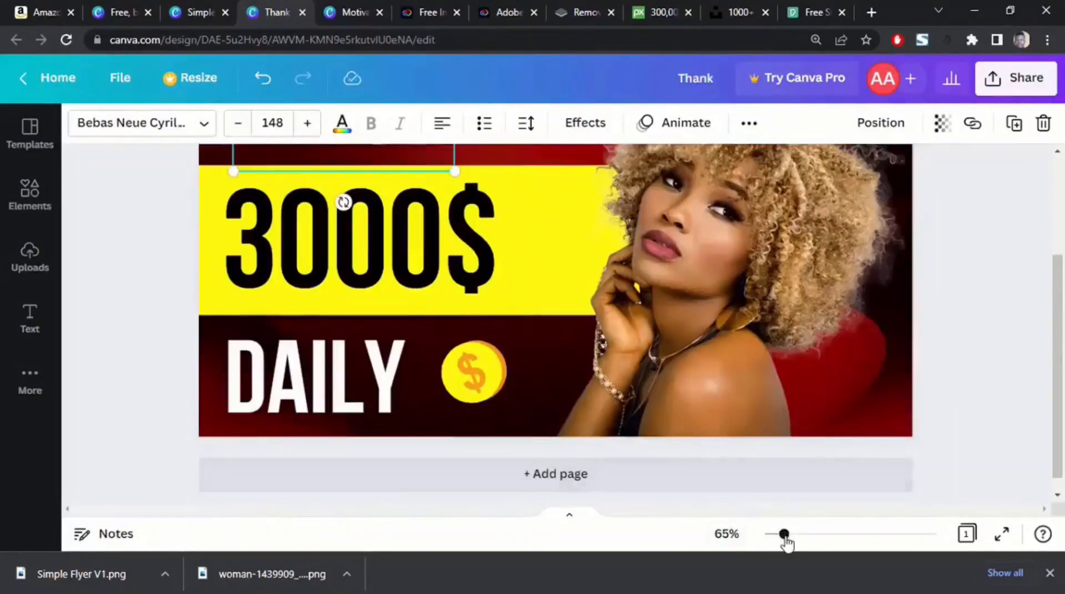
drag(782, 535, 775, 538)
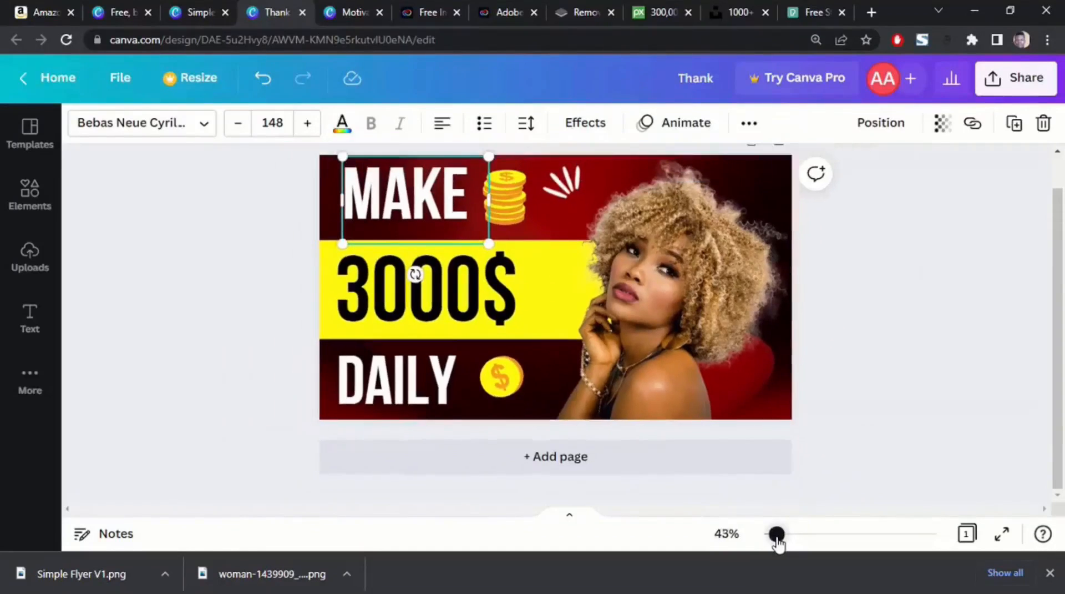
scroll(538, 371, up, 1)
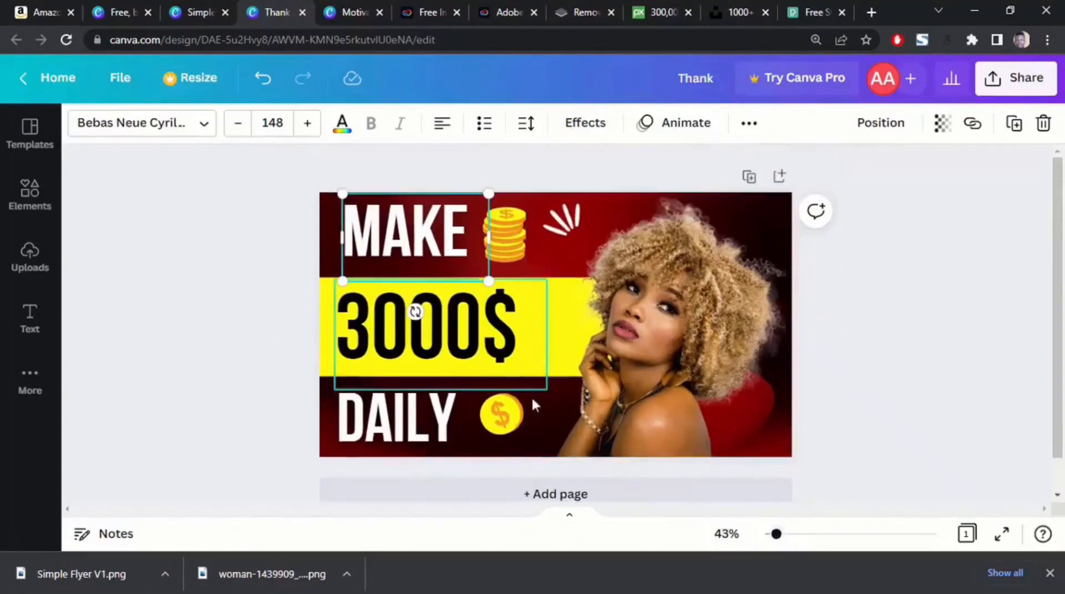
click(504, 423)
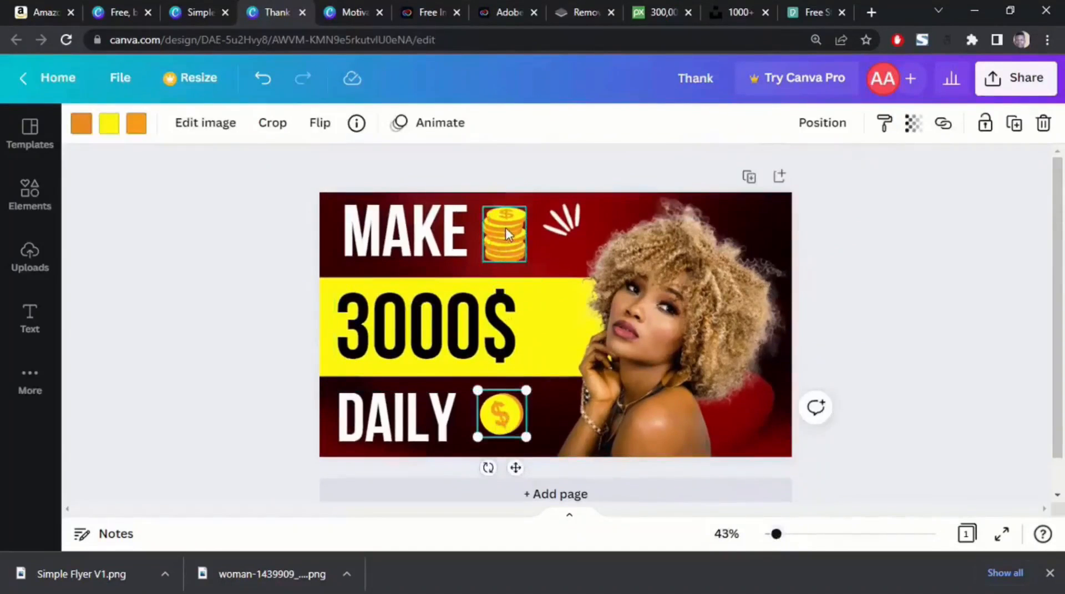
click(505, 227)
click(502, 429)
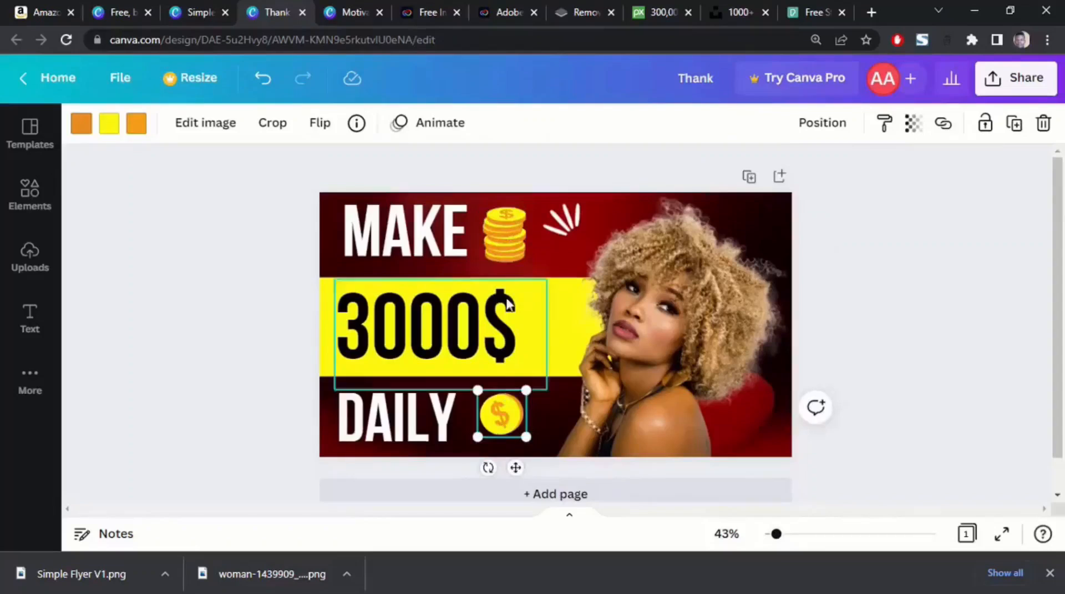
click(509, 236)
click(502, 417)
click(510, 245)
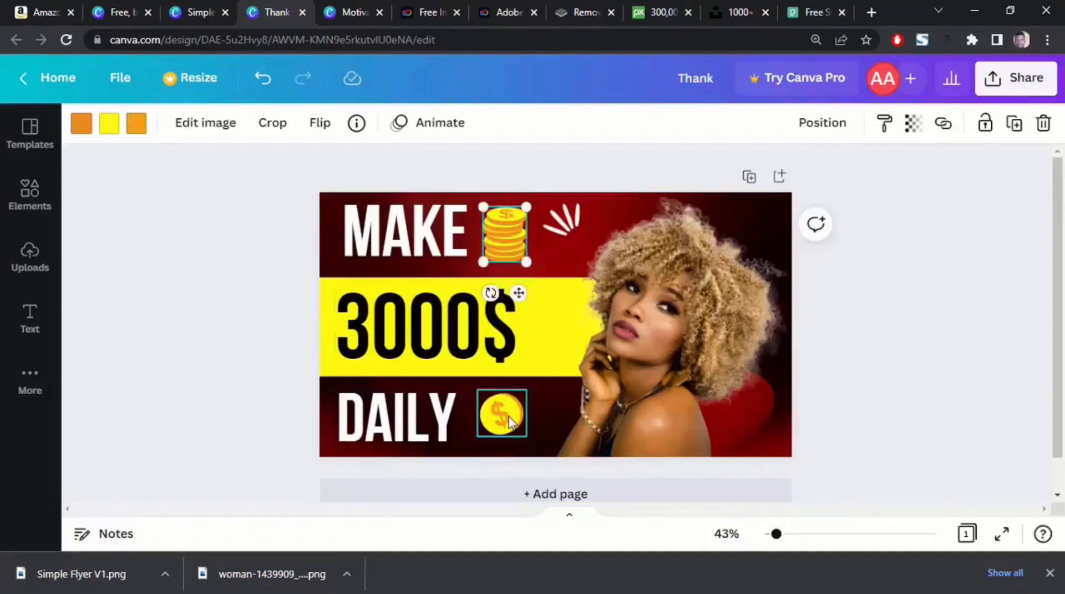
click(511, 404)
click(513, 244)
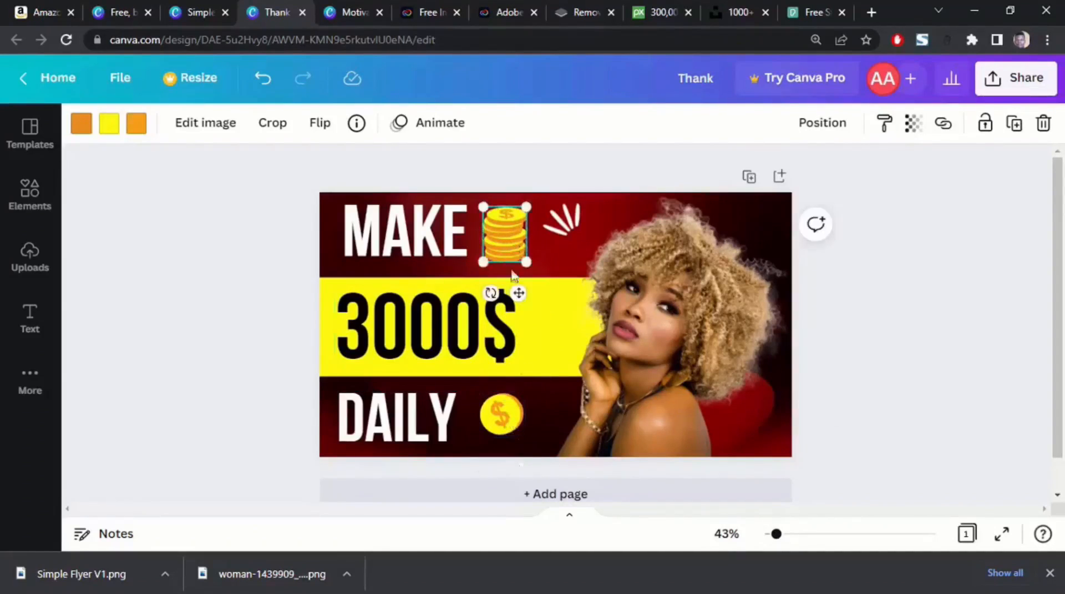
click(509, 422)
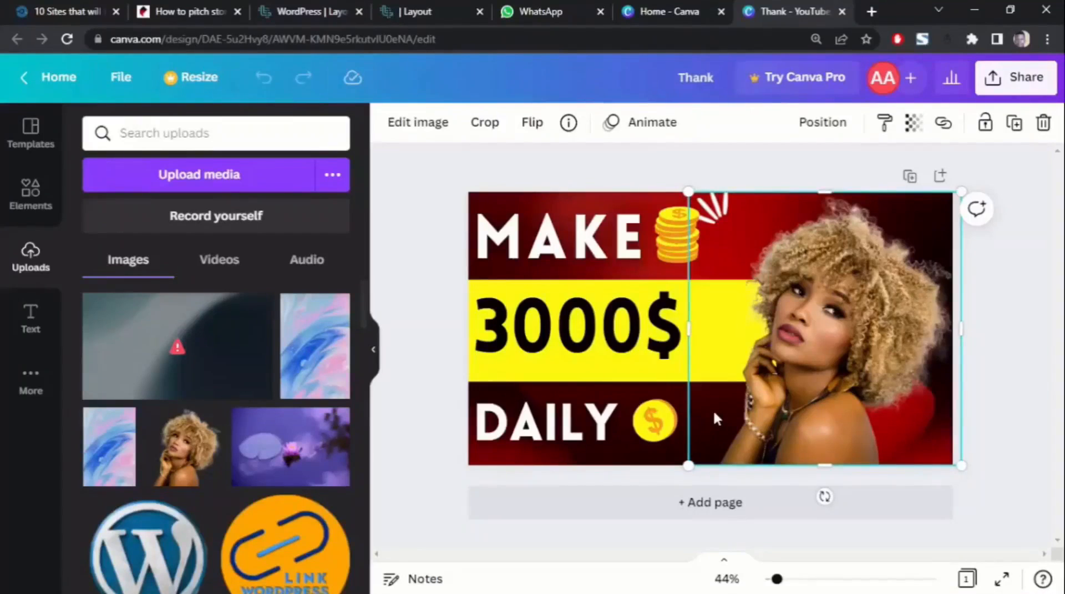
Step: Retry the failed upload of the pale teal and black gradient image and switch to the Downloads folder in File Explorer
click(178, 340)
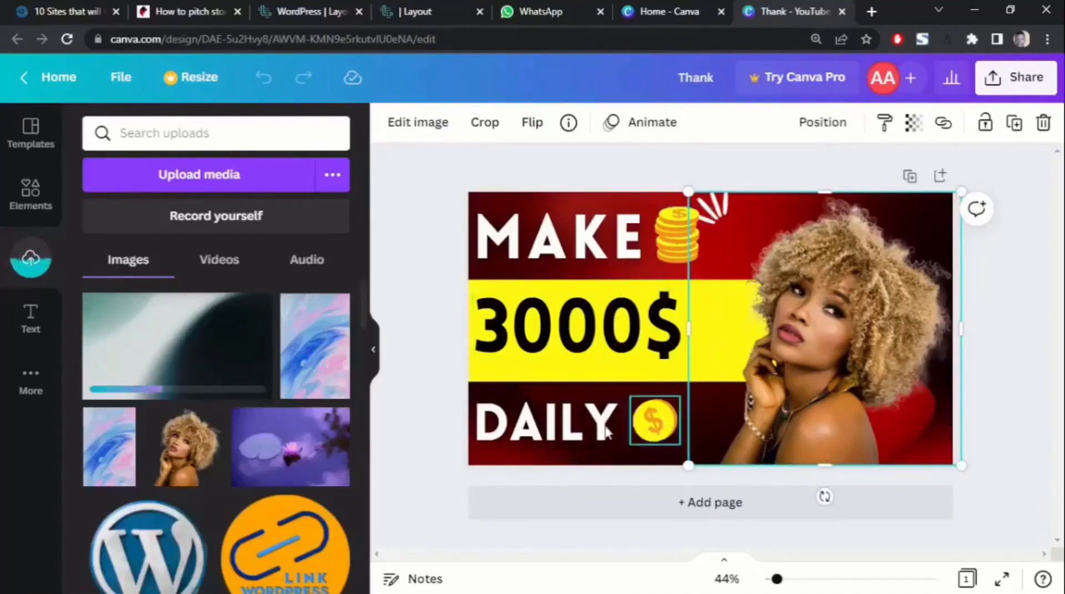
mouse_move(387, 588)
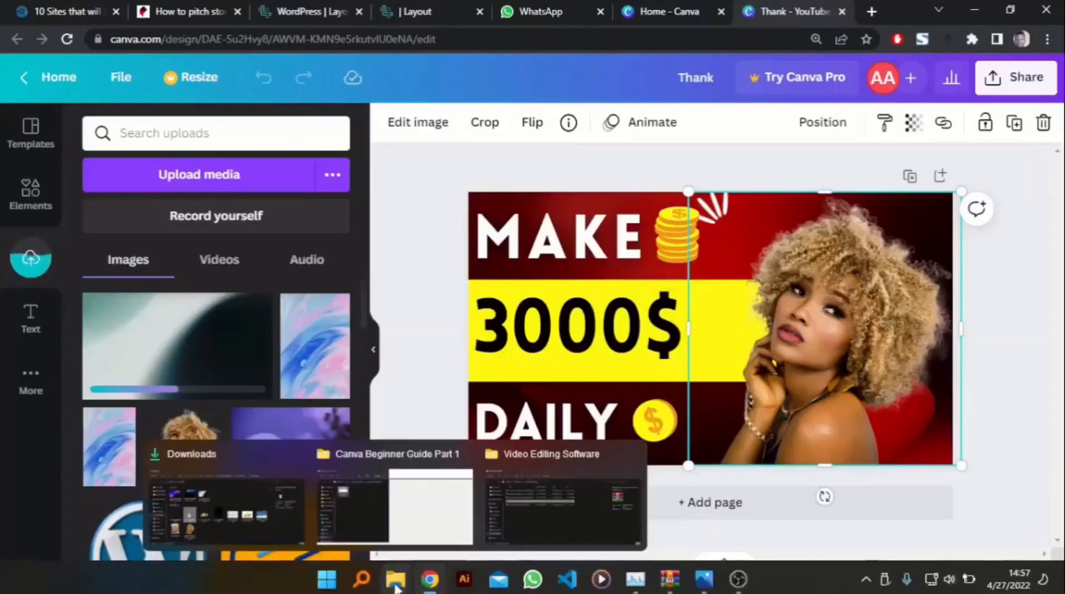
click(237, 531)
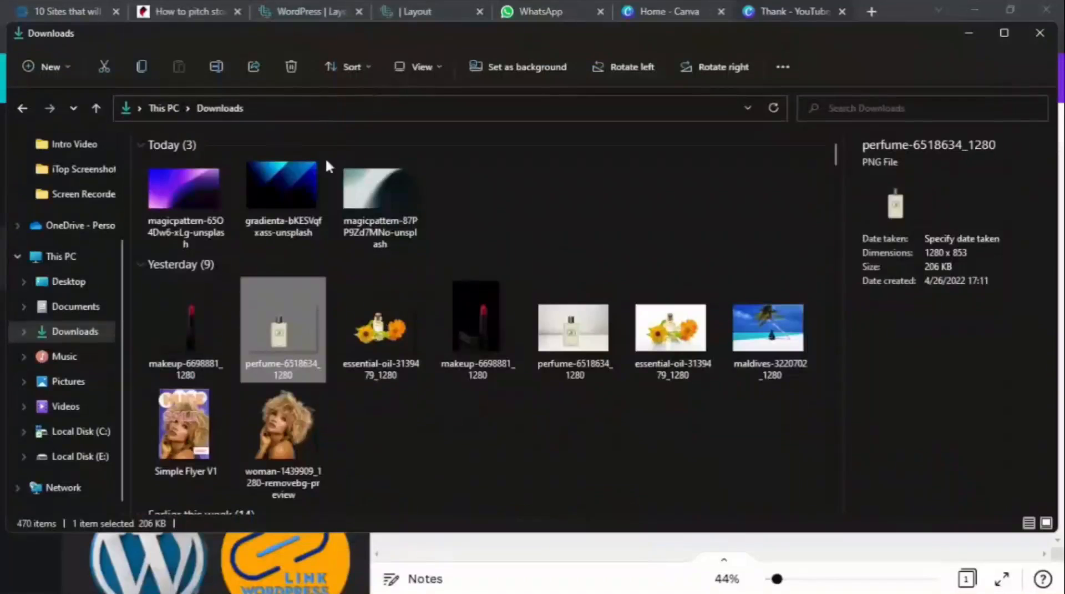
Step: View the essential oil, lipstick and perfume cutout images in Photos and return to the Downloads folder
double_click(394, 335)
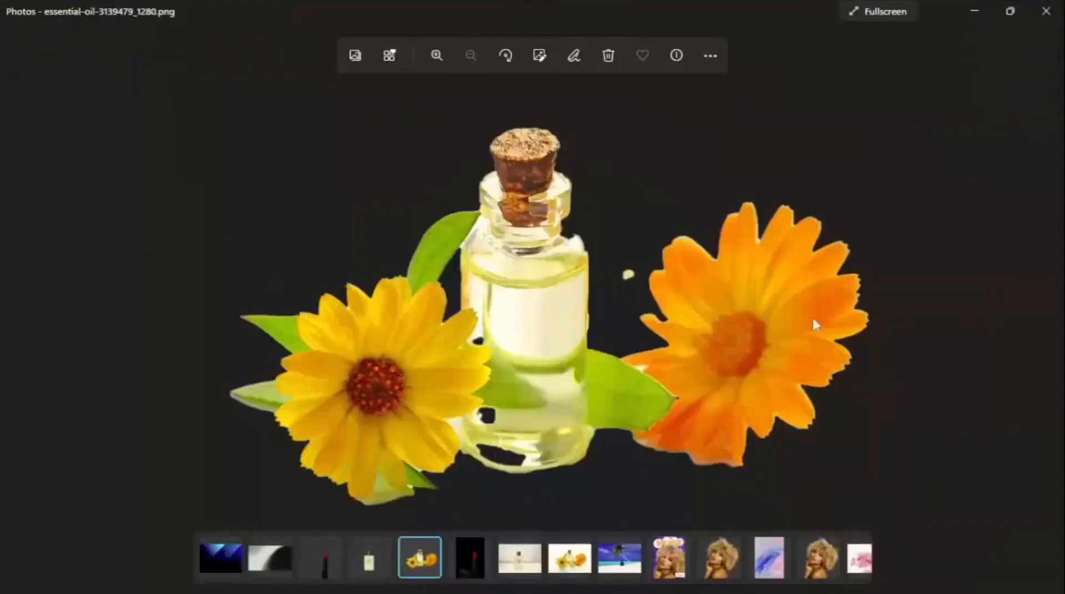
click(21, 309)
click(20, 309)
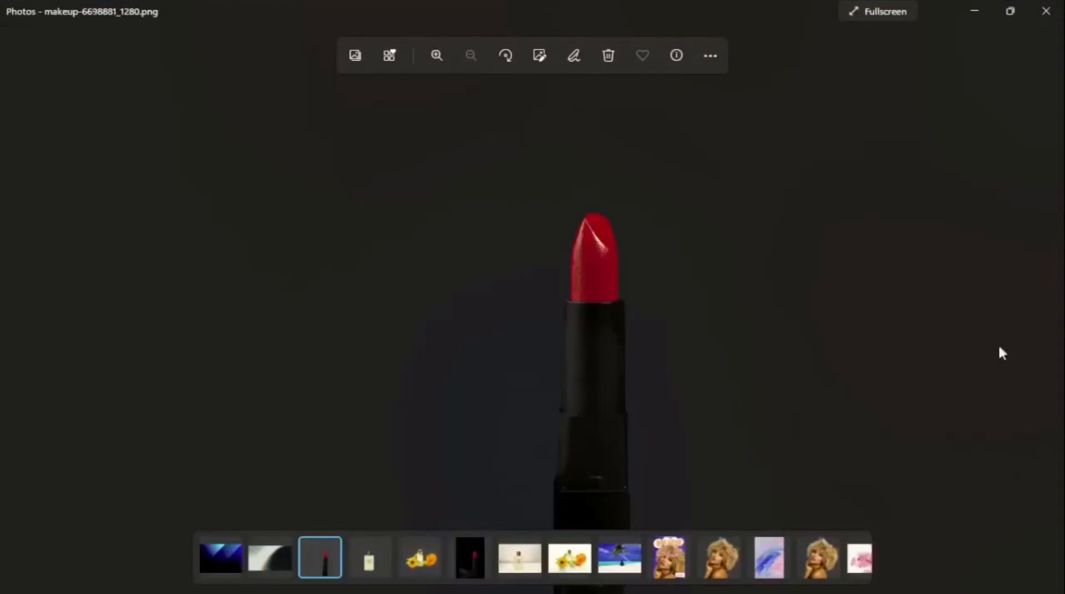
click(1044, 313)
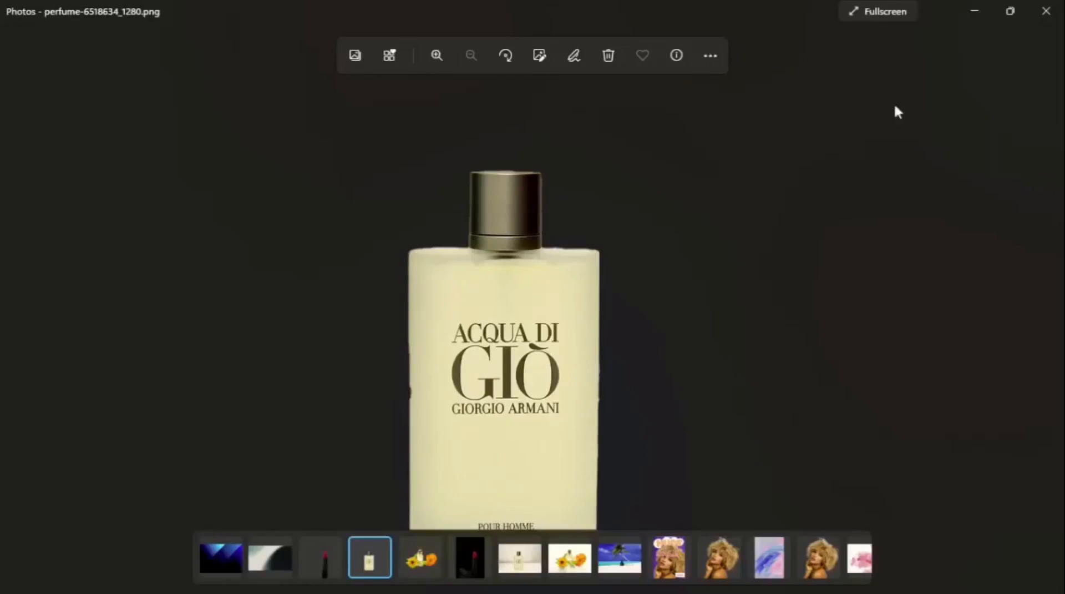
click(972, 12)
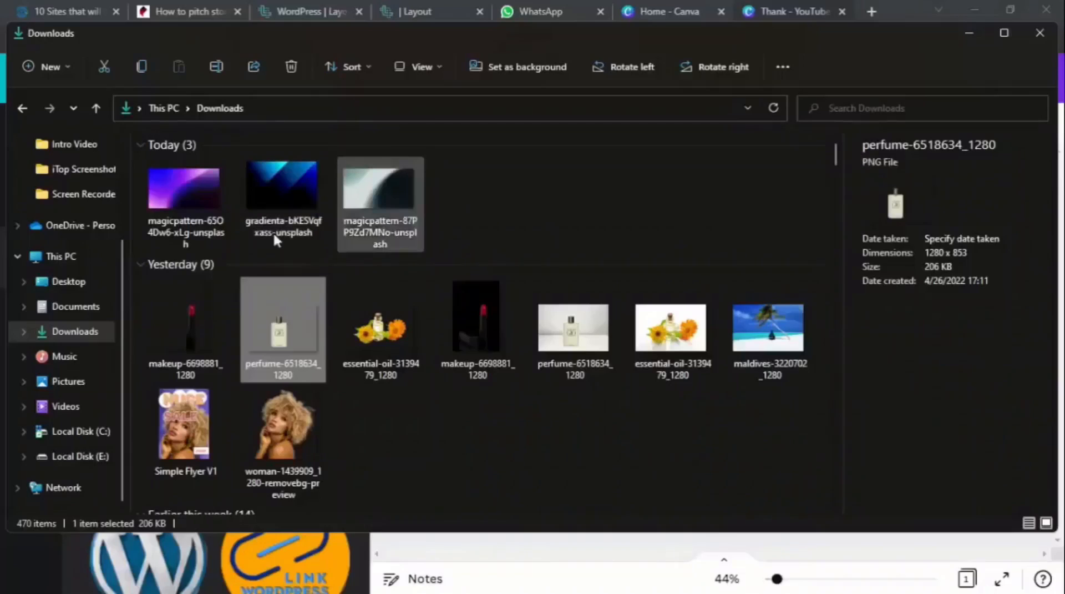
Step: Upload the blue "gradienta" and purple "magicpattern" gradient images from the Downloads folder into Canva
click(195, 208)
click(280, 192)
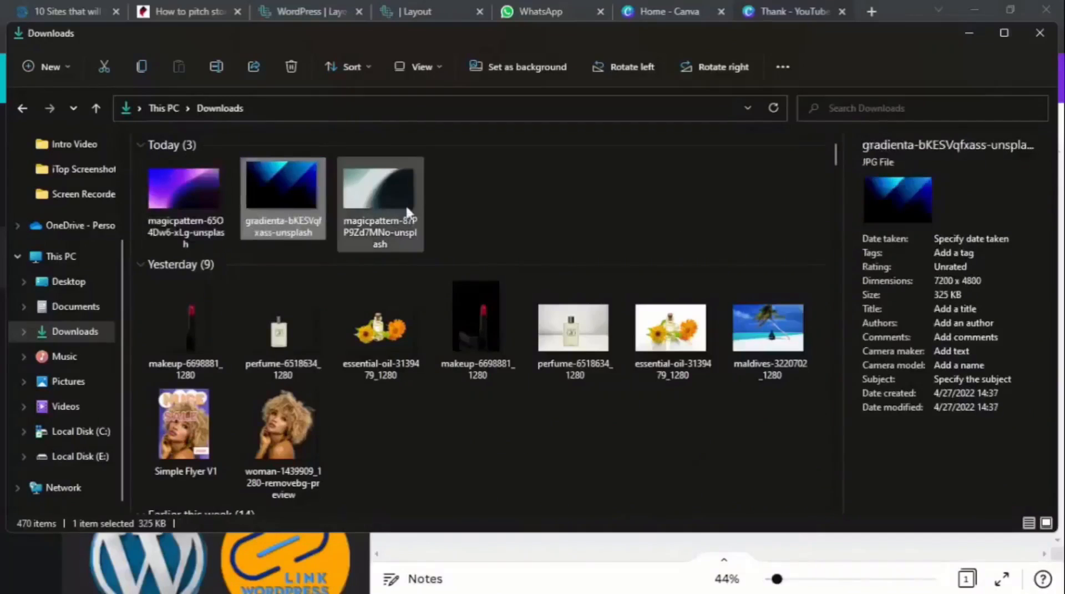
click(380, 194)
drag(284, 42, 880, 229)
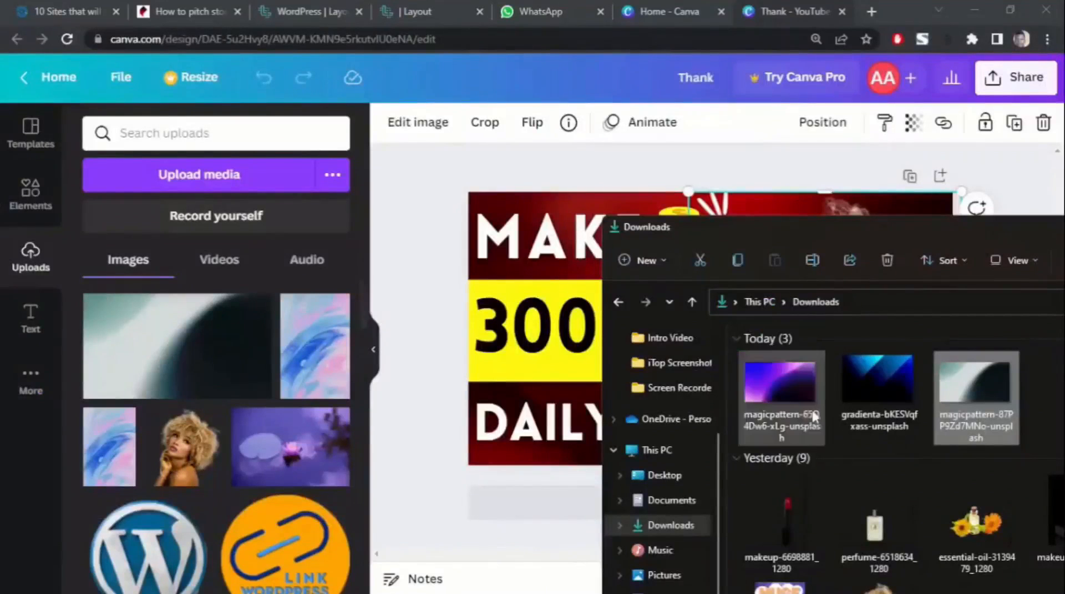
click(868, 381)
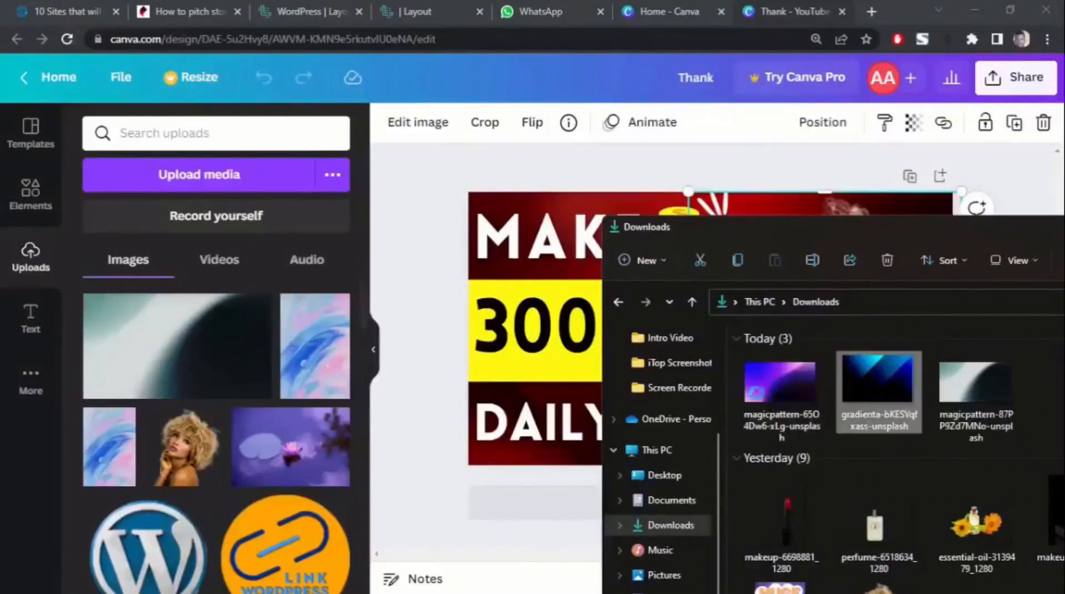
drag(781, 382, 440, 387)
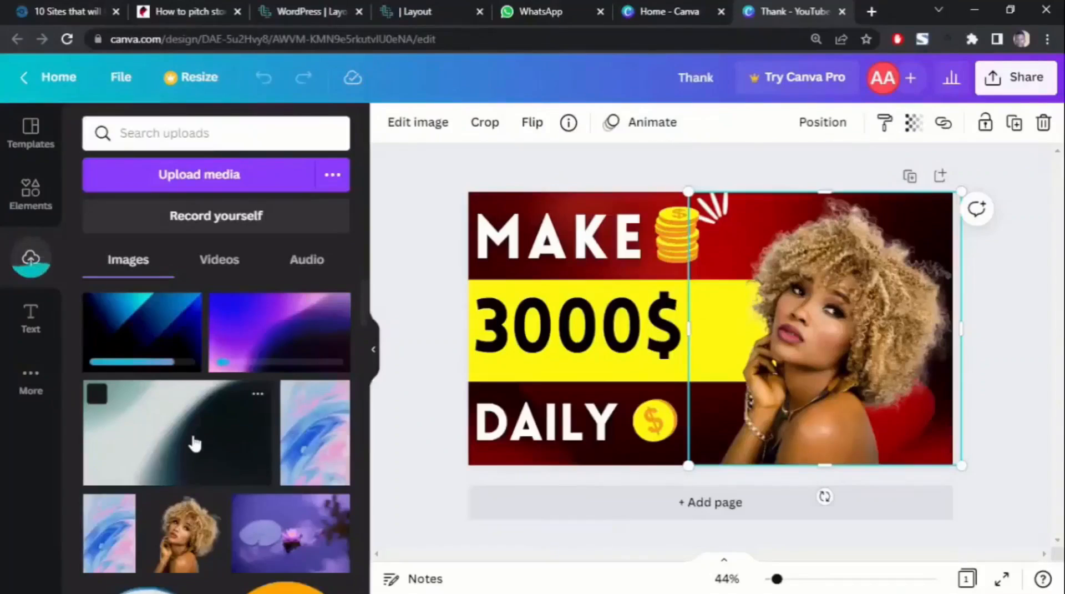
Step: Add the uploaded pale teal and black gradient image to the thumbnail and enlarge it to cover the whole page
click(194, 442)
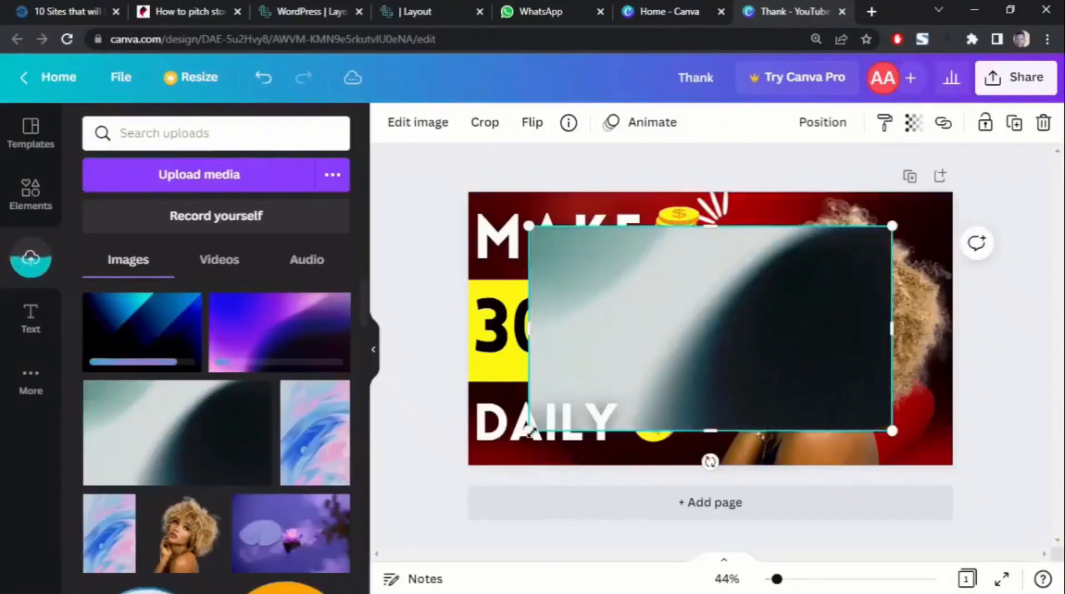
drag(529, 431, 468, 465)
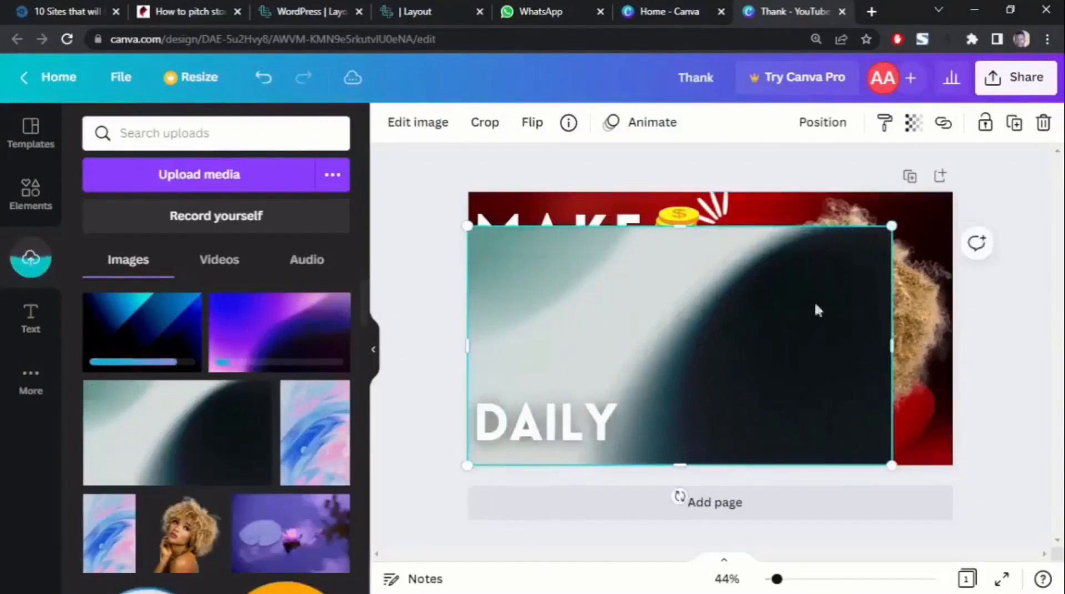
drag(892, 225, 953, 191)
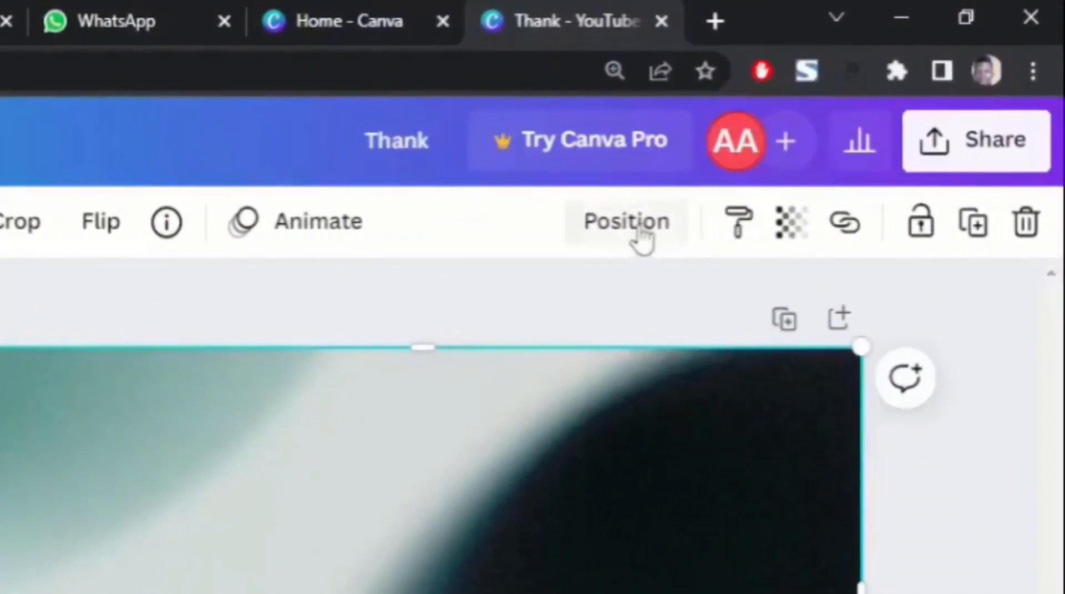
Step: Send the gradient image to the back as the thumbnail's background and select the woman's cutout
click(825, 125)
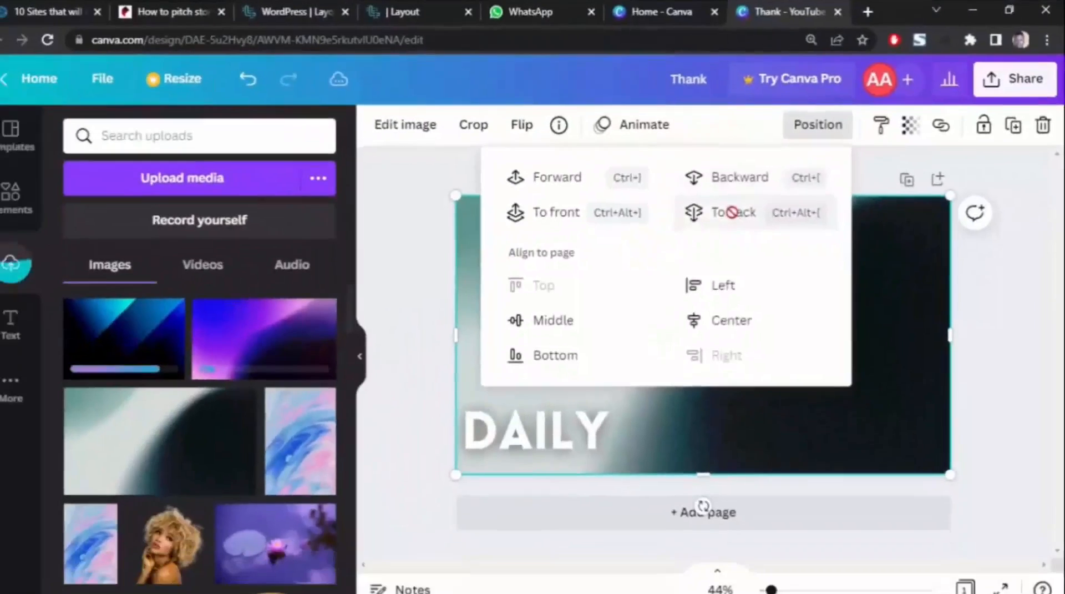
click(561, 323)
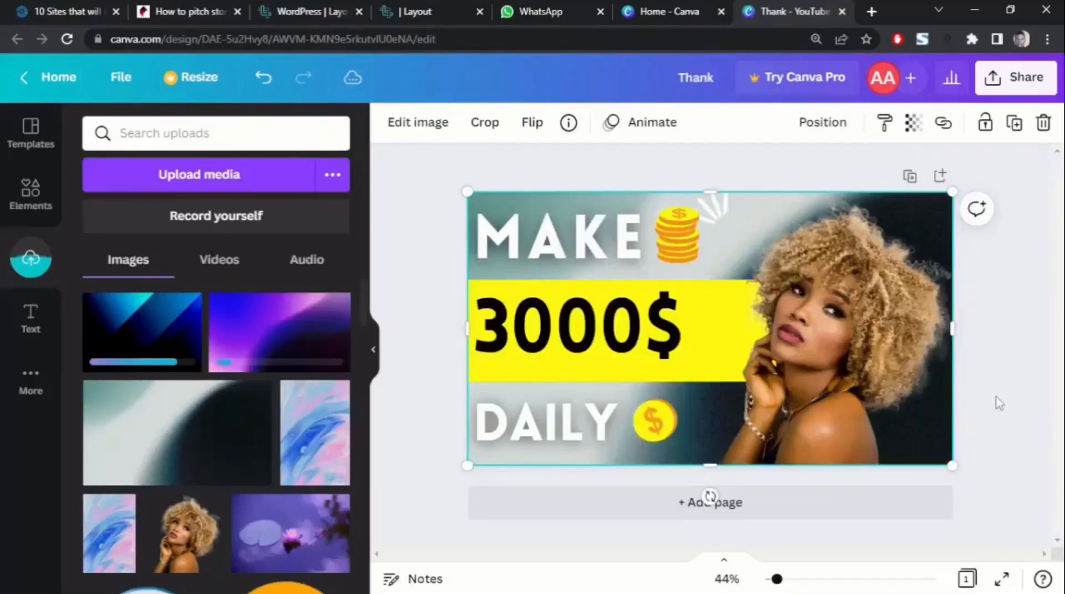
click(722, 337)
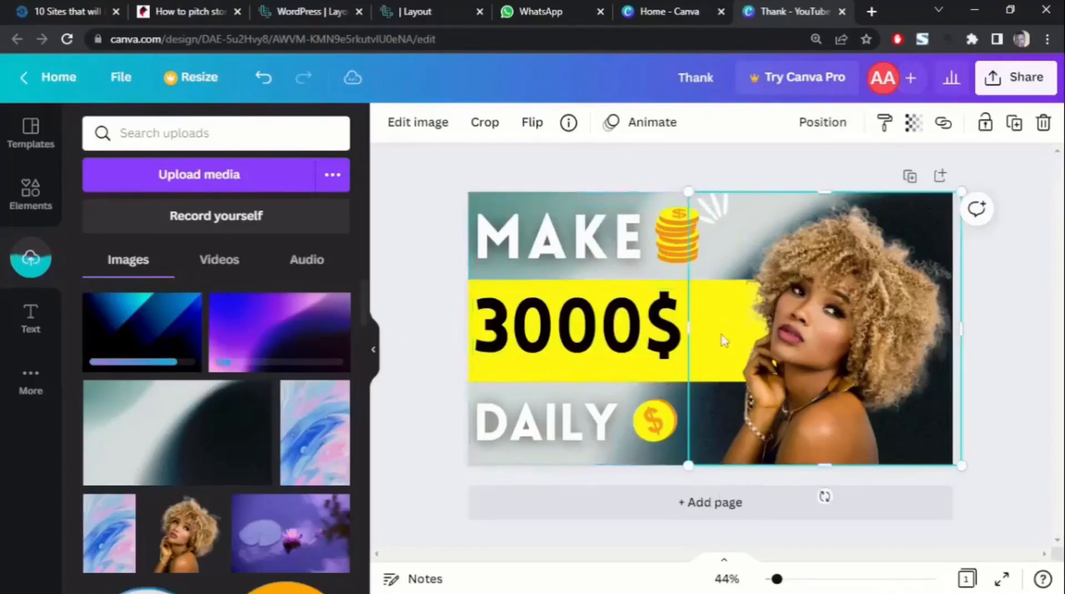
Step: Try light grey, tan and teal from the photo colors on the yellow band behind the 3000$ text
click(511, 366)
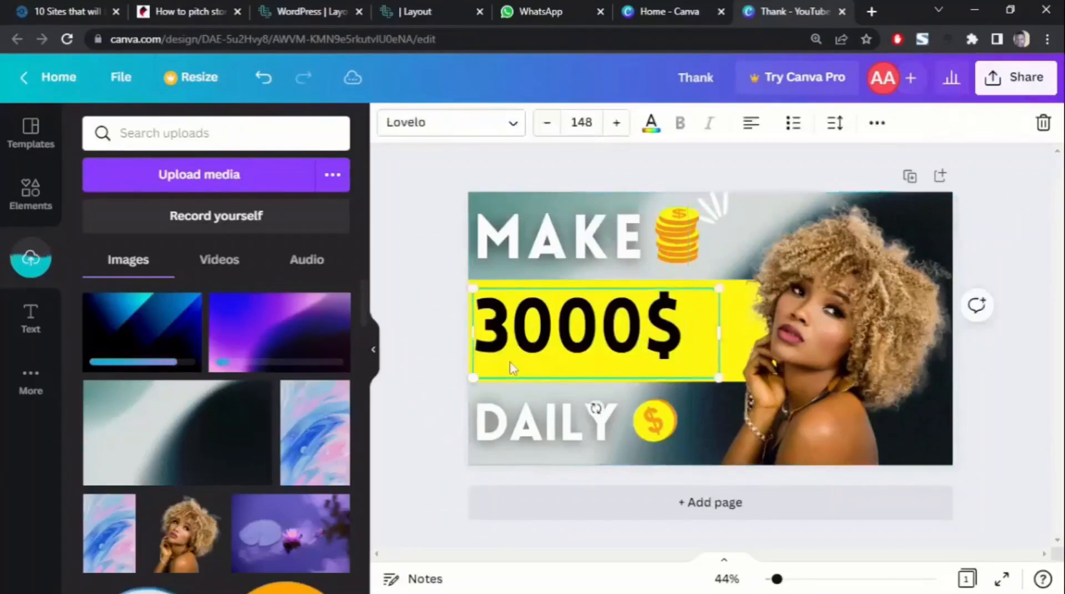
click(494, 286)
click(441, 351)
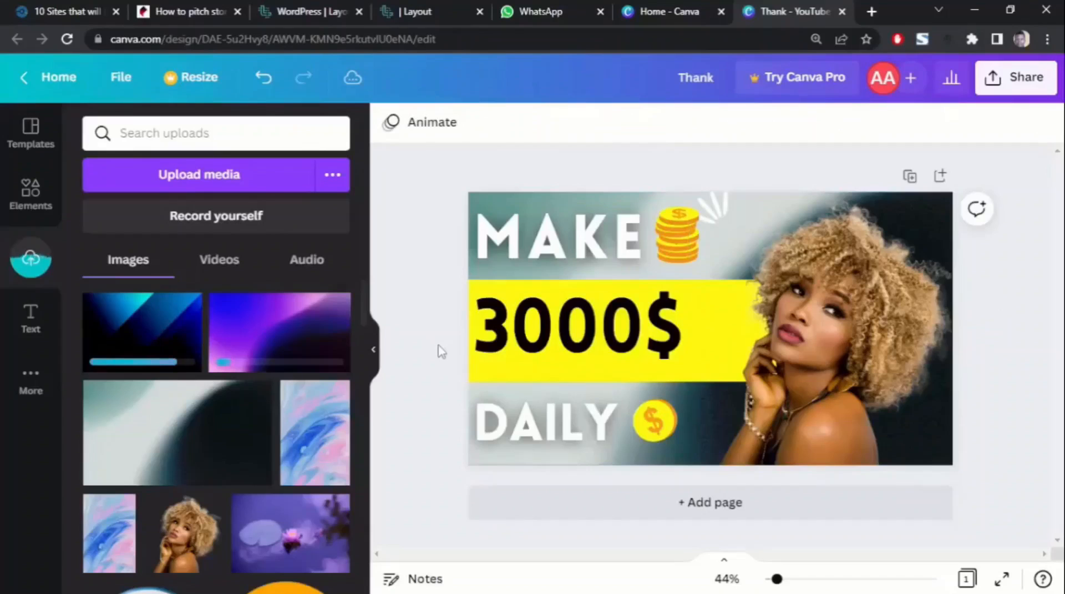
scroll(441, 351, up, 1)
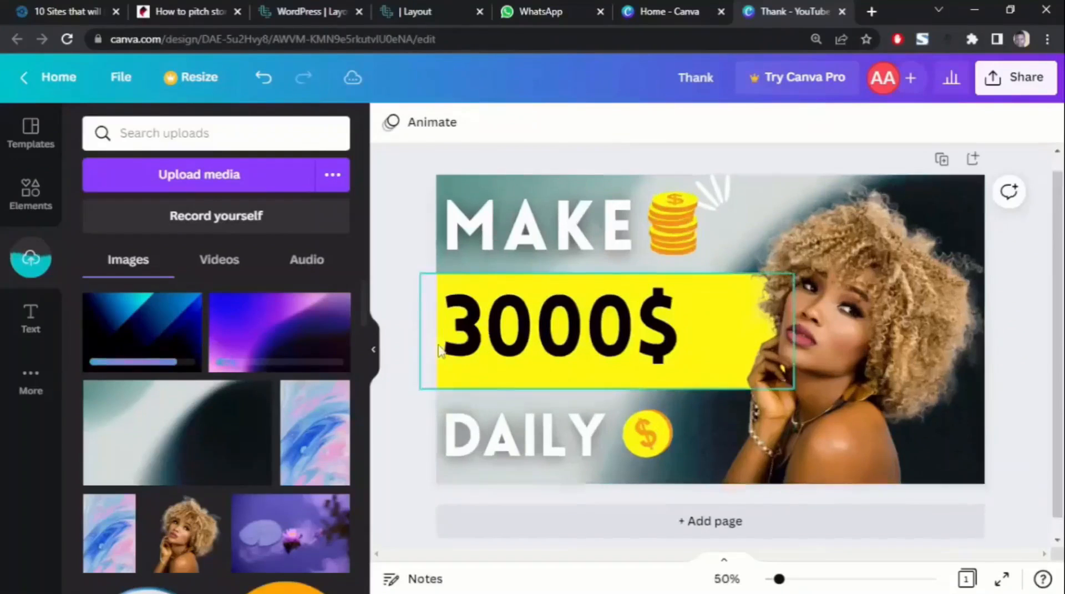
click(439, 386)
click(390, 125)
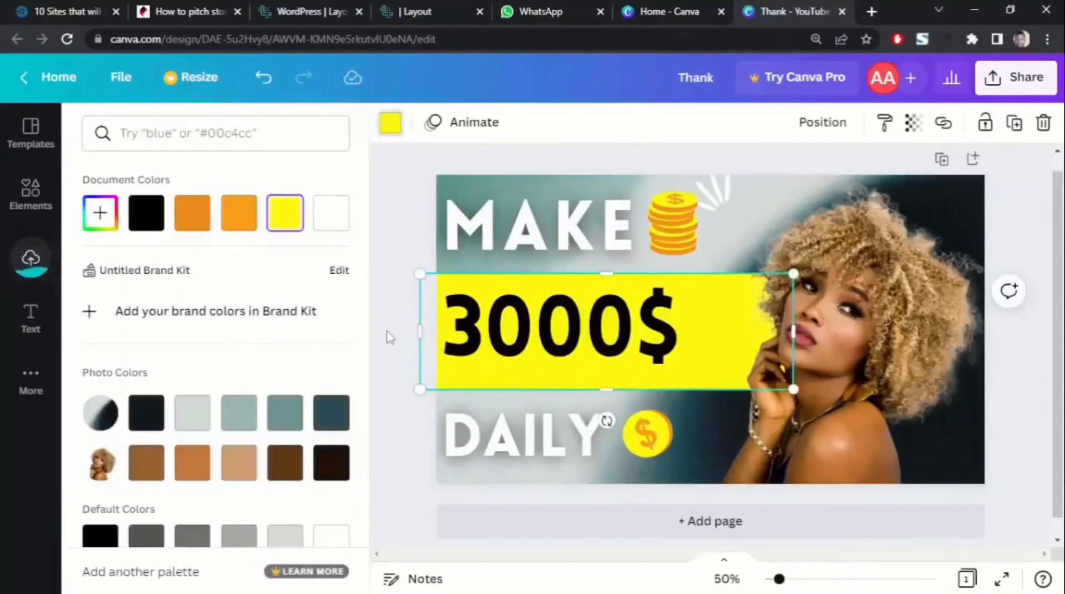
click(194, 413)
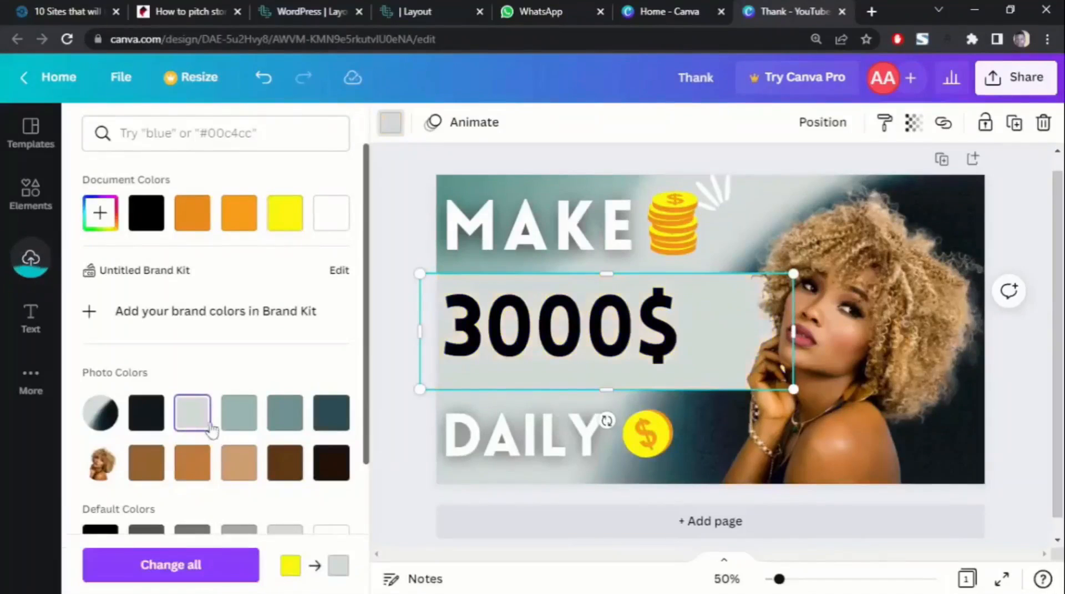
click(238, 476)
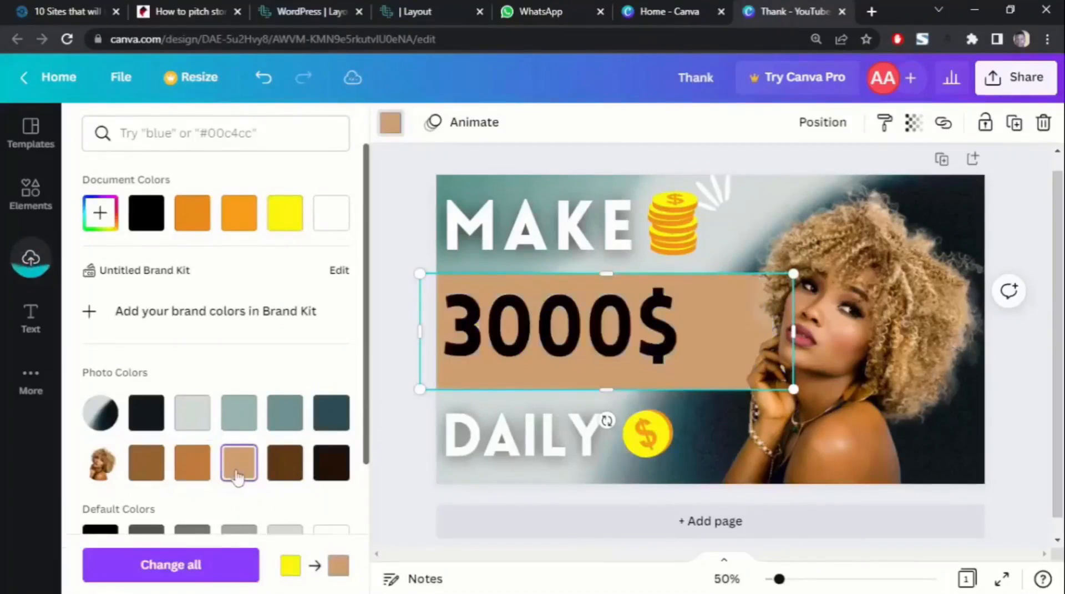
click(285, 416)
click(194, 414)
click(284, 413)
Step: Resize the band behind the 3000$ text to about 864 by 230 and give it a custom light orange color
drag(551, 389, 551, 371)
click(400, 422)
click(444, 355)
click(392, 124)
click(99, 212)
click(308, 388)
click(863, 482)
drag(682, 322, 793, 333)
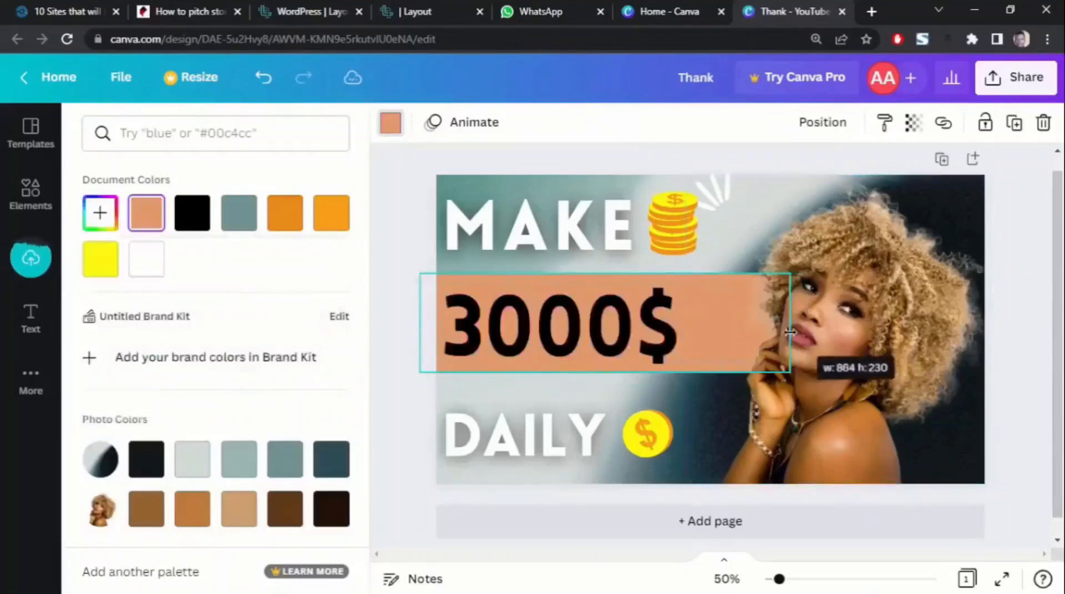
Step: Replace the 3000$ text with "$30"
double_click(647, 328)
key(BackSpace)
key(BackSpace)
key(Delete)
click(446, 327)
text($30)
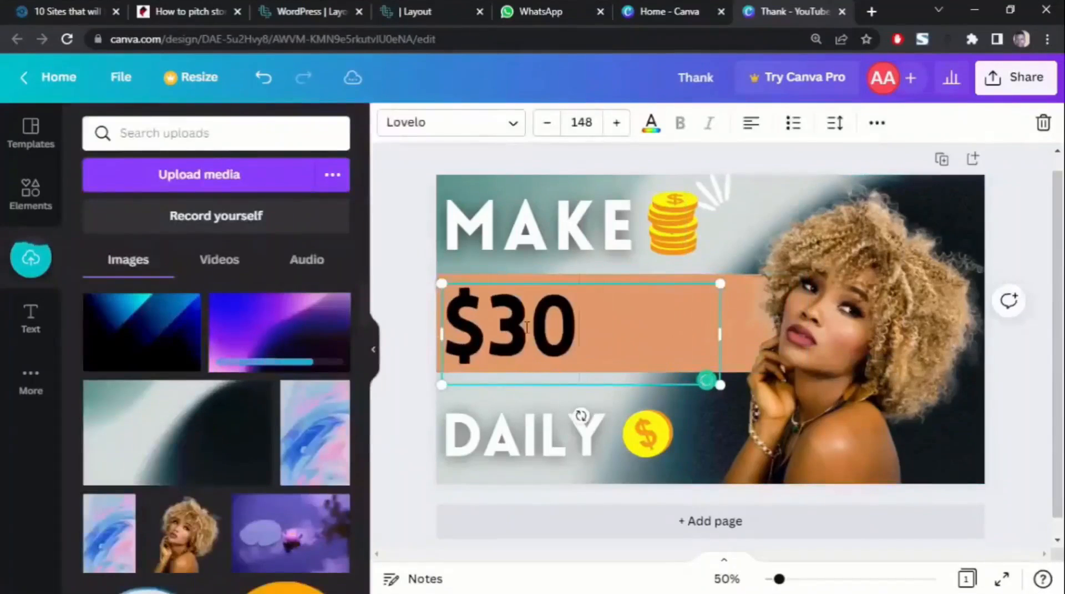
Step: Widen the letter spacing of the $30 text
click(403, 332)
click(546, 335)
click(875, 121)
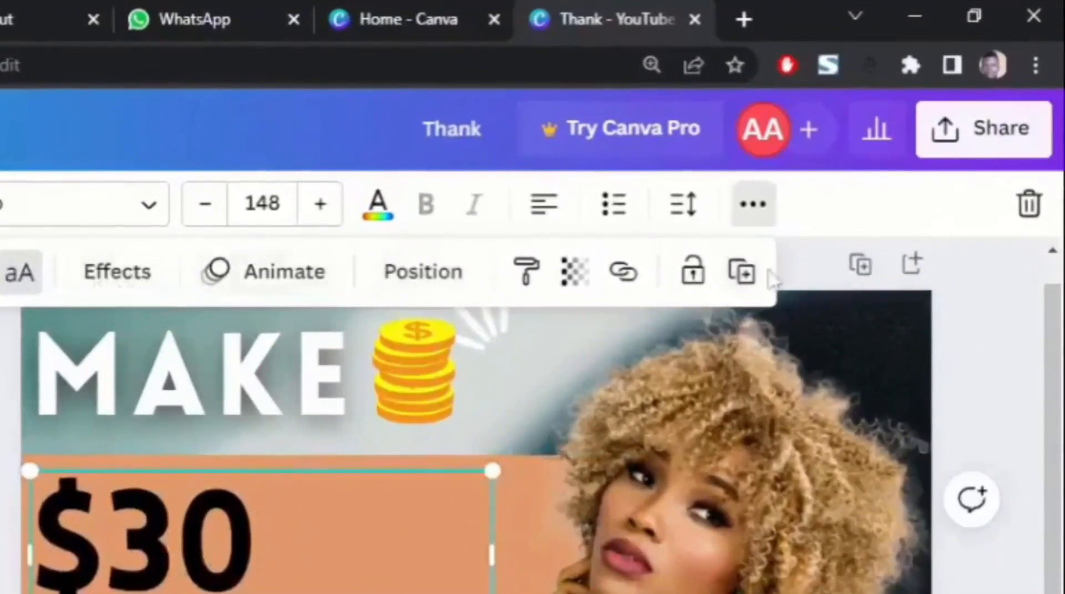
click(731, 177)
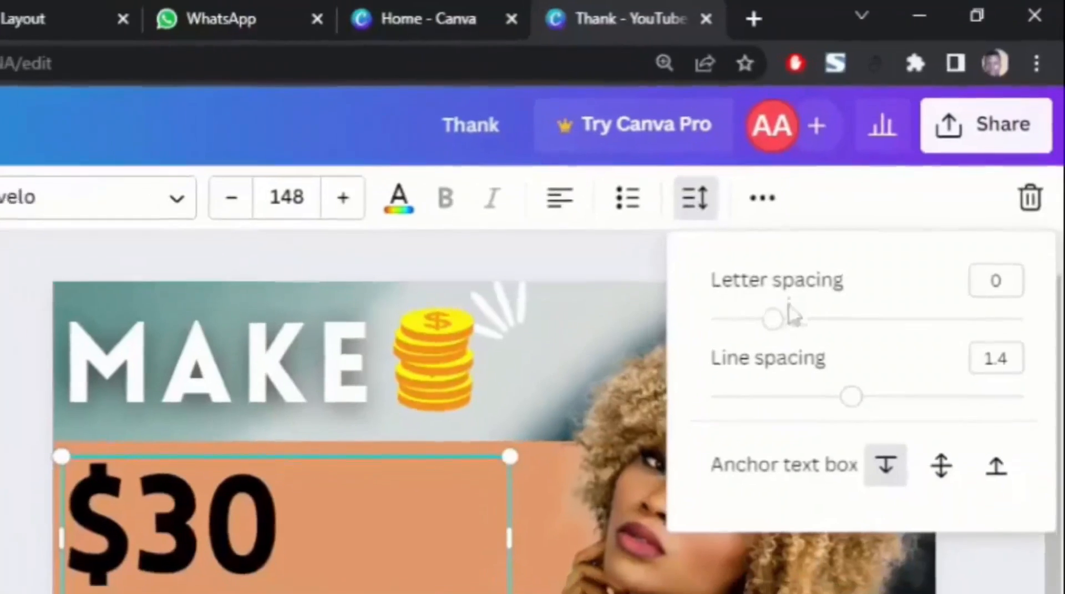
drag(764, 328, 810, 330)
drag(855, 281, 852, 281)
click(187, 438)
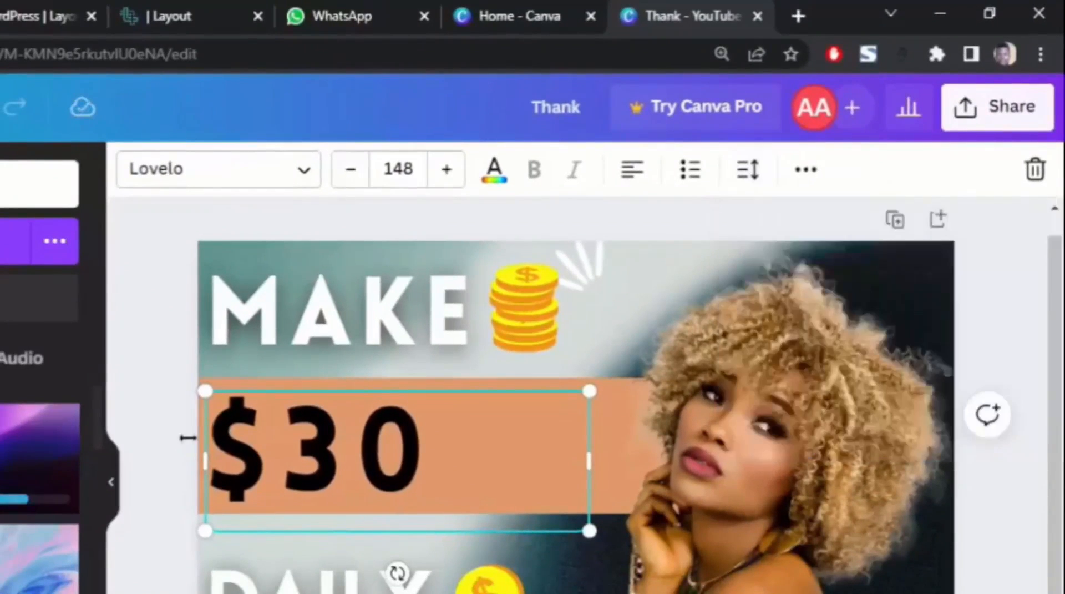
click(175, 423)
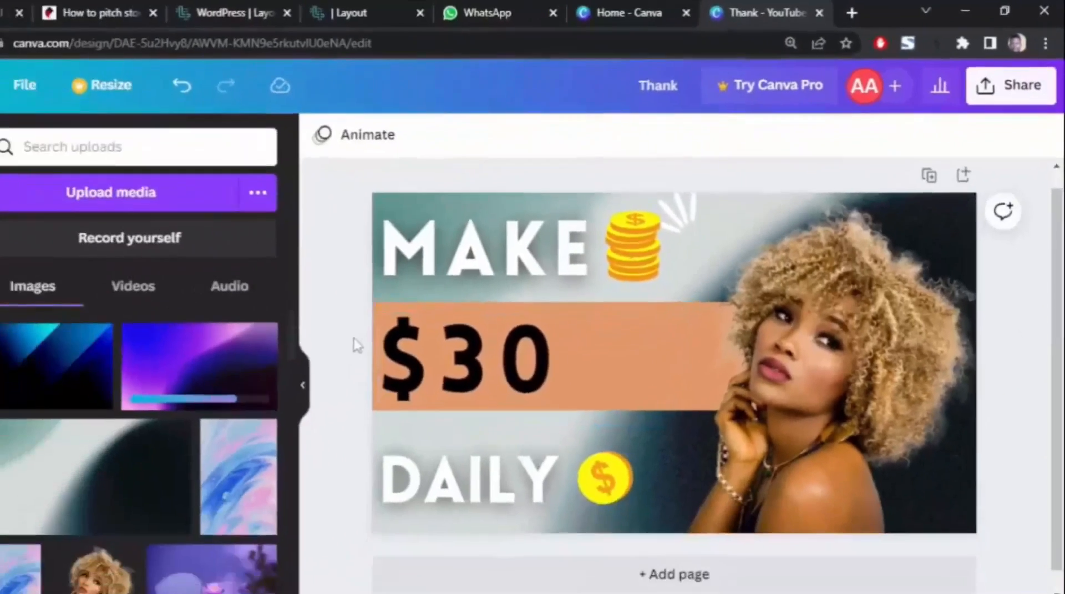
Step: Replace the orange band with a circle in the same orange and move it backward behind the $30 text
click(374, 311)
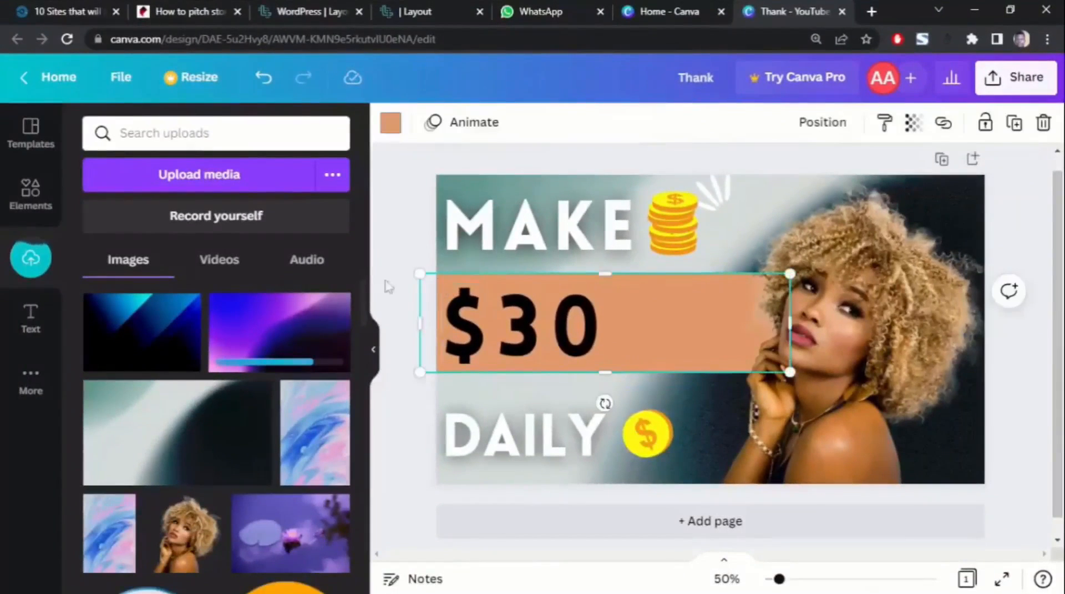
click(27, 200)
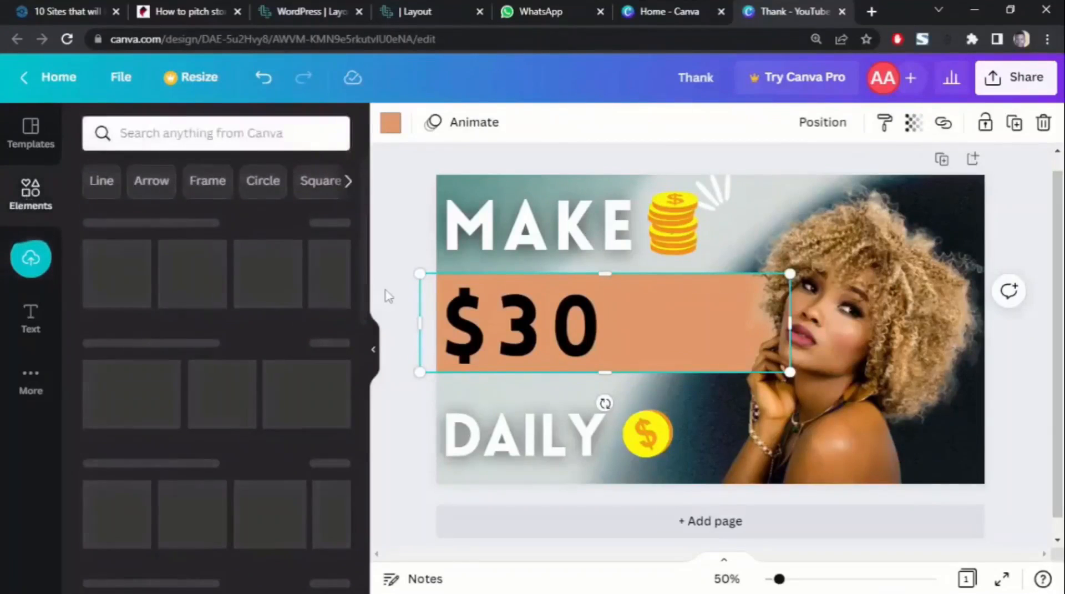
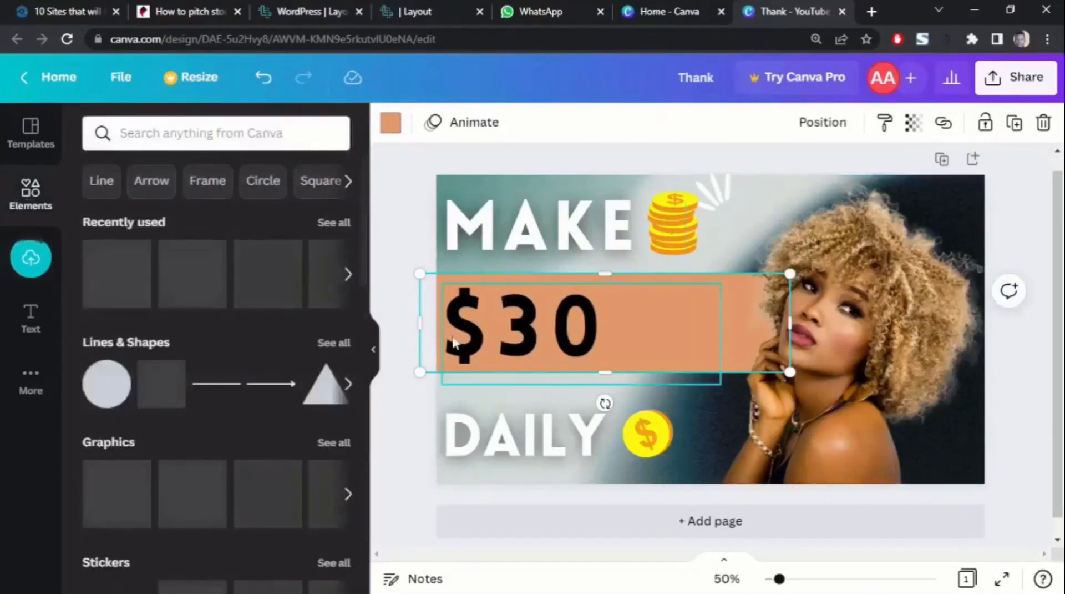
click(375, 348)
click(67, 348)
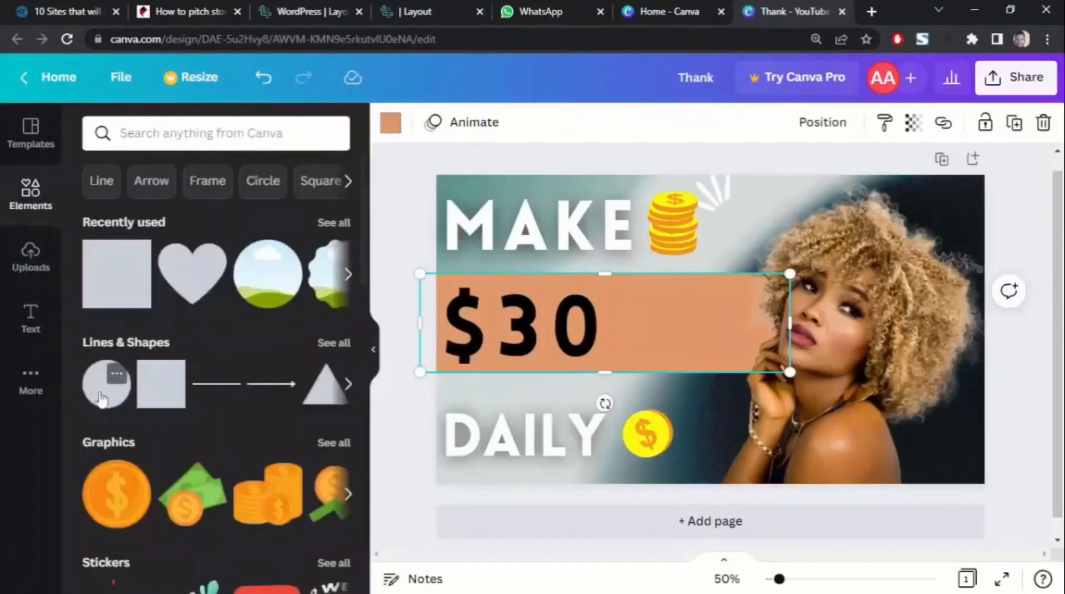
click(106, 383)
drag(710, 328, 520, 322)
click(823, 122)
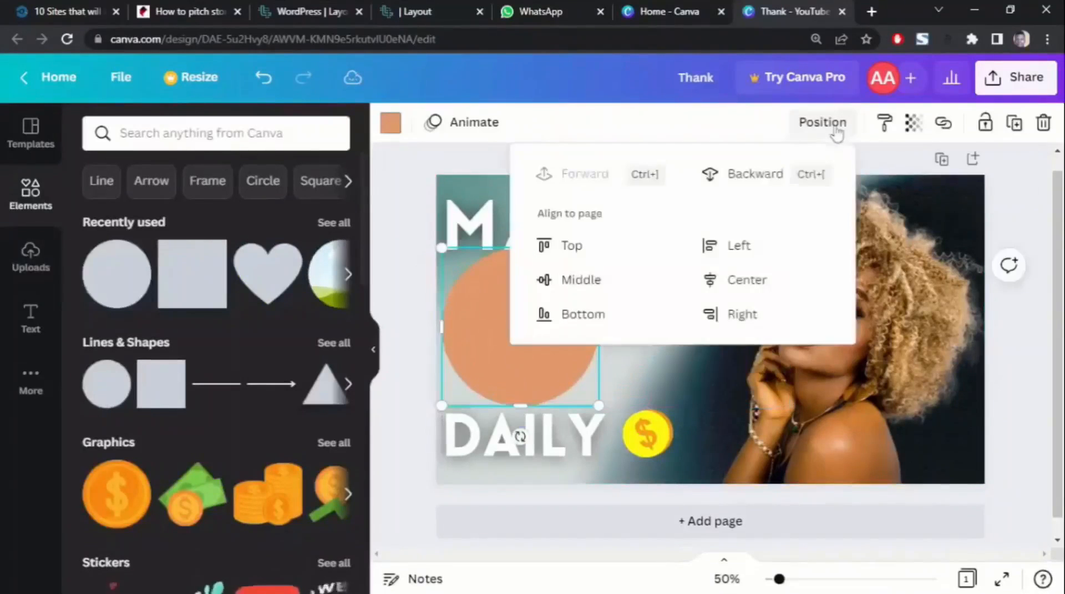
click(763, 183)
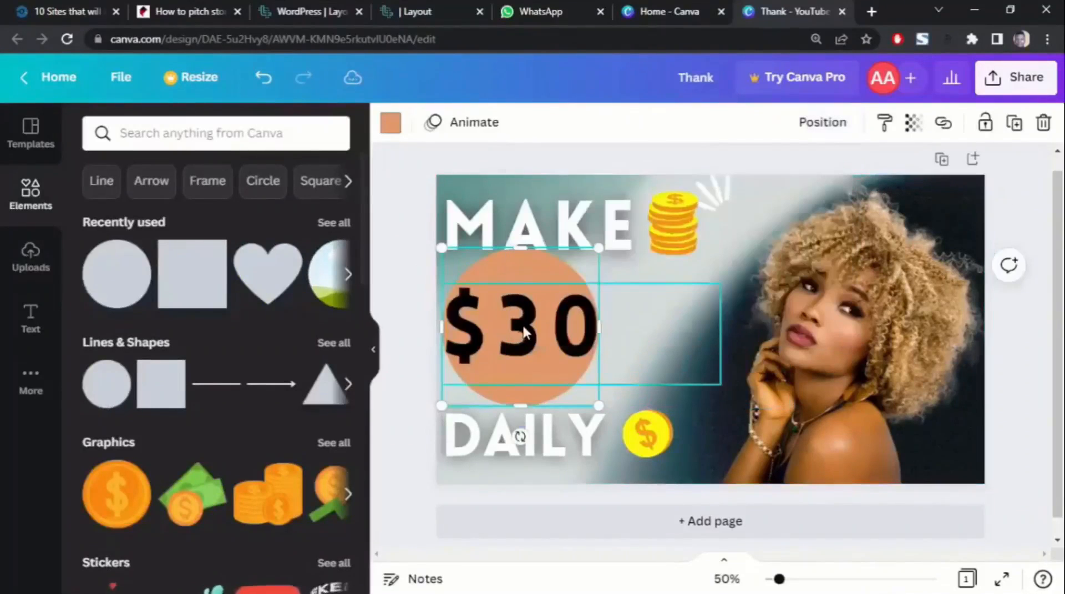
Step: Narrow the $30 text box to about 402 wide, set its letter spacing to 42 and shift it over the circle
click(523, 324)
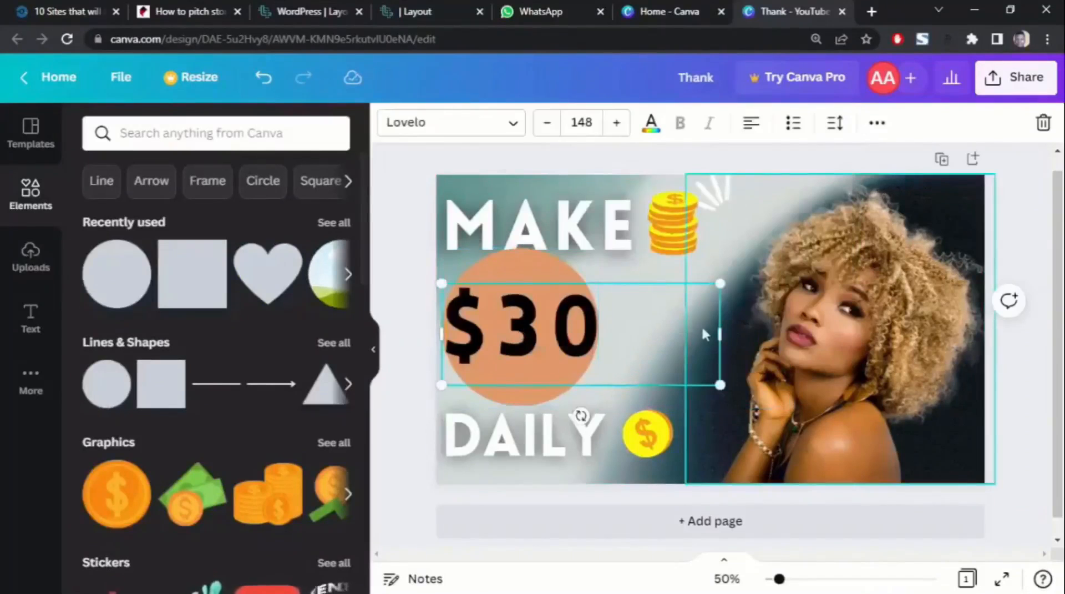
drag(719, 337, 615, 346)
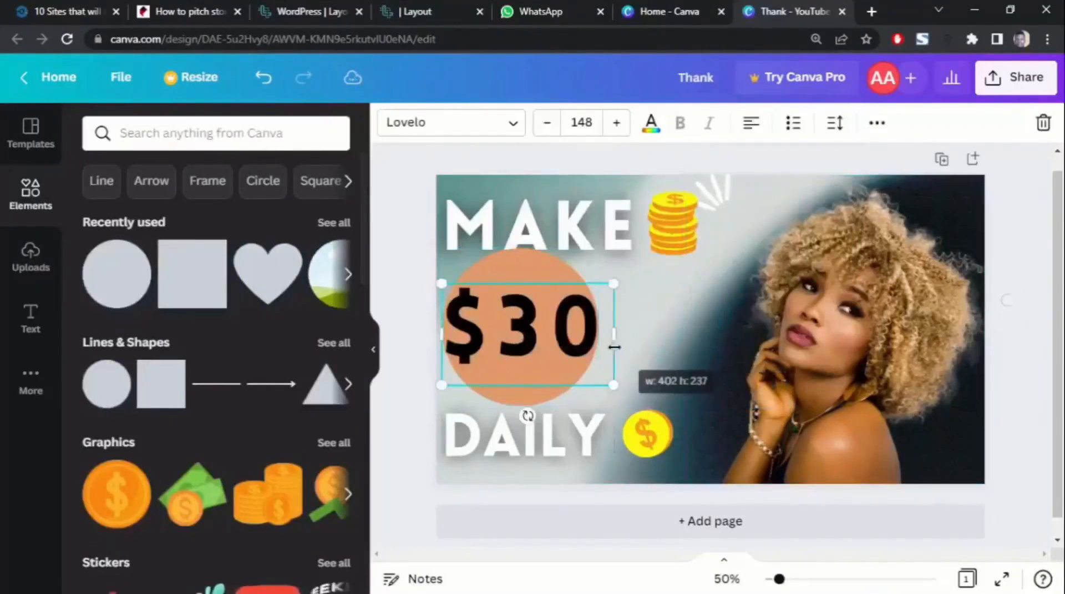
click(836, 125)
drag(909, 206, 893, 204)
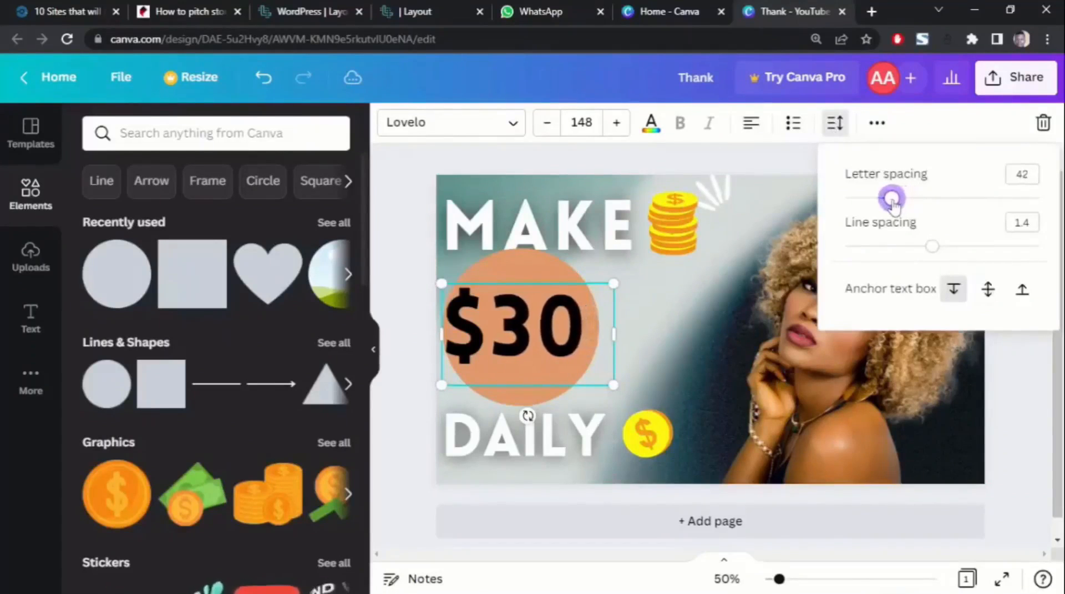
click(924, 127)
drag(509, 321, 518, 329)
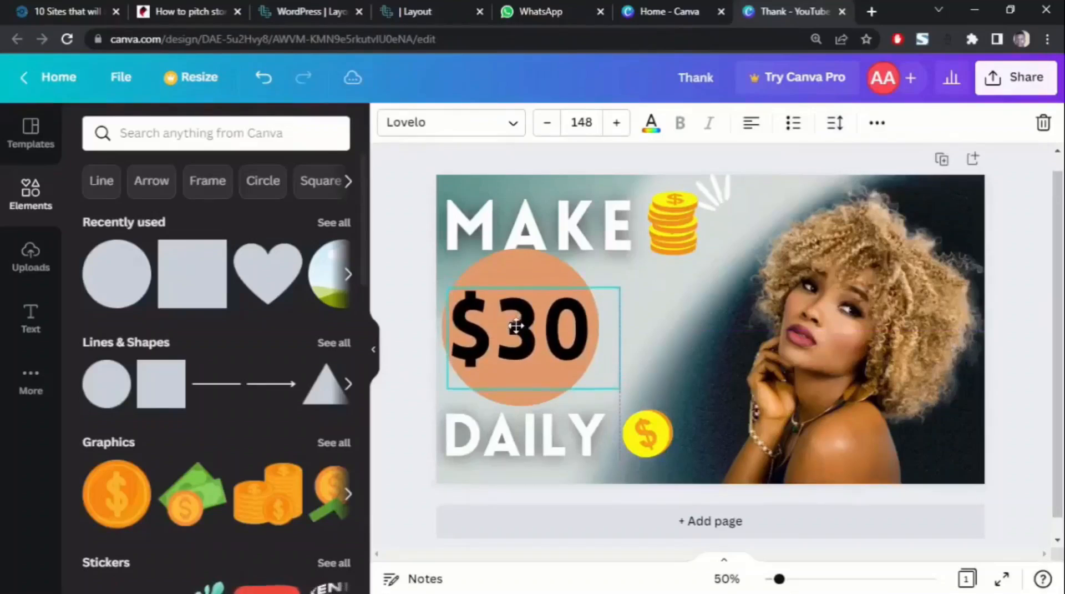
Step: Shrink the orange circle, reduce the $30 text to font size 121 and fit it inside the circle
click(524, 275)
drag(598, 249, 573, 274)
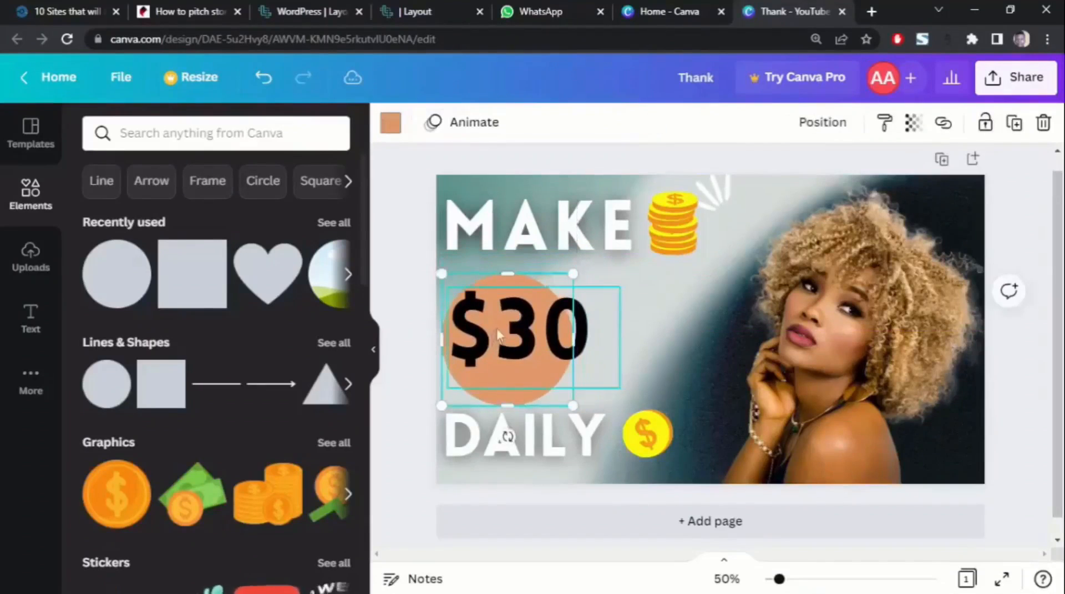
drag(498, 333, 485, 336)
drag(438, 295, 467, 315)
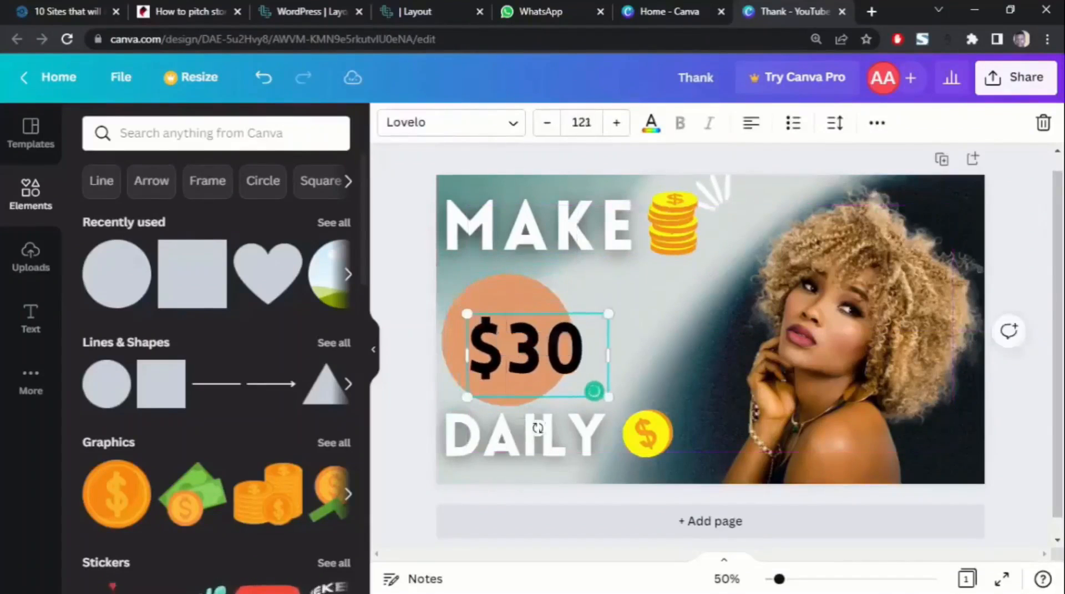
click(413, 343)
drag(524, 361, 508, 351)
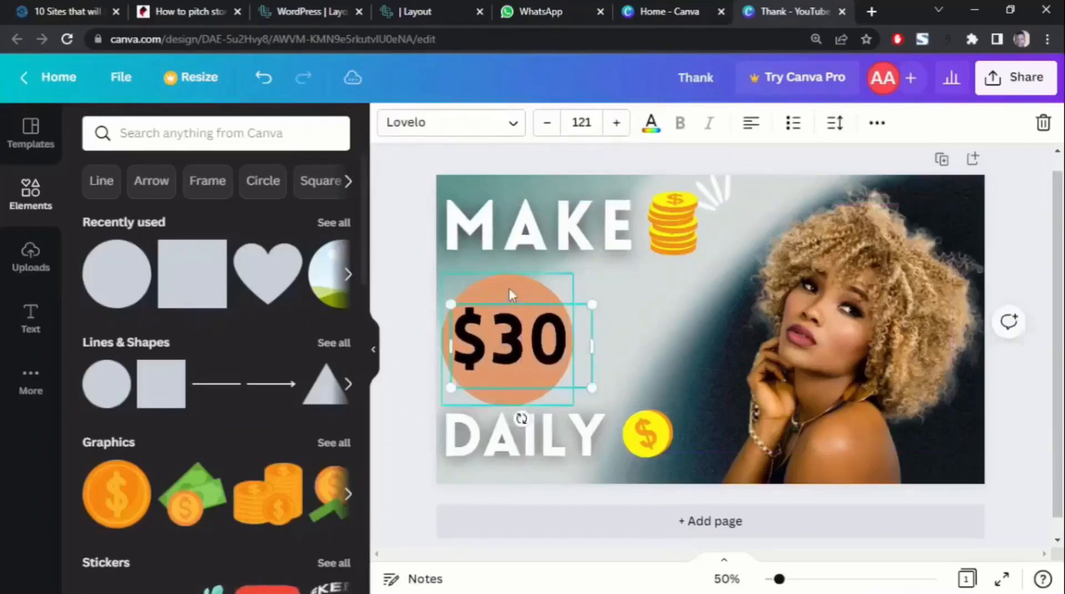
Step: Group the orange circle with the $30 text and place the group midway between the MAKE and DAILY lines, slightly indented
click(508, 285)
shift+click(476, 305)
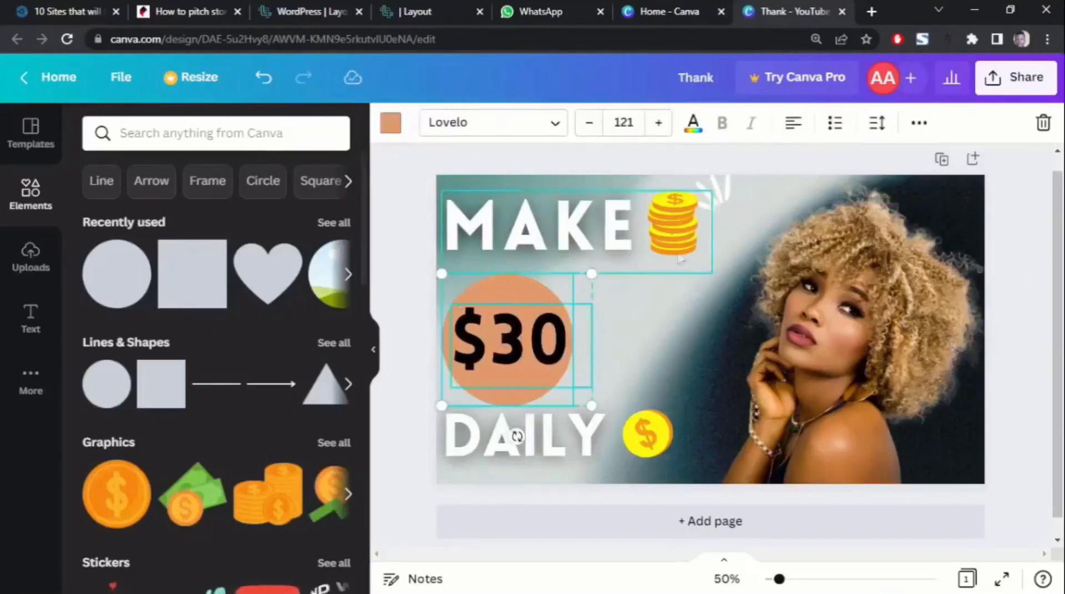
click(505, 291)
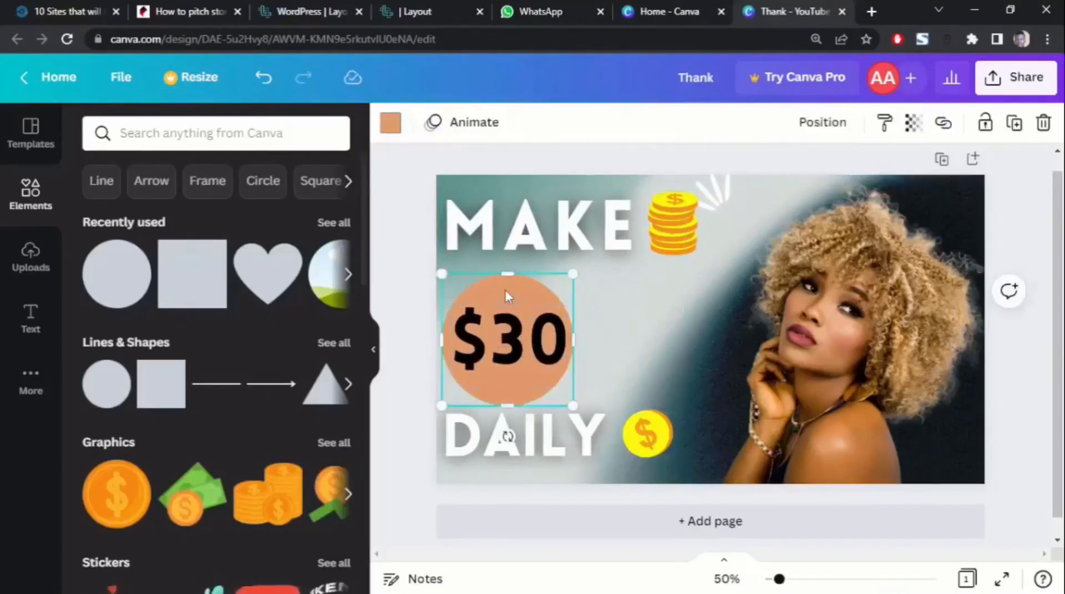
shift+click(577, 314)
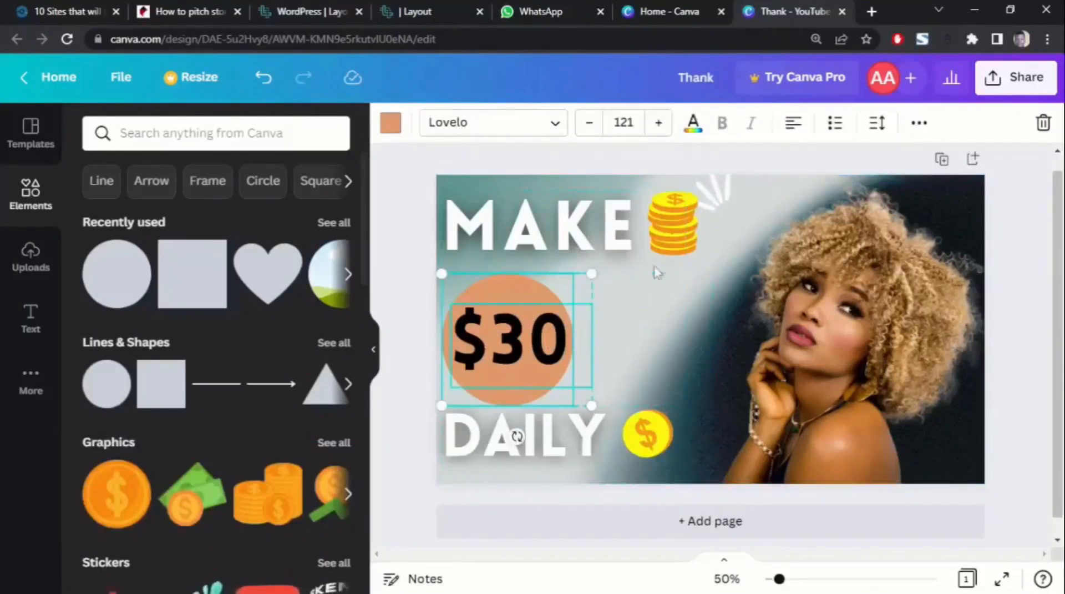
click(920, 122)
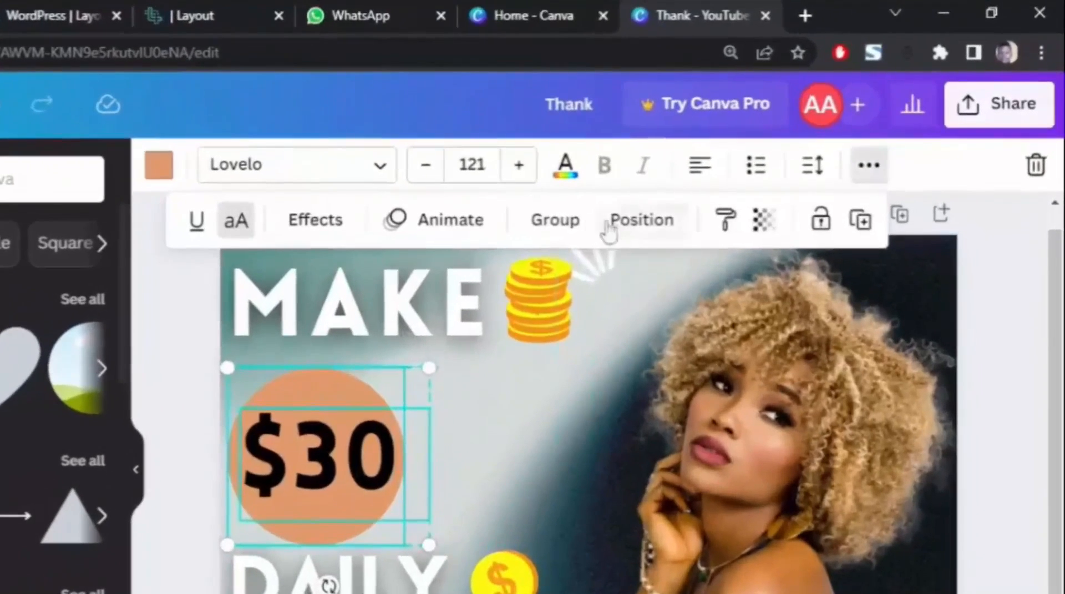
click(554, 219)
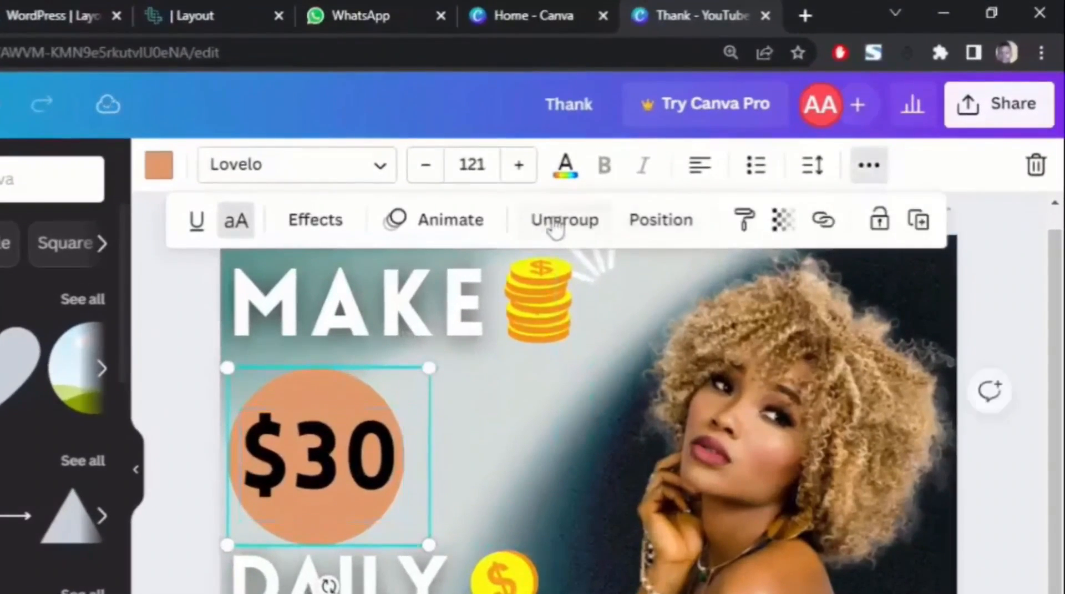
click(1010, 218)
mouse_move(291, 458)
mouse_down()
mouse_move(356, 443)
mouse_move(294, 444)
mouse_up()
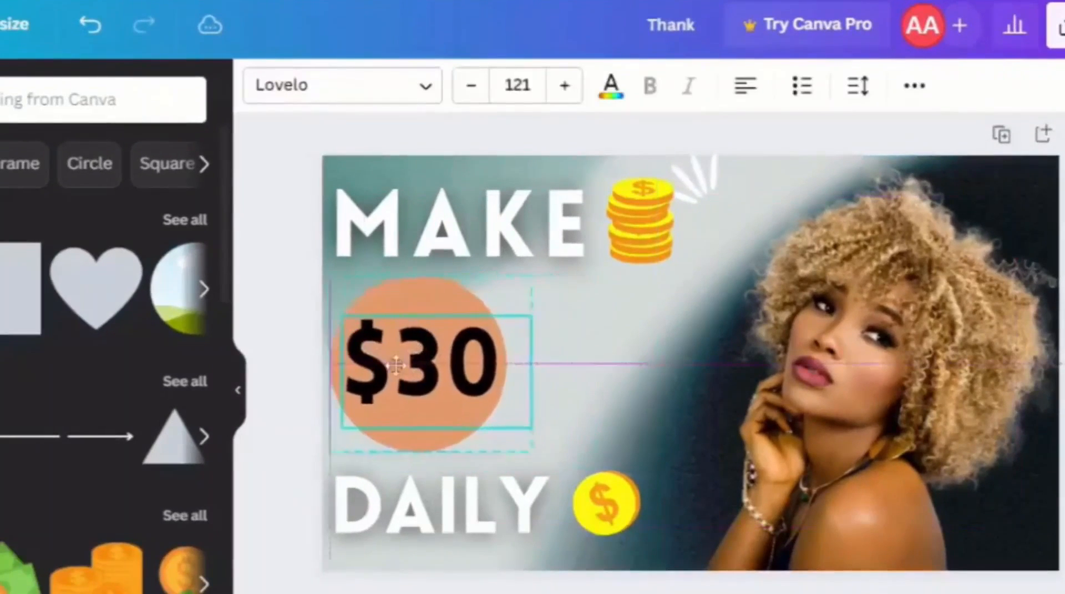
drag(395, 364, 419, 364)
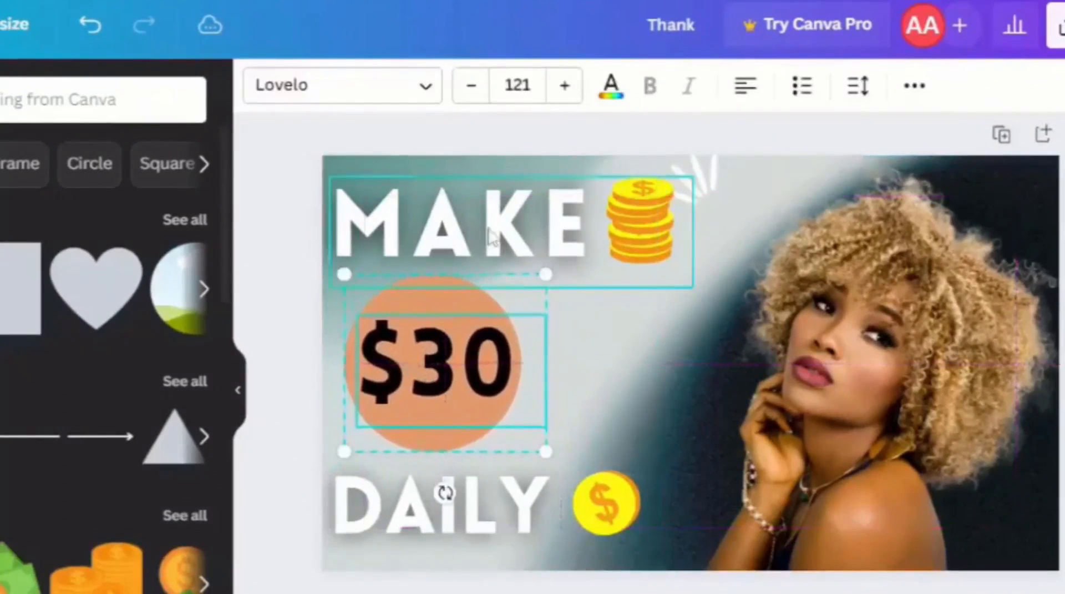
Step: Replace the heading word MAKE with "GET UP"
click(499, 237)
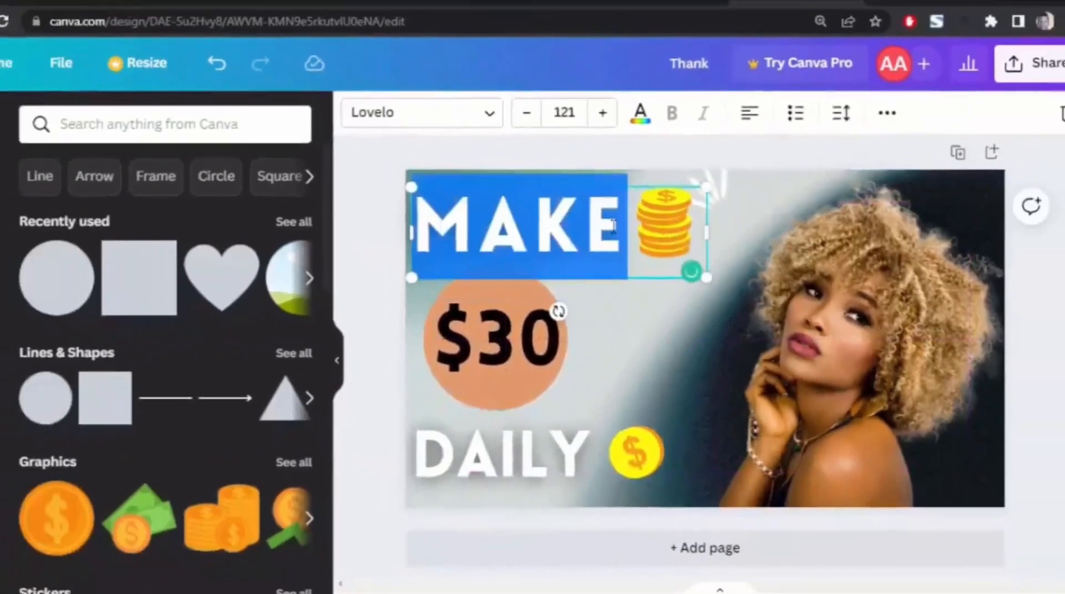
key(BackSpace)
key(BackSpace)
key(BackSpace)
key(BackSpace)
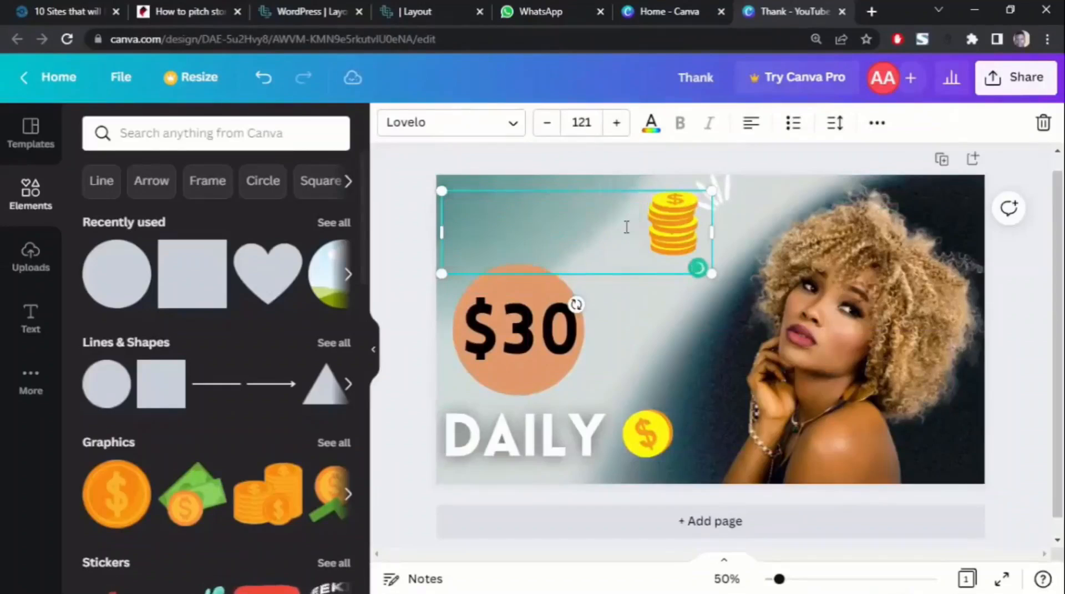
text(GET UP)
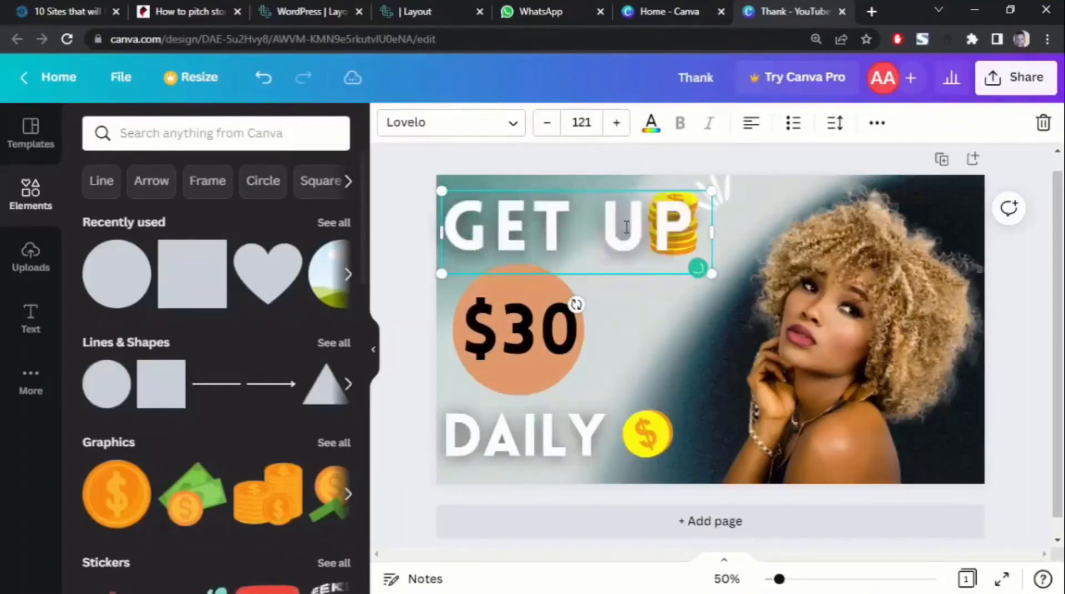
Step: Extend the heading to "GET UP TO", fit it on one line at font size 75.7, and move the coin stack beyond its end
key(Return)
text(TO)
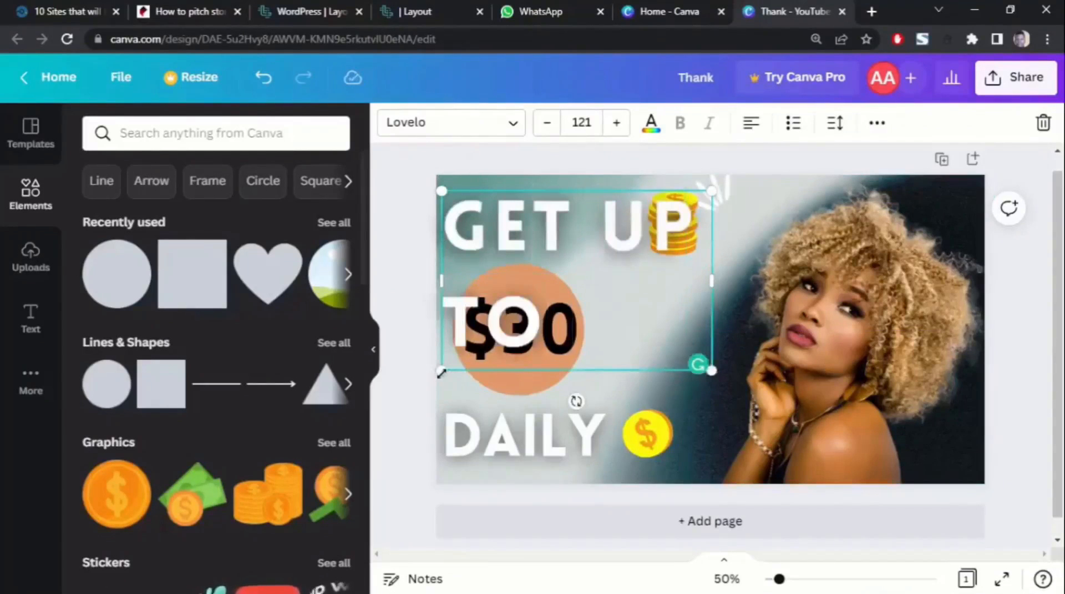
drag(441, 371, 445, 258)
drag(712, 190, 713, 173)
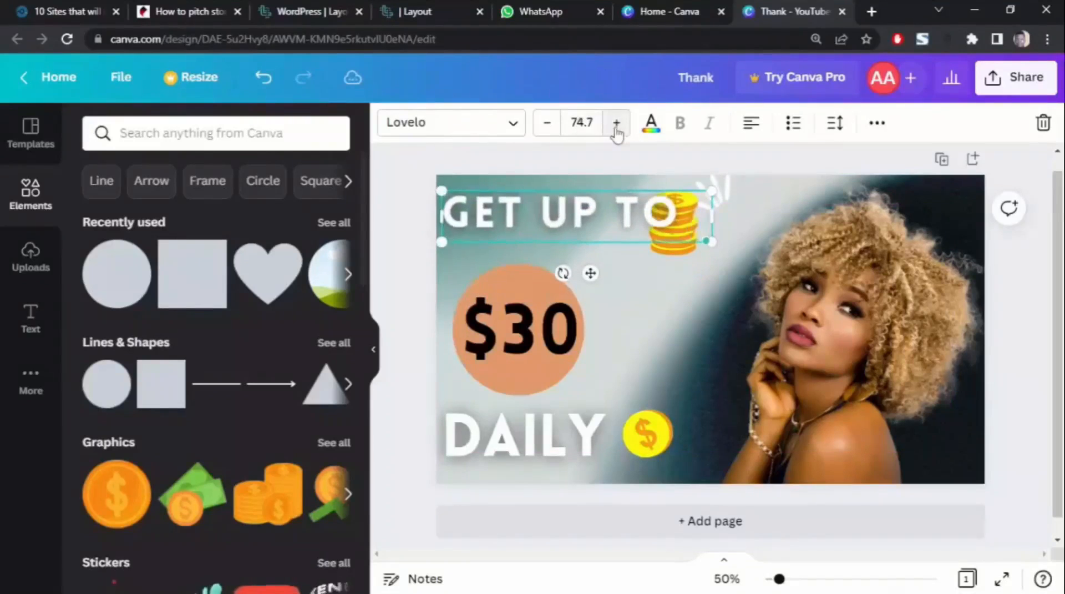
click(616, 127)
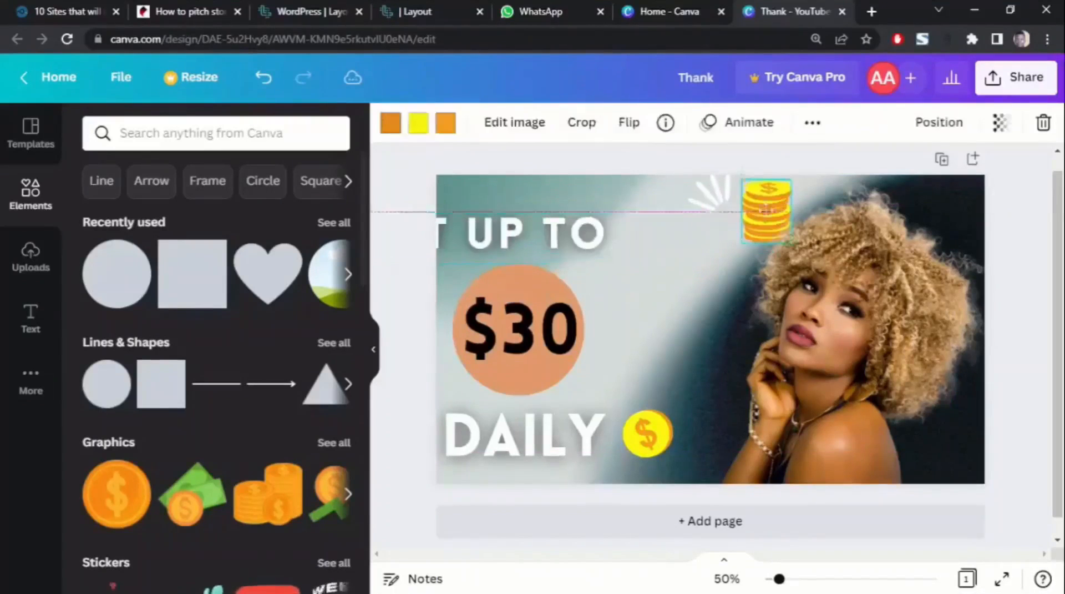
drag(505, 240, 580, 235)
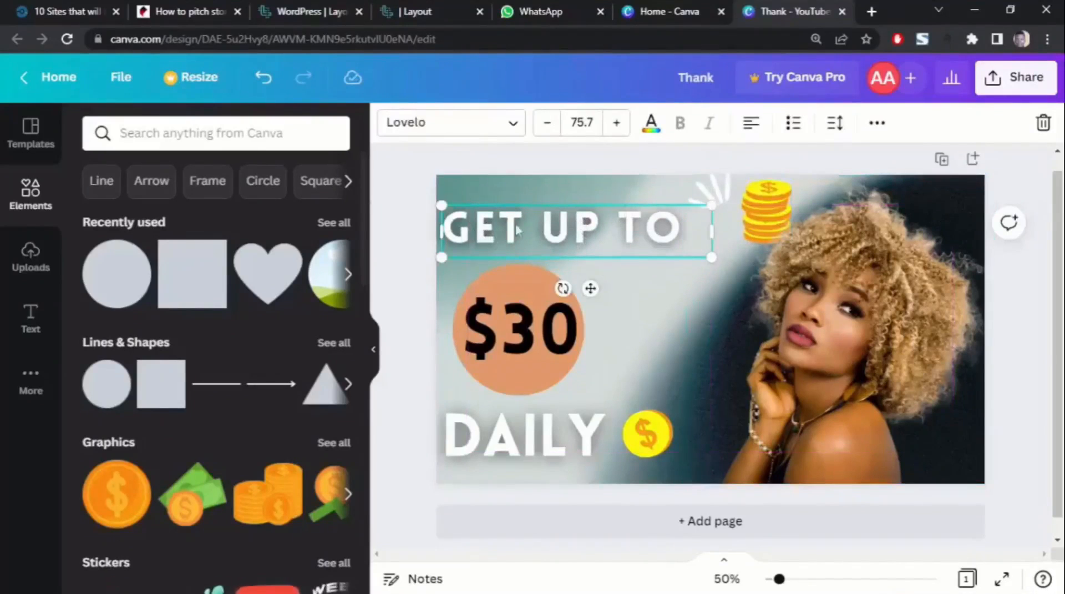
Step: Try the yellow document color on the GET UP TO heading and look through the other swatches
click(652, 127)
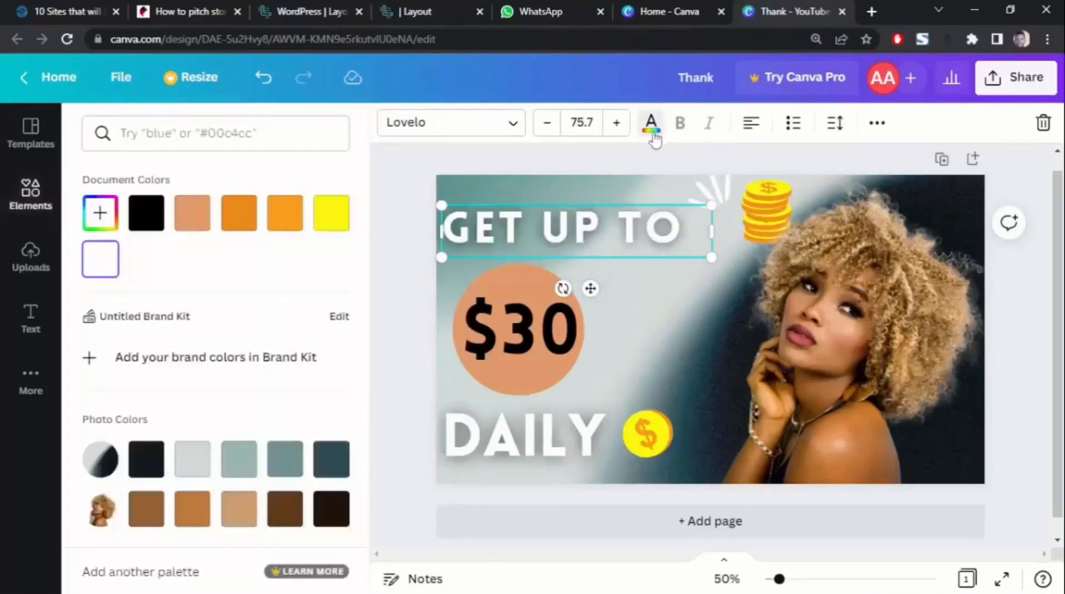
click(327, 219)
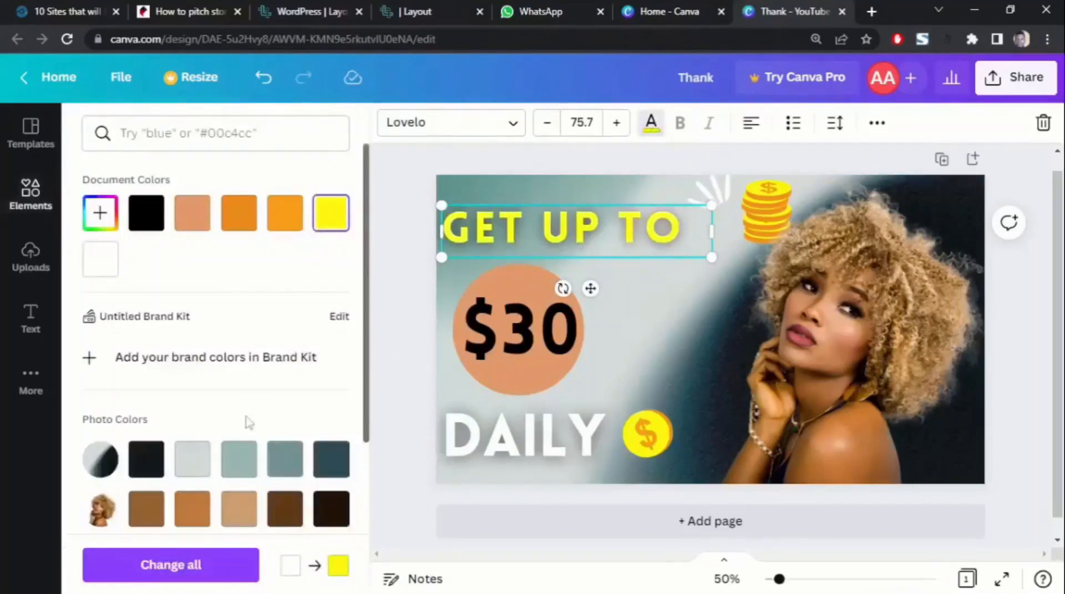
scroll(248, 422, down, 4)
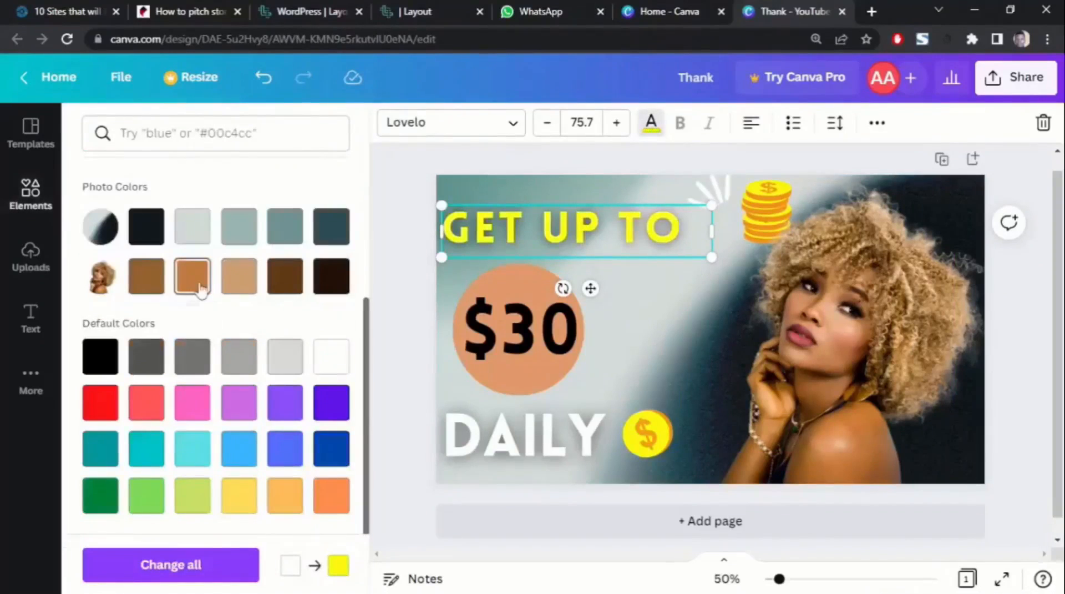
scroll(279, 283, up, 4)
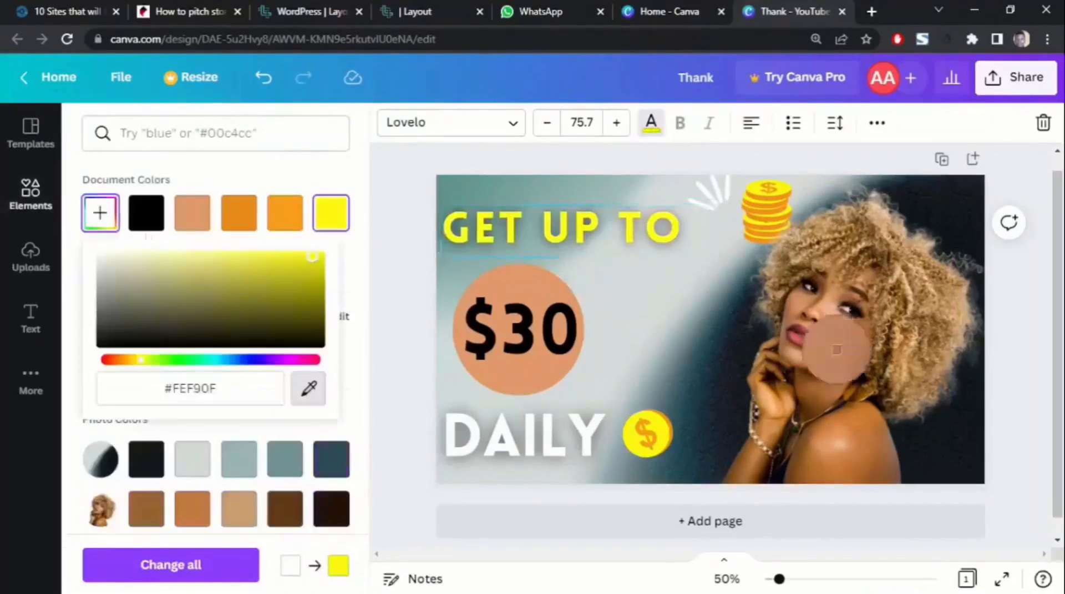
Step: Try a skin tone sampled from the woman's photo as the GET UP TO heading's text color
click(835, 349)
drag(213, 274, 261, 276)
click(294, 359)
click(308, 388)
click(831, 438)
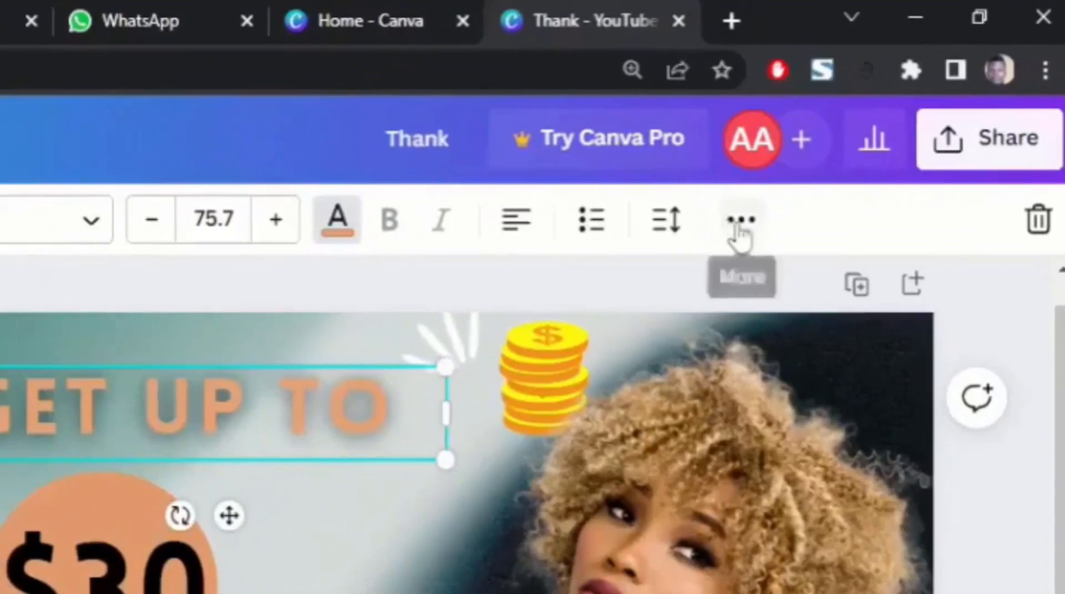
Step: Preview several text effect styles on the GET UP TO heading and apply Echo
click(729, 219)
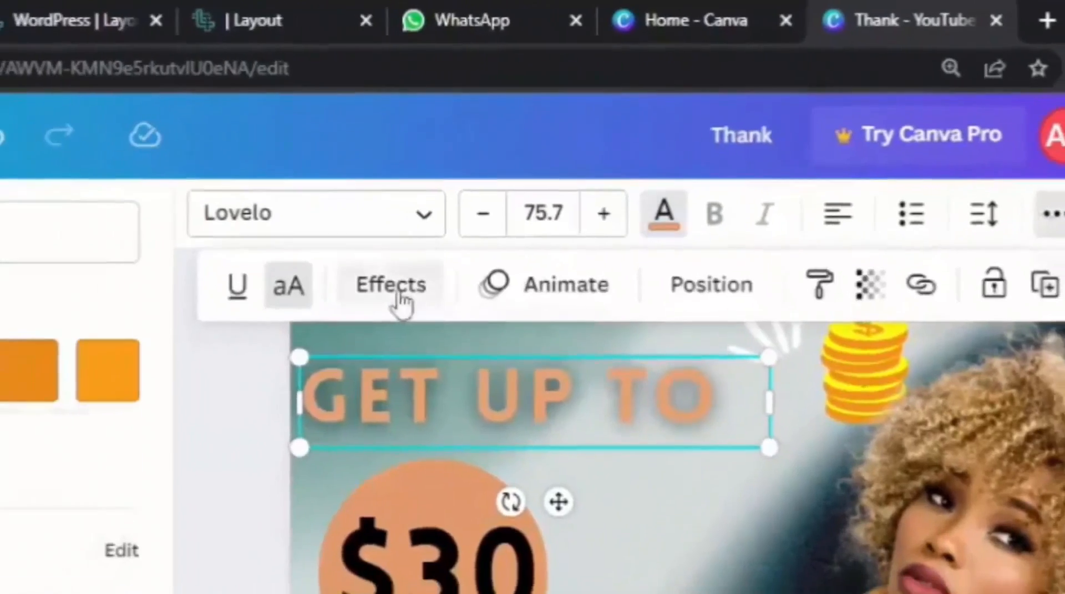
click(401, 299)
click(199, 243)
click(300, 238)
scroll(236, 355, down, 2)
click(236, 355)
click(136, 294)
click(314, 286)
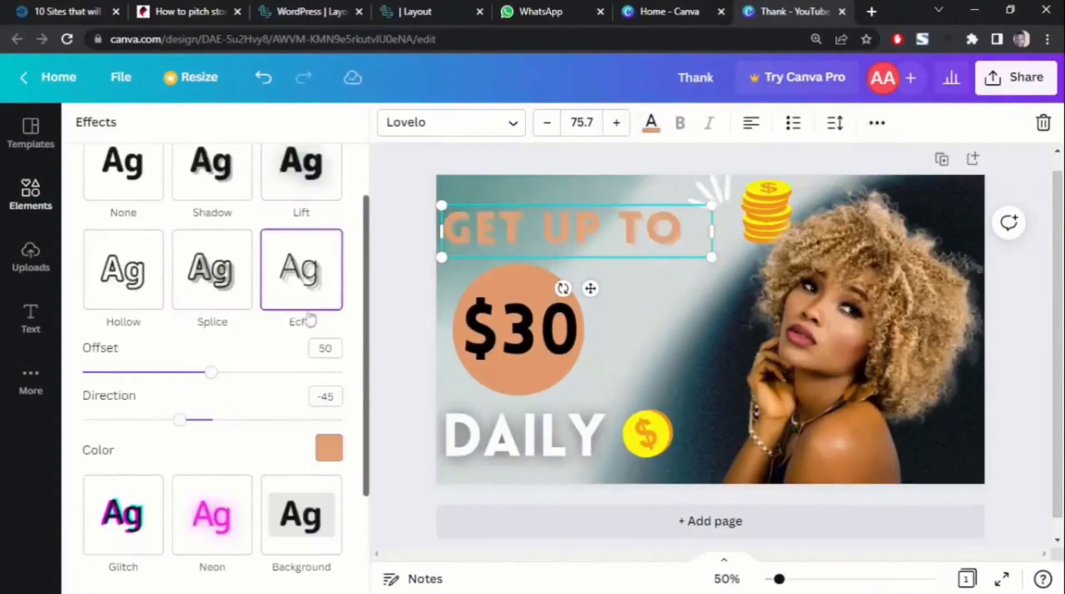
Step: Set the heading's Echo color to white, its offset to 40 and its direction to -42
click(329, 449)
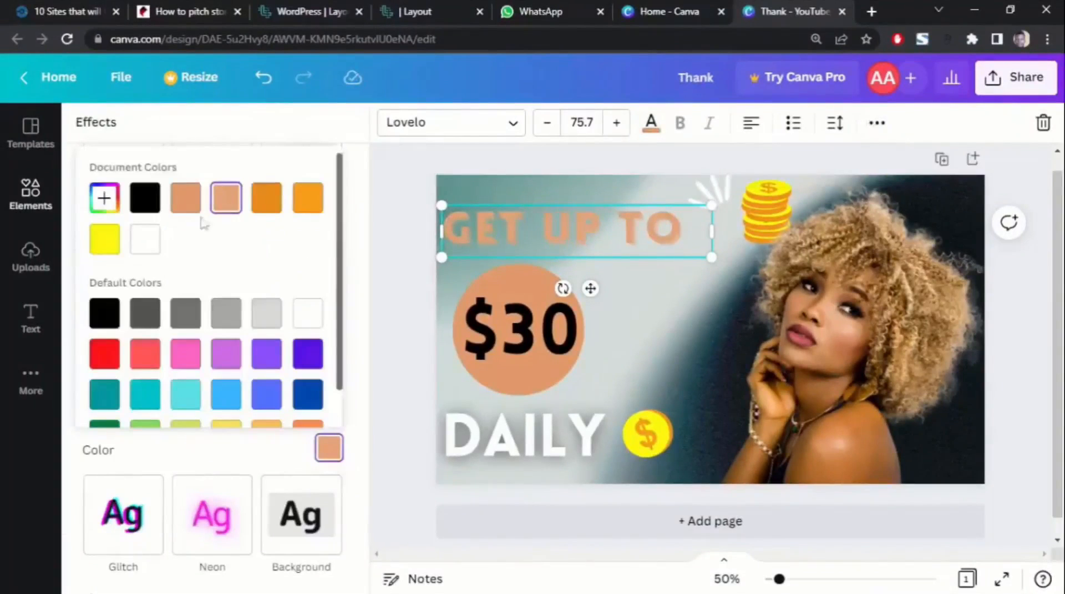
click(186, 205)
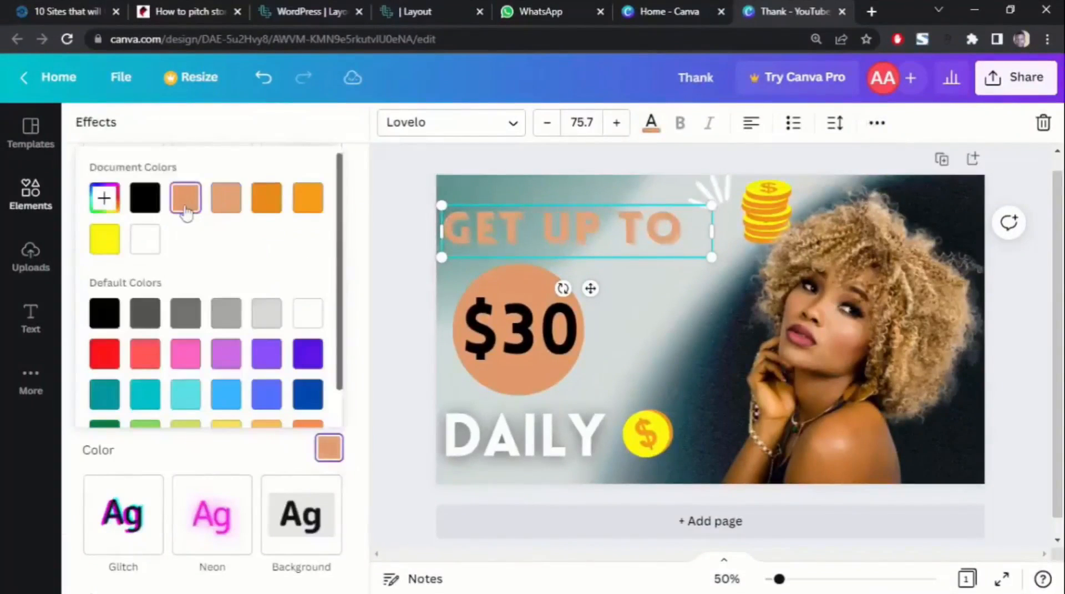
click(145, 239)
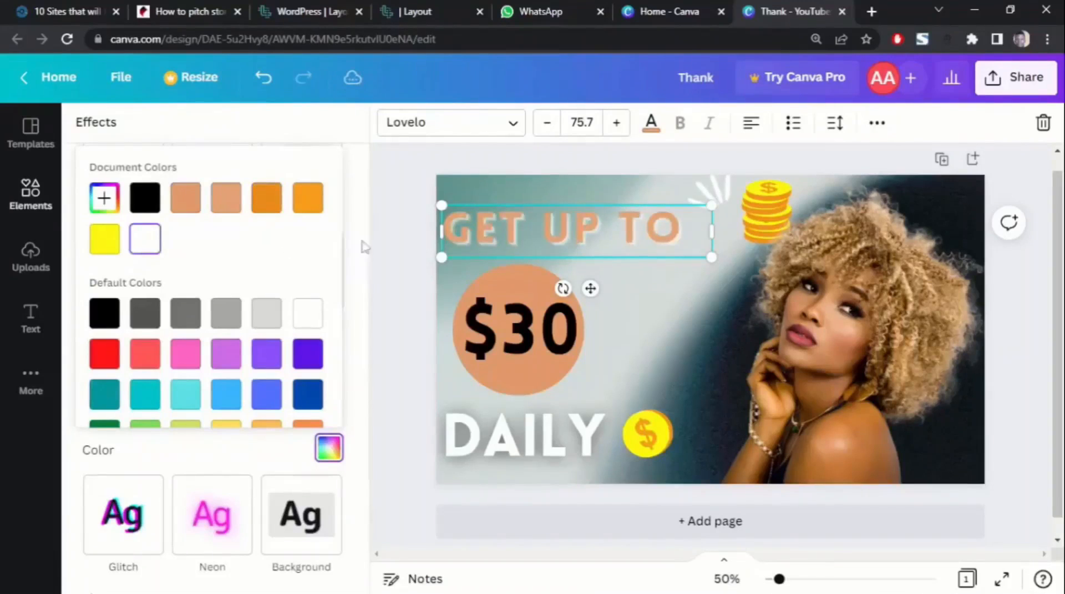
click(350, 168)
drag(213, 379, 184, 420)
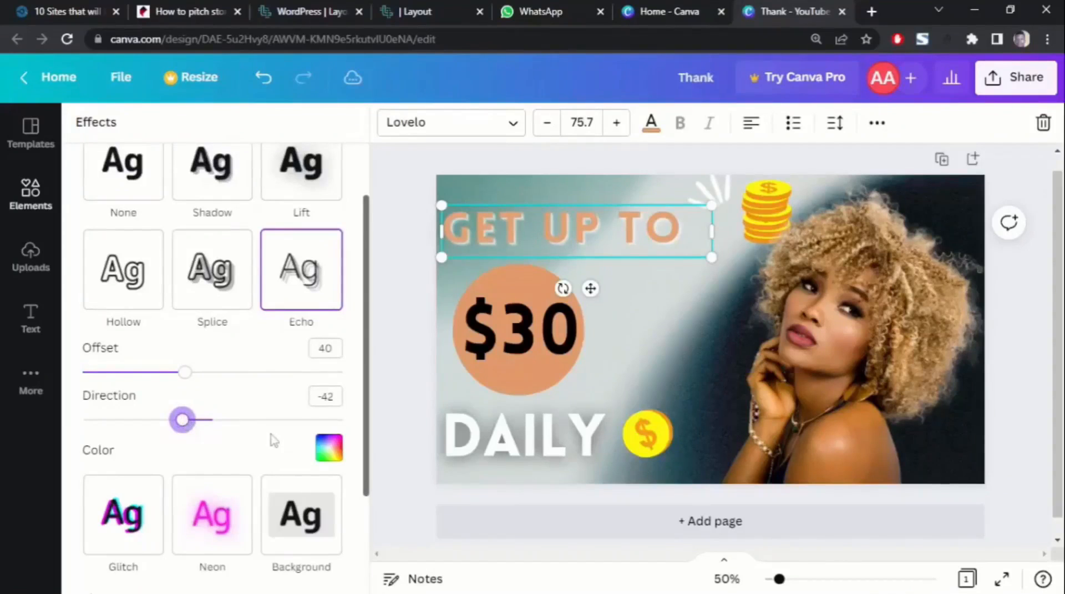
Step: Change the GET UP TO heading's Echo color to black and its text color to the lighter bright orange document color
click(328, 450)
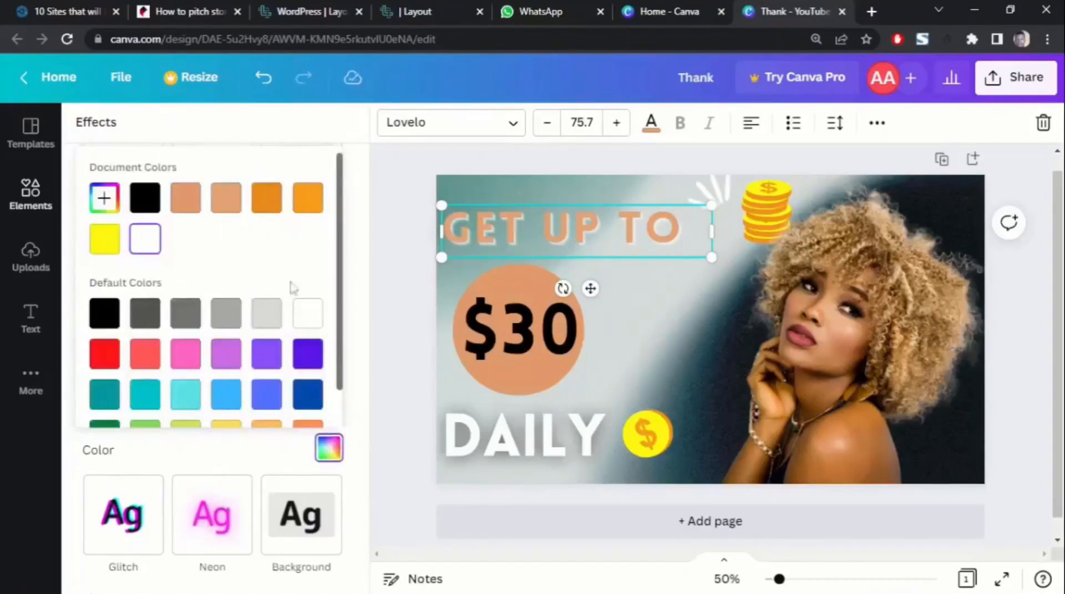
click(184, 364)
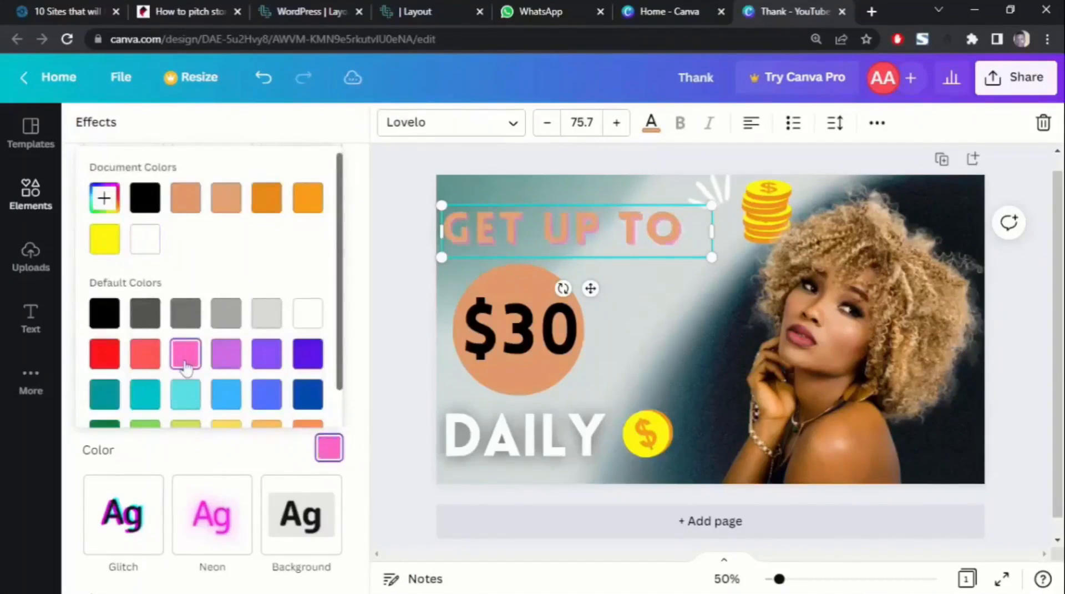
click(106, 317)
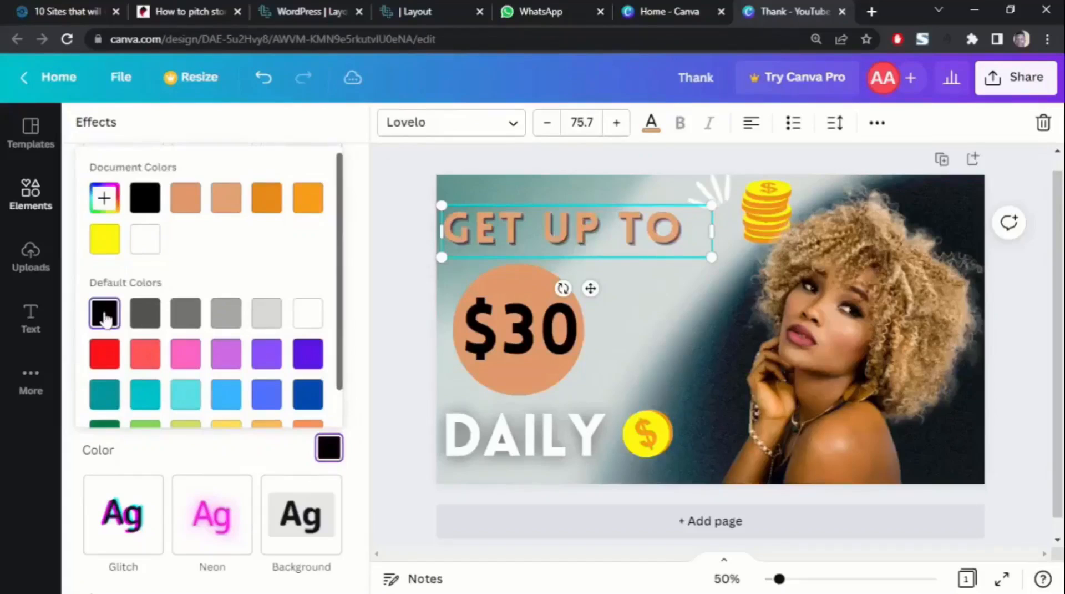
click(353, 258)
scroll(339, 291, up, 2)
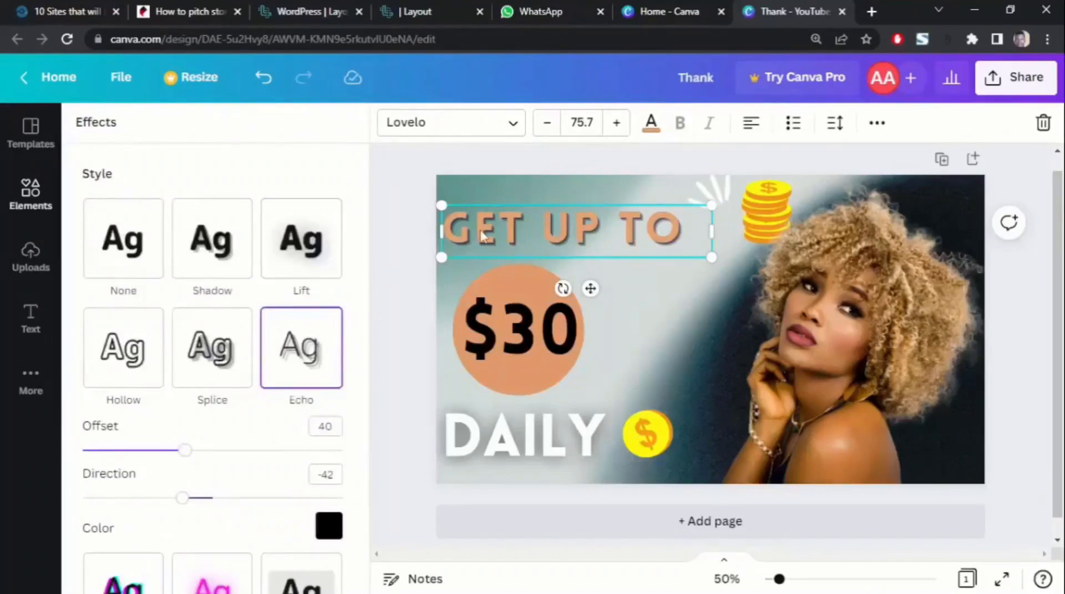
click(651, 123)
click(333, 224)
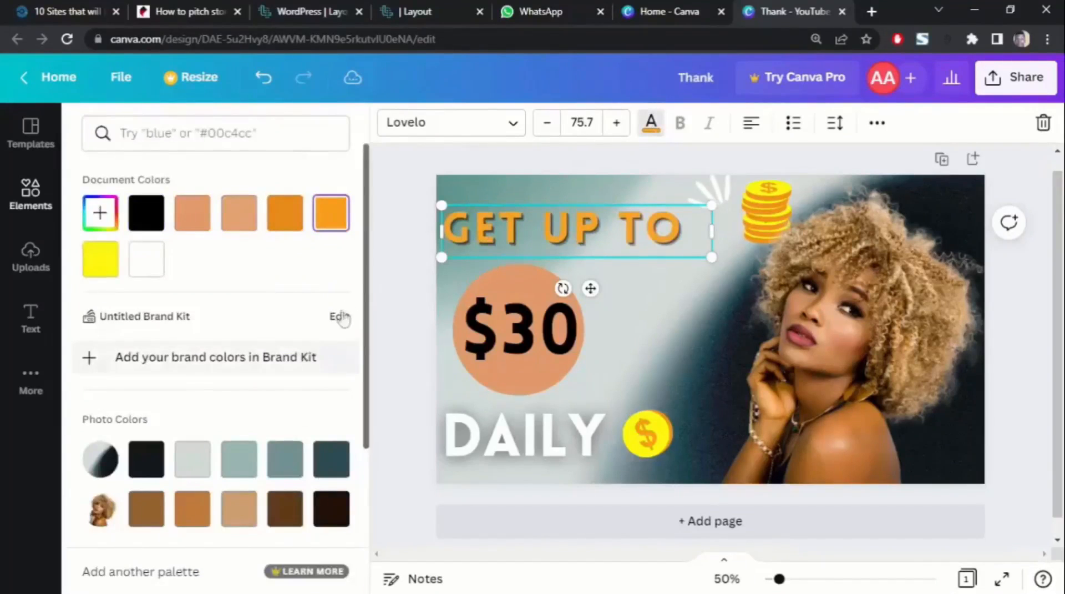
Step: Ungroup the price circle and the $30 text so each can be selected separately
click(511, 376)
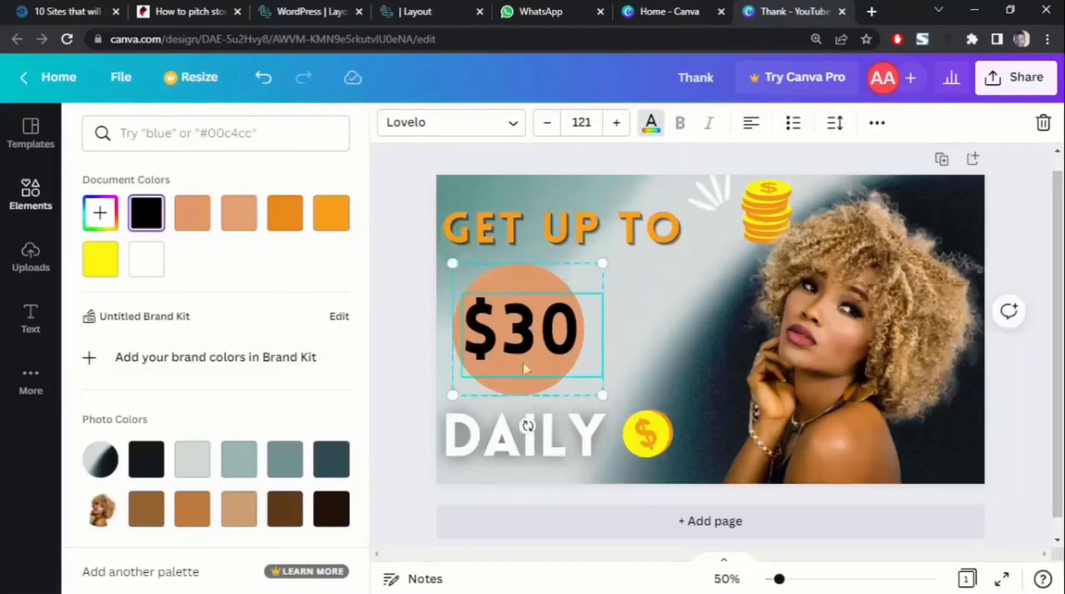
click(877, 124)
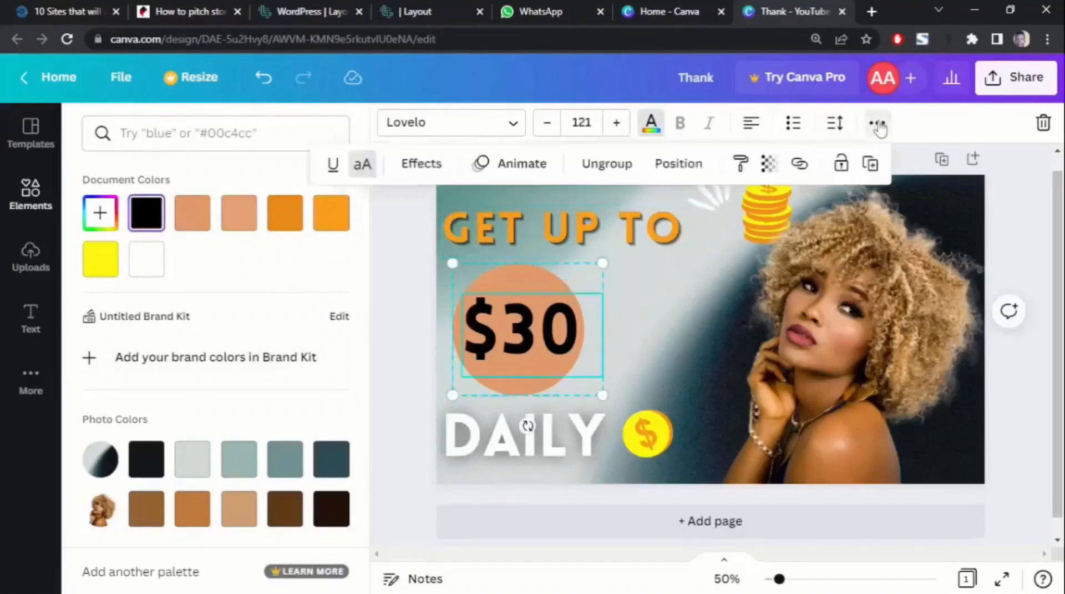
click(607, 163)
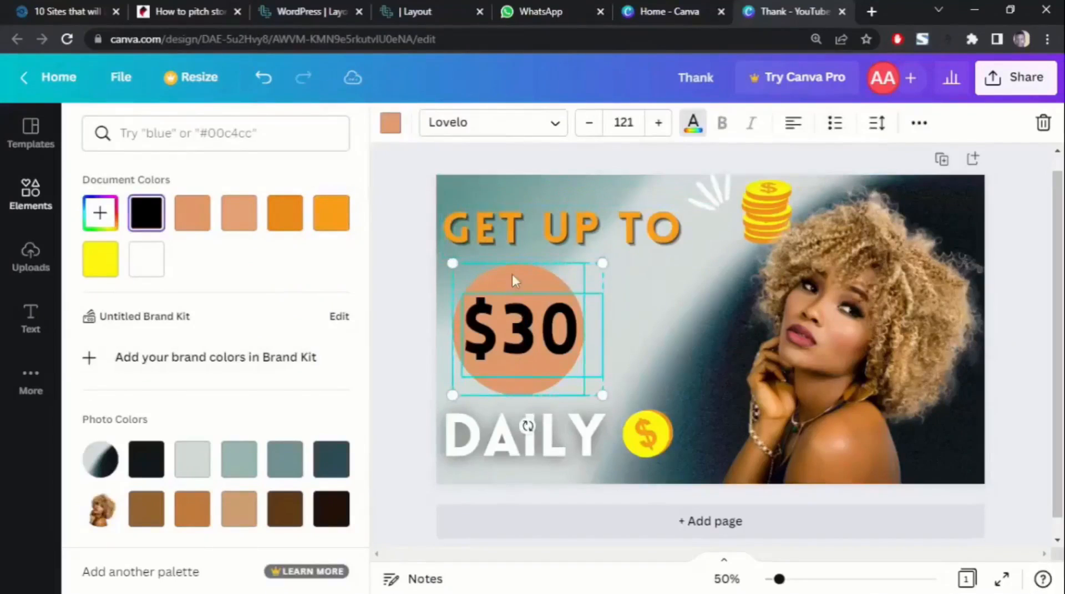
click(418, 316)
click(401, 303)
click(488, 314)
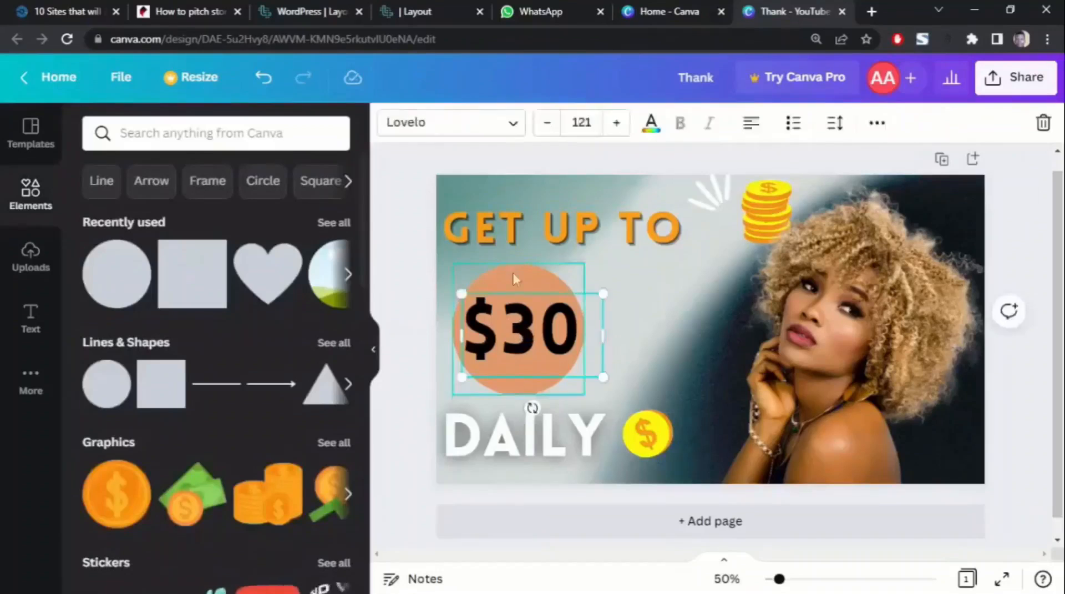
Step: Recolor the circle behind $30 with the same bright orange as the GET UP TO heading
click(513, 278)
click(390, 122)
click(285, 222)
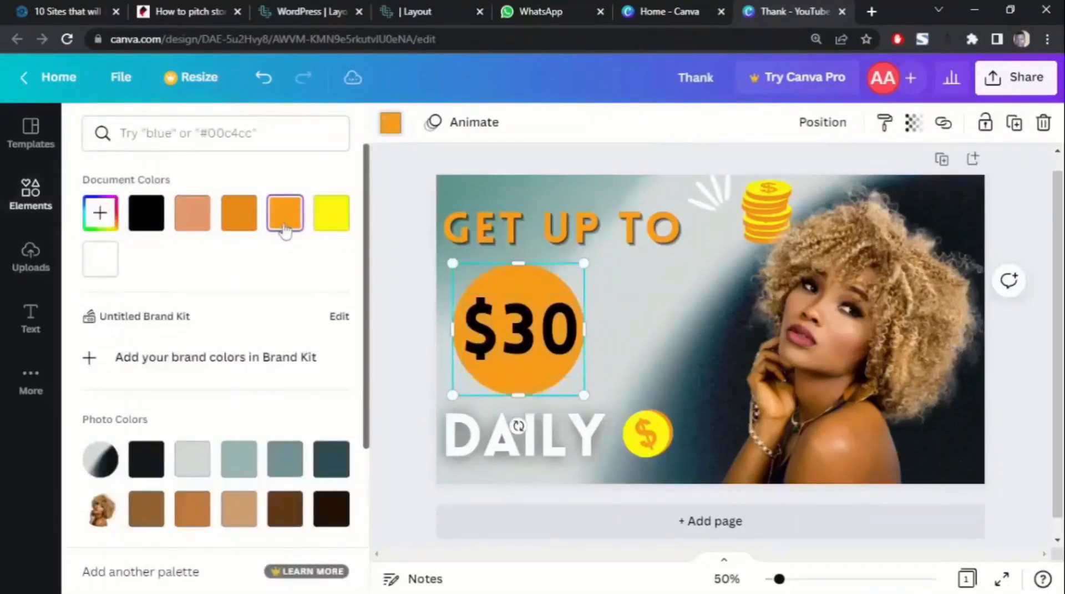
click(395, 237)
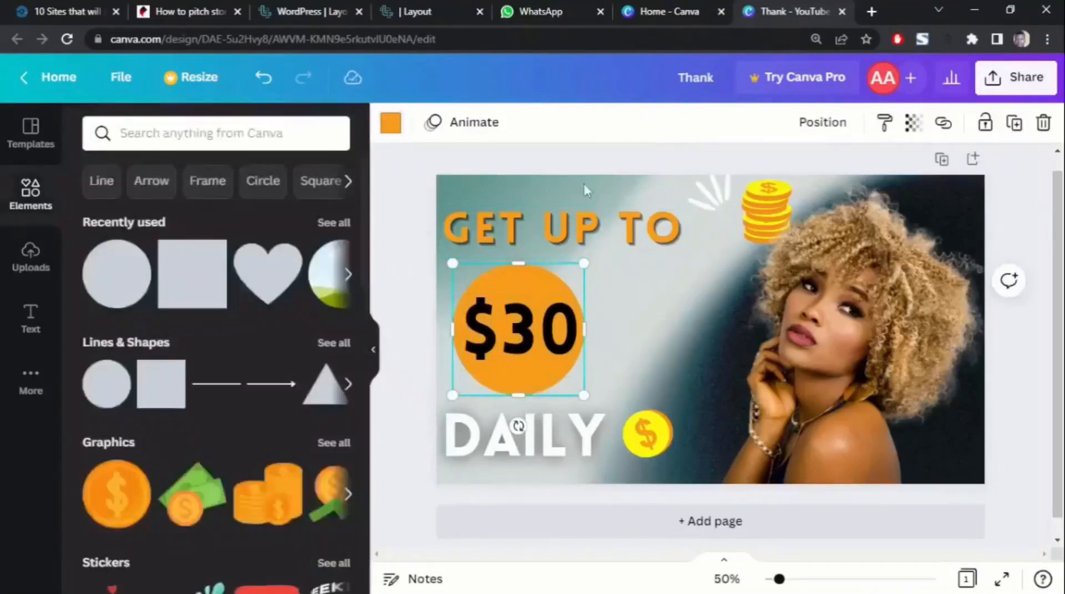
Step: Duplicate the GET UP TO heading and move the copy down onto the $30 line
click(560, 239)
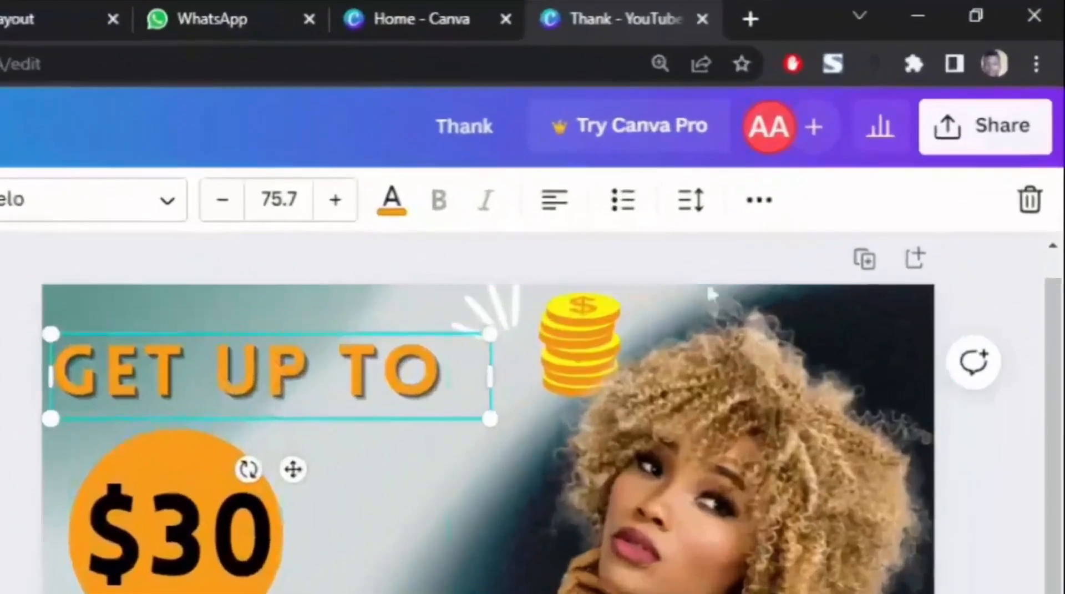
click(759, 200)
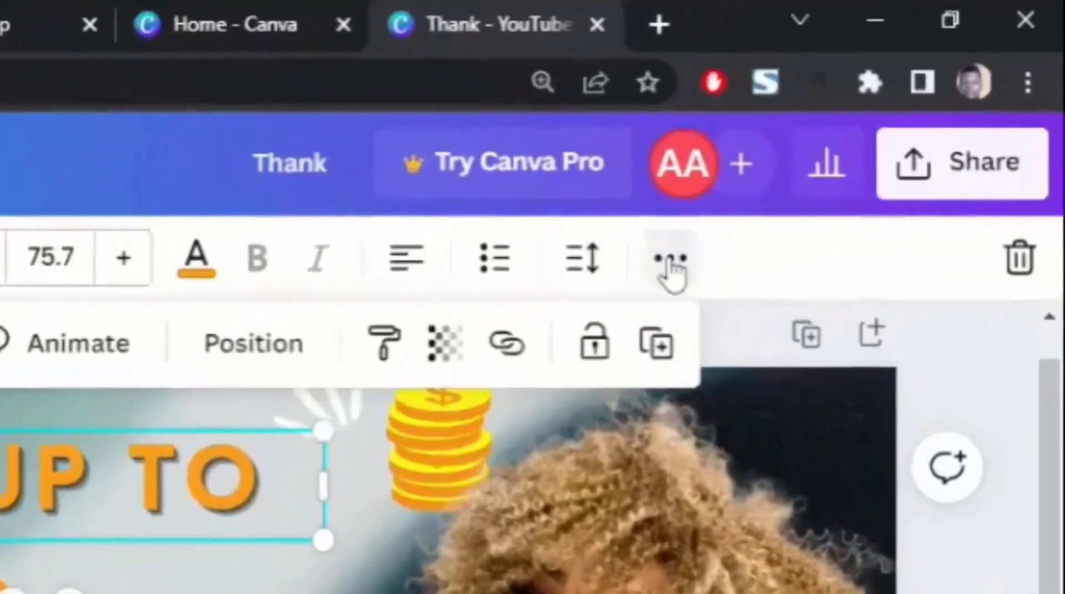
click(647, 368)
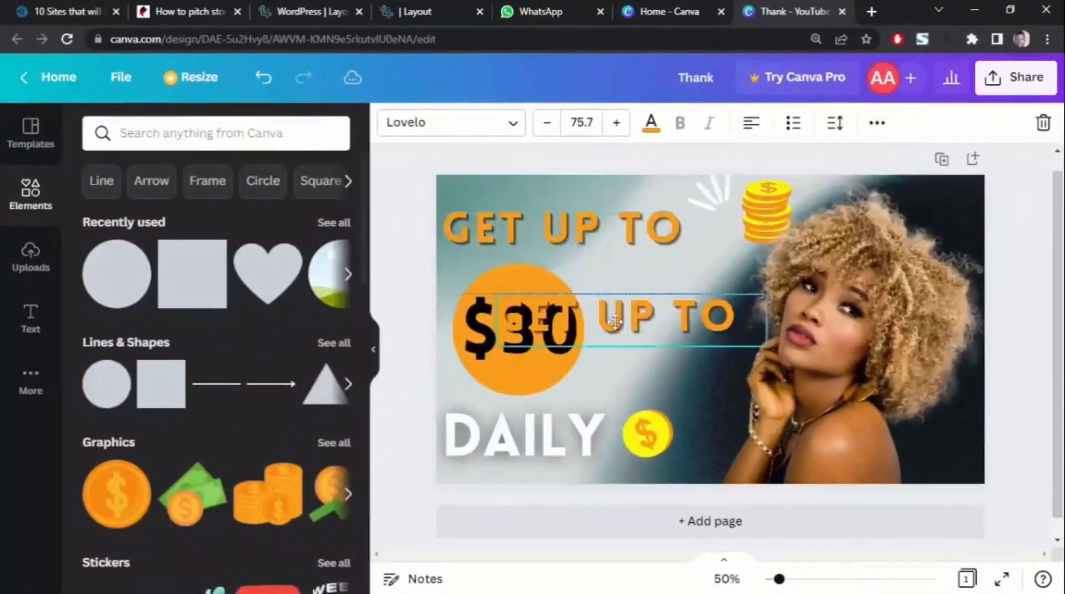
Step: Replace the duplicated heading's text with "OFF"
click(614, 321)
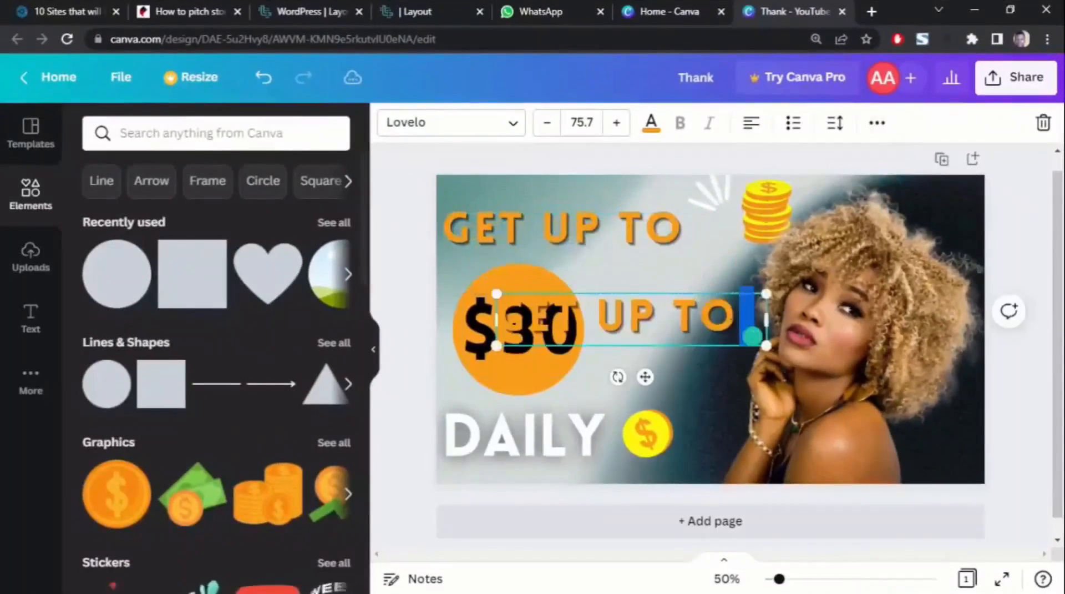
key(BackSpace)
key(BackSpace)
key(BackSpace)
key(BackSpace)
key(BackSpace)
key(BackSpace)
key(BackSpace)
key(BackSpace)
key(BackSpace)
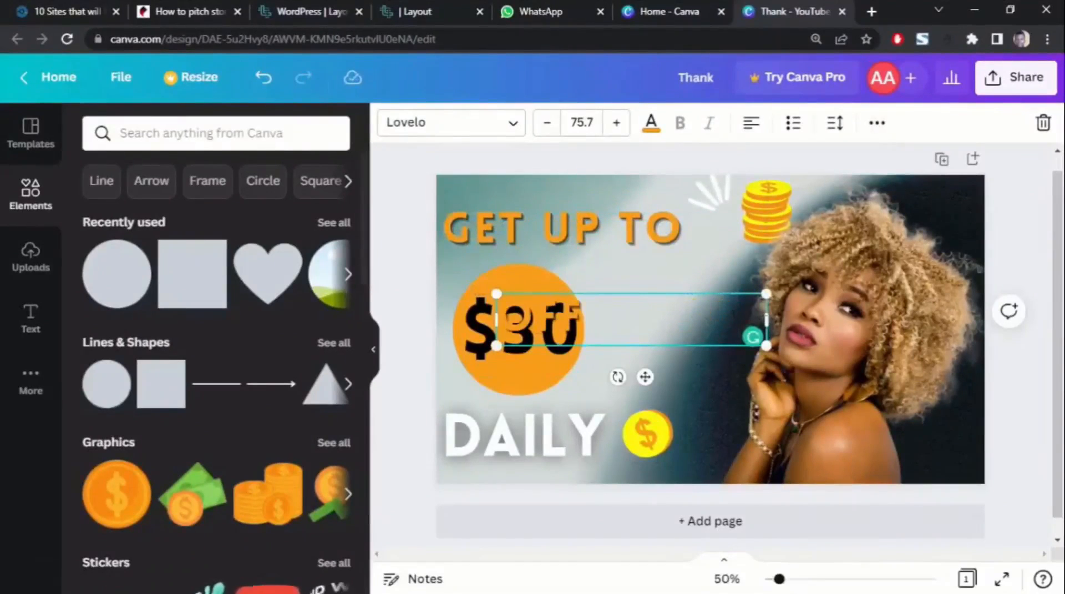
Step: Narrow the OFF text box, place it just right of the orange circle and enlarge its font size to 89.7
drag(766, 320, 655, 312)
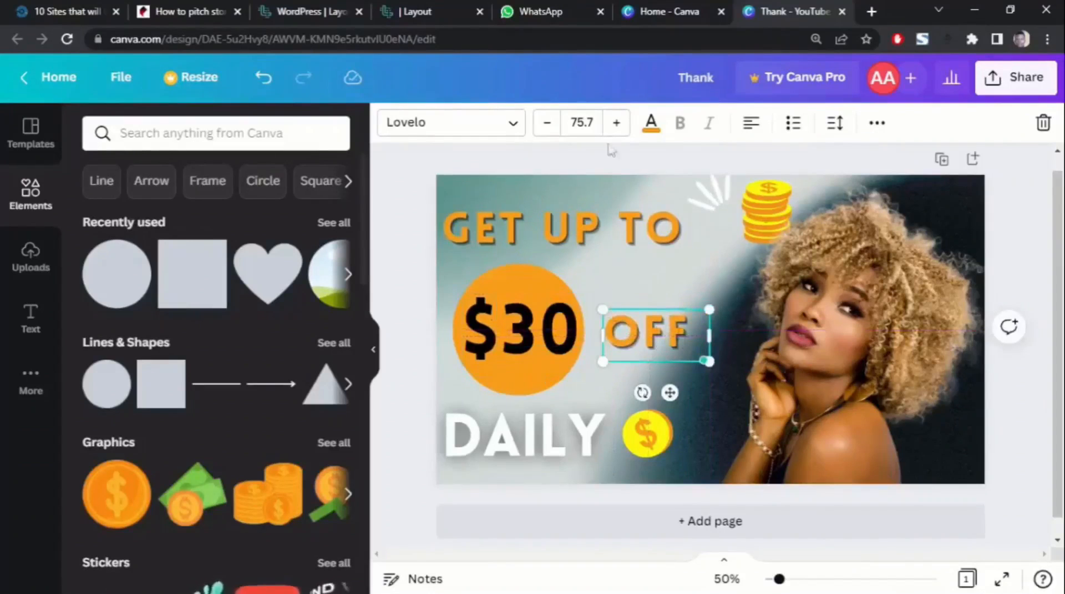
click(616, 123)
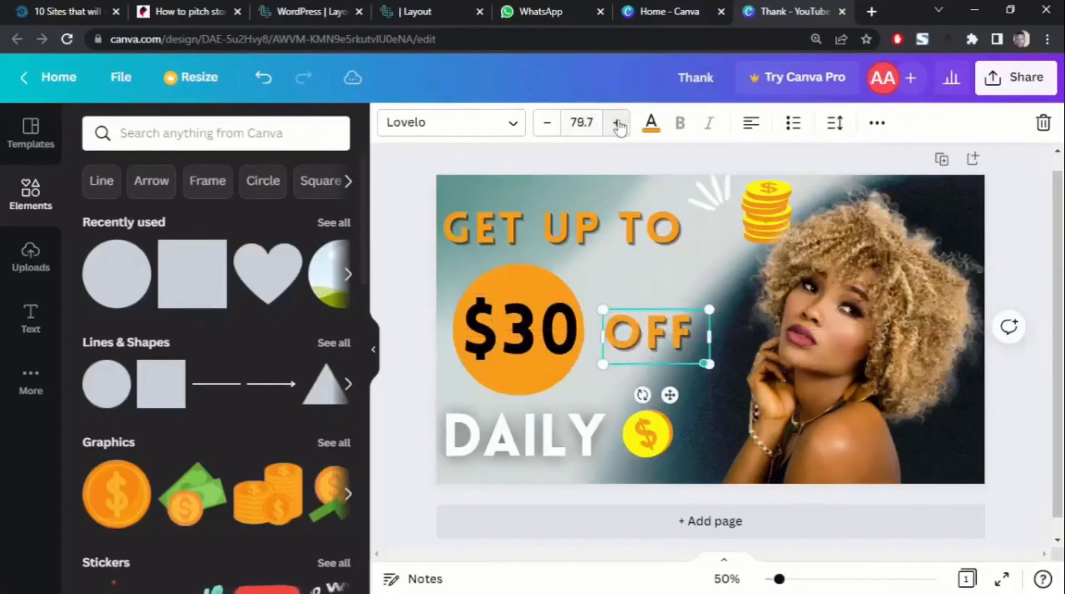
click(617, 123)
click(617, 123)
drag(652, 305, 656, 292)
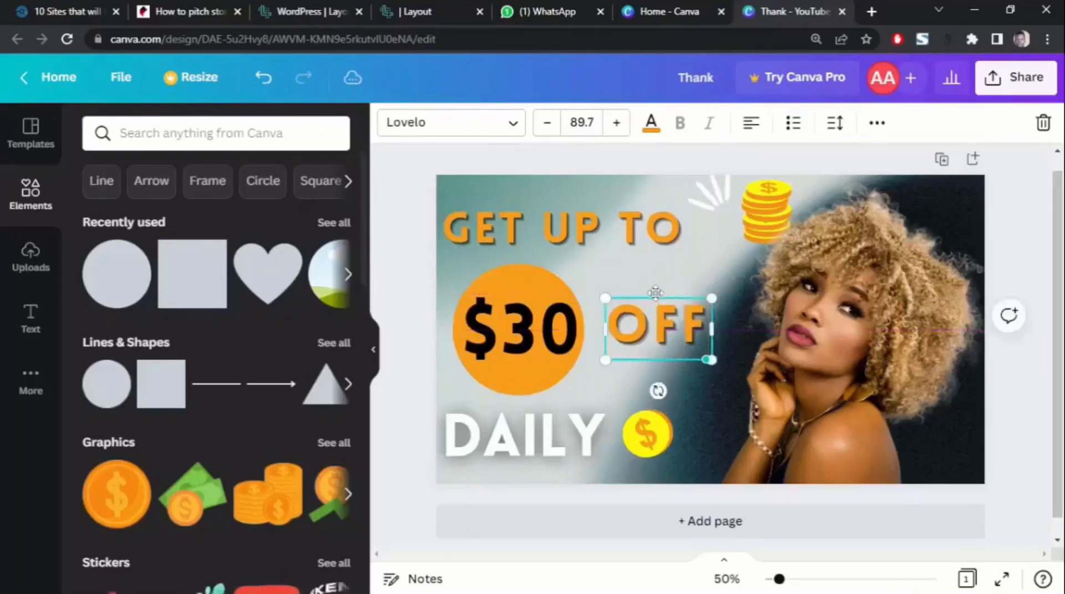
Step: Recolor the $30 text on the orange circle dark blue
click(526, 329)
click(651, 122)
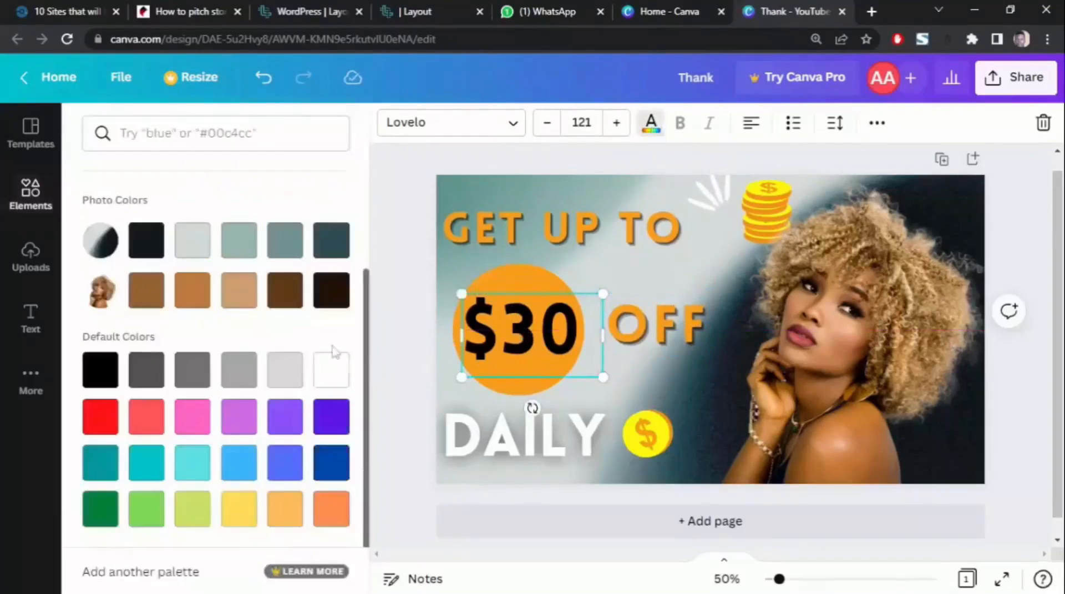
click(331, 466)
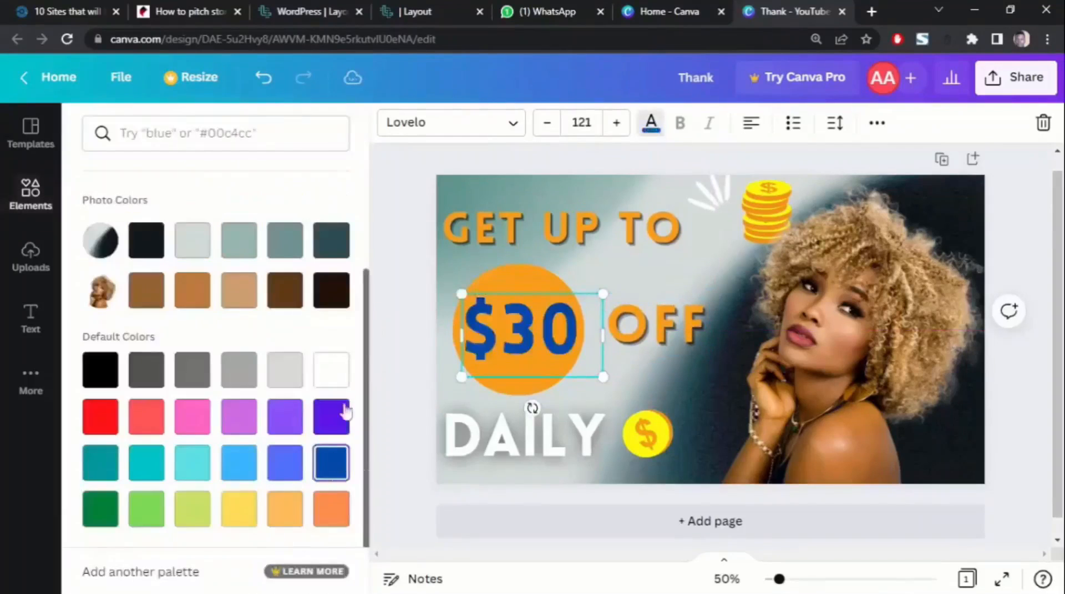
scroll(338, 388, up, 3)
click(100, 212)
drag(320, 282, 320, 289)
click(339, 310)
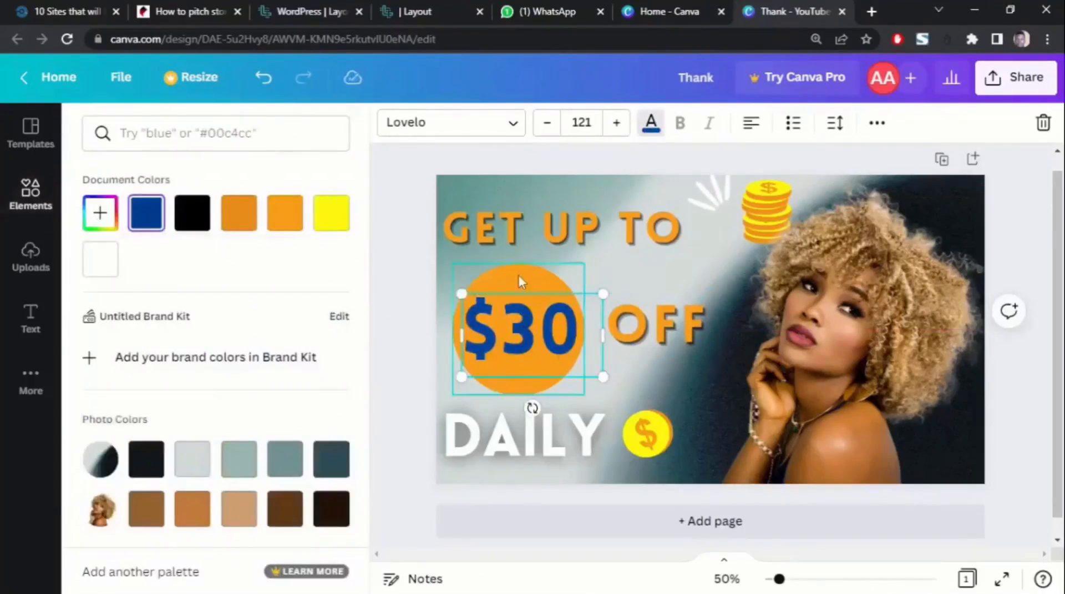
Step: Group the $30 text with its circle, scale the group down to font size 100 and move it up under GET UP TO
click(518, 275)
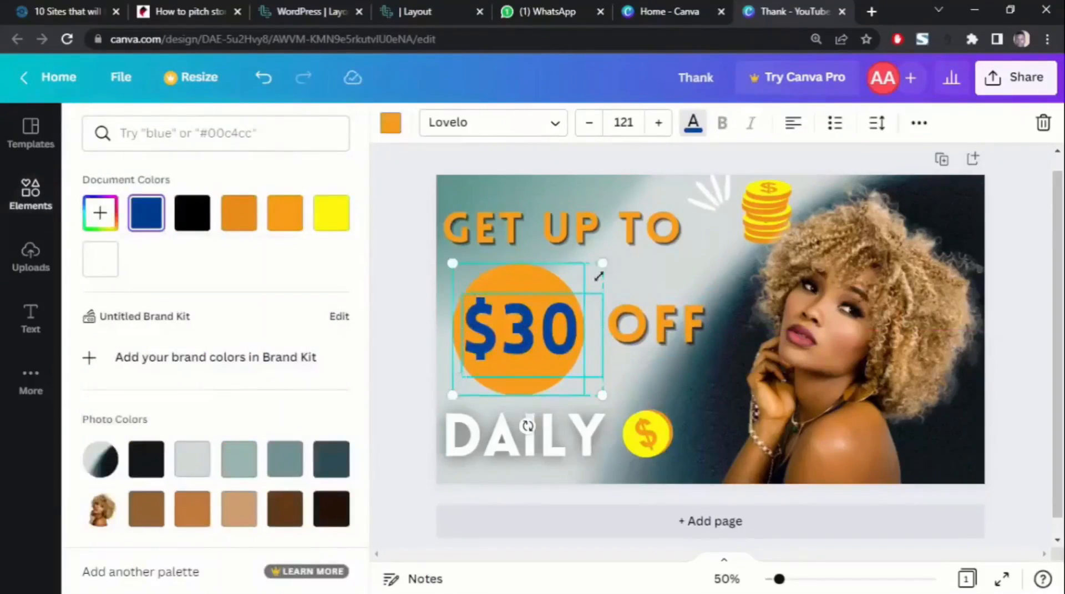
click(920, 122)
click(601, 262)
drag(587, 265, 577, 286)
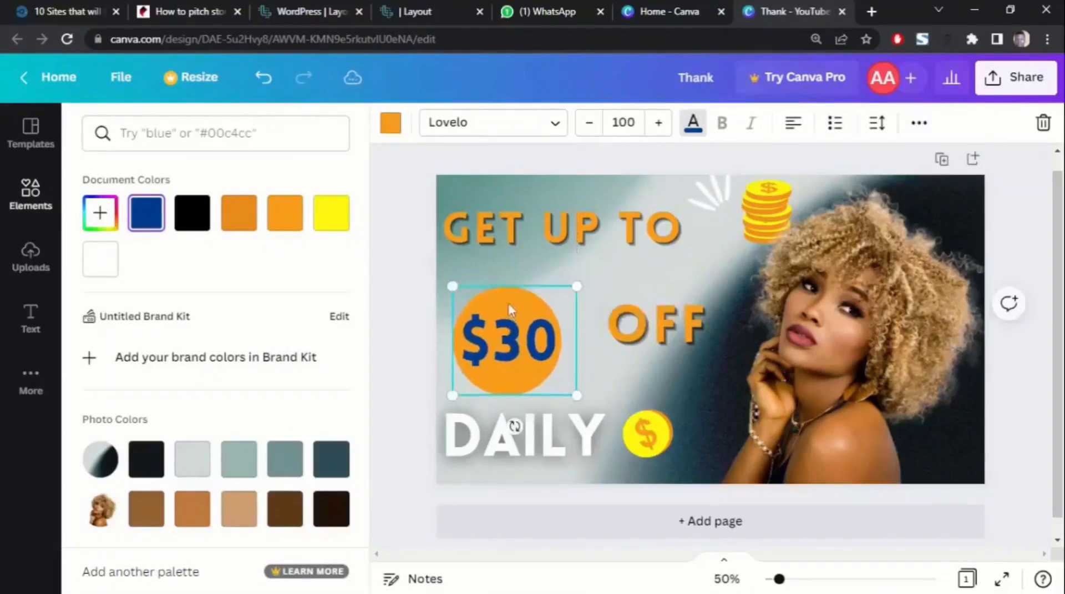
drag(511, 310, 537, 288)
Step: Raise the OFF text level with the $30 circle, and nudge the woman's photo slightly and lock it
drag(663, 328, 664, 315)
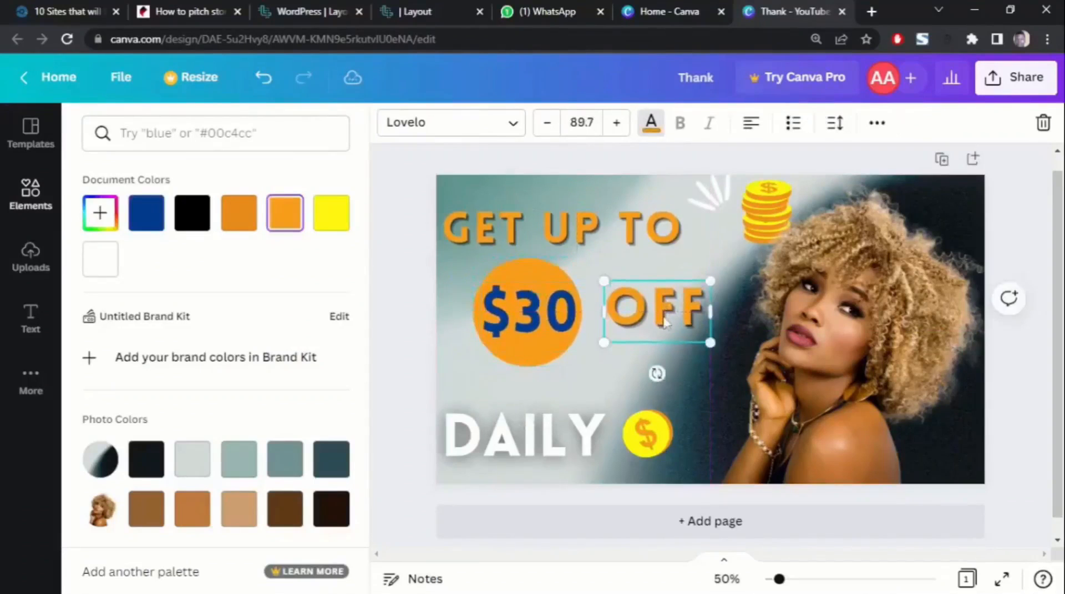
drag(804, 277, 800, 278)
click(985, 123)
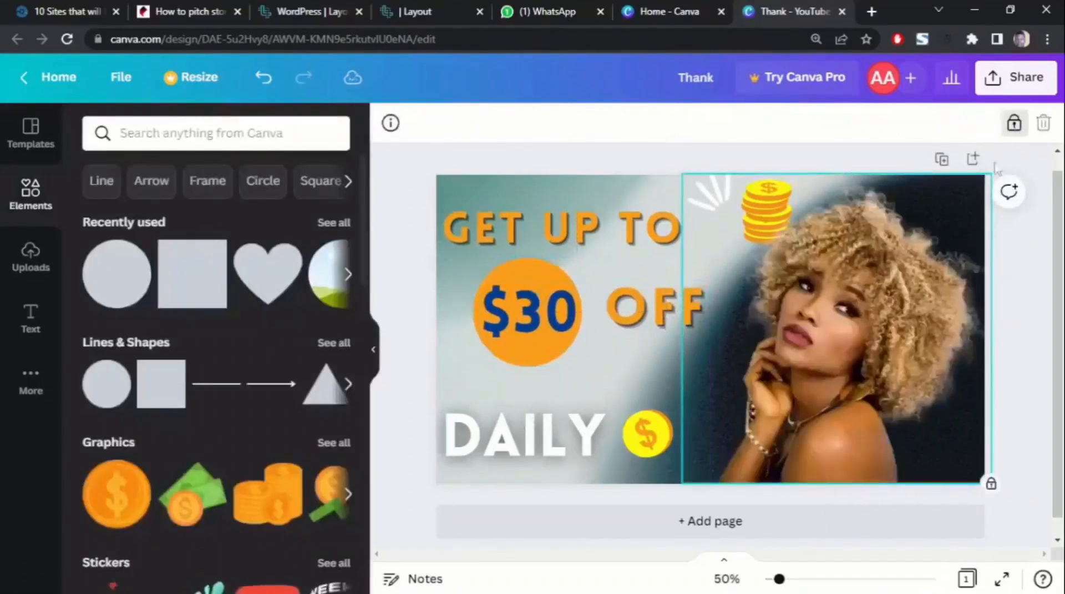
Step: Delete the coin stack and move the single dollar coin into its place beside the GET UP TO heading
drag(758, 222, 737, 211)
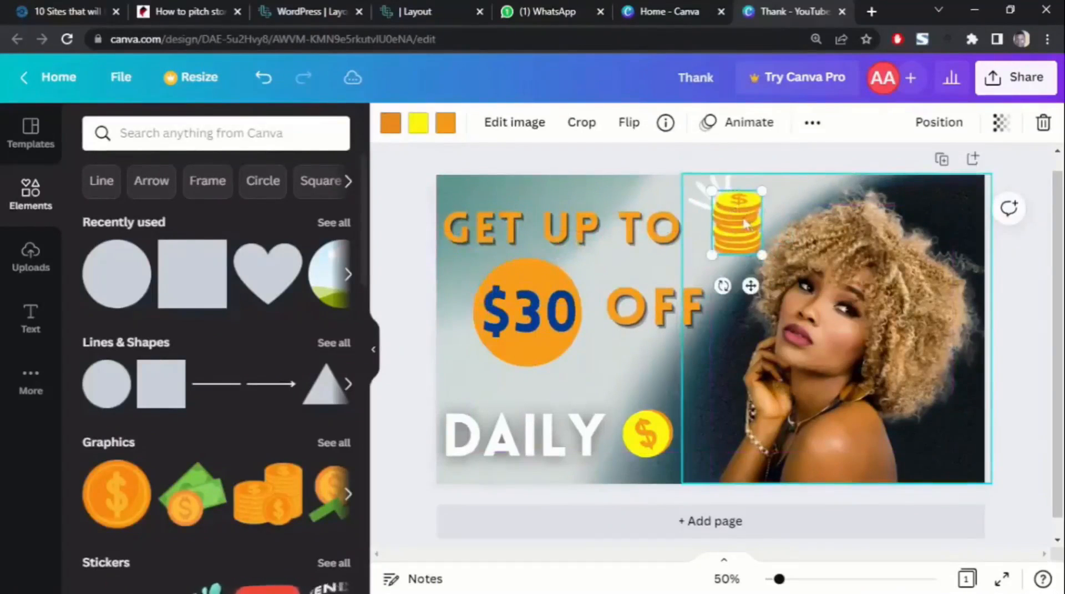
key(Delete)
drag(646, 433, 740, 233)
click(693, 408)
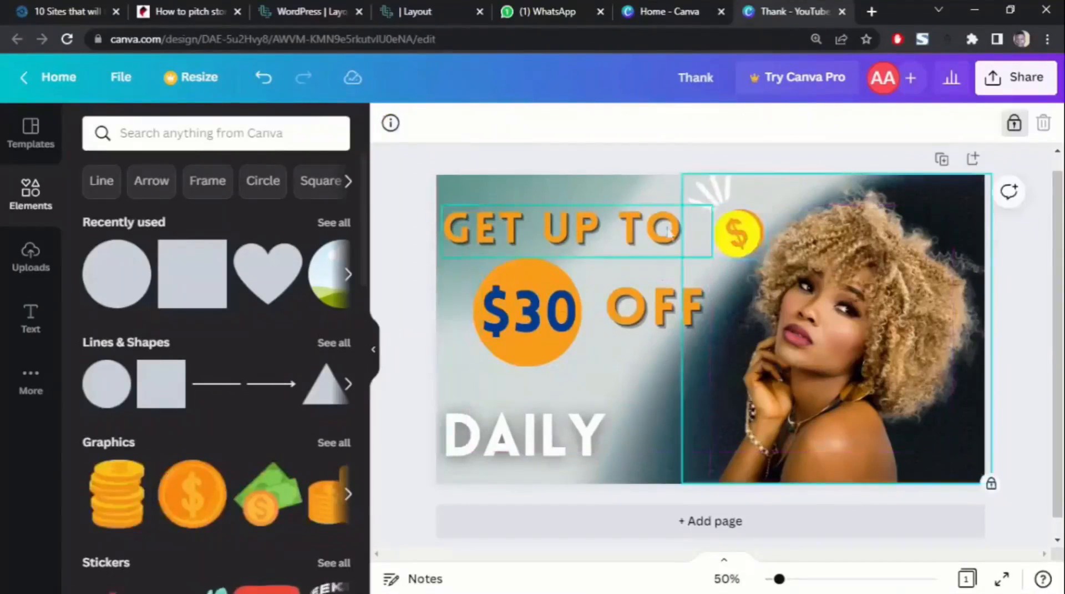
Step: Replace DAILY with "WHEN YOU BUY NOW" and resize the text to fit on one line just below the price circle
double_click(603, 444)
text(WHEN YOU BUY NOW)
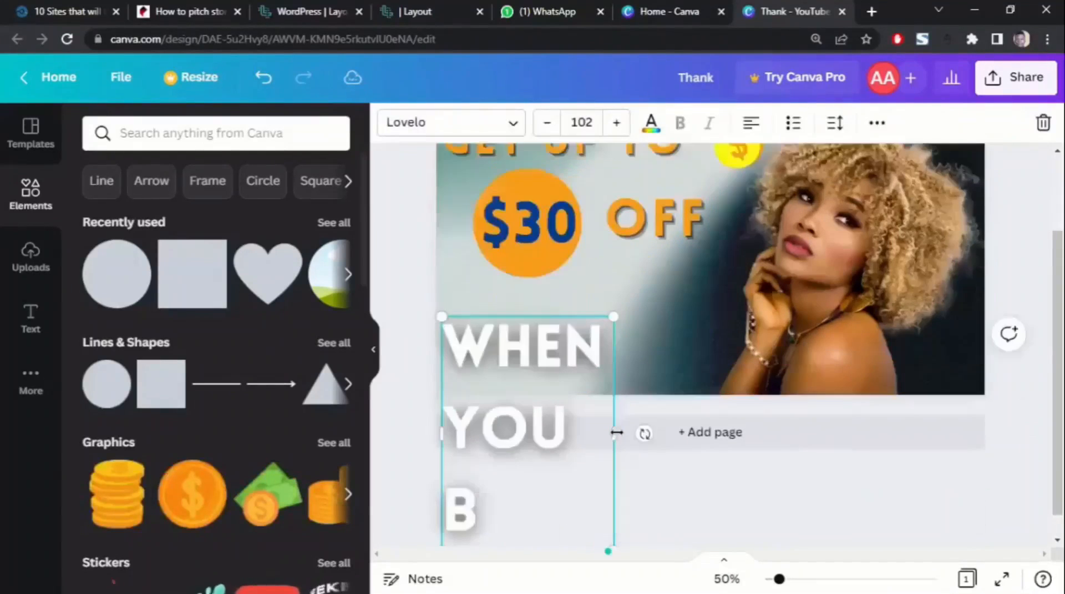
drag(441, 234, 511, 365)
drag(613, 456, 808, 456)
drag(633, 393, 572, 350)
drag(450, 357, 542, 387)
drag(543, 417, 470, 418)
drag(520, 388, 484, 362)
Step: Change the OFF text's font to League Spartan and scale it to font size 84.3
click(656, 290)
click(511, 123)
scroll(307, 330, down, 5)
scroll(307, 330, up, 5)
click(189, 253)
drag(712, 395, 724, 320)
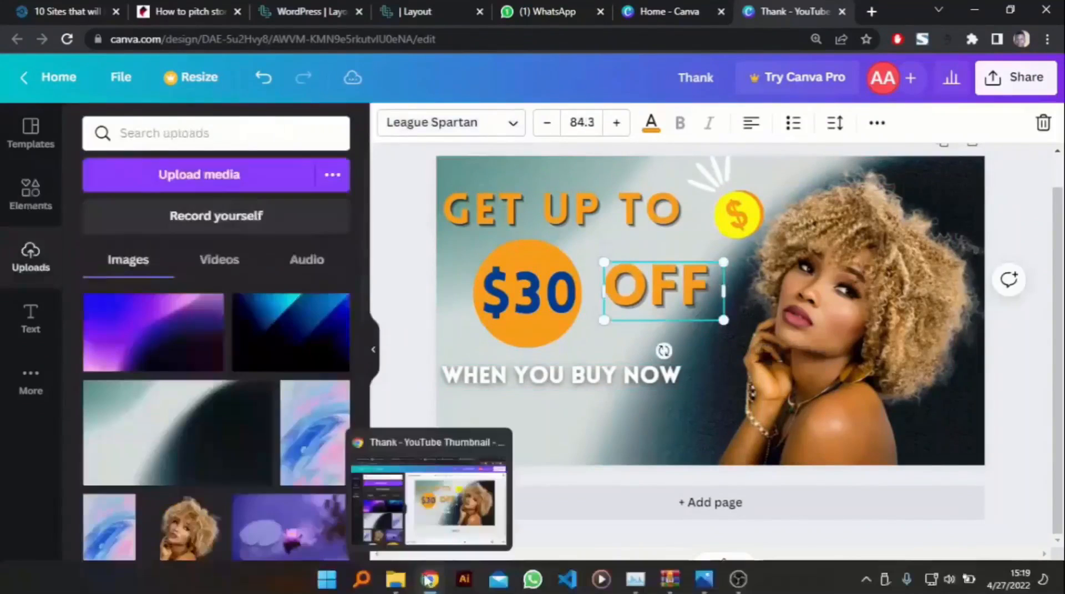
Step: Upload the lipstick, perfume bottle and flower bottle images from the Downloads folder
mouse_move(399, 584)
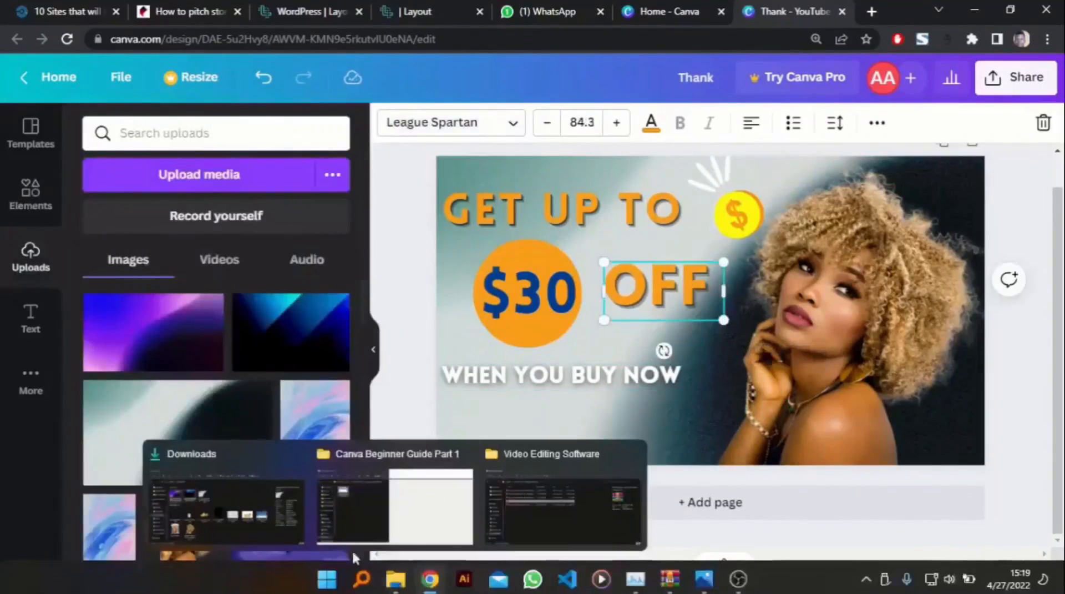
click(223, 493)
scroll(879, 391, down, 2)
click(976, 391)
shift+click(782, 391)
drag(781, 391, 192, 336)
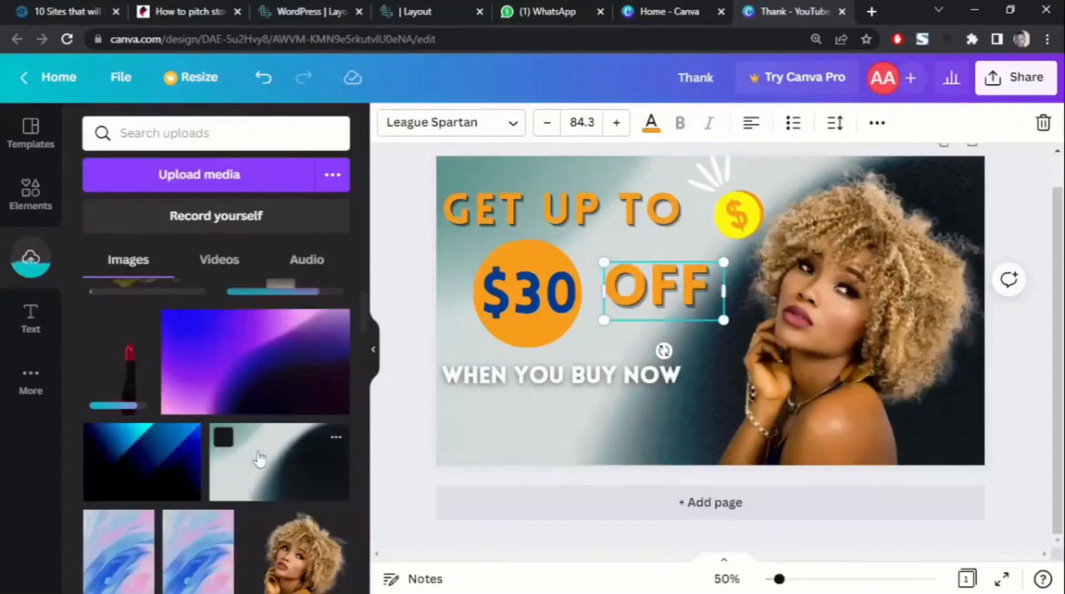
Step: Add the blue-purple gradient image, stretch it over the whole page and send it to the back
click(495, 446)
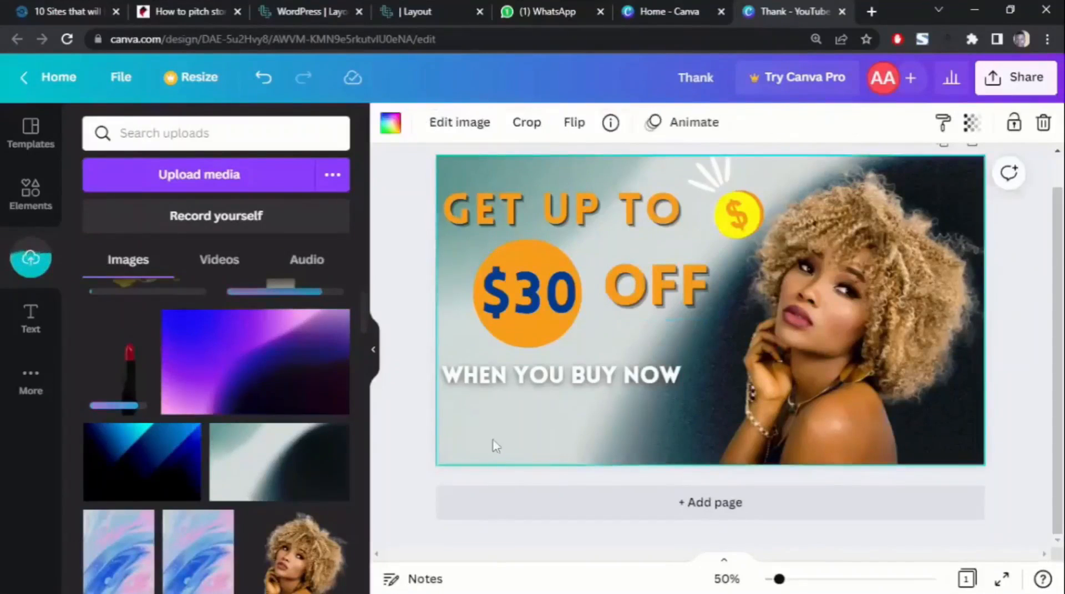
click(302, 409)
drag(506, 428, 436, 465)
drag(916, 195, 991, 152)
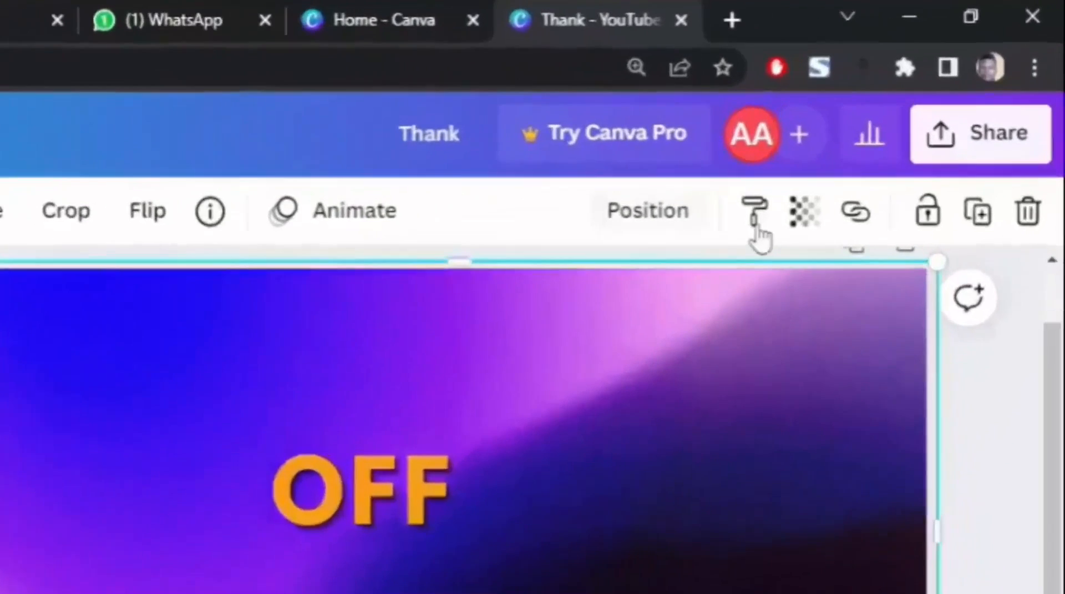
click(775, 154)
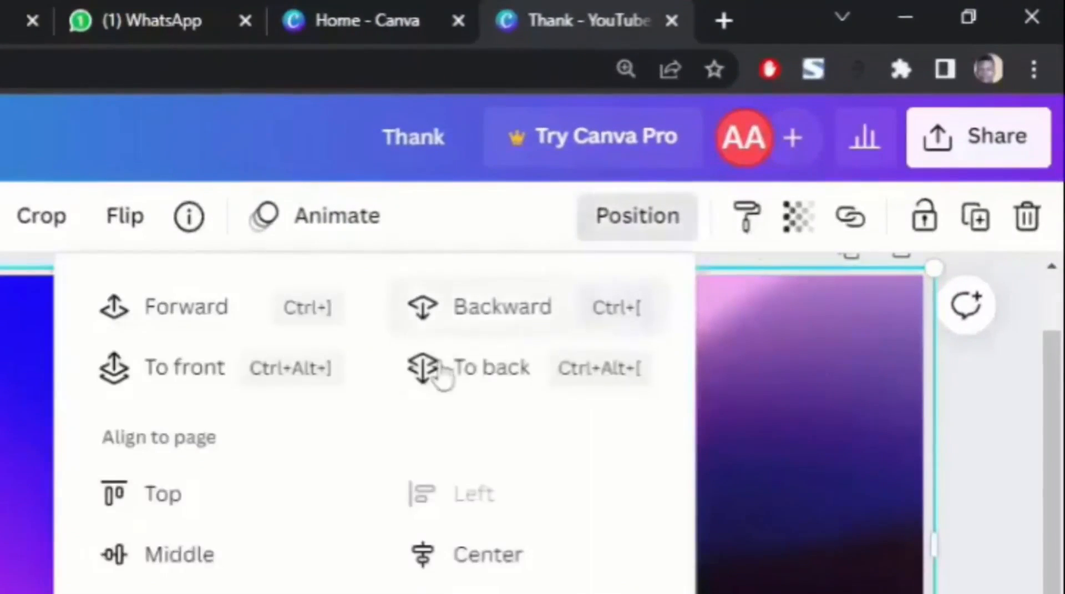
click(491, 383)
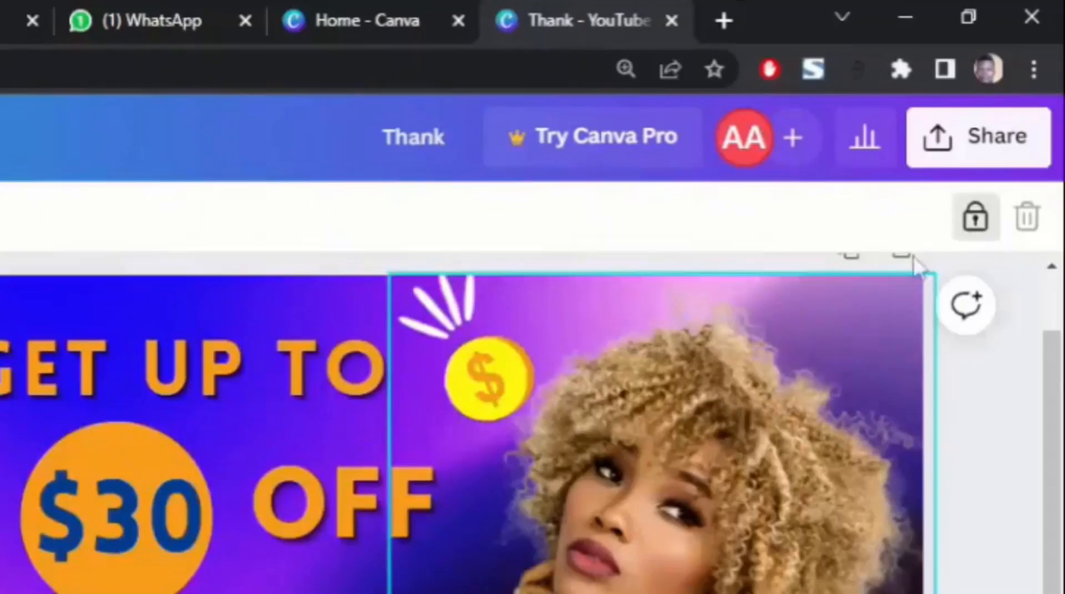
Step: Unlock the woman's photo, shift it slightly right and lock it again
click(974, 217)
drag(637, 554, 666, 546)
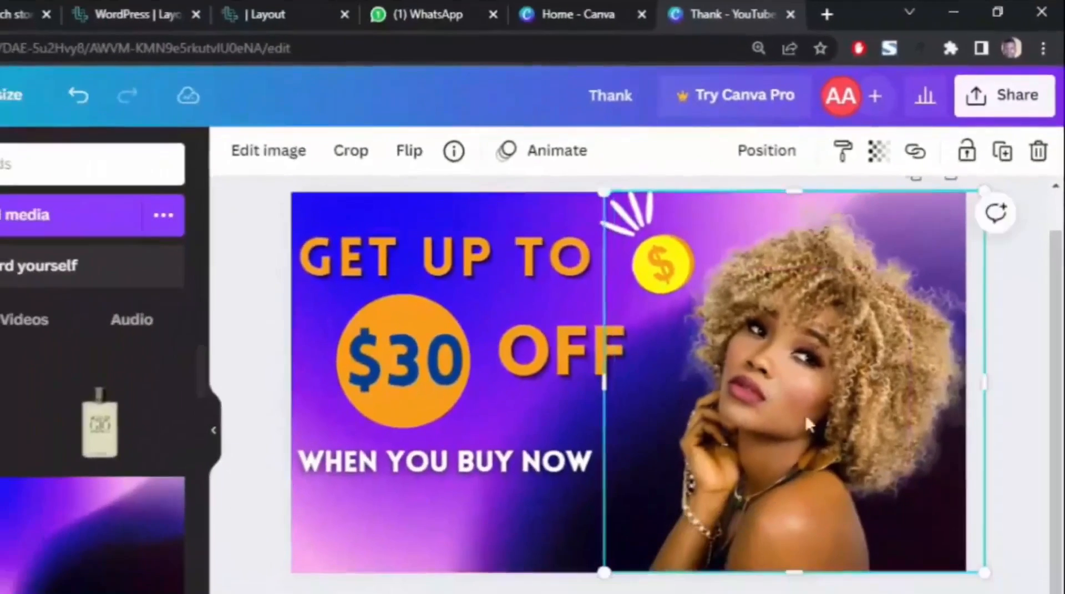
click(966, 151)
Step: Add the perfume bottle and flower bottle images along the lower edge of the thumbnail and scale both down
drag(97, 438, 471, 470)
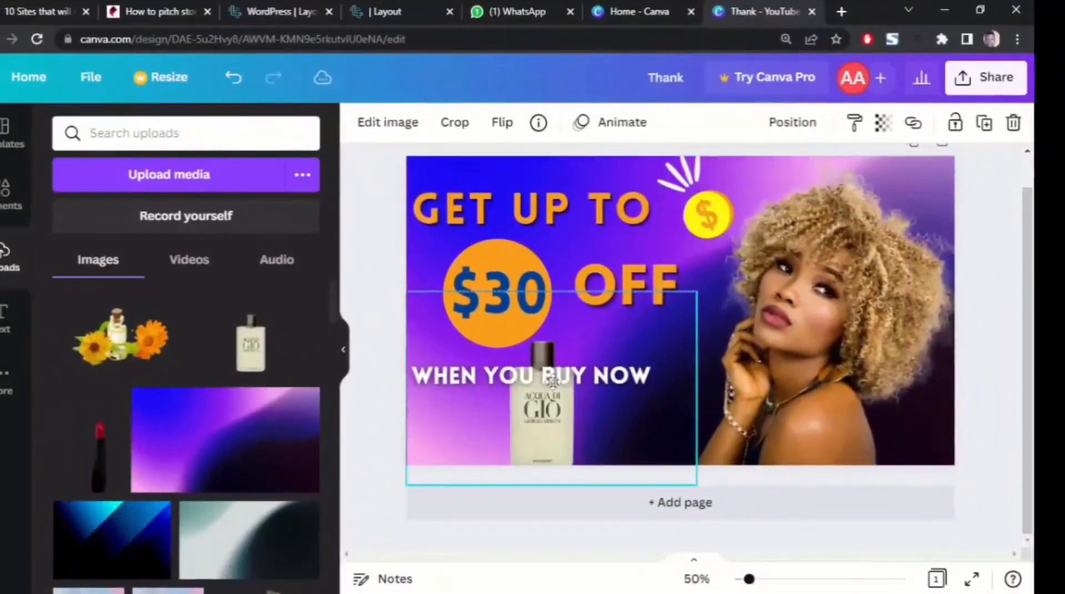
drag(696, 407, 570, 407)
drag(119, 335, 533, 395)
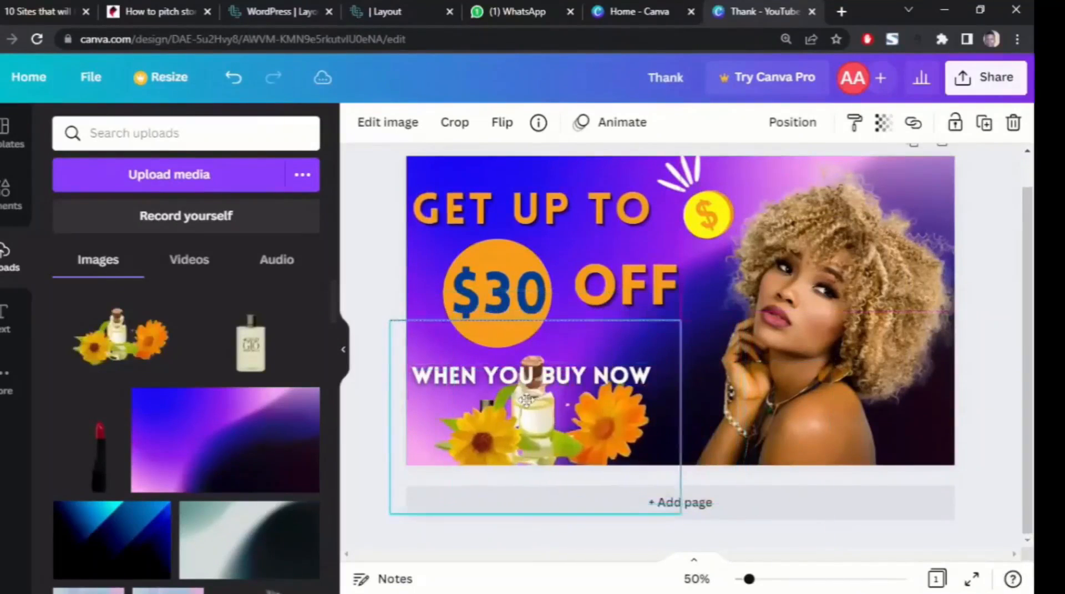
drag(682, 322, 638, 361)
Step: Adjust the flower bottle image's position and send it one layer backward, behind the perfume bottle
mouse_move(516, 428)
mouse_down()
mouse_move(564, 414)
mouse_move(505, 423)
mouse_move(614, 319)
mouse_move(521, 424)
mouse_up()
click(806, 127)
click(718, 174)
Step: Add the lipstick image, place it left of the perfume bottle and scale it down
drag(100, 460, 715, 384)
drag(743, 239, 466, 346)
drag(412, 333, 430, 351)
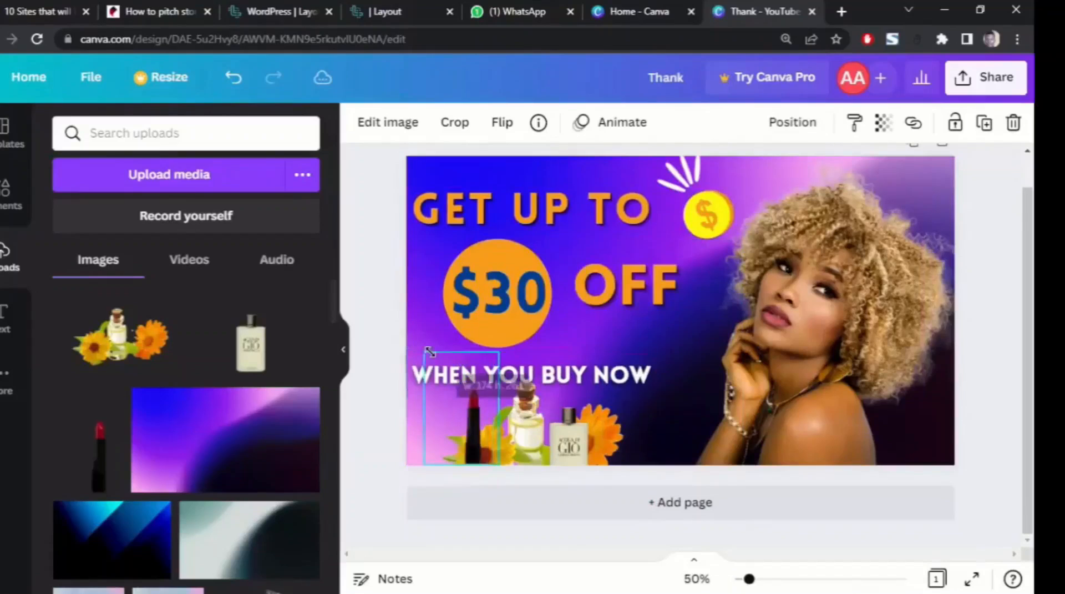
Step: Delete the lipstick image and the gradient background from the thumbnail
click(572, 438)
click(471, 427)
key(Delete)
click(446, 163)
key(Delete)
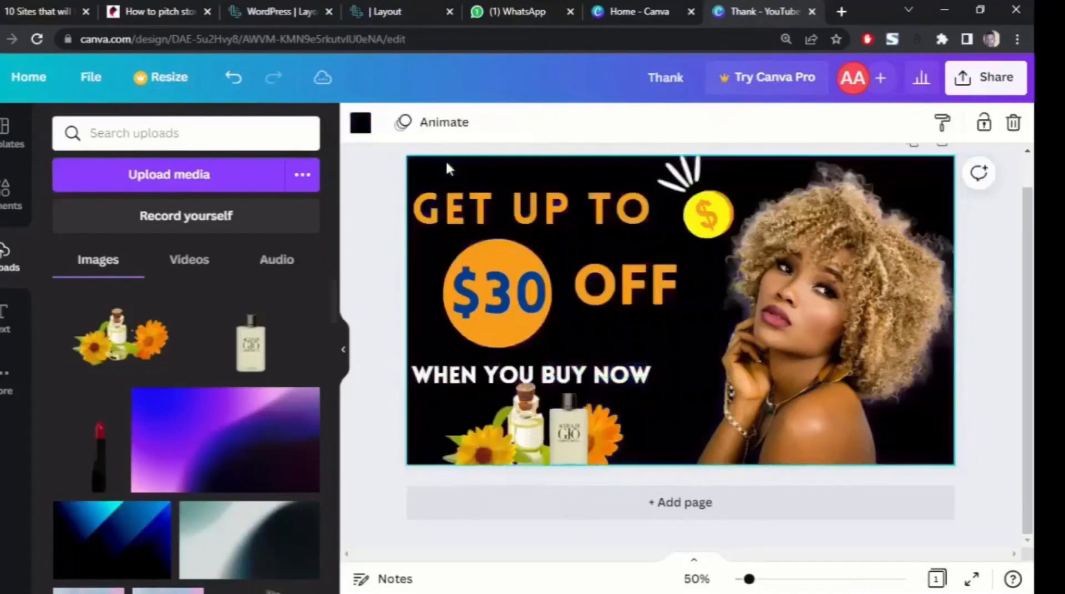
Step: Move WHEN YOU BUY NOW slightly up and right, and shrink the $30 circle group to font size 83.7, shifting it right
click(566, 376)
drag(567, 377, 548, 331)
click(528, 305)
drag(491, 282, 513, 285)
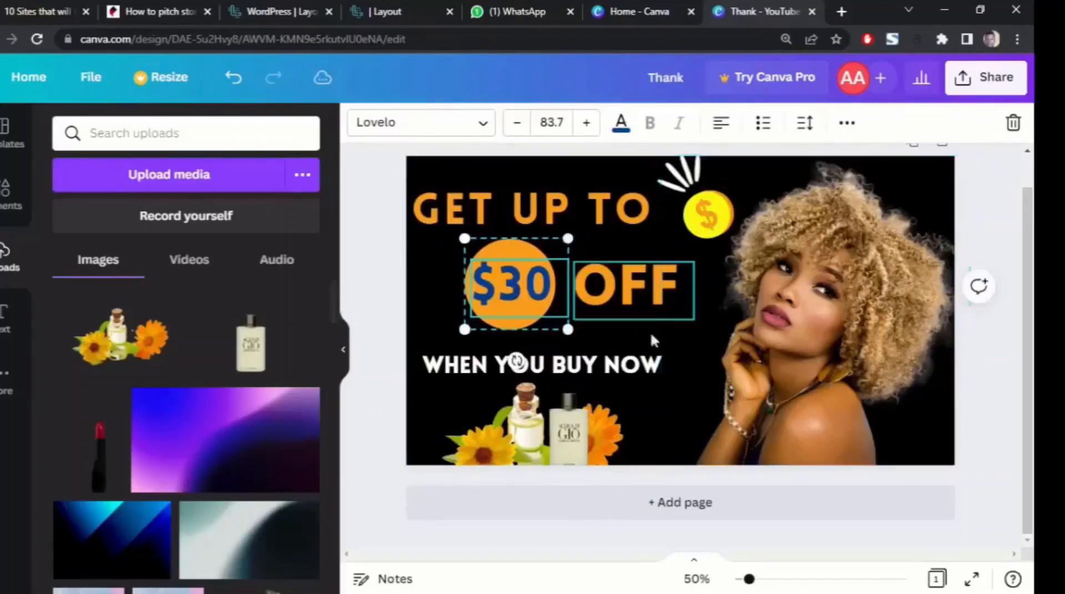
click(681, 384)
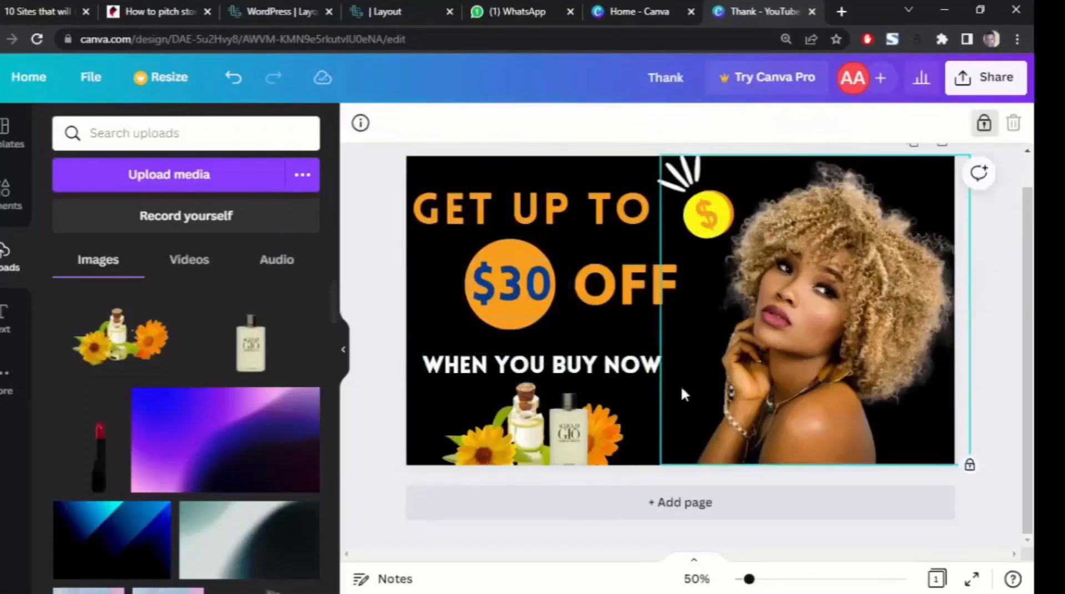
Step: Shift the GET UP TO heading slightly right to line up with the WHEN YOU BUY NOW text
click(396, 334)
click(710, 222)
drag(512, 208, 523, 207)
click(635, 291)
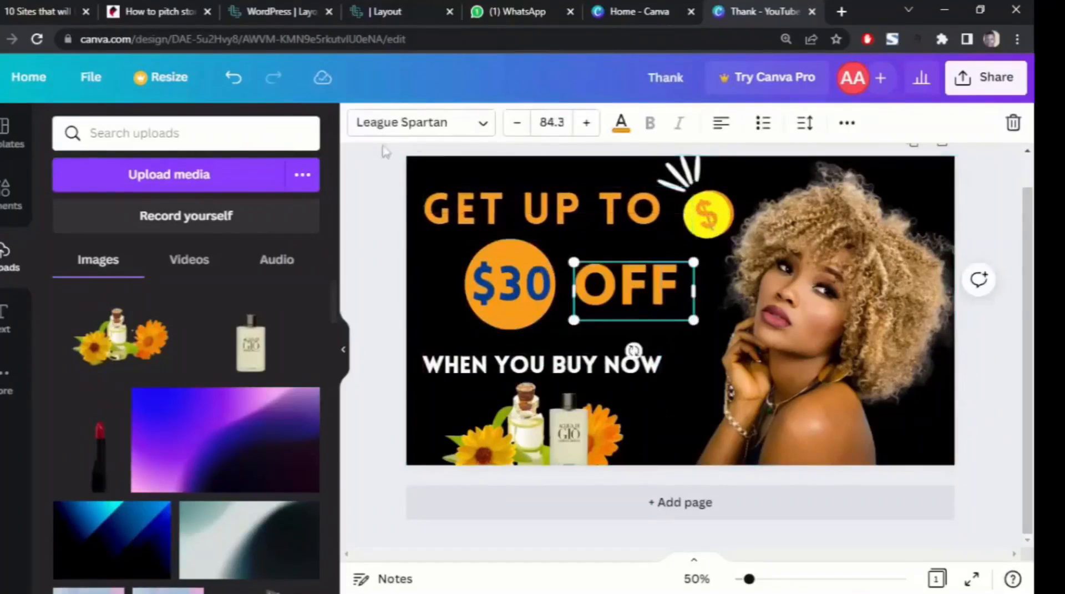
click(621, 122)
click(622, 122)
Step: Shrink the WHEN YOU BUY NOW text to font size 24.9 and widen its letter spacing
click(644, 376)
drag(693, 381, 650, 361)
click(804, 122)
drag(853, 198, 900, 201)
click(900, 132)
click(504, 342)
mouse_move(501, 358)
mouse_down()
mouse_move(527, 361)
mouse_move(502, 359)
mouse_up()
Step: Enlarge the perfume bottle and flower bottle images, keeping them beneath the WHEN YOU BUY NOW text
click(571, 444)
drag(657, 363, 691, 319)
click(464, 458)
drag(469, 435, 457, 445)
Step: Add the dark blue geometric image, stretch it to cover the whole page and send it to the back
scroll(186, 416, down, 4)
scroll(107, 398, up, 2)
click(107, 399)
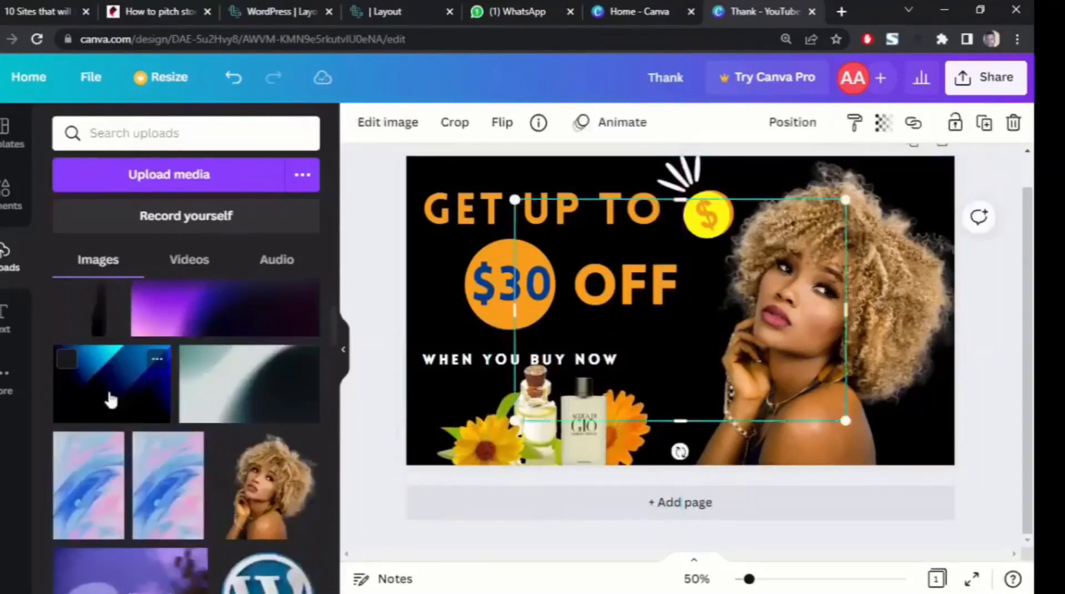
drag(517, 420, 438, 466)
drag(707, 334, 699, 318)
drag(427, 183, 406, 167)
drag(838, 167, 875, 144)
drag(875, 302, 962, 300)
drag(685, 456, 694, 473)
click(795, 122)
click(705, 208)
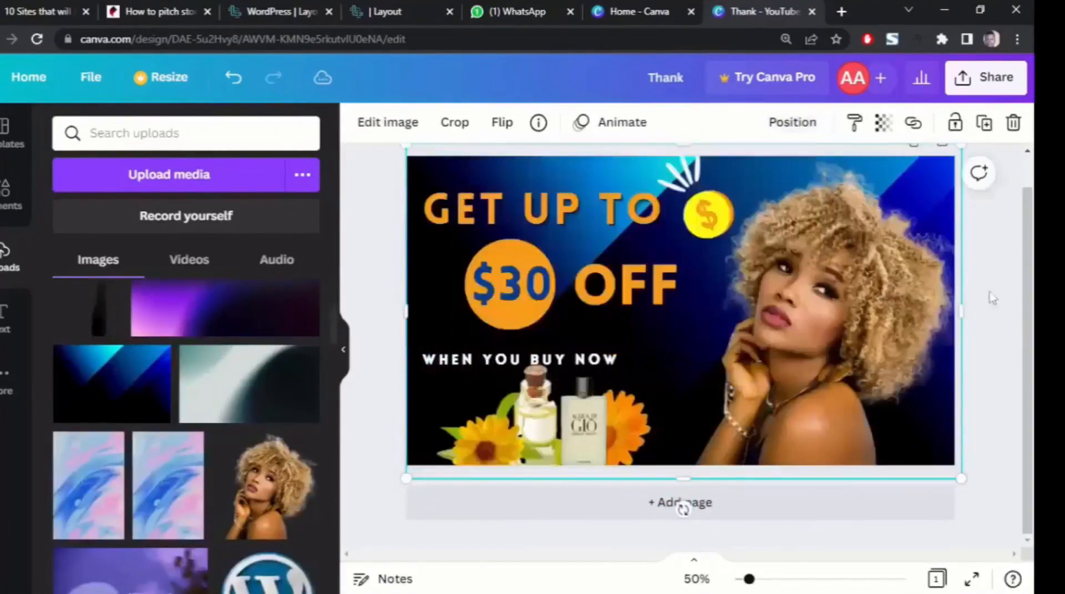
Step: Change the tagline above the product images to "WHEN YOU BUY TODAY!"
click(622, 361)
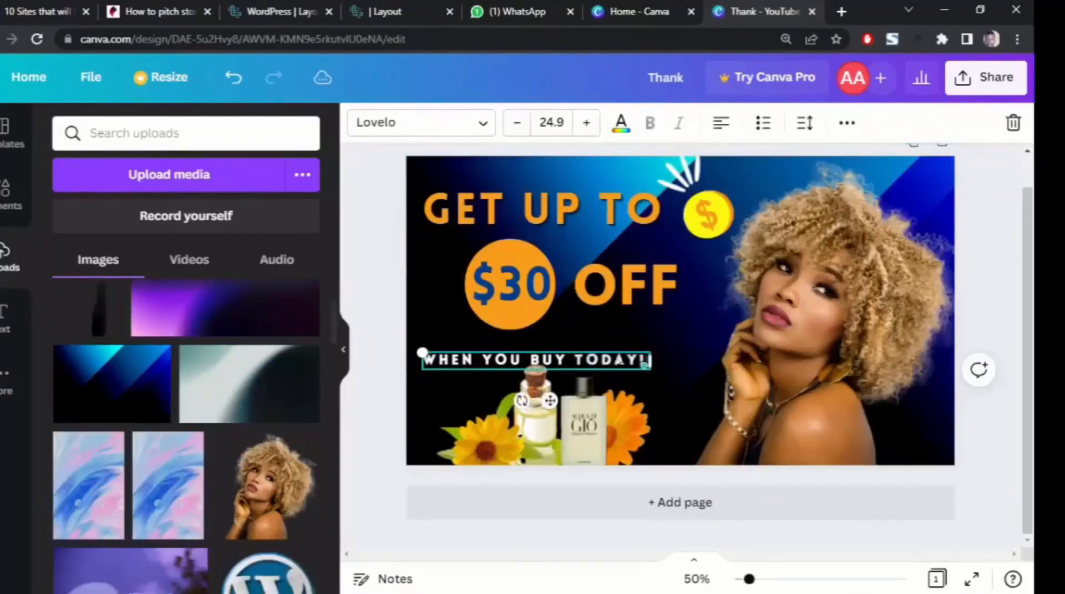
click(383, 305)
Step: Recolor the circle behind $30 bright yellow
click(518, 259)
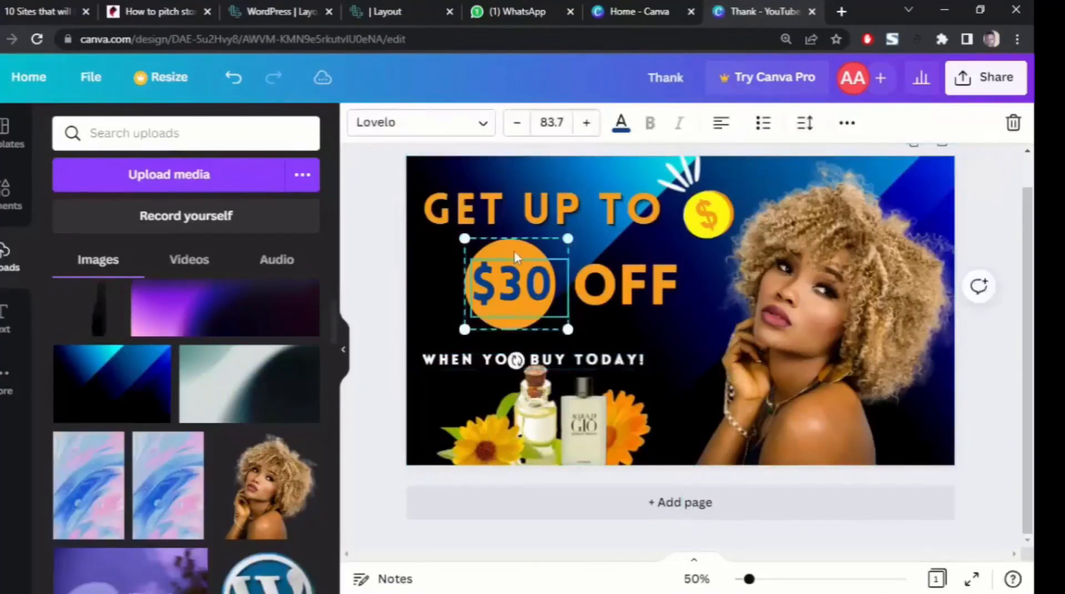
click(847, 122)
click(356, 122)
click(302, 212)
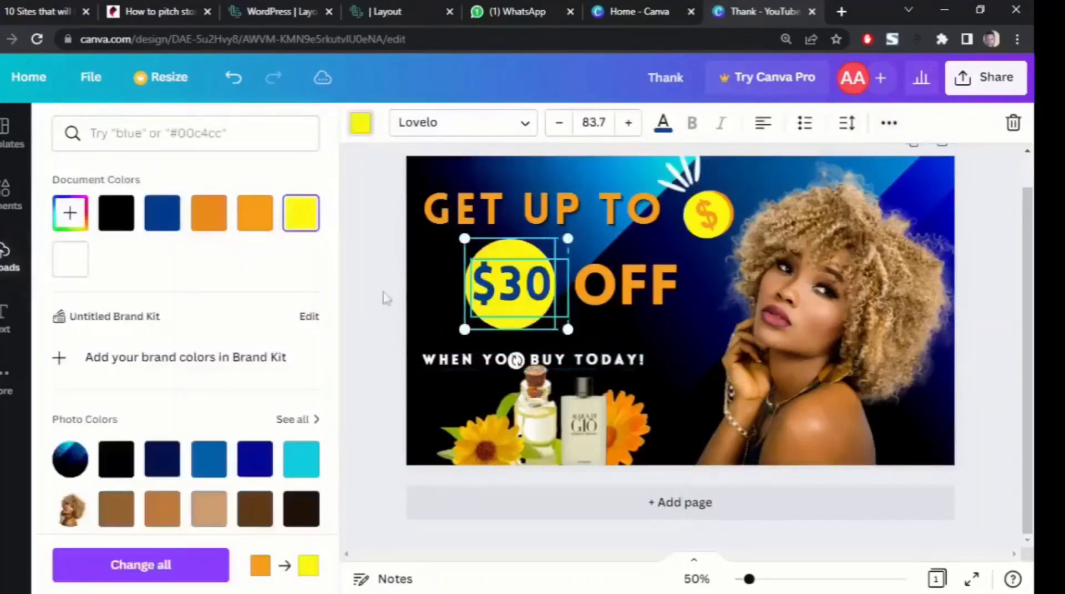
Step: Try golden shades on the $30 circle, including custom color #DFAF06, and restore the bright yellow
click(357, 123)
click(357, 123)
click(116, 237)
scroll(239, 283, up, 5)
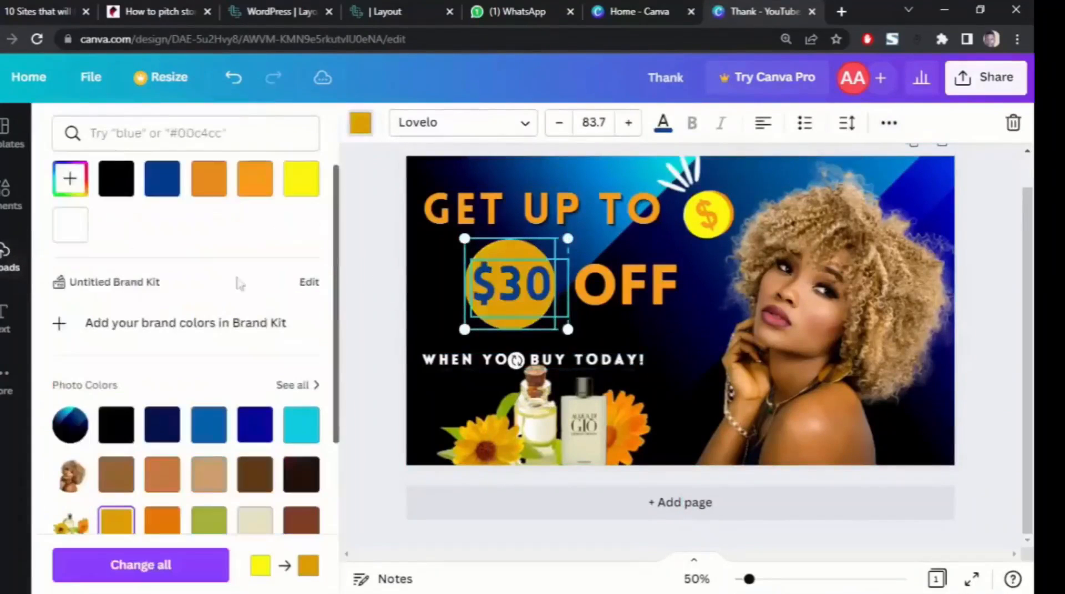
click(70, 178)
mouse_move(104, 326)
mouse_down()
mouse_move(119, 326)
mouse_move(105, 329)
mouse_up()
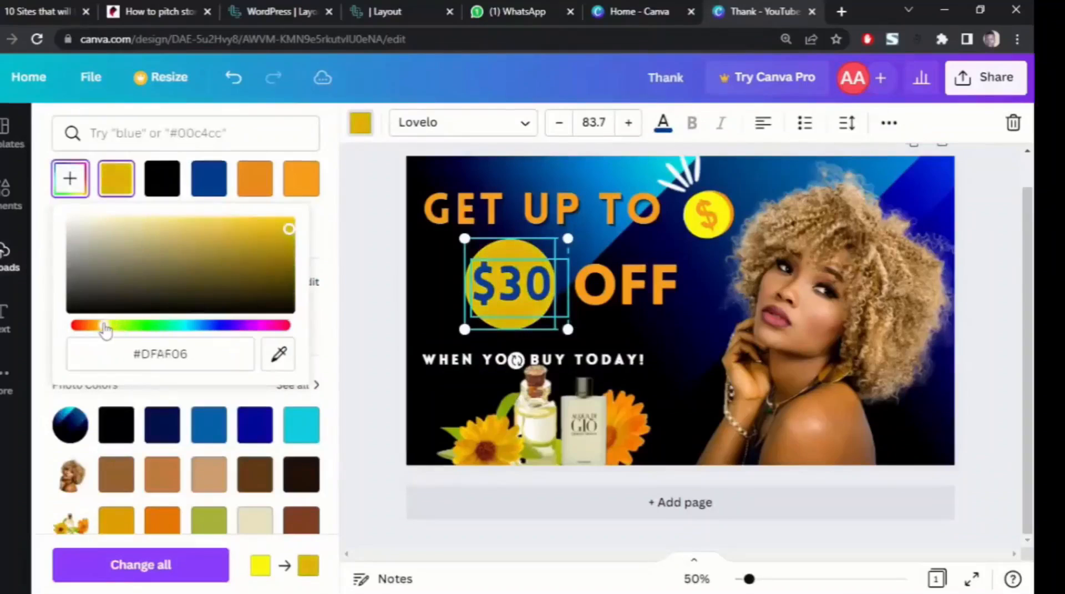
click(259, 572)
click(62, 230)
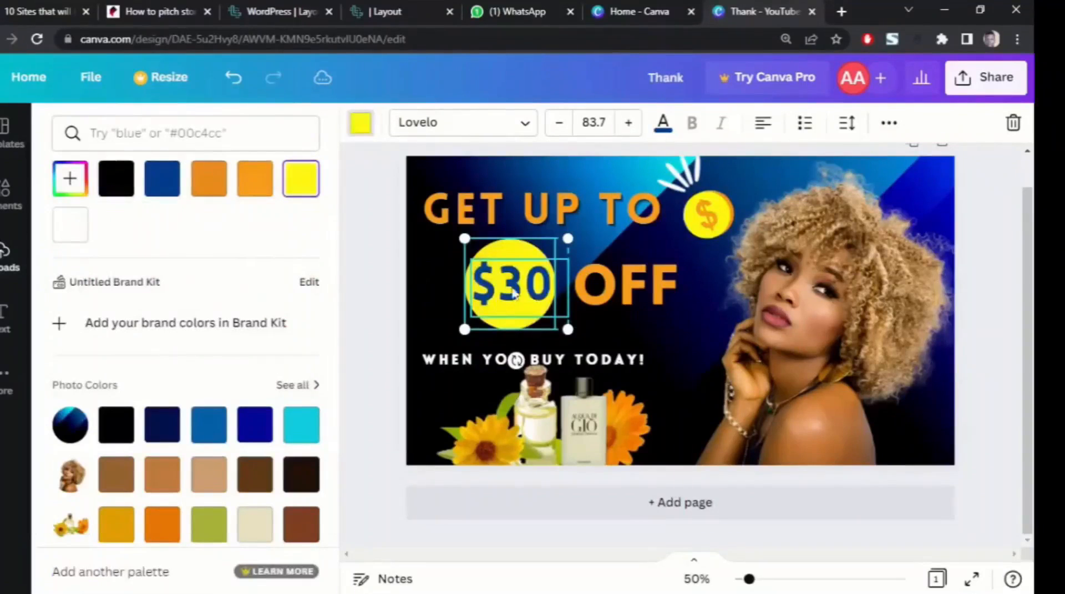
Step: Recolor the $30 text black
click(382, 251)
click(510, 284)
click(621, 122)
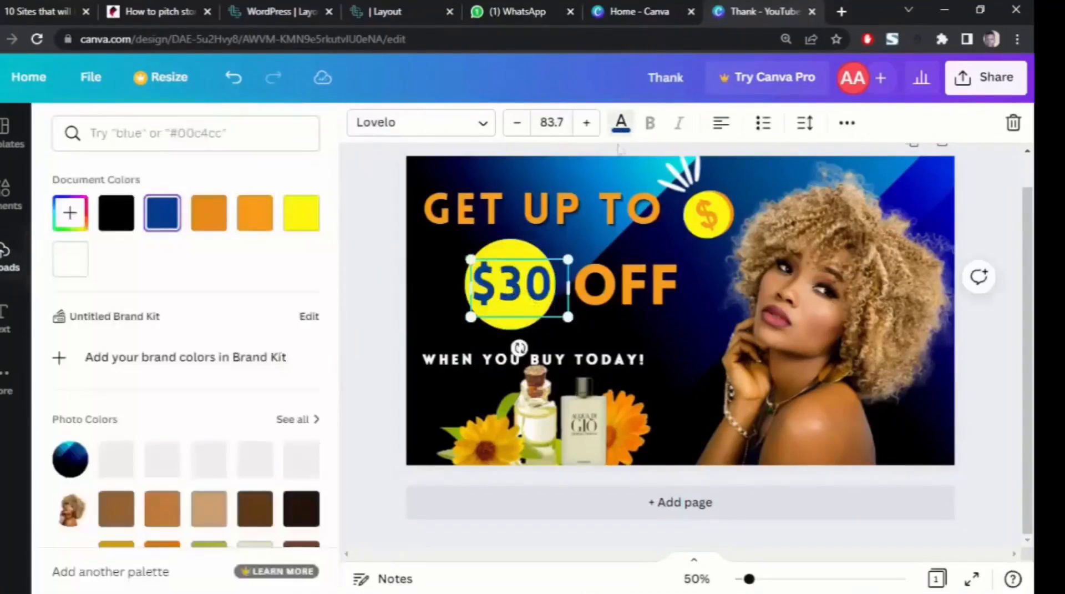
click(389, 298)
click(520, 288)
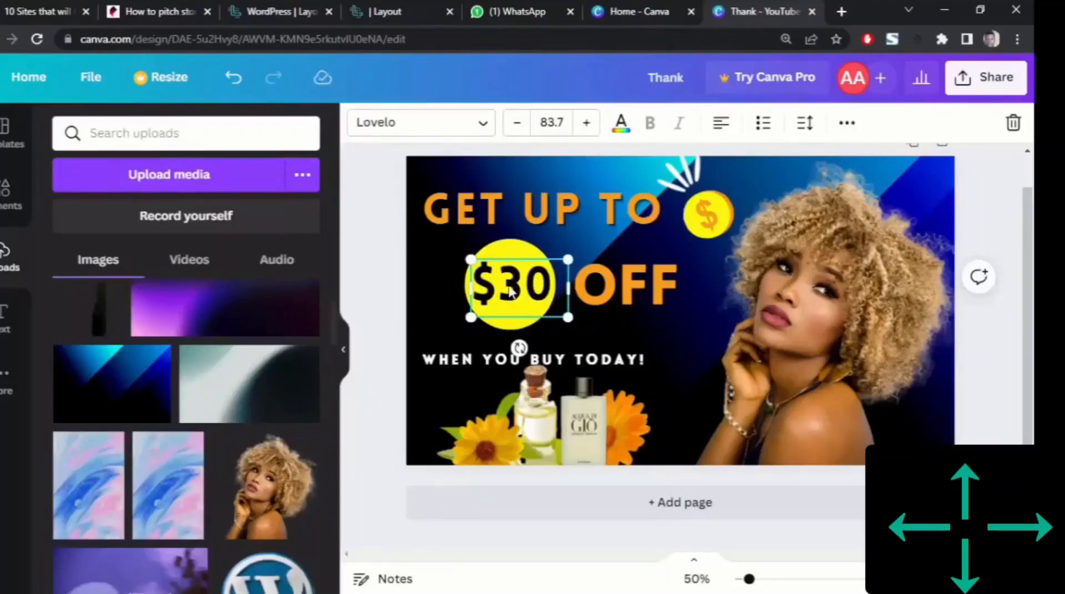
Step: Center the black $30 text on the yellow circle
key(Left)
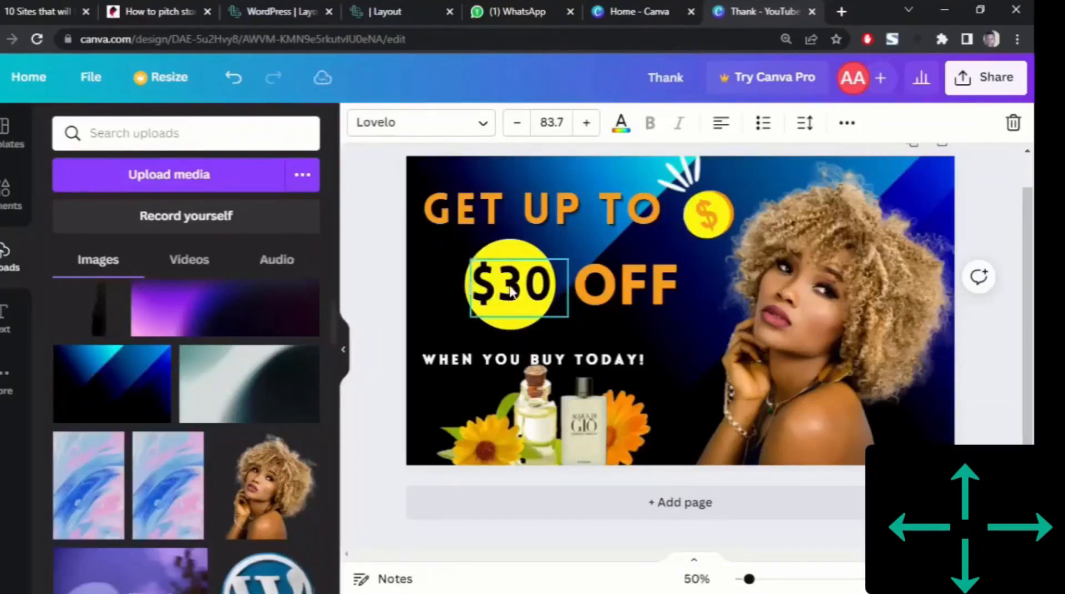
key(Left)
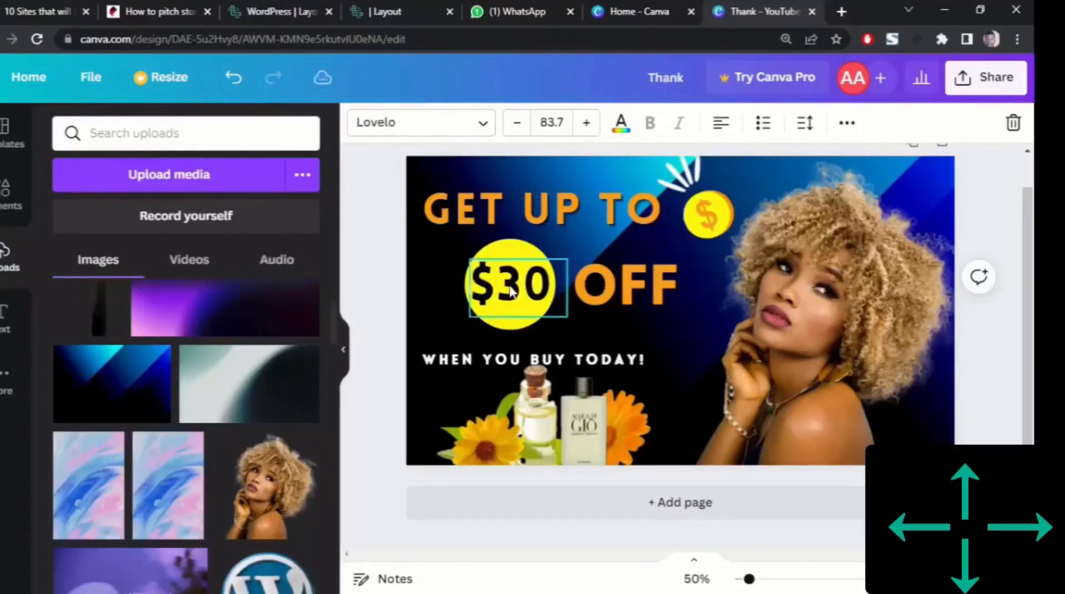
mouse_move(516, 286)
mouse_down()
mouse_move(510, 274)
mouse_move(505, 283)
mouse_up()
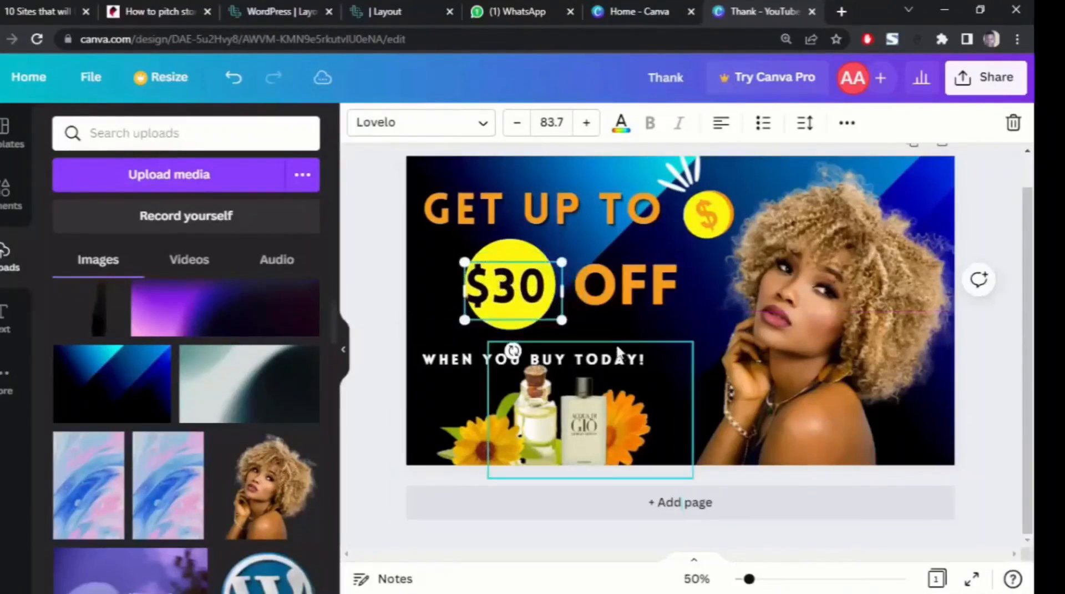
key(Right)
key(Right)
key(Right)
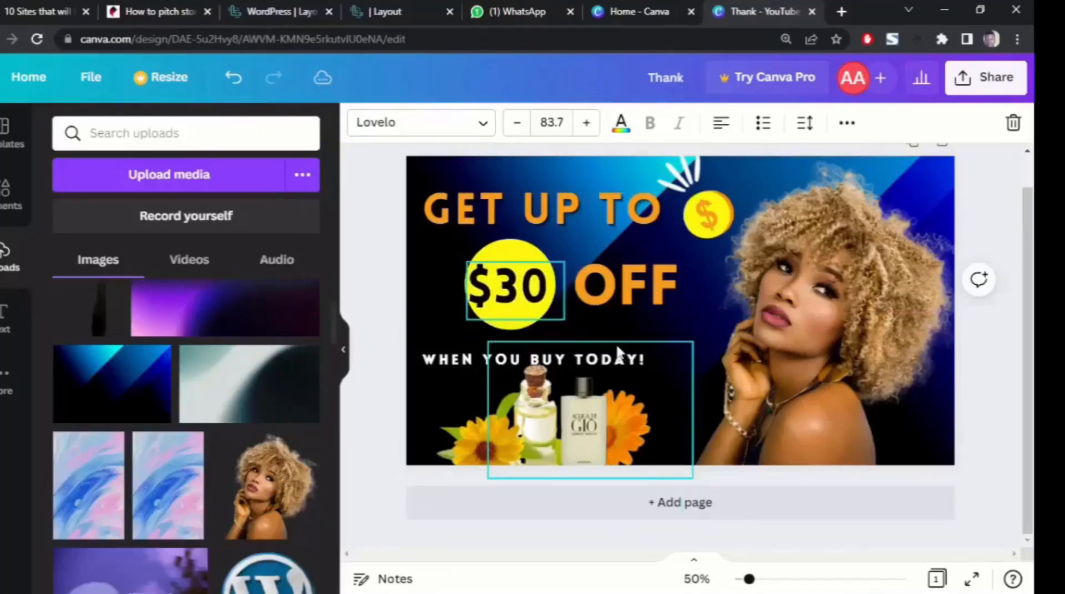
key(Escape)
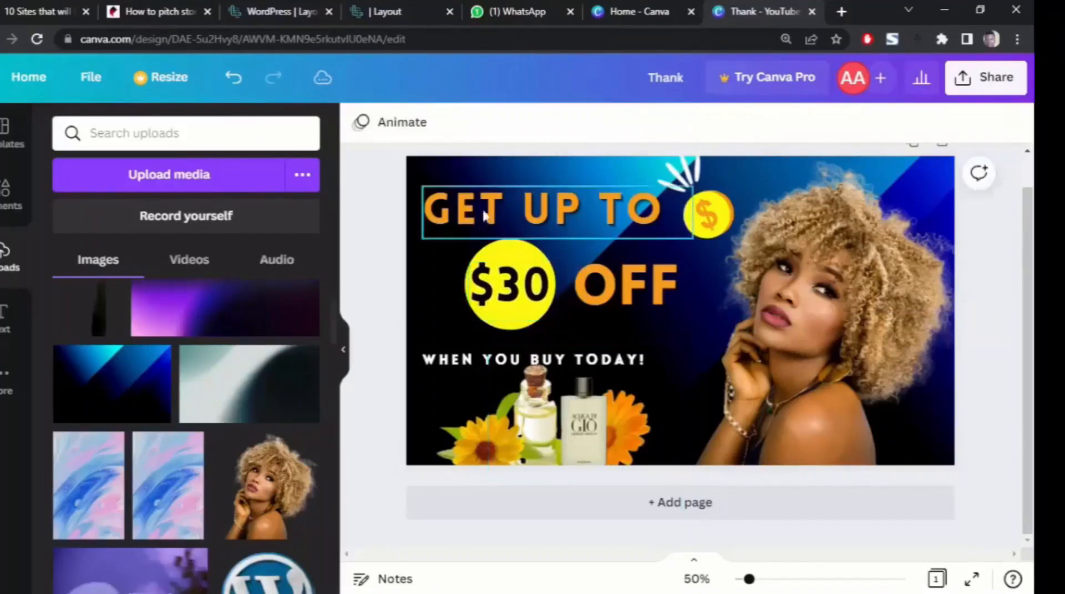
Step: Recolor the "GET UP TO" and "OFF" headline texts bright yellow
click(488, 214)
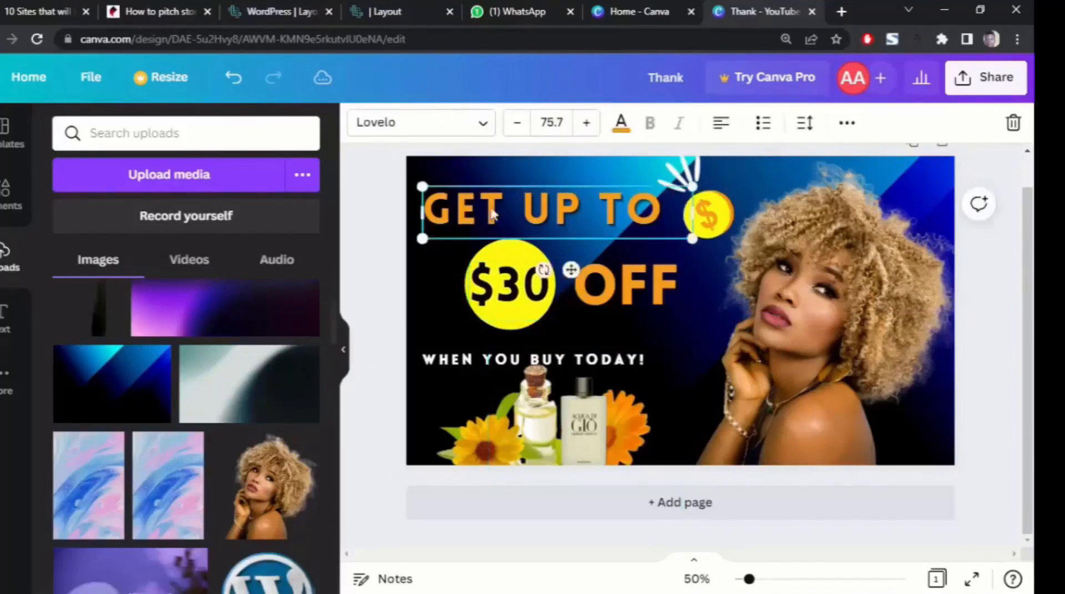
click(621, 126)
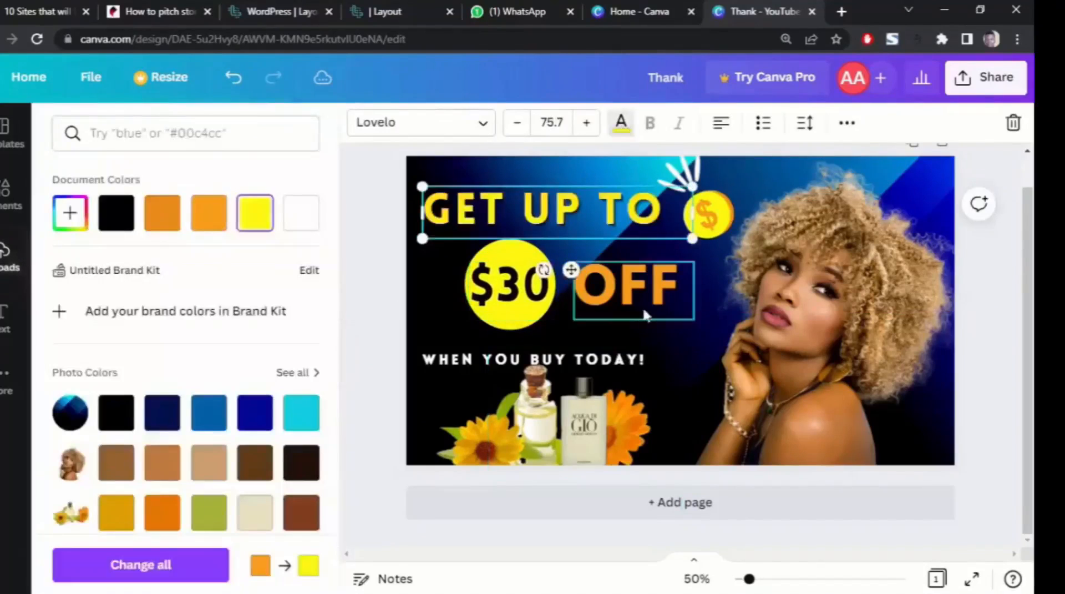
click(631, 298)
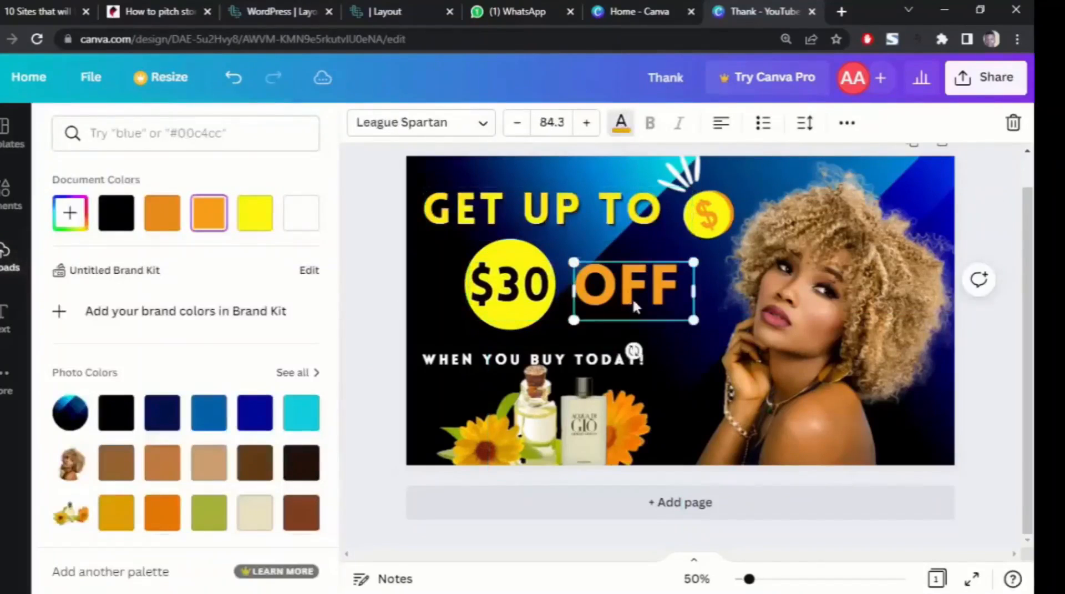
click(244, 224)
click(370, 271)
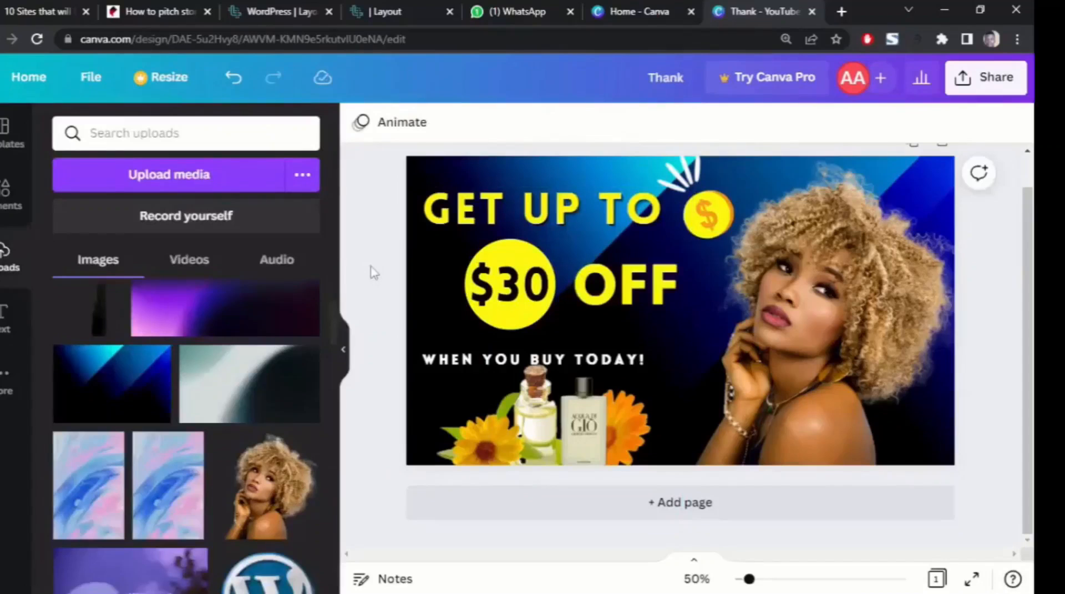
Step: Unlock the woman's cutout image and enlarge it slightly from its upper-left corner
click(826, 302)
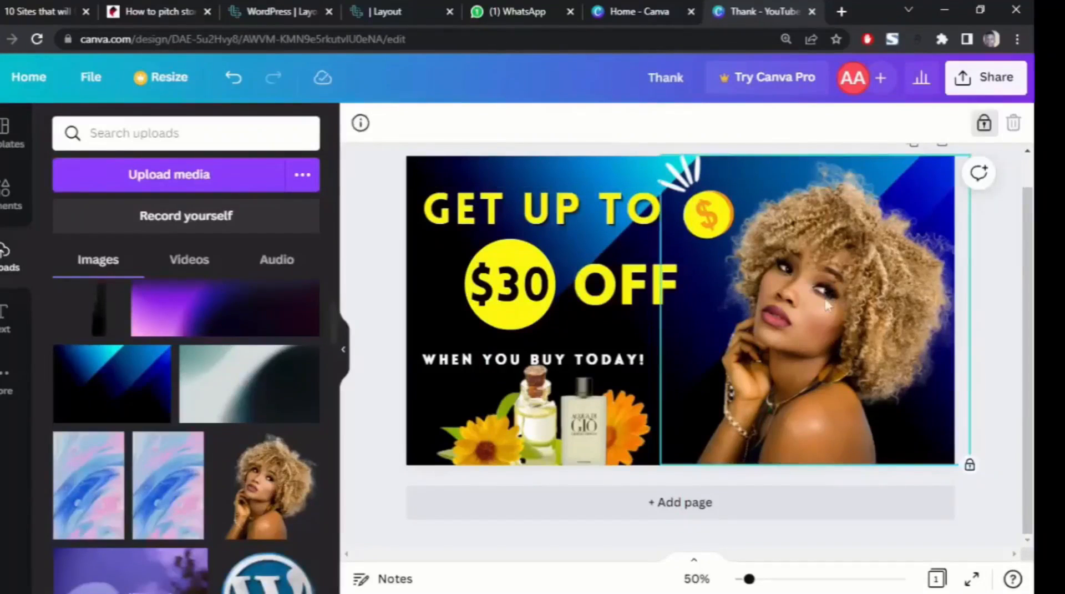
click(996, 262)
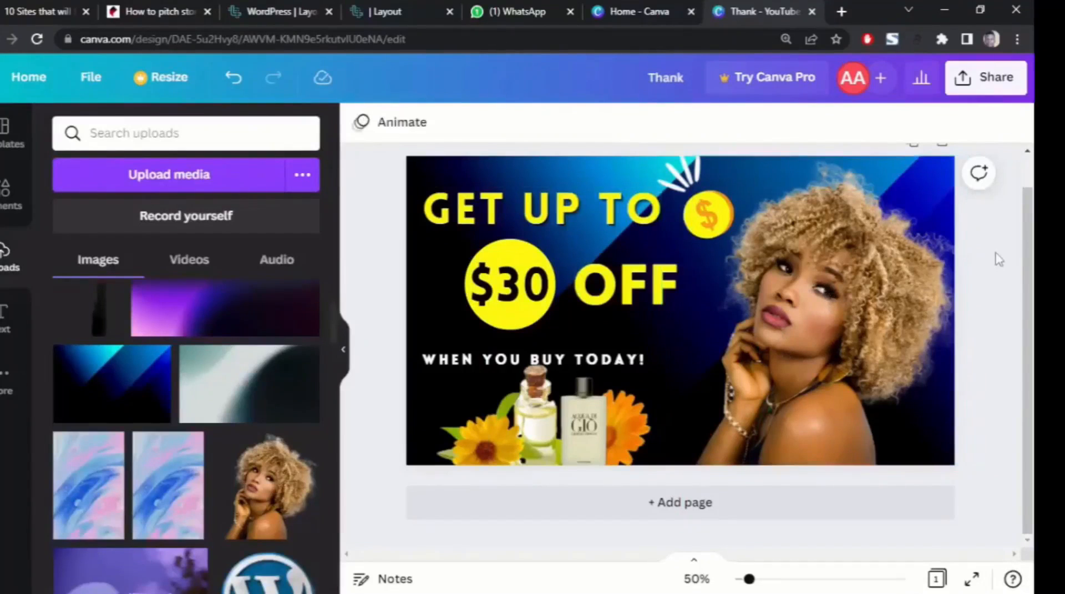
click(813, 315)
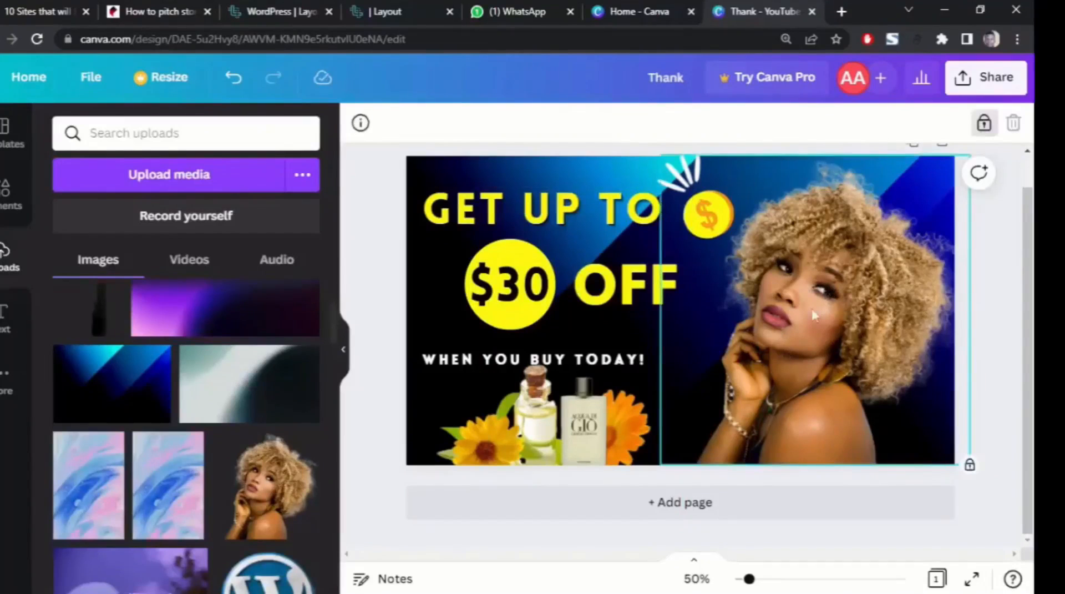
click(984, 125)
drag(661, 156, 640, 146)
click(992, 229)
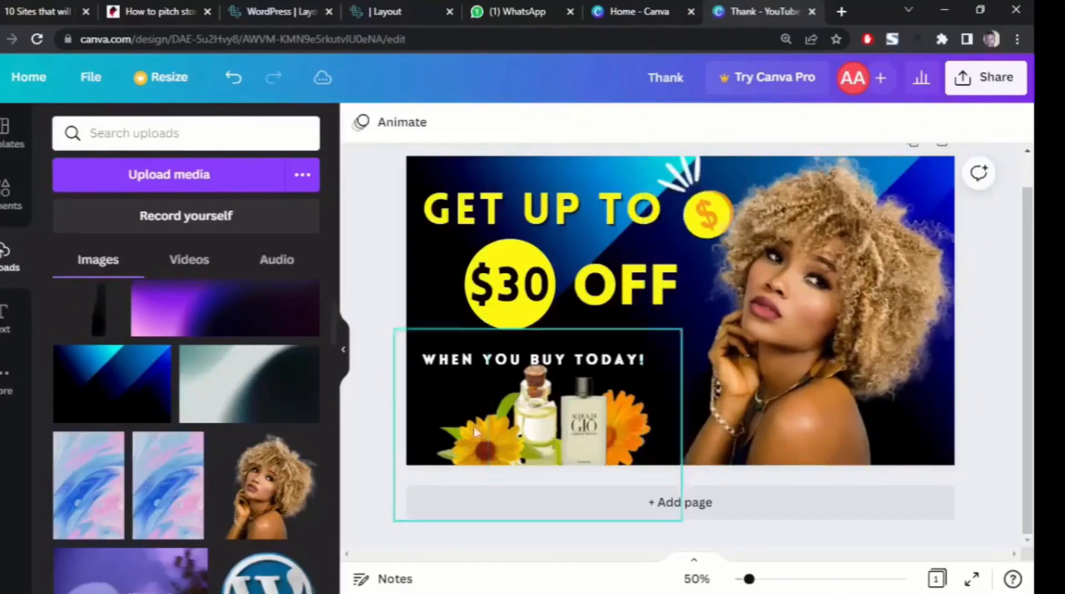
Step: Move the "WHEN YOU BUY TODAY!" tagline slightly up, away from the product images
drag(430, 368, 432, 362)
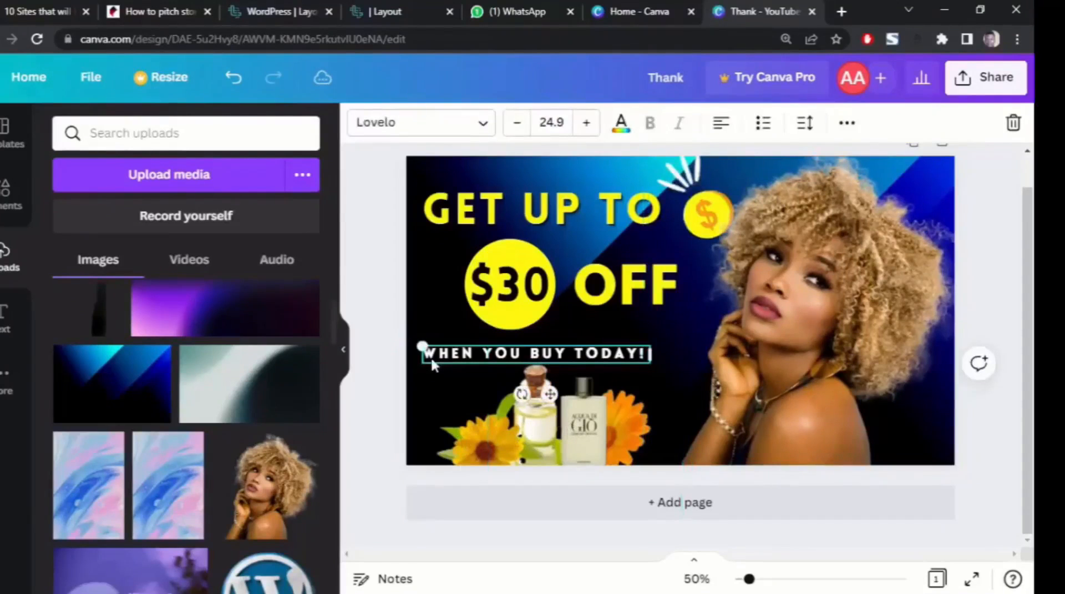
click(393, 284)
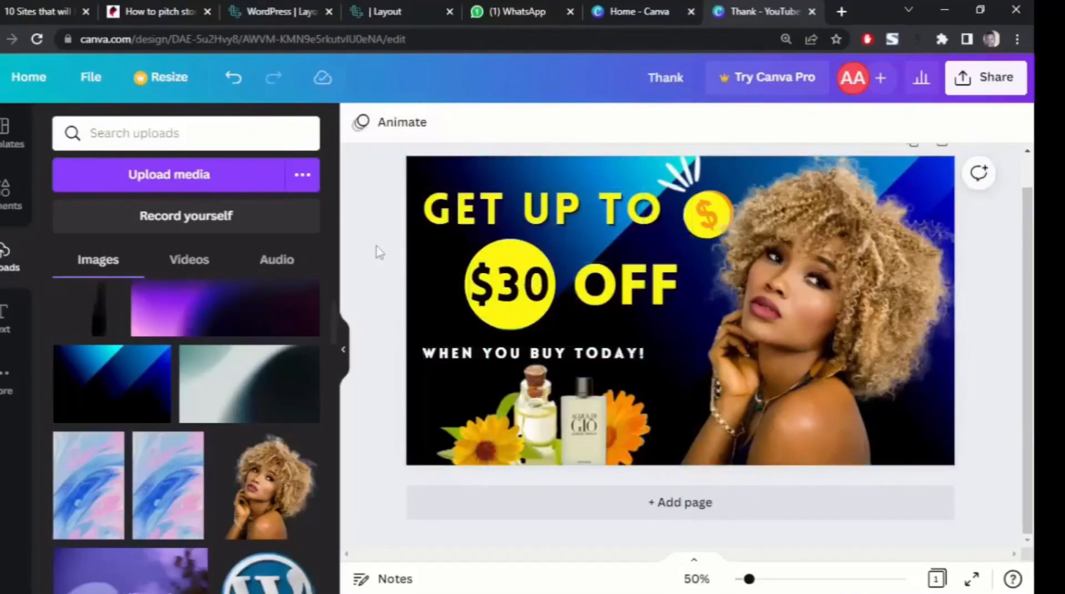
Step: Add a circle shape, flatten it into a wide oval, and place it beside the perfume bottle at the thumbnail's lower edge
click(6, 194)
click(318, 384)
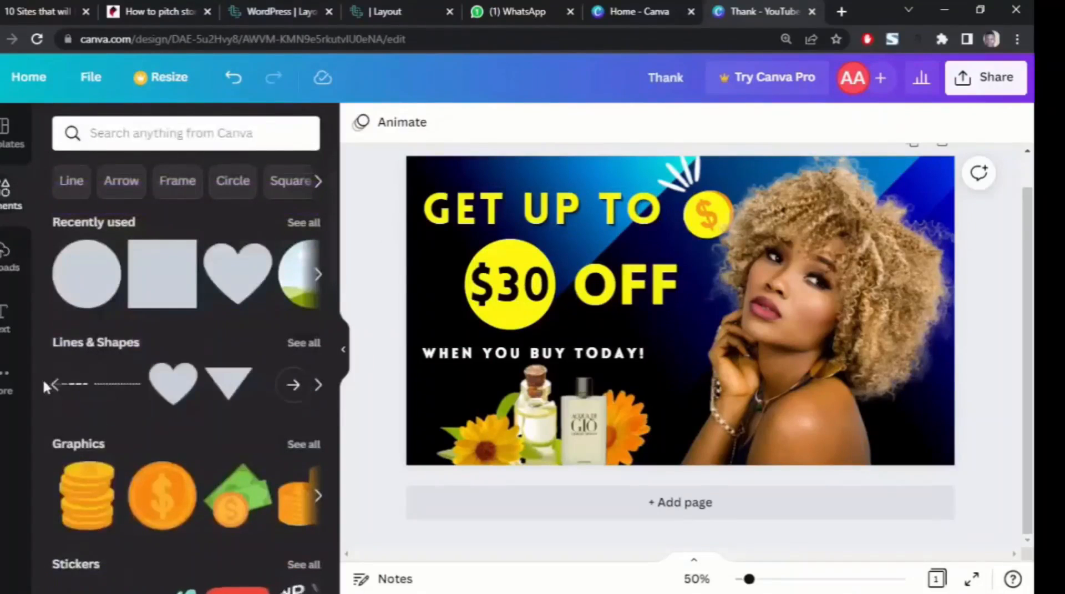
click(56, 385)
click(76, 382)
drag(705, 327, 721, 426)
drag(695, 487, 696, 392)
drag(615, 361, 633, 361)
drag(772, 361, 789, 361)
drag(710, 353, 695, 419)
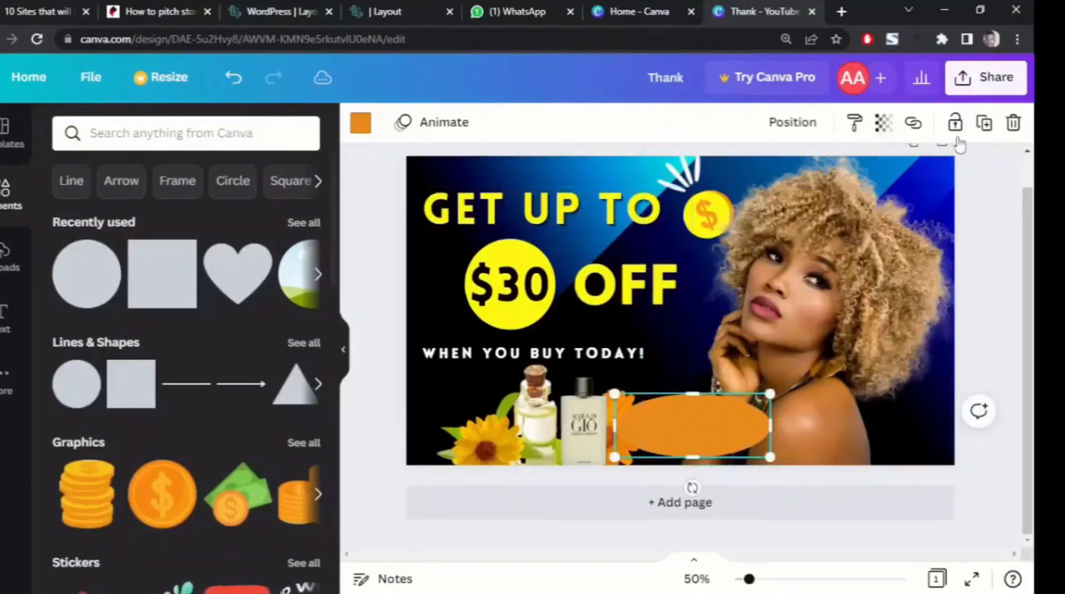
Step: Recolor the new oval with the bright yellow from the document colors
click(360, 124)
scroll(288, 325, down, 4)
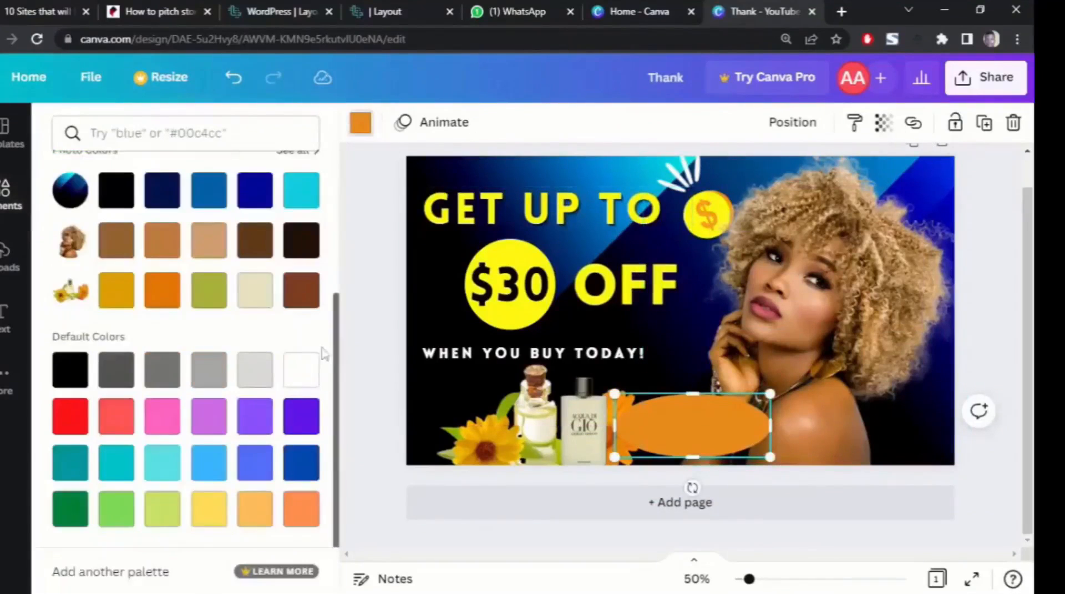
scroll(231, 328, up, 4)
click(255, 212)
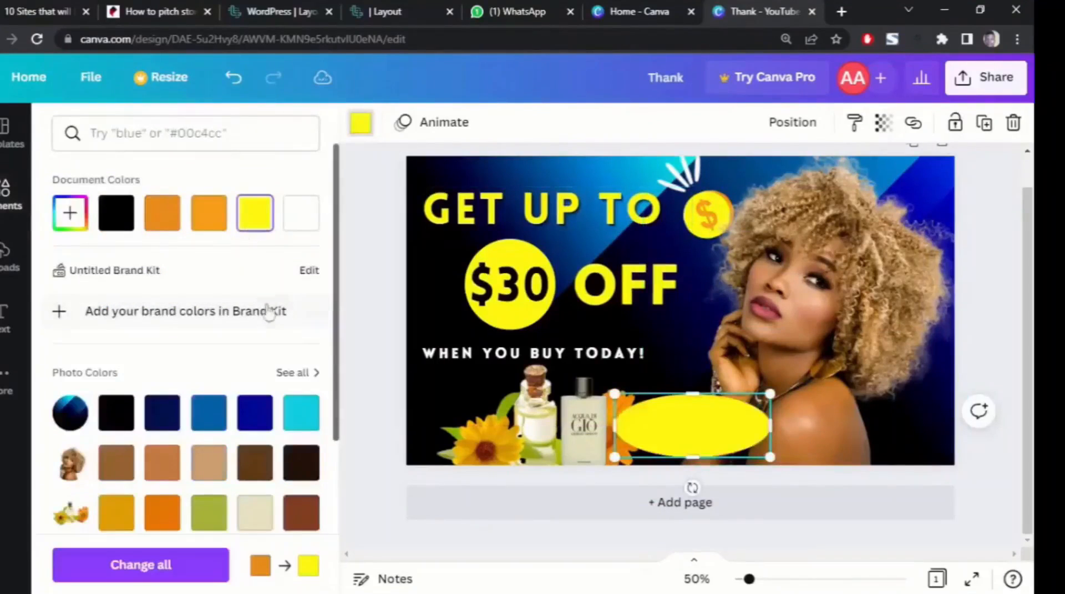
Step: Make the yellow oval partly see-through with a transparency value of 74
click(883, 124)
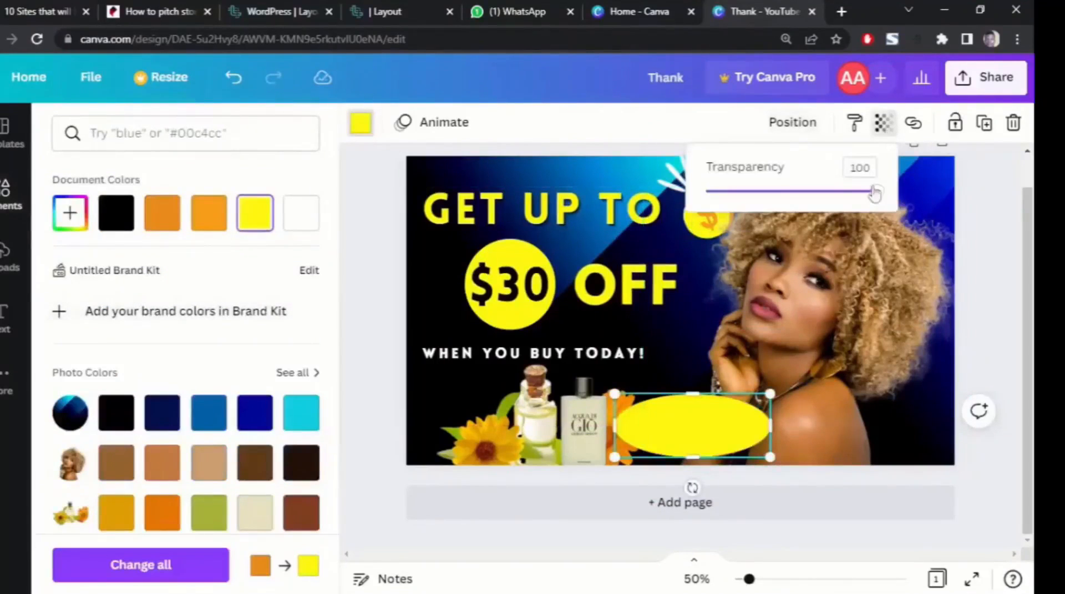
mouse_move(876, 193)
mouse_down()
mouse_move(862, 194)
mouse_move(884, 201)
mouse_up()
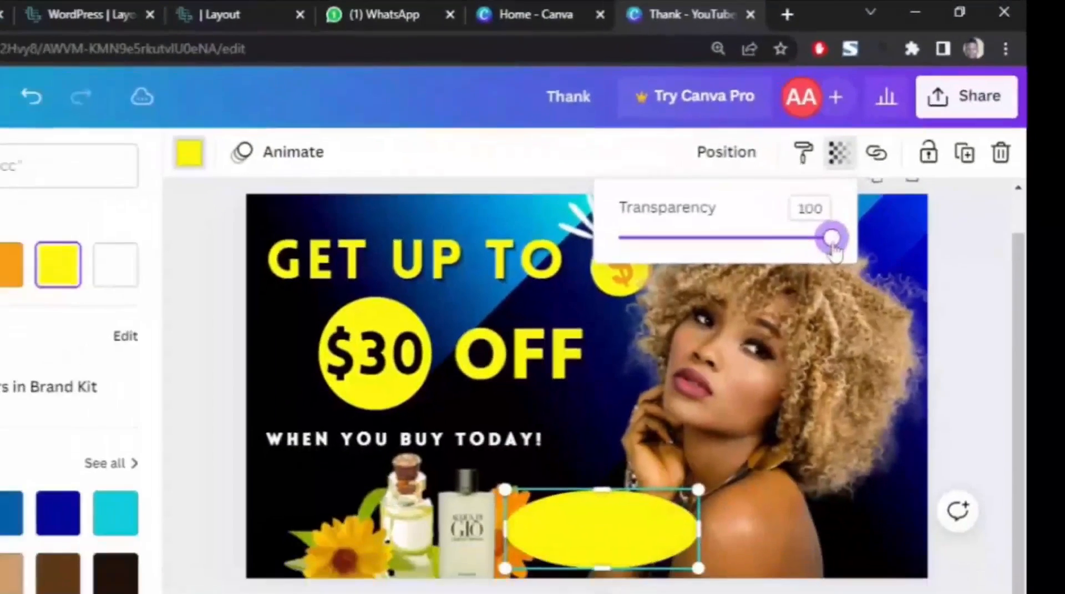
drag(760, 311, 702, 312)
drag(793, 244, 790, 246)
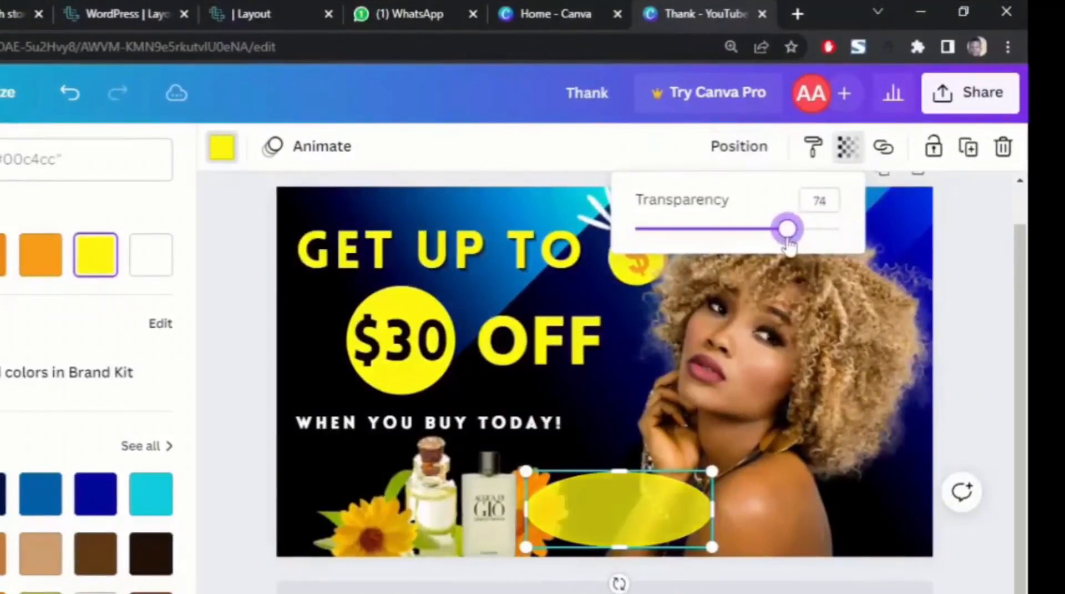
click(974, 218)
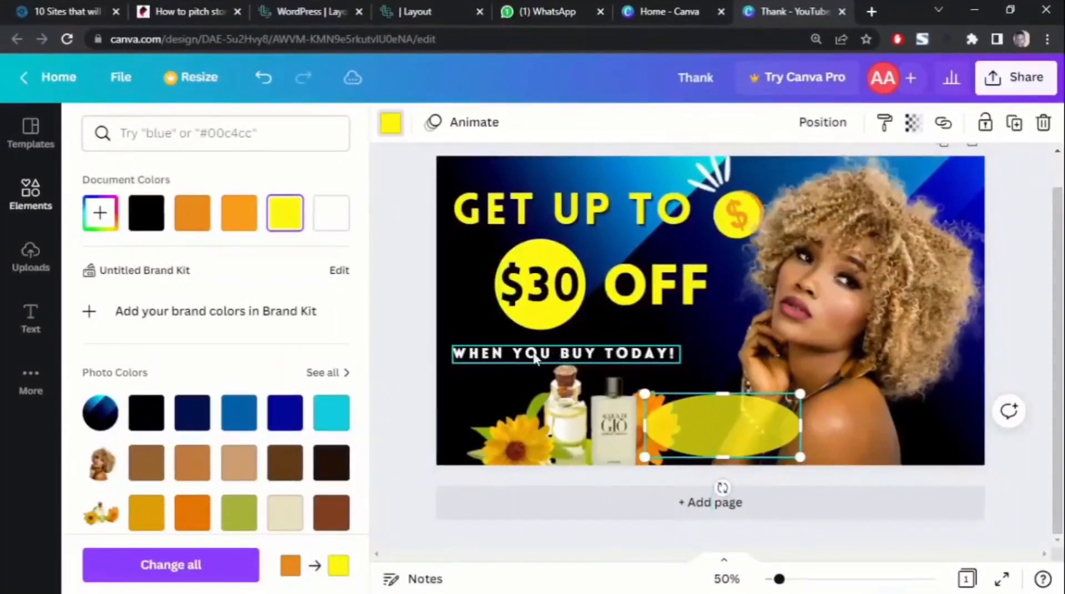
Step: Duplicate the "WHEN YOU BUY TODAY!" tagline and place the copy over the yellow oval
click(534, 358)
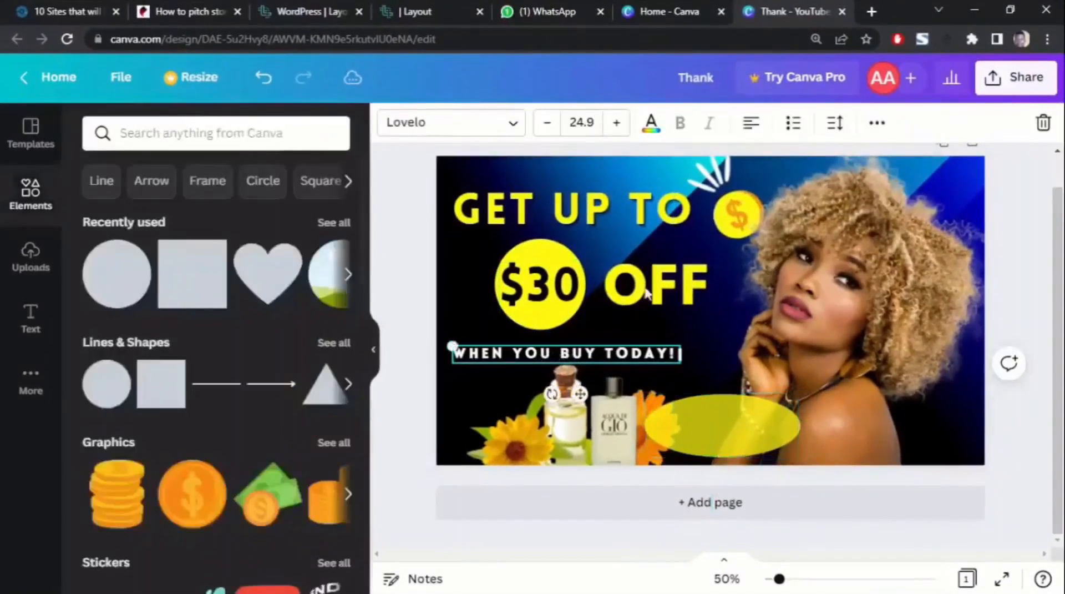
click(877, 122)
click(870, 164)
drag(643, 363, 835, 430)
Step: Replace the copied tagline with "GRAB YOUR OFFER NOW", breaking the line before NOW, and center the text
key(BackSpace)
key(BackSpace)
key(BackSpace)
key(BackSpace)
key(BackSpace)
key(BackSpace)
key(BackSpace)
key(BackSpace)
key(BackSpace)
key(BackSpace)
key(BackSpace)
key(BackSpace)
key(BackSpace)
key(BackSpace)
key(BackSpace)
key(BackSpace)
key(BackSpace)
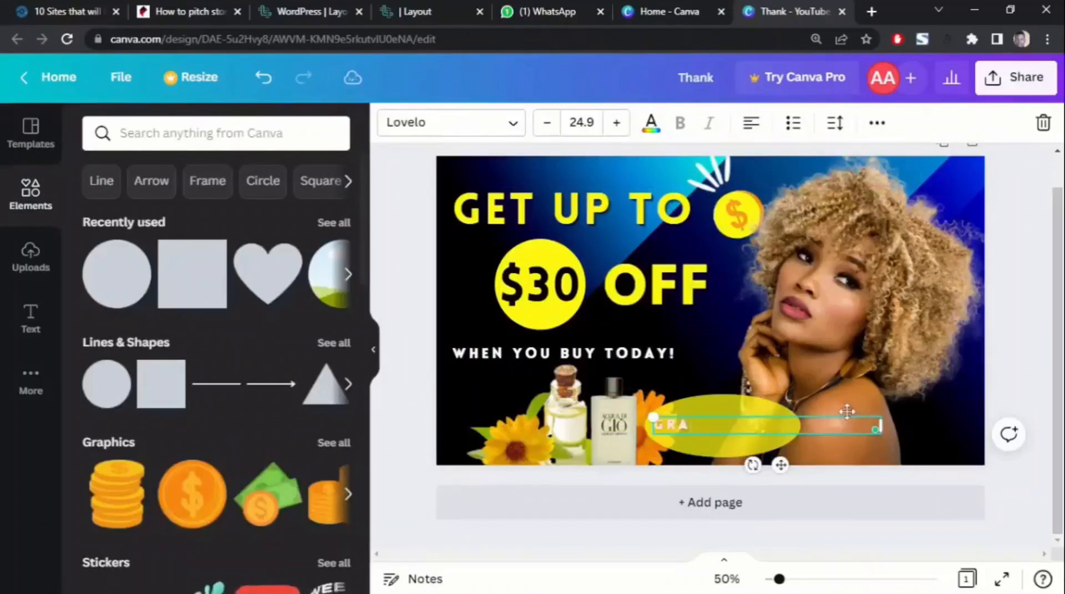
text(R OFFE)
key(Return)
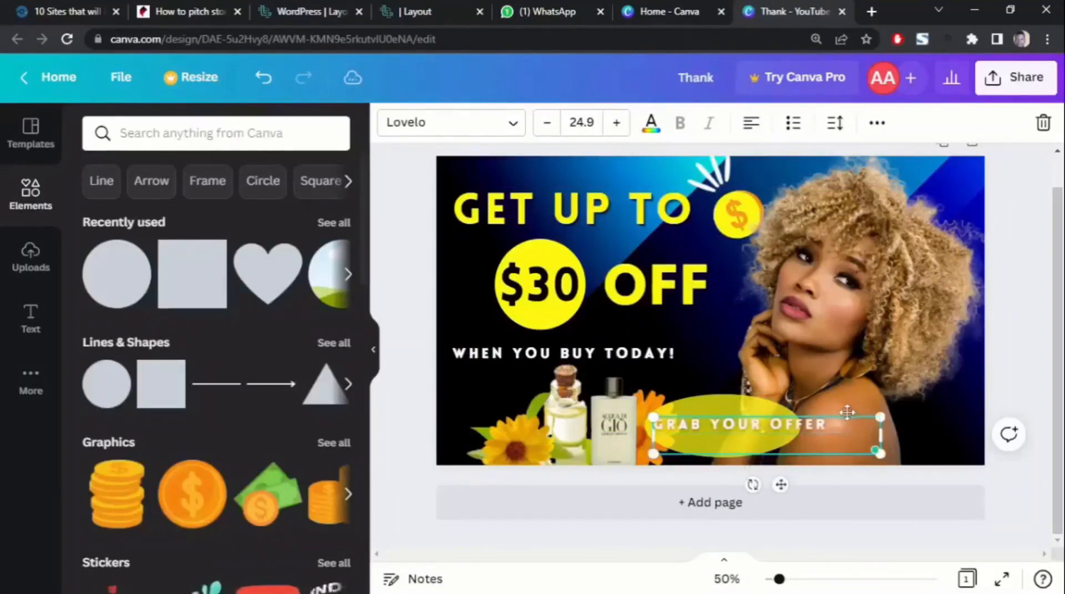
click(754, 128)
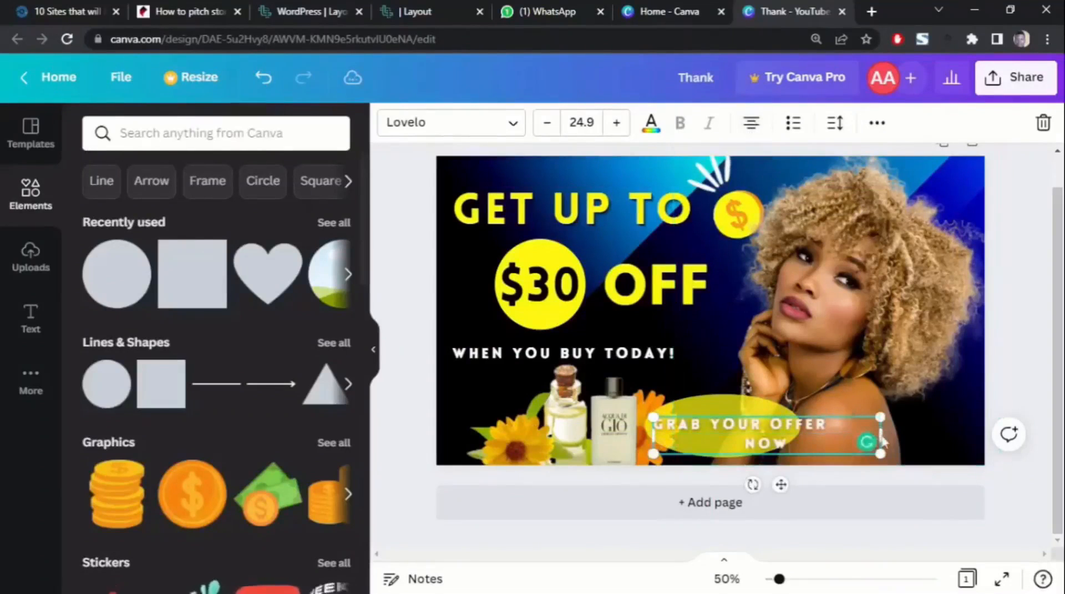
Step: Resize the offer text box and position it over the oval, widening the oval on both sides to fit the text
drag(654, 436, 750, 442)
drag(881, 442, 923, 444)
drag(748, 443, 737, 443)
drag(835, 420, 736, 417)
click(763, 406)
drag(800, 426, 823, 427)
drag(645, 426, 630, 427)
Step: Recolor the "GRAB YOUR OFFER NOW" text black
click(718, 433)
click(651, 122)
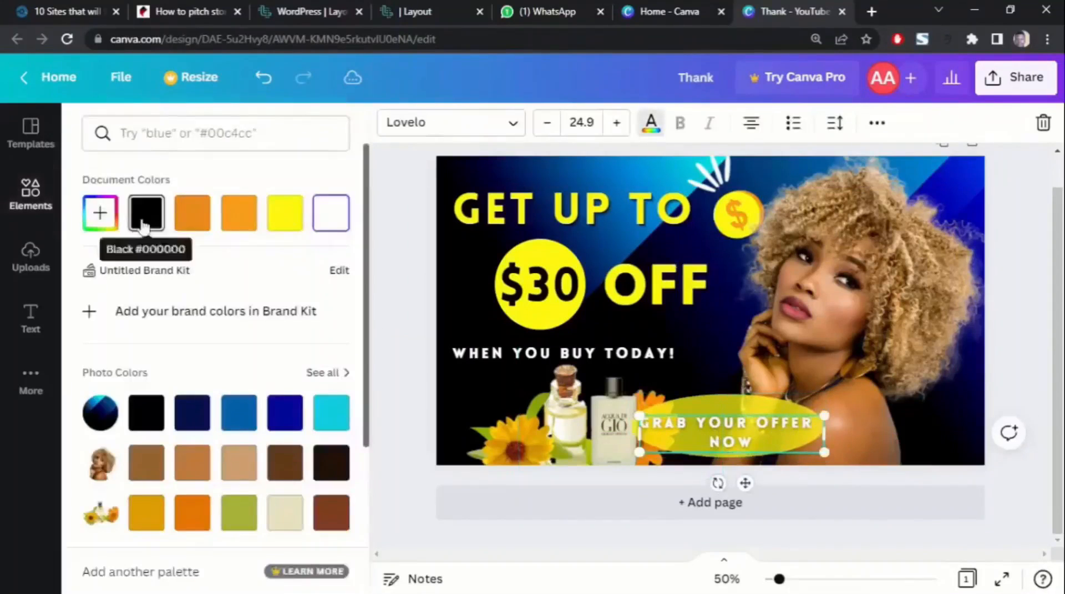
click(148, 214)
Step: Raise the yellow oval's opacity so it looks more solid
click(727, 452)
click(913, 122)
drag(863, 191, 891, 199)
Step: Group the yellow oval with its text, then move and widen the group in the thumbnail's lower-right corner
click(716, 425)
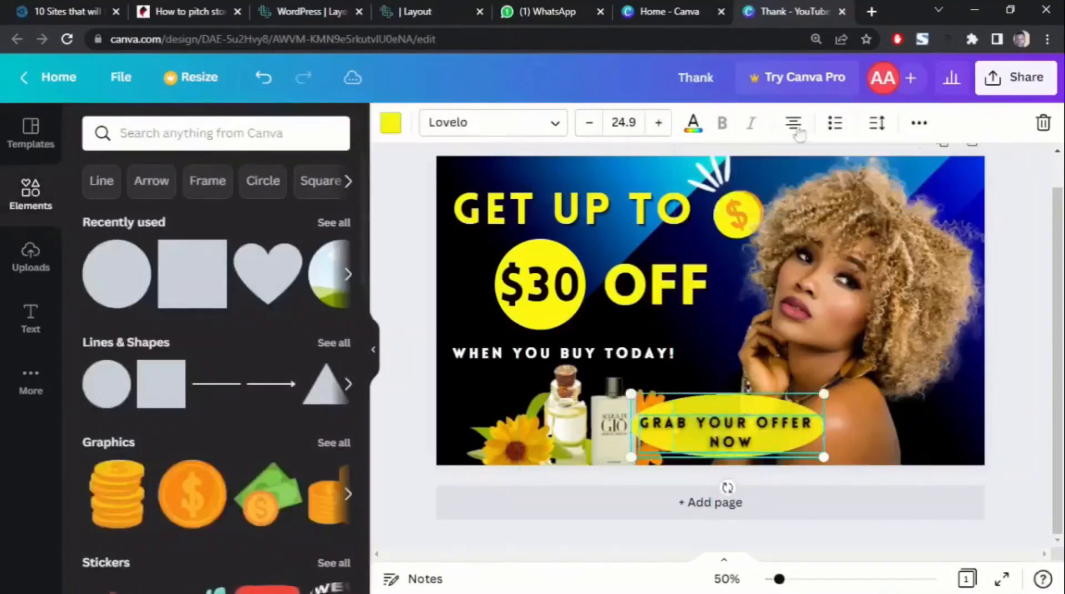
drag(715, 440, 870, 438)
drag(798, 443, 761, 438)
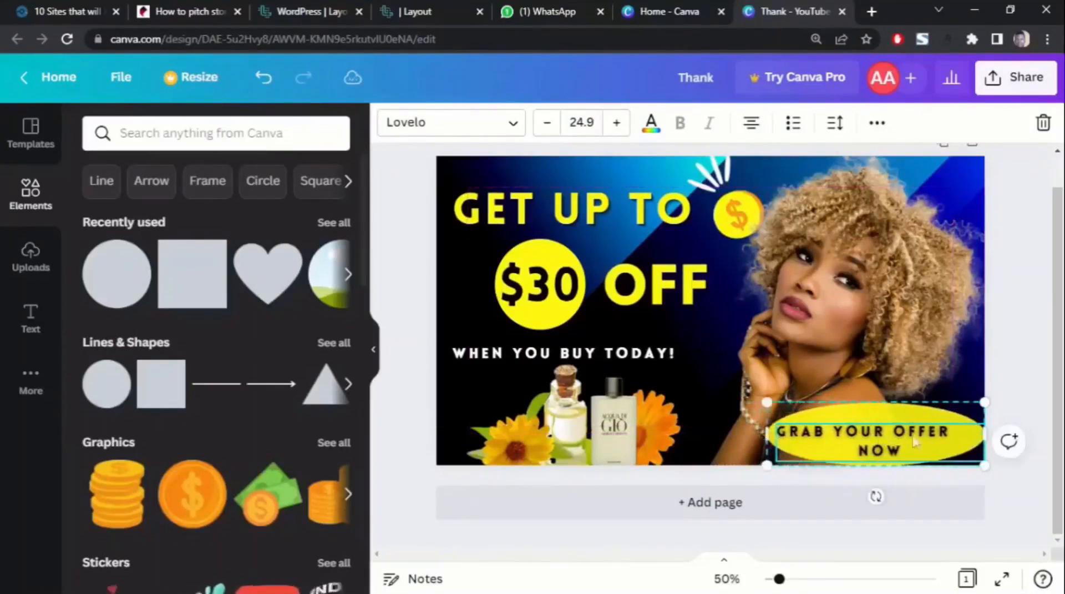
drag(882, 434, 882, 425)
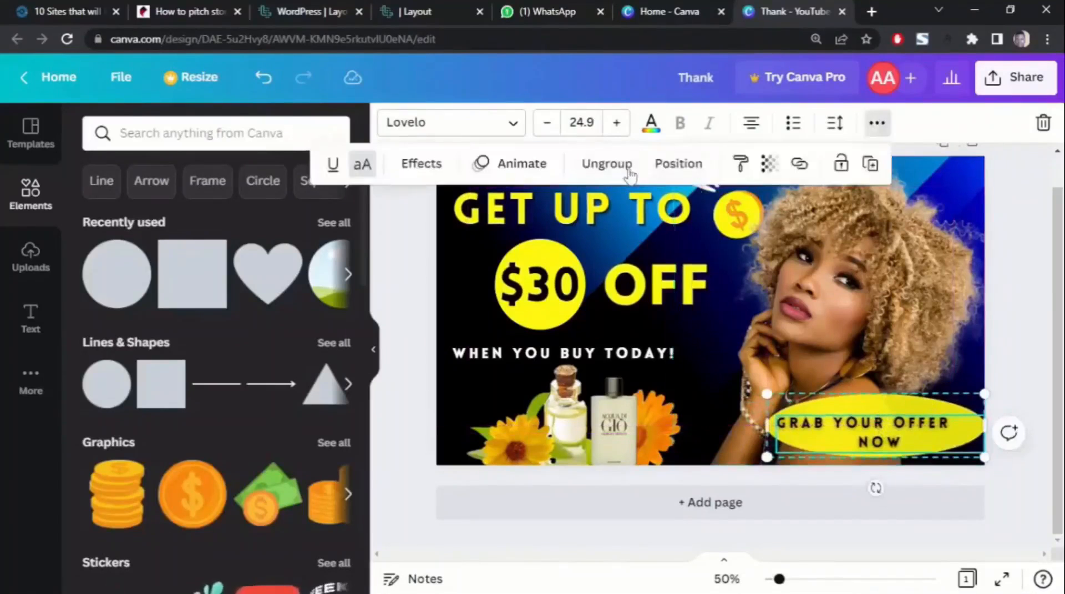
click(1011, 297)
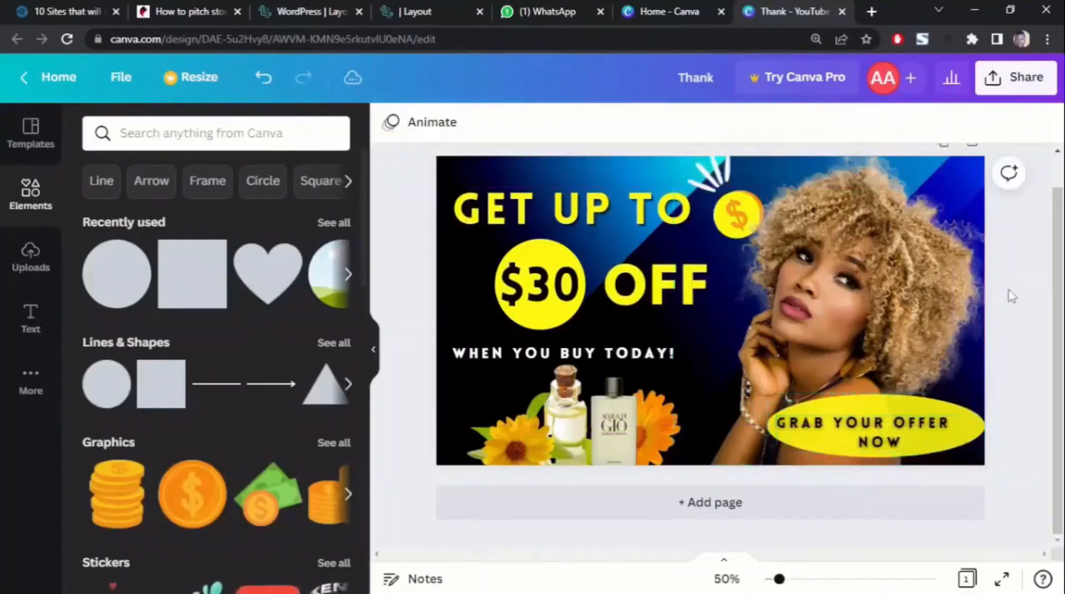
Step: Put the "GRAB YOUR OFFER NOW" text on a single line at font size 17.9
click(879, 430)
click(547, 125)
click(547, 125)
click(547, 131)
click(547, 131)
click(869, 424)
key(BackSpace)
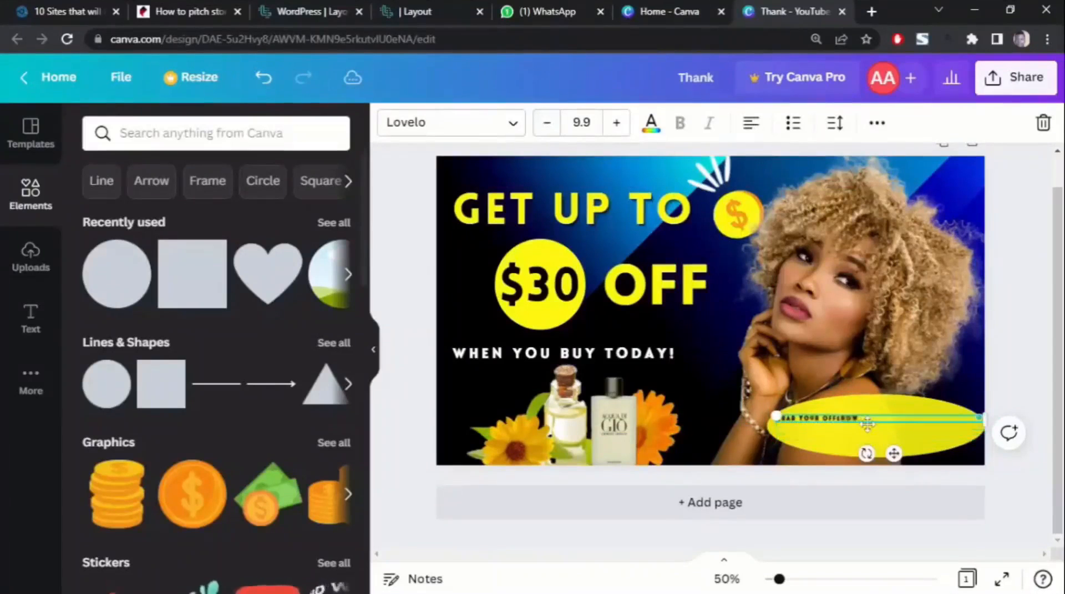
click(617, 123)
click(616, 123)
click(617, 123)
click(617, 123)
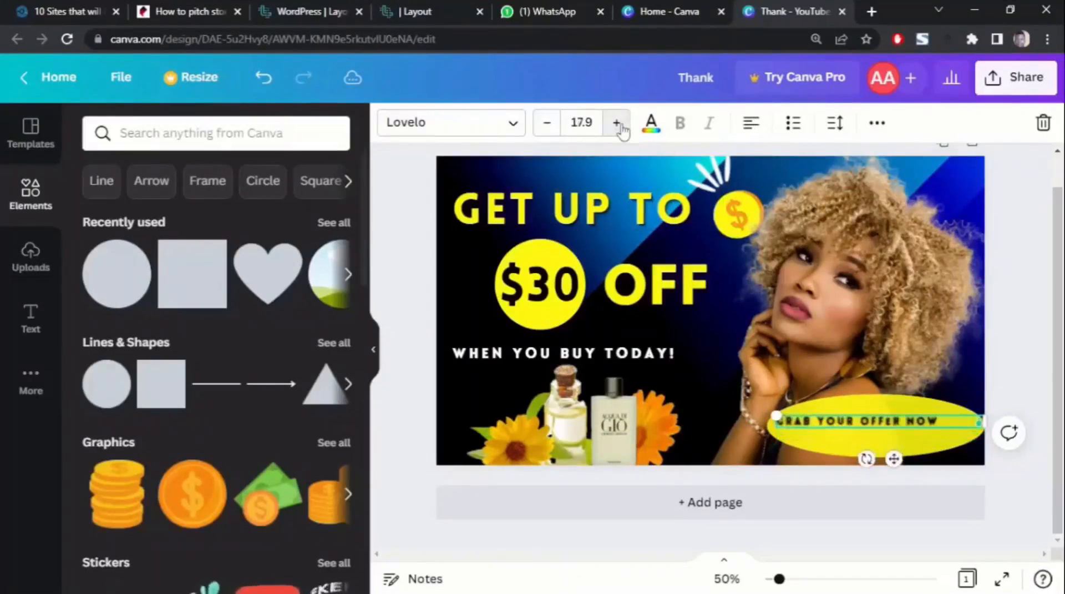
Step: Correct the spelling of "OFFER" in the oval's text and set the text's font size to 18.9
key(BackSpace)
text(E)
key(BackSpace)
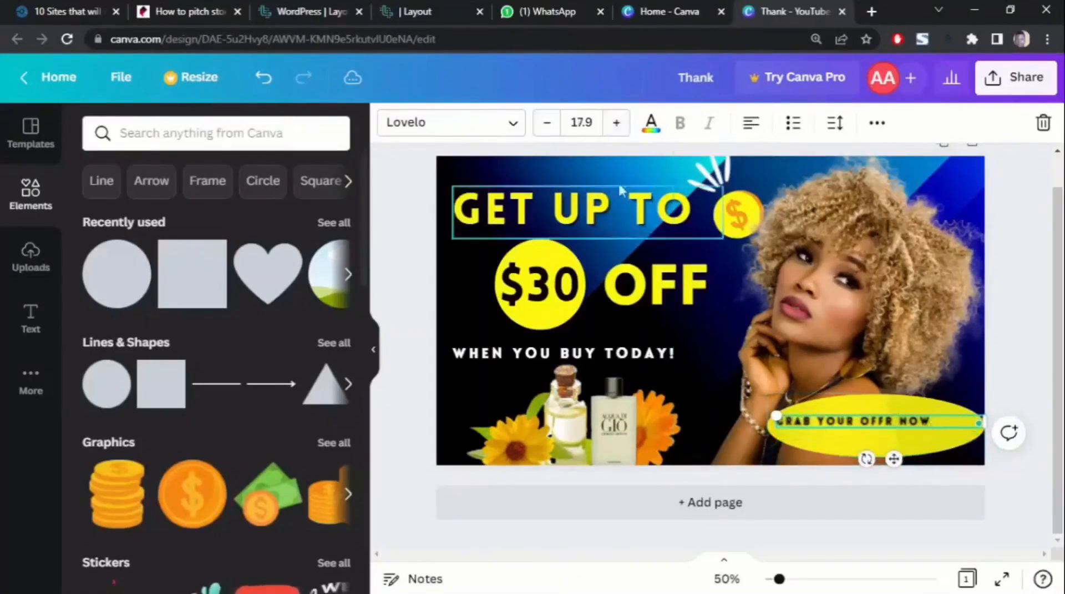
click(617, 125)
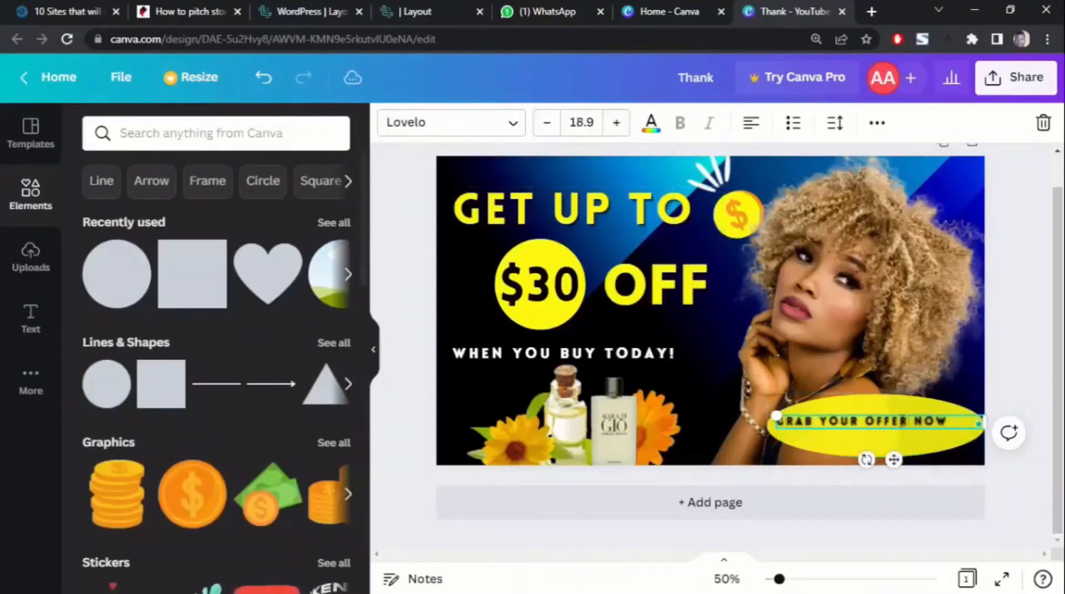
Step: Break the call-to-action into two lines, "GRAB YOUR" and "OFFER NOW", and change the text's alignment
click(869, 421)
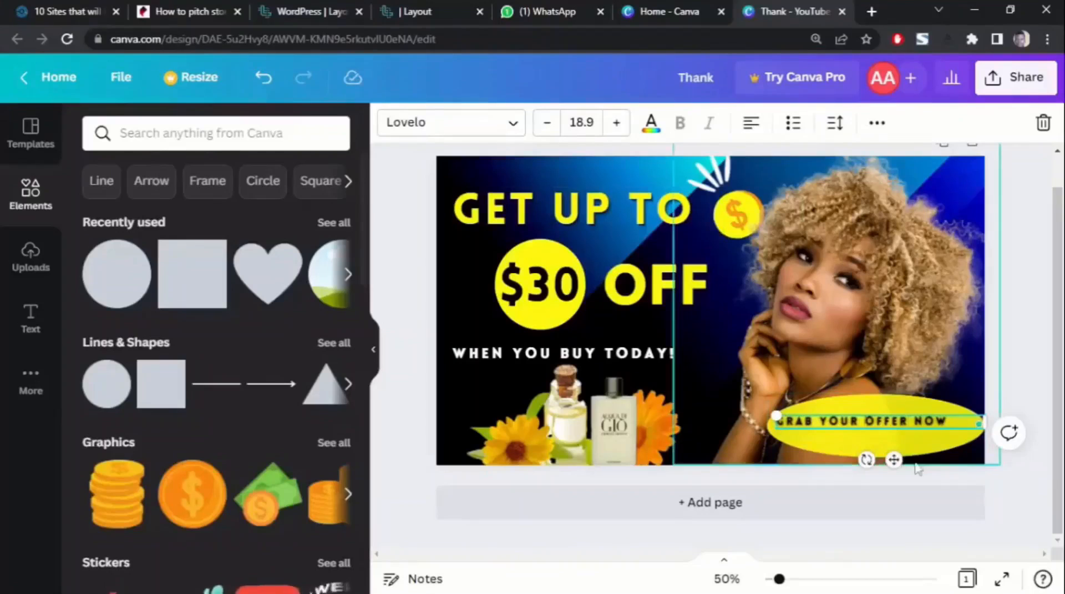
key(Return)
click(751, 126)
click(751, 126)
click(751, 126)
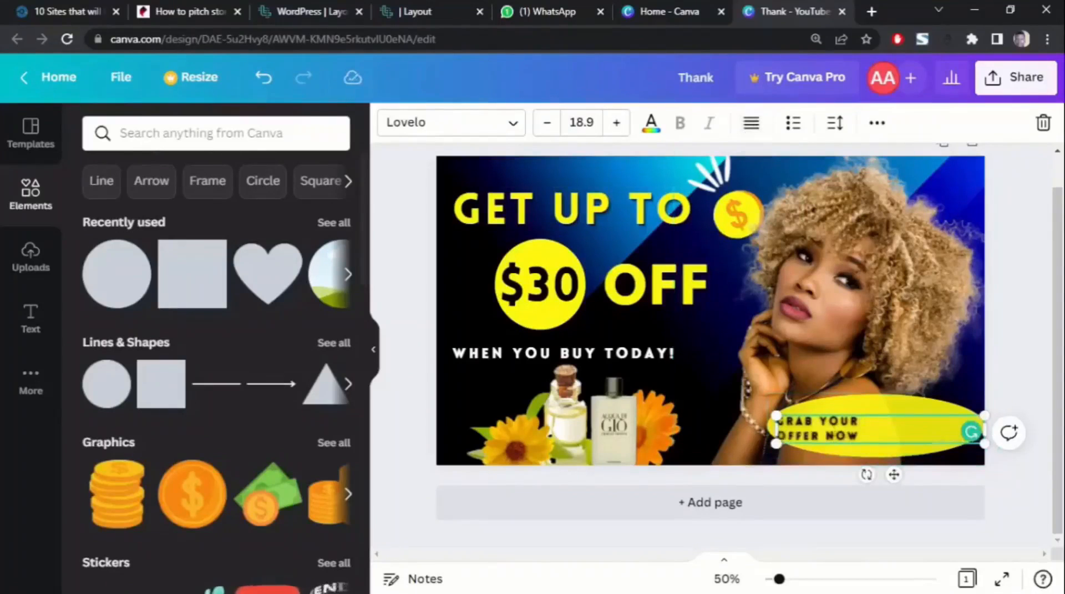
Step: Shift the product images to the thumbnail's lower-left corner and place the narrowed yellow oval with its two-line text beside the perfume bottle
drag(776, 429, 729, 440)
click(832, 427)
drag(538, 434, 488, 438)
drag(785, 436, 661, 430)
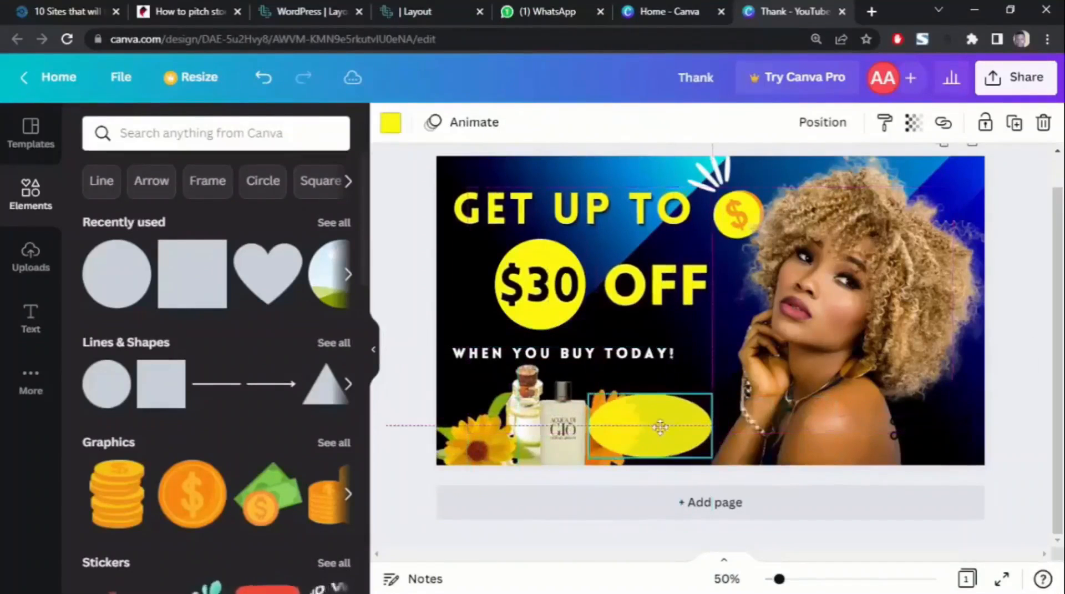
drag(946, 422, 654, 416)
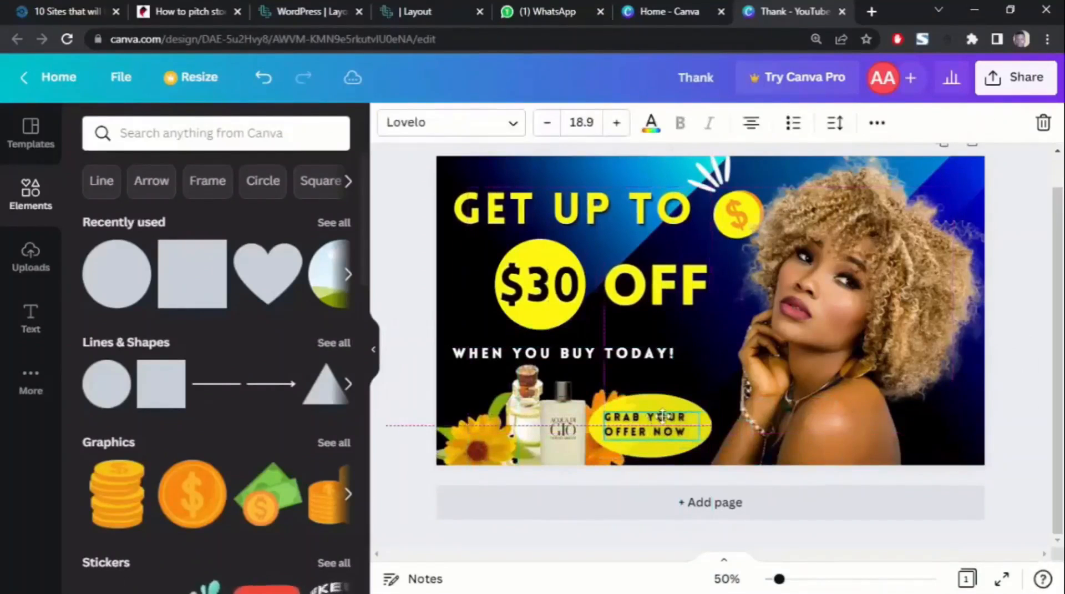
click(1022, 333)
Step: Set the "GRAB YOUR OFFER NOW" text to font size 20.9
click(644, 430)
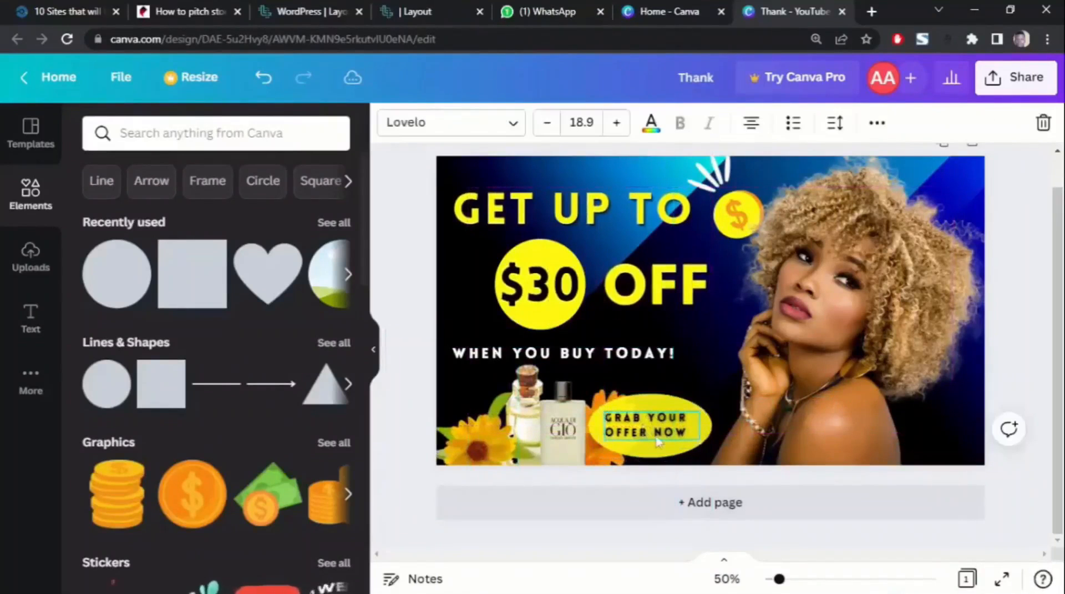
click(616, 122)
click(616, 122)
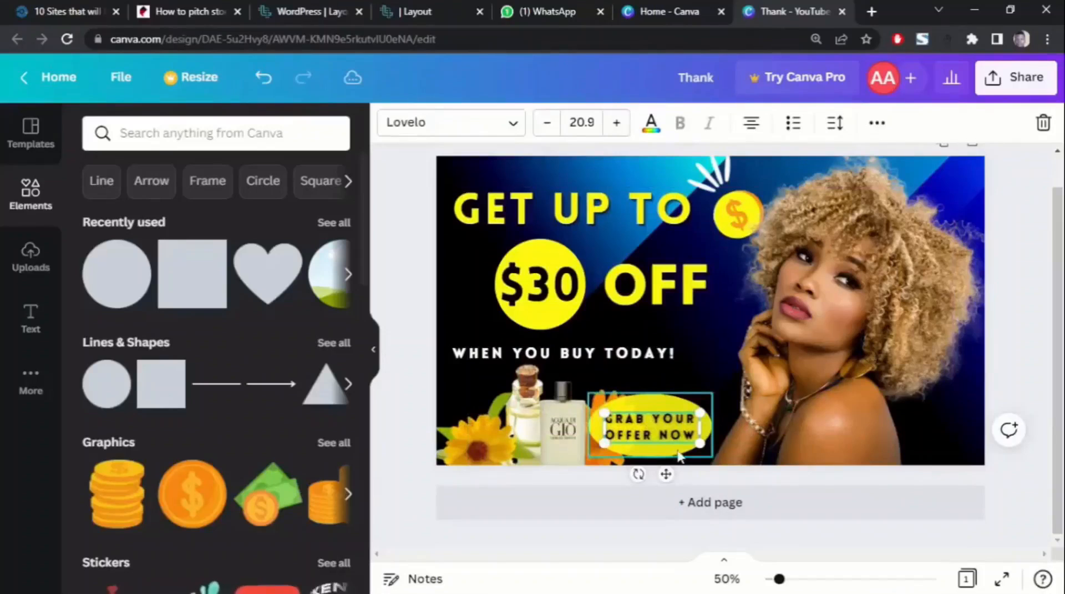
click(1028, 333)
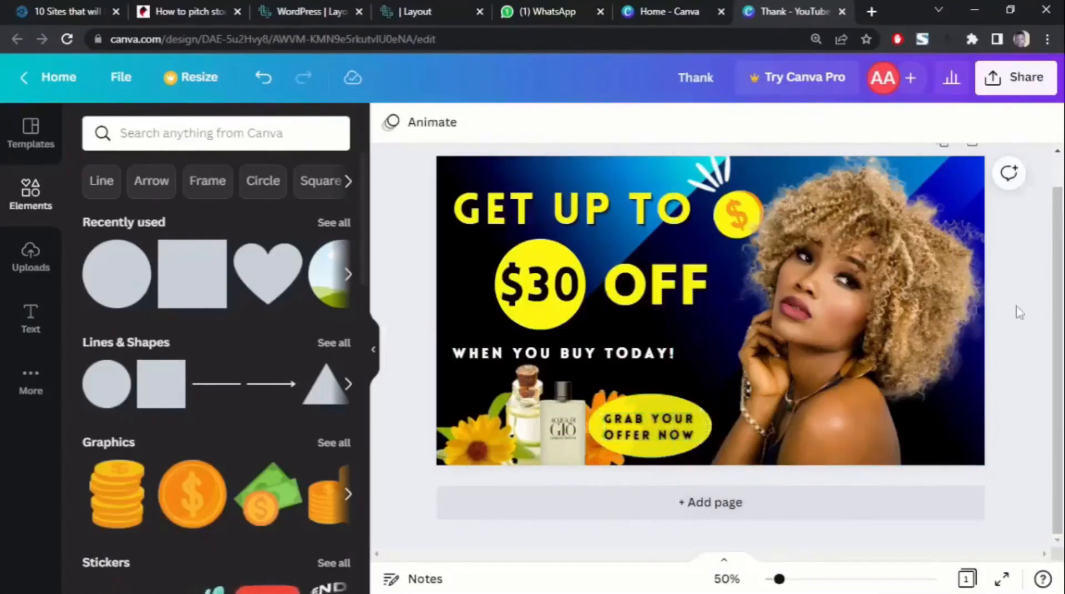
Step: Nudge the woman's photo slightly right, then enlarge "WHEN YOU BUY TODAY!" to font size 28.1 and move it up a little
scroll(1020, 312, up, 1)
scroll(1021, 334, down, 1)
drag(905, 300, 915, 300)
click(1030, 308)
click(615, 354)
drag(681, 361, 717, 364)
drag(587, 357, 591, 348)
scroll(350, 308, down, 2)
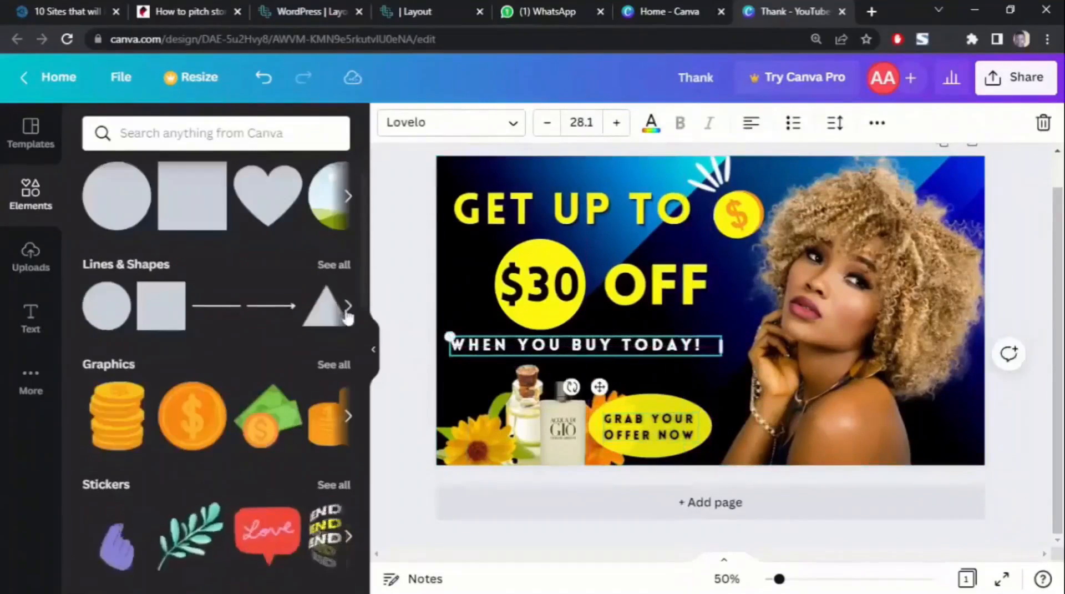
click(349, 305)
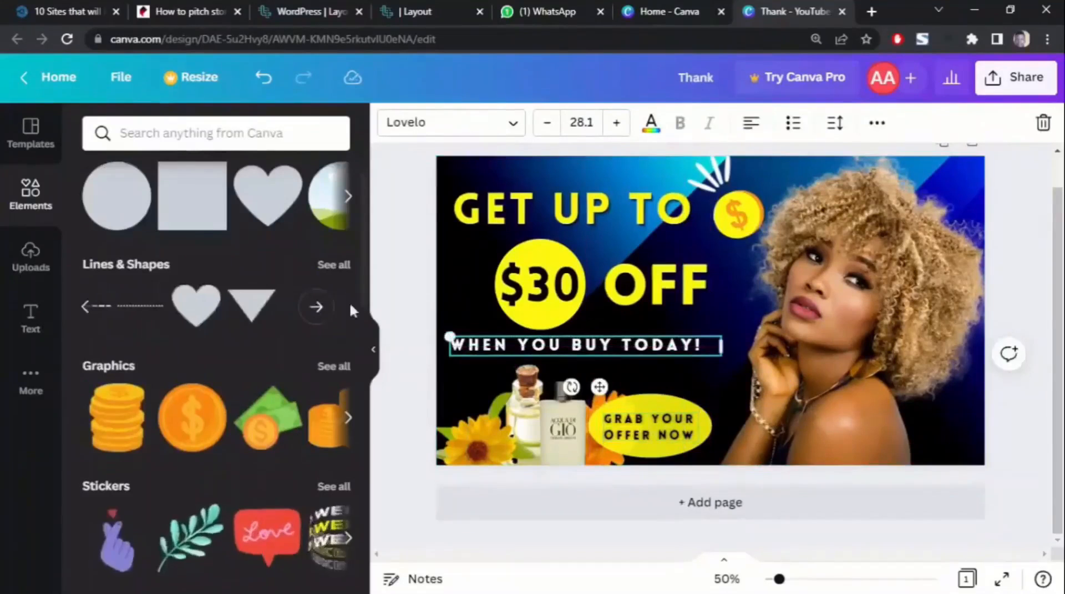
click(1020, 437)
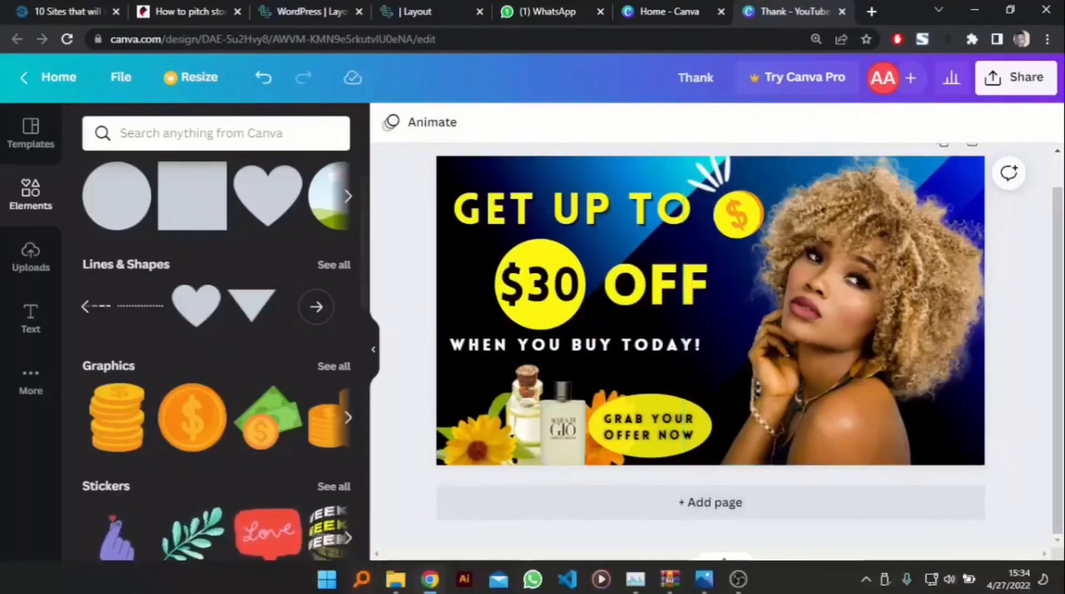
Step: Upload the round KK logo image from the computer's Pictures folder to the design's uploads
click(395, 578)
click(563, 496)
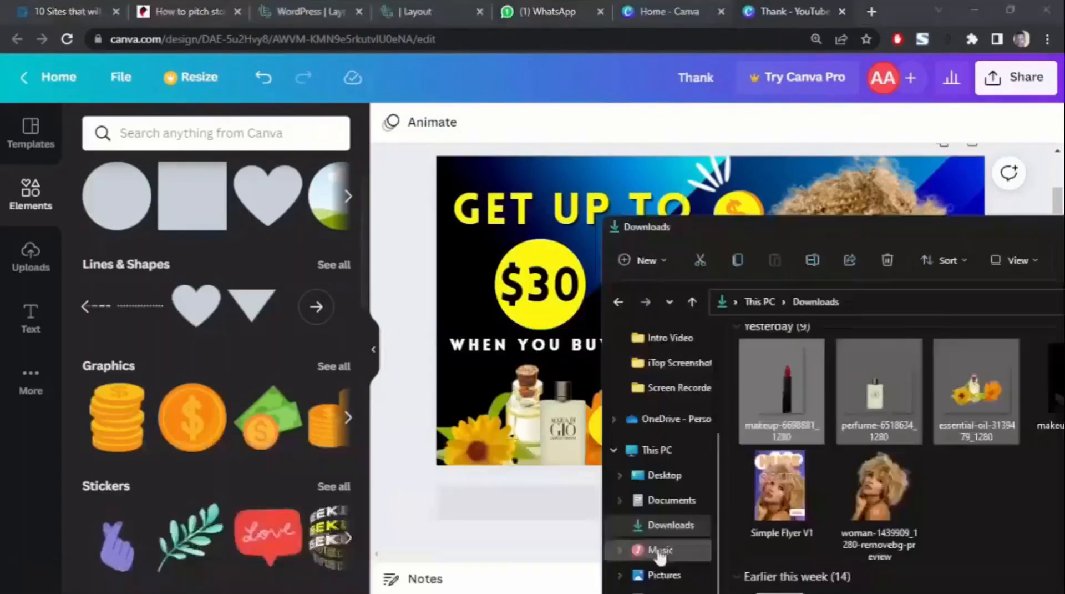
click(663, 575)
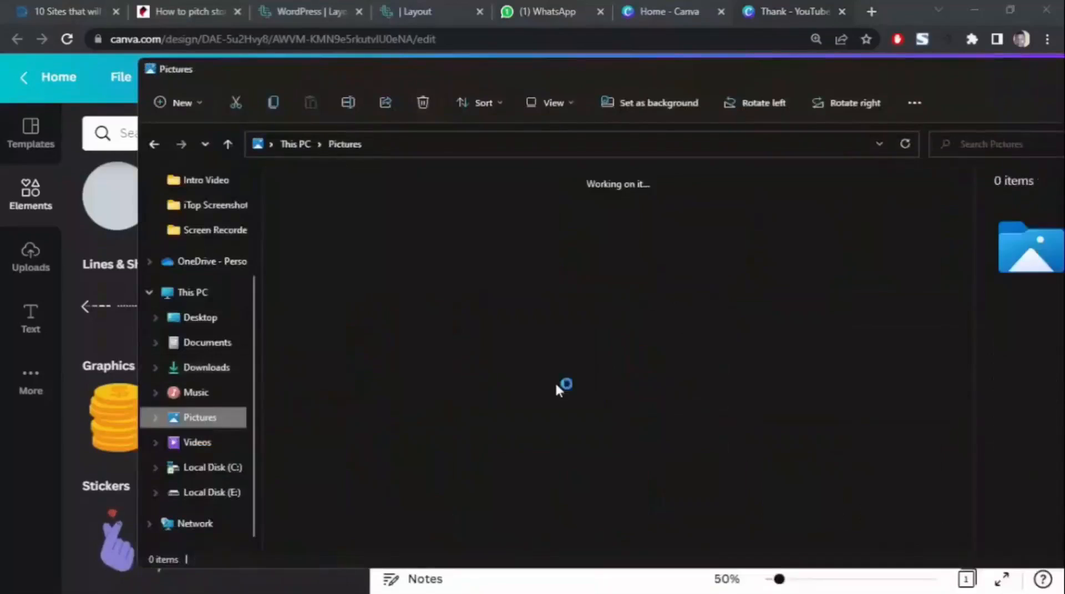
scroll(568, 333, down, 5)
drag(1015, 383, 887, 400)
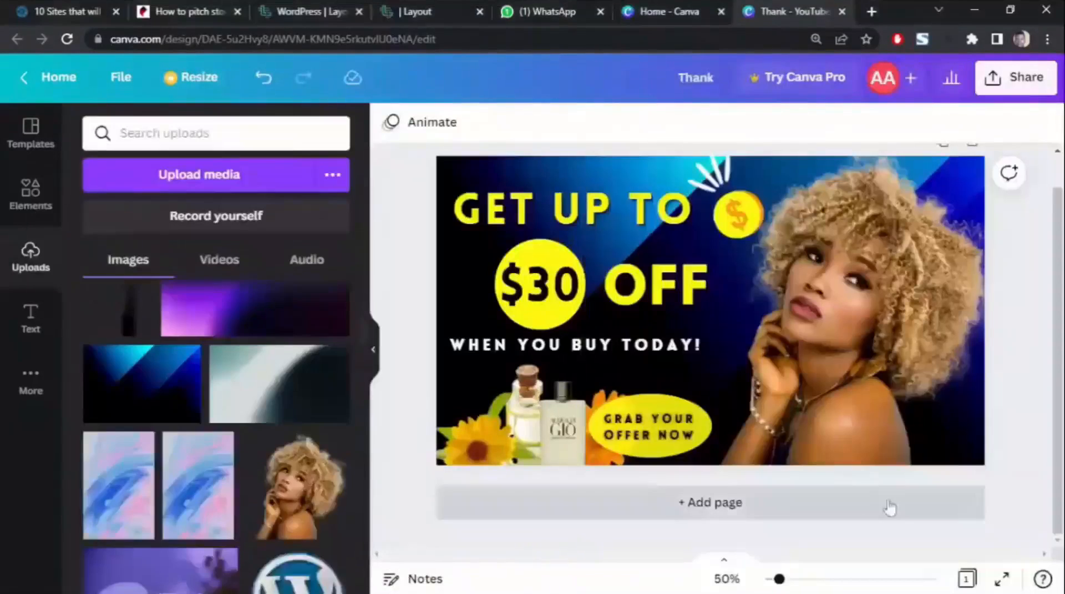
drag(296, 344, 278, 342)
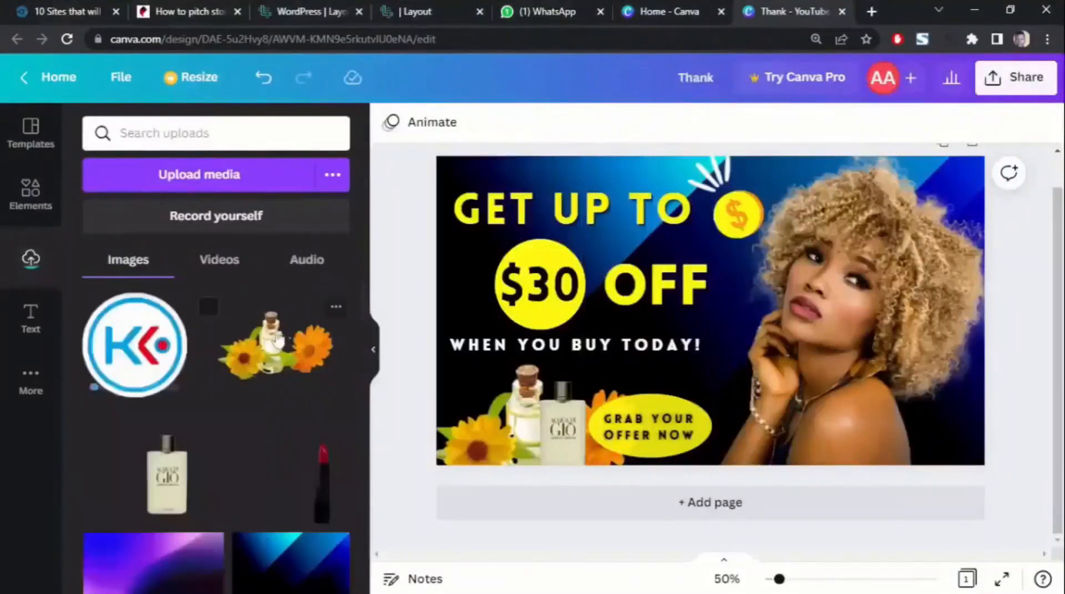
mouse_move(805, 567)
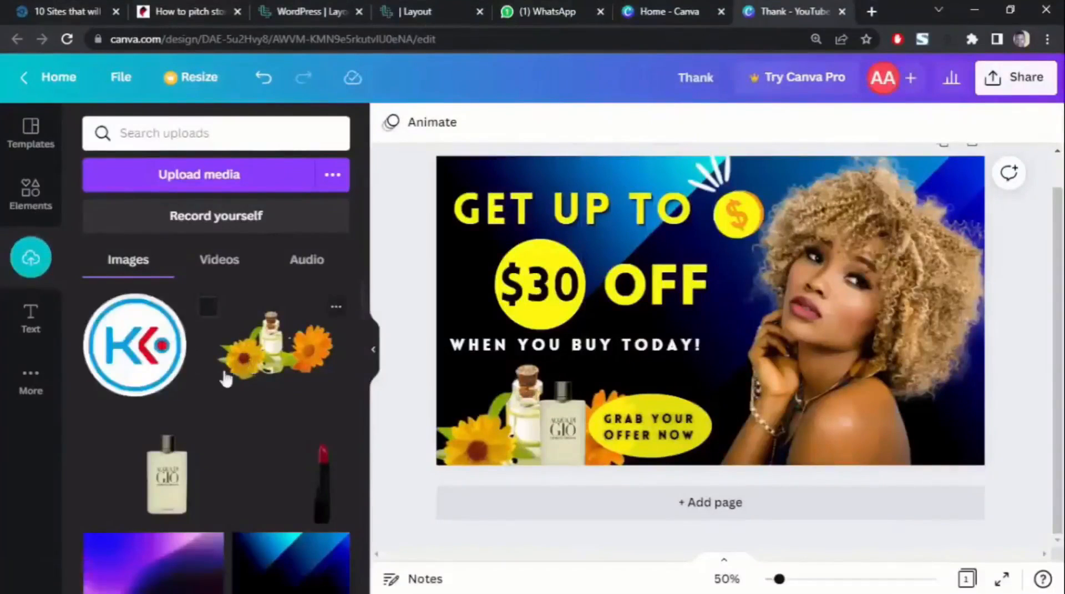
Step: Try to place the uploaded logo over the woman's photo and shrink it, then undo the replacement
drag(139, 341, 906, 444)
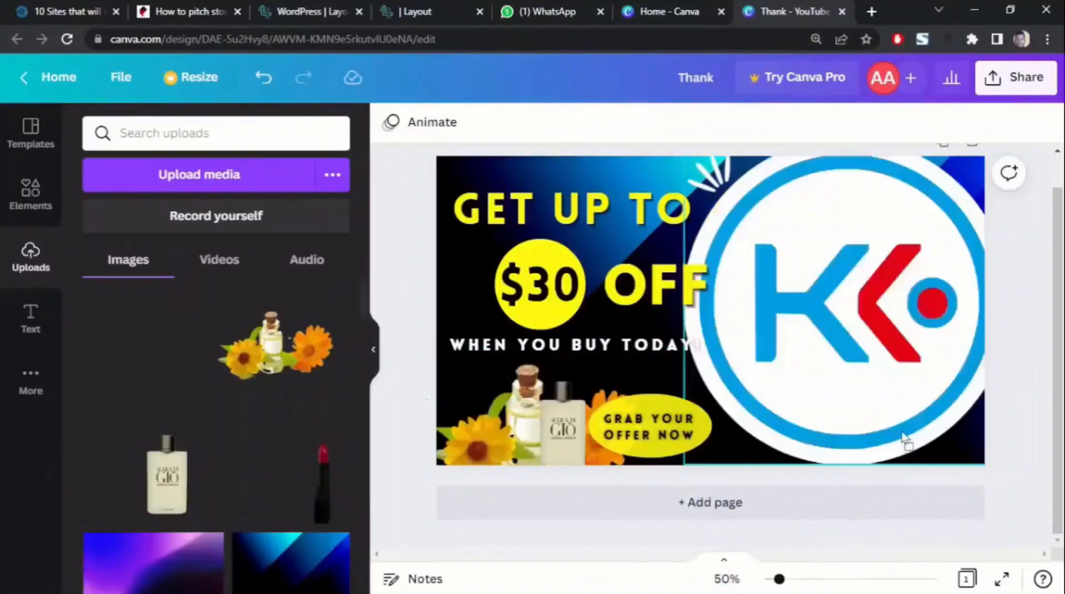
click(809, 346)
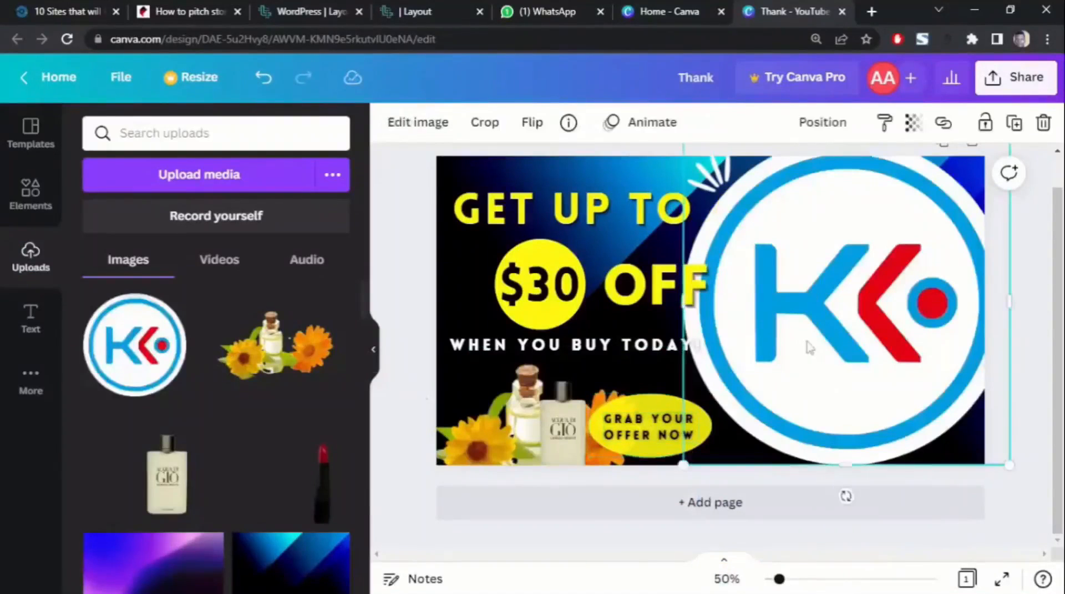
drag(695, 457, 866, 307)
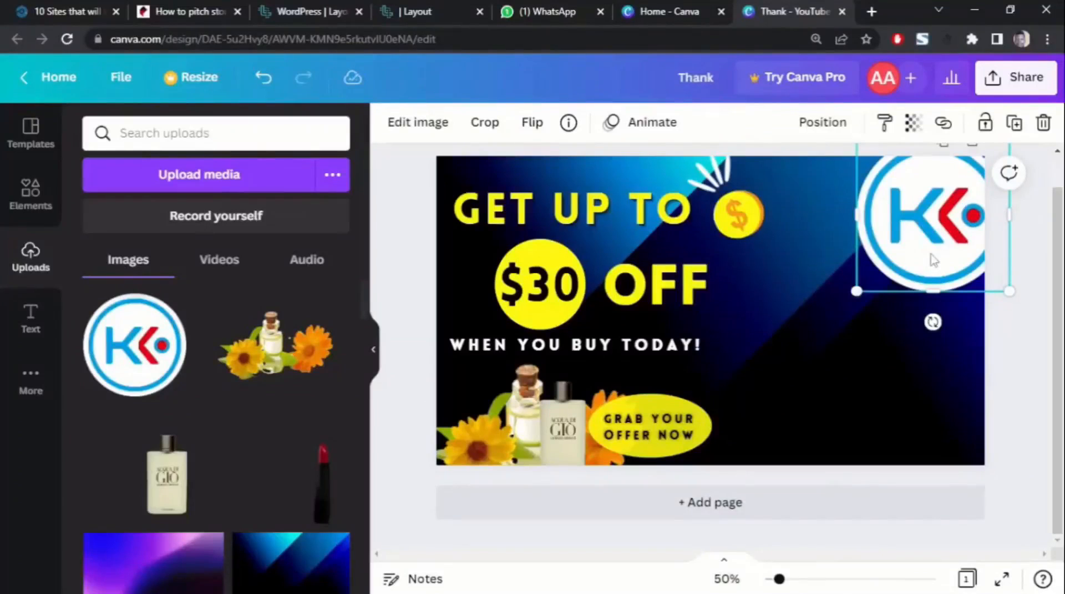
key(ctrl+z)
key(Delete)
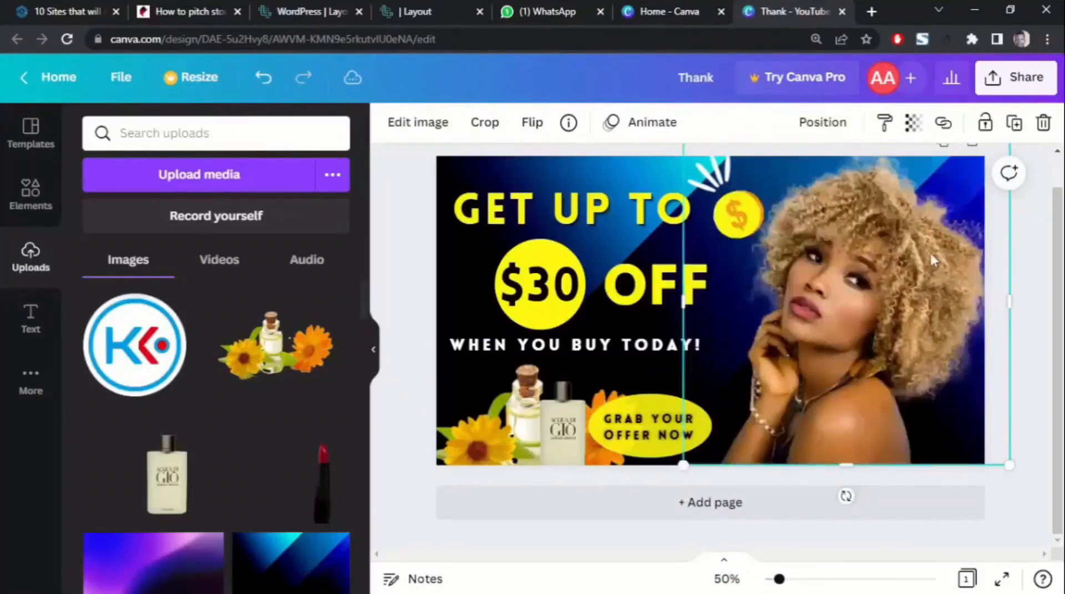
click(989, 501)
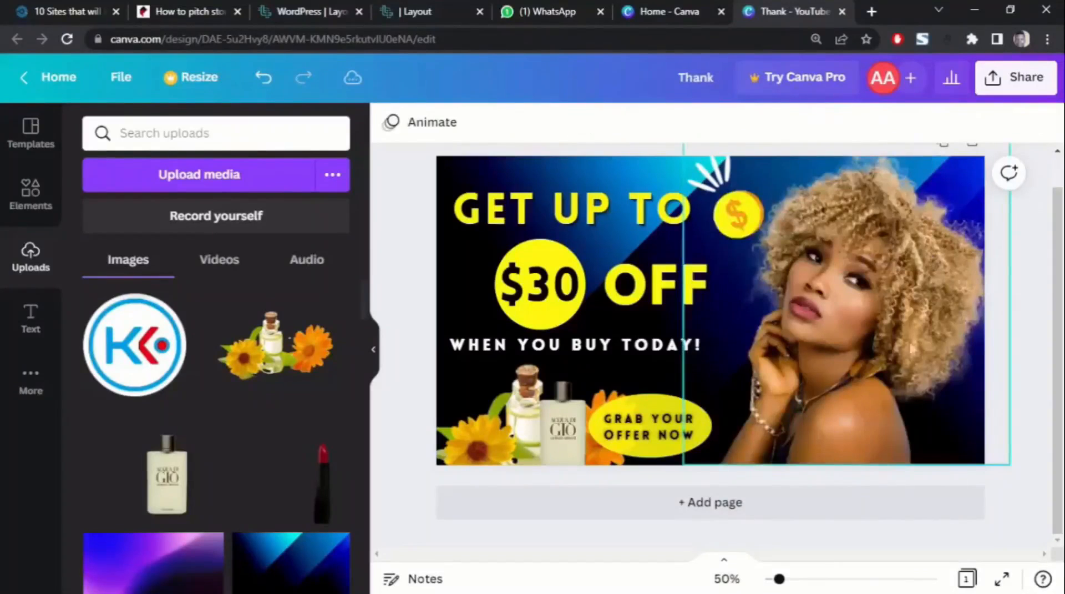
Step: Lock the woman's photo in its current position
click(853, 302)
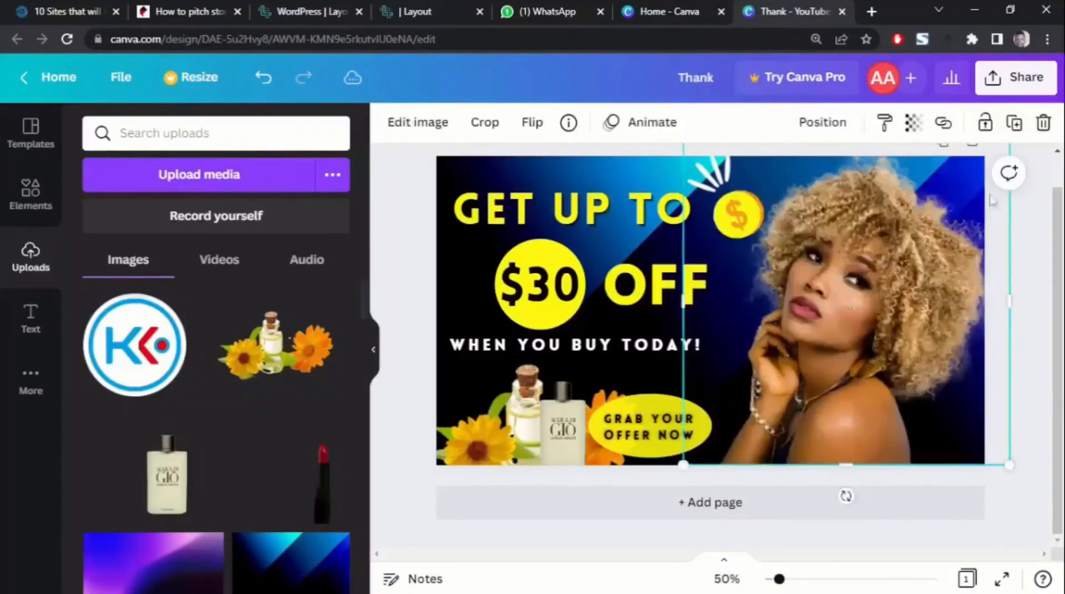
click(985, 124)
click(1031, 320)
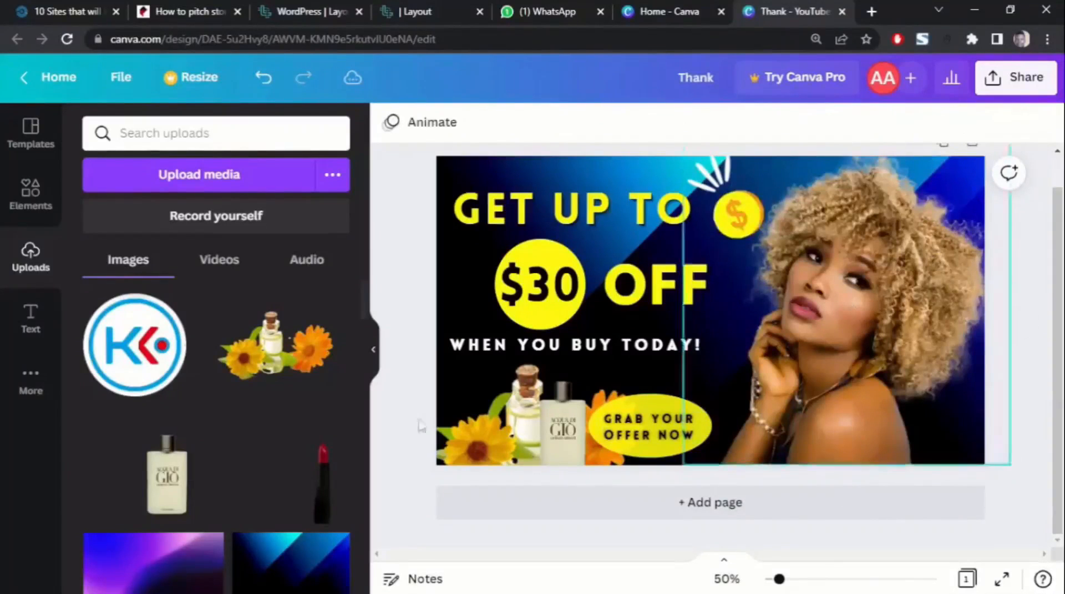
Step: Add the uploaded KK logo to the thumbnail, shrink it and place it in the lower-right corner
click(136, 355)
drag(598, 197, 737, 306)
drag(792, 390, 971, 441)
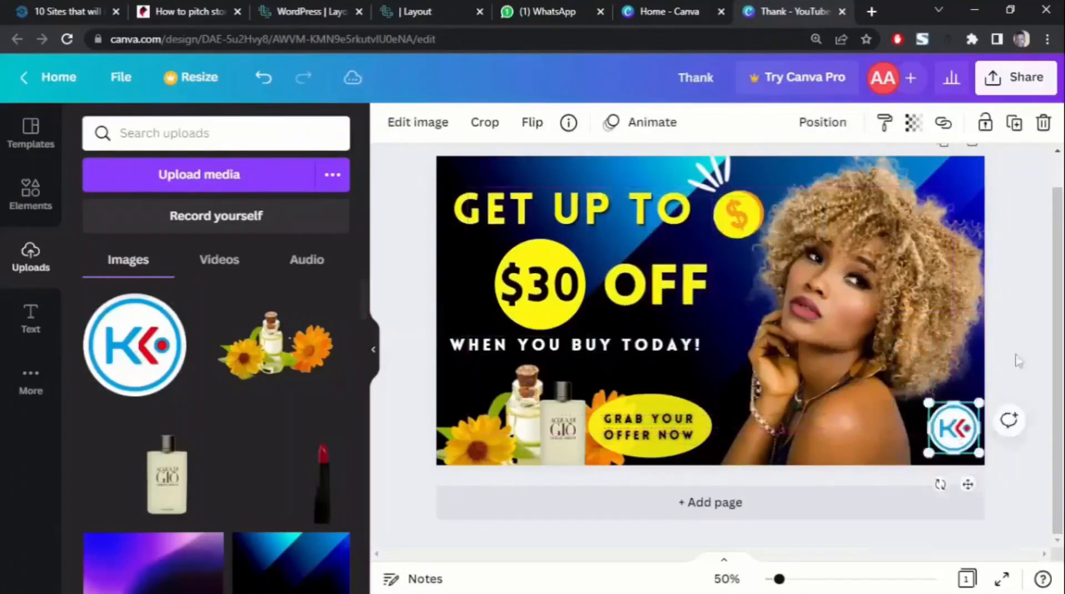
click(1023, 337)
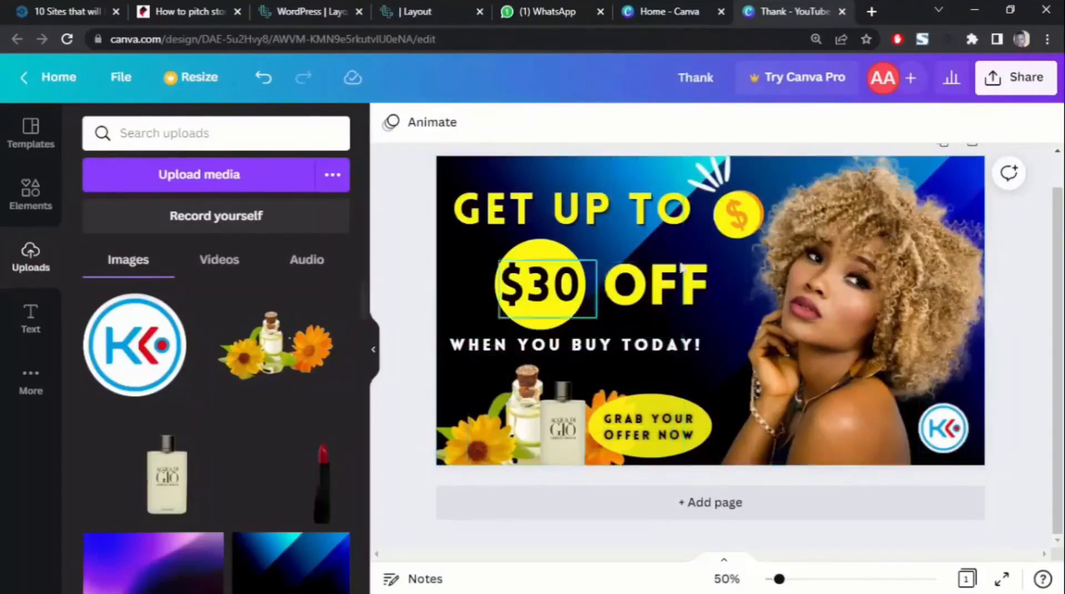
Step: Open the download settings and rename the design "One Day Offer"
click(1023, 89)
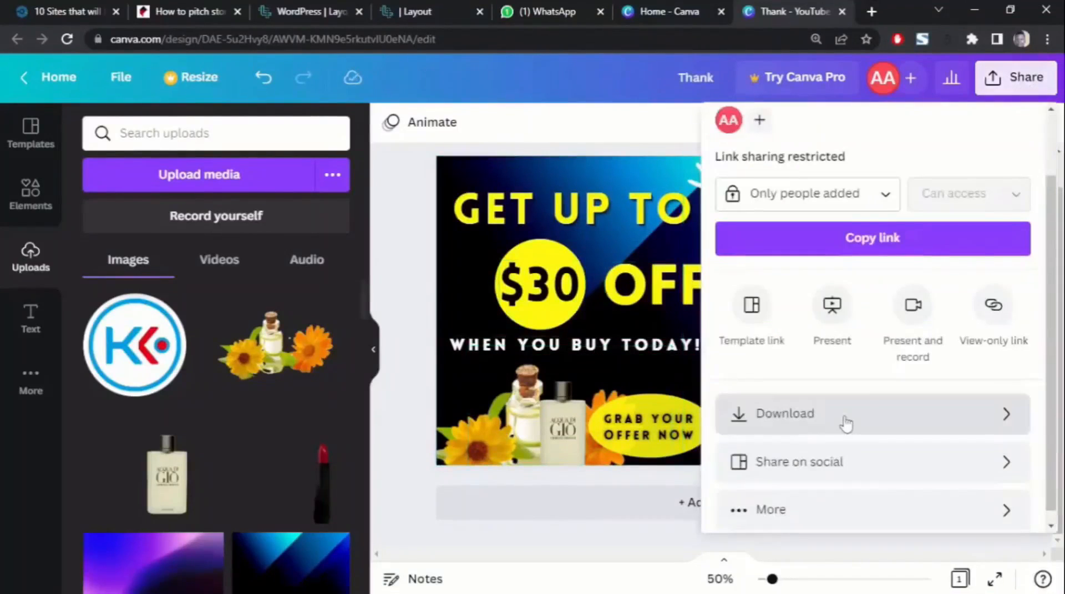
click(843, 420)
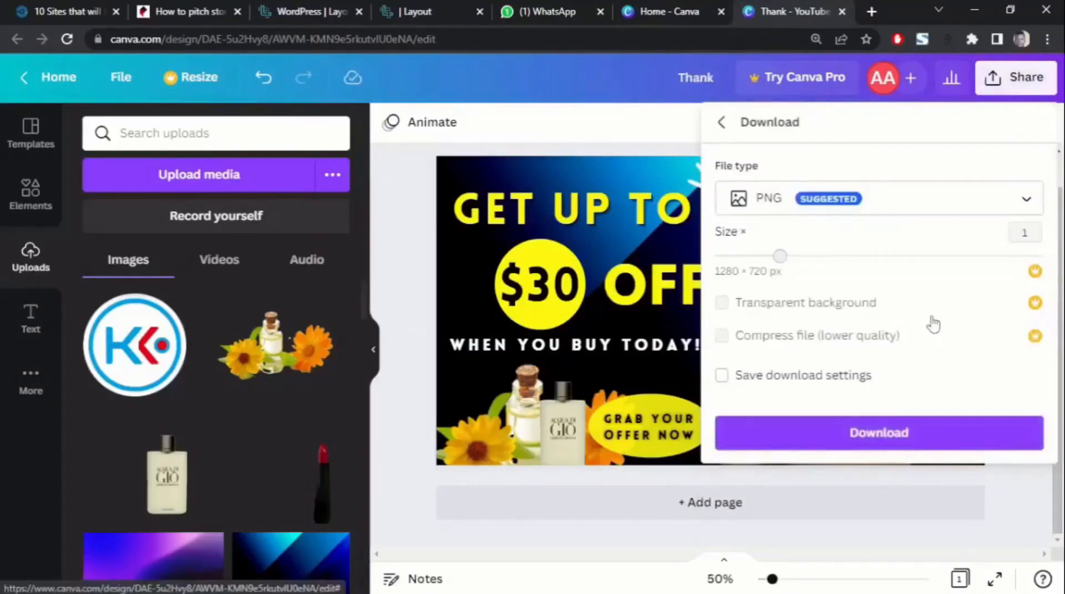
click(646, 123)
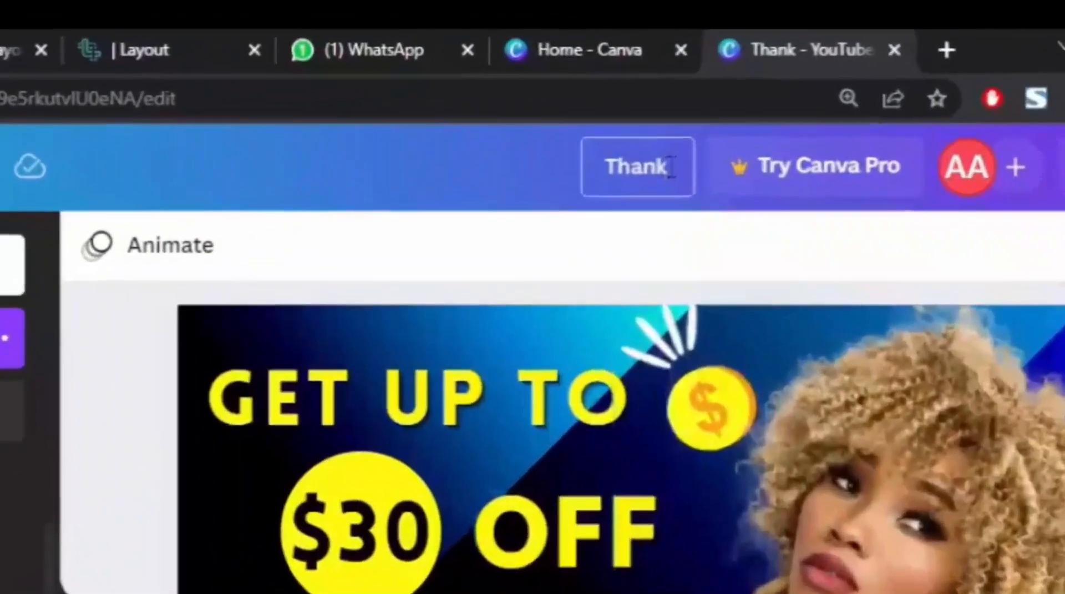
key(BackSpace)
key(BackSpace)
key(BackSpace)
key(BackSpace)
key(BackSpace)
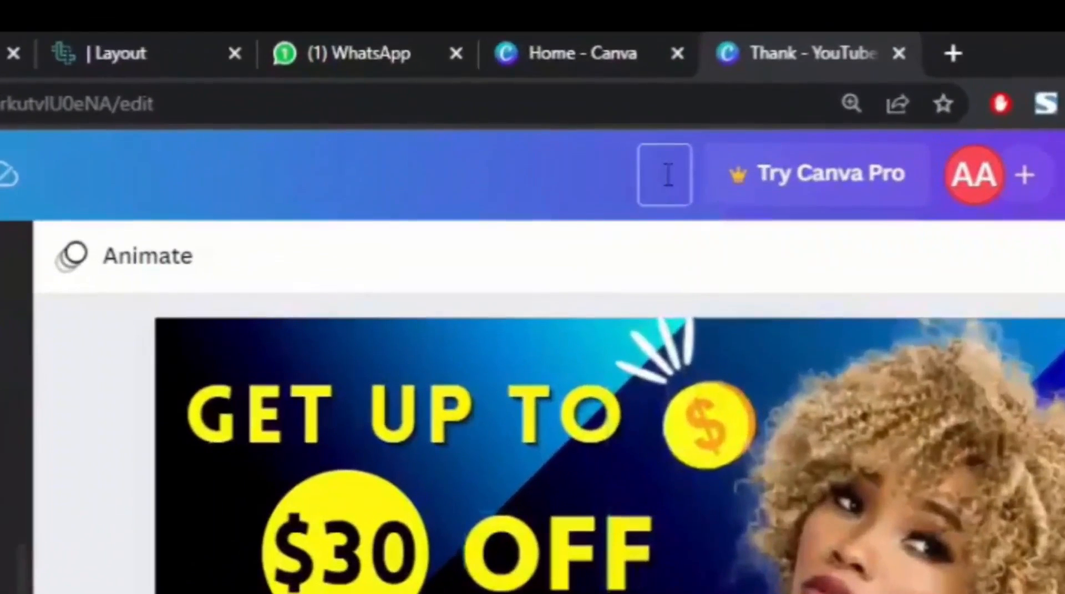
text(Offer)
key(Home)
text(One Day)
key(Return)
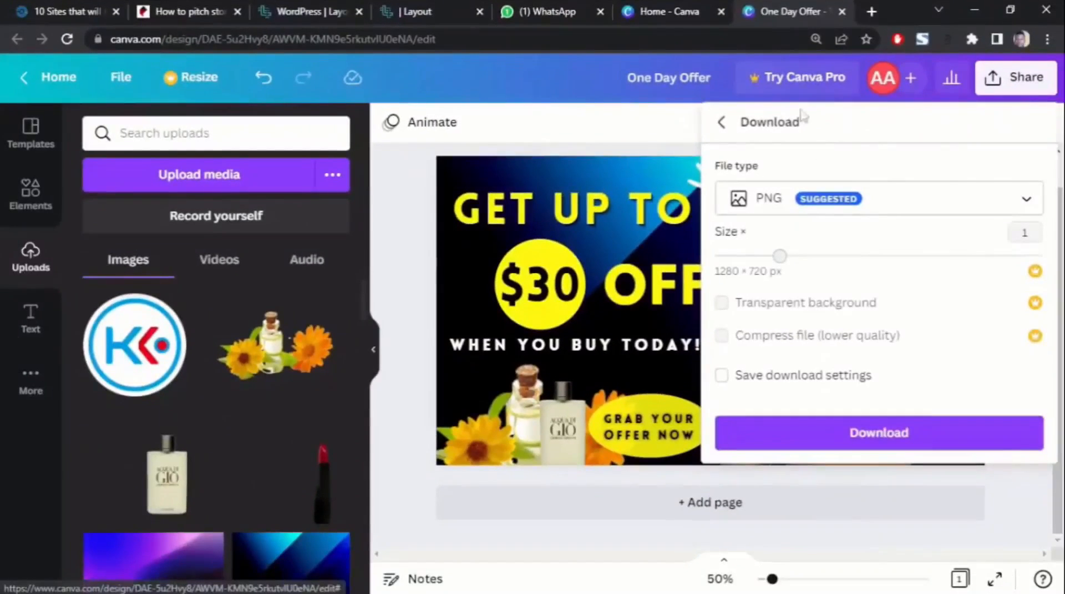
Step: Download the design as a PNG and open the downloaded One Day Offer file
click(901, 208)
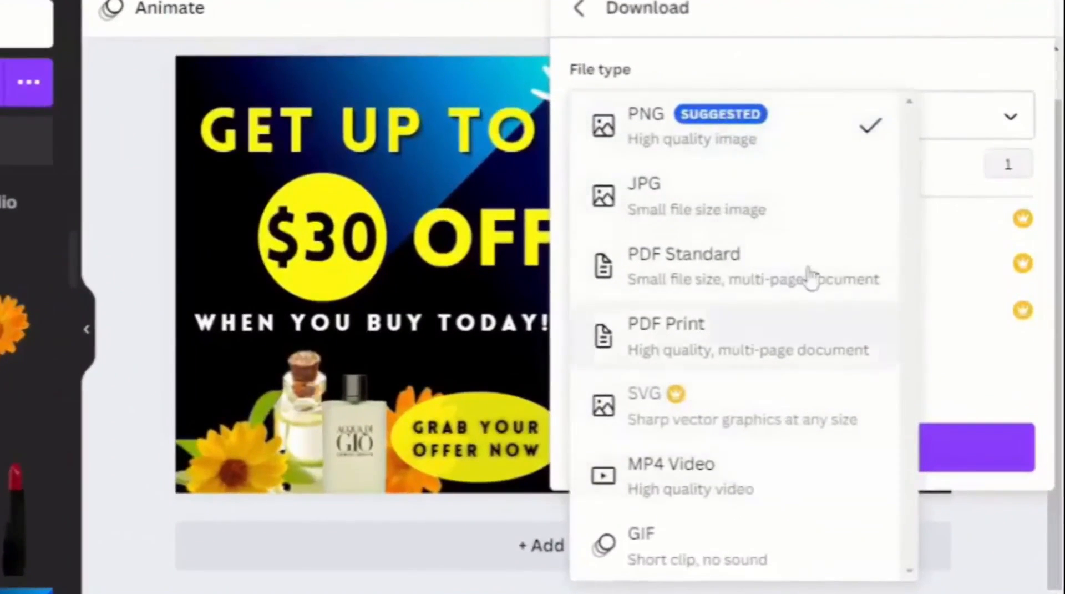
click(800, 140)
click(815, 449)
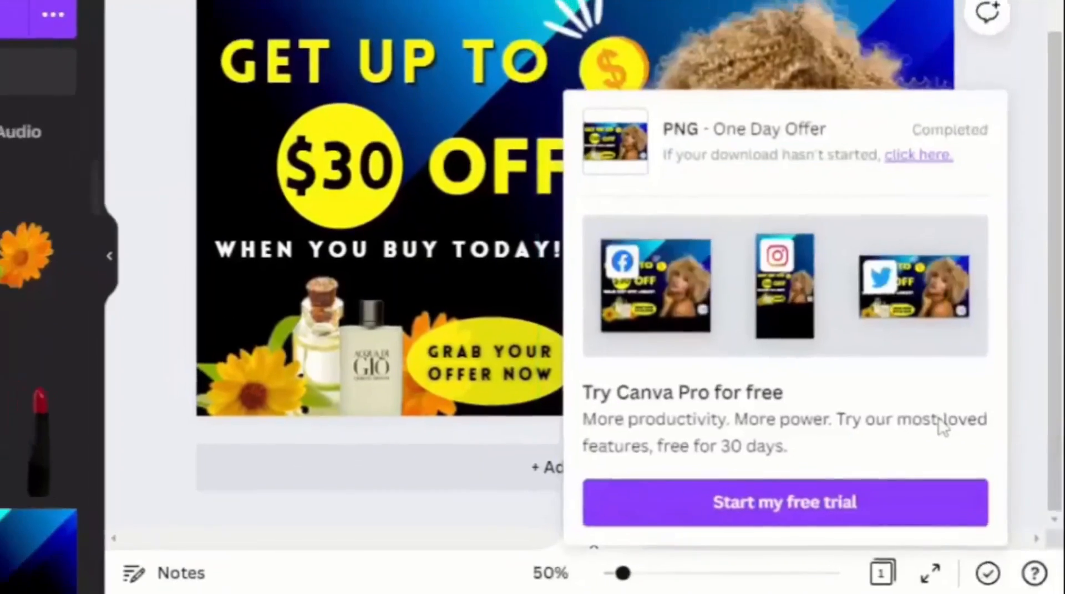
click(1031, 244)
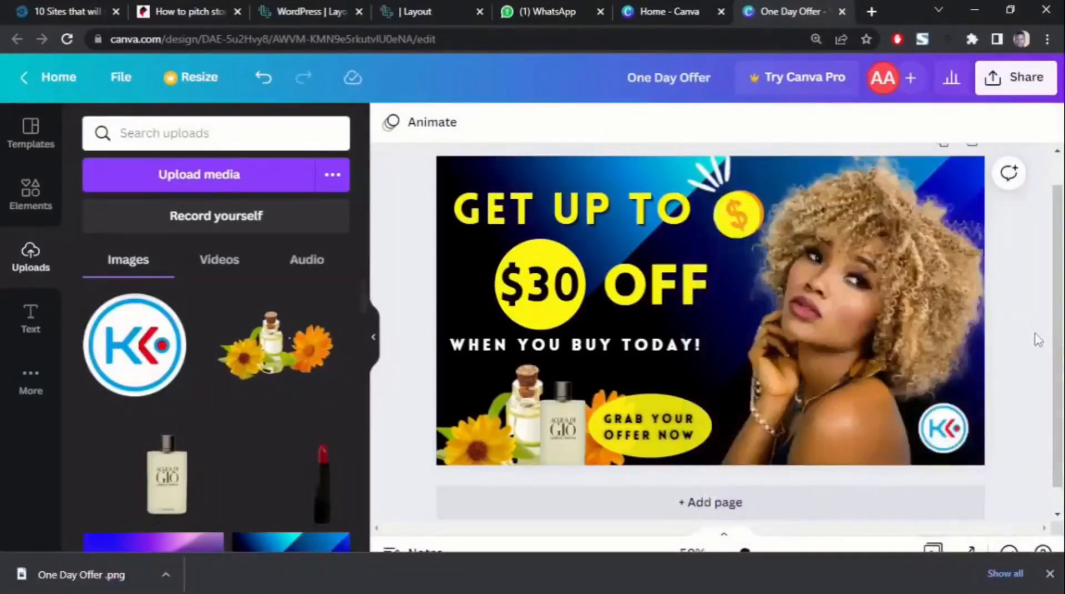
click(95, 578)
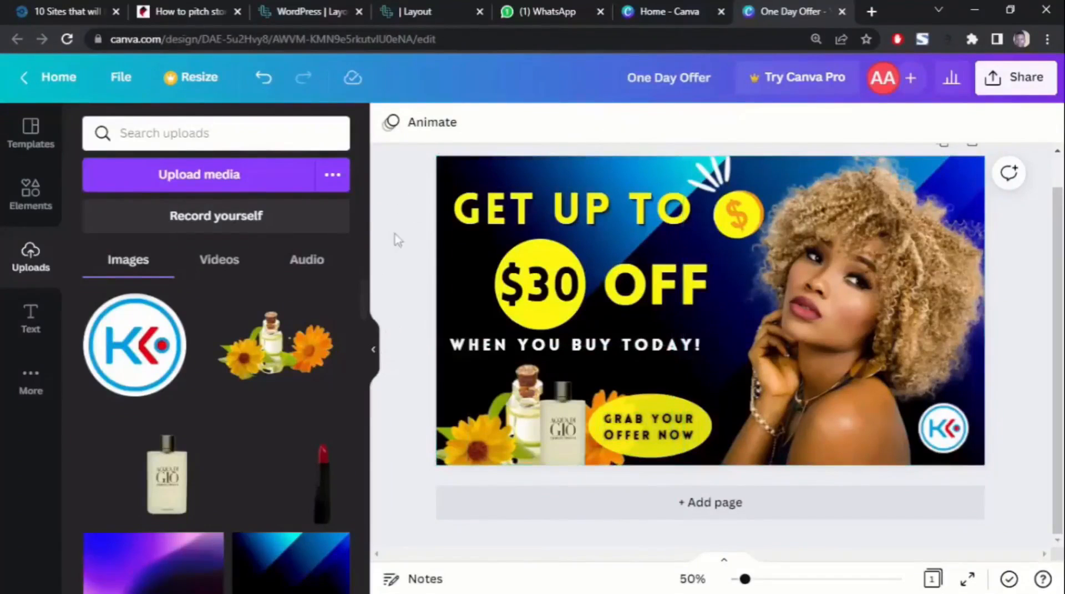
Step: Collapse the side panel and zoom in to 81% to inspect the finished thumbnail
click(373, 349)
mouse_move(745, 579)
mouse_down()
mouse_move(767, 578)
mouse_move(757, 579)
mouse_up()
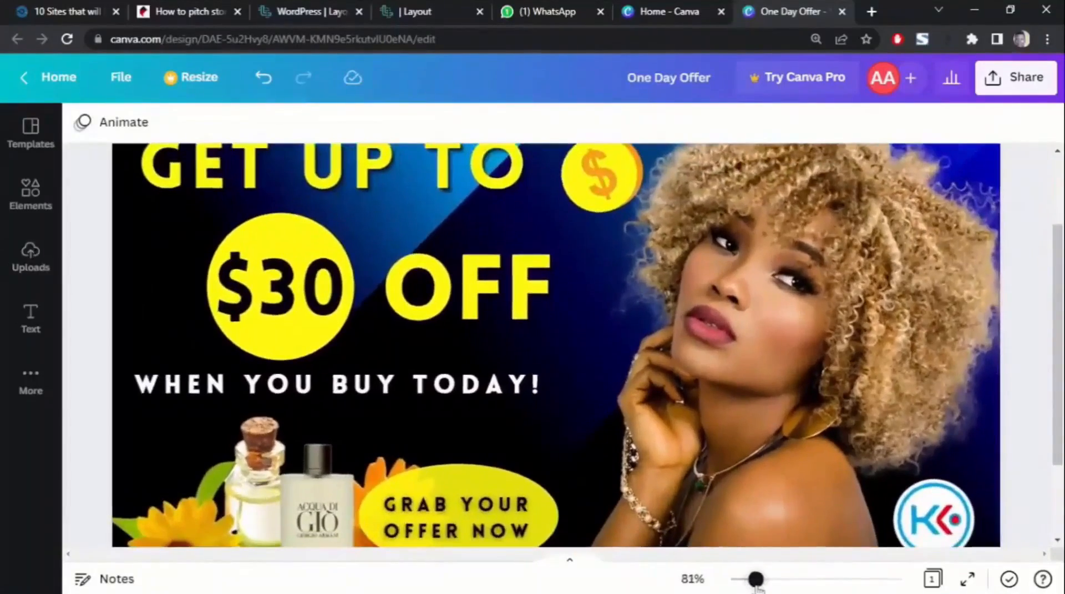